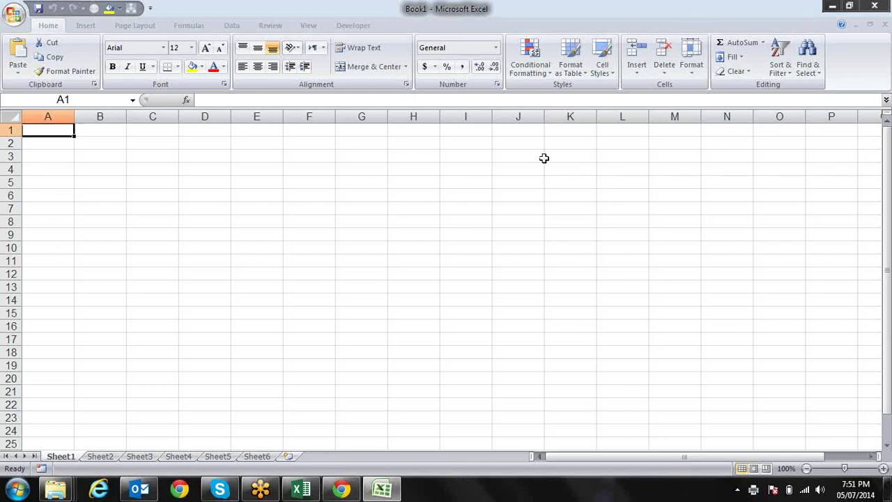
Show the Formulas ribbon and browse the Math & Trig function list without choosing a function.
key("Right")
key("Right")
key("Right")
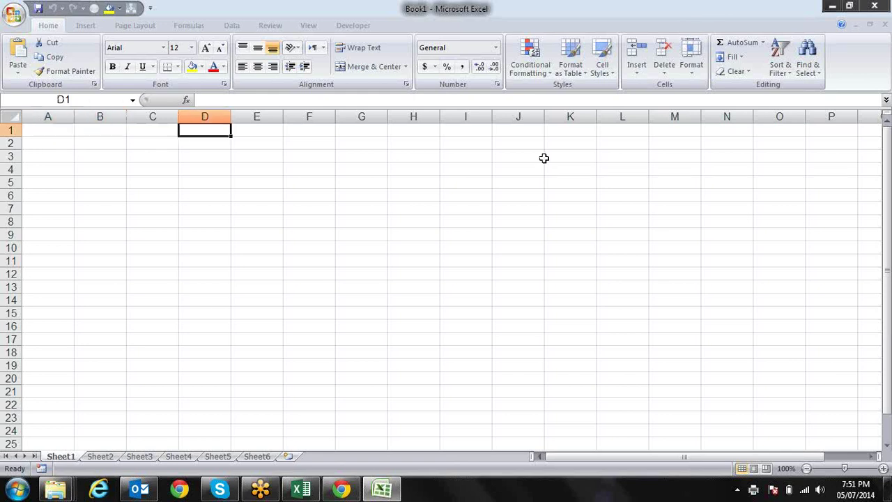
key("Left")
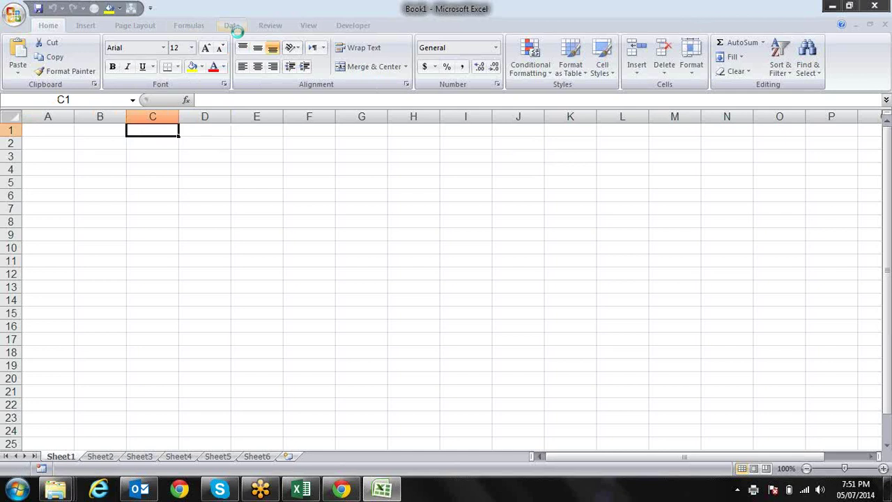
left_click(232, 26)
left_click(202, 27)
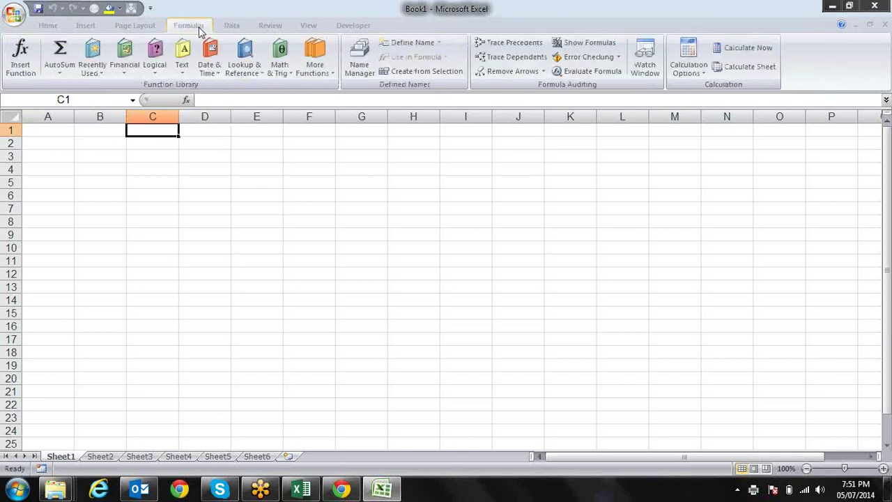
left_click(288, 73)
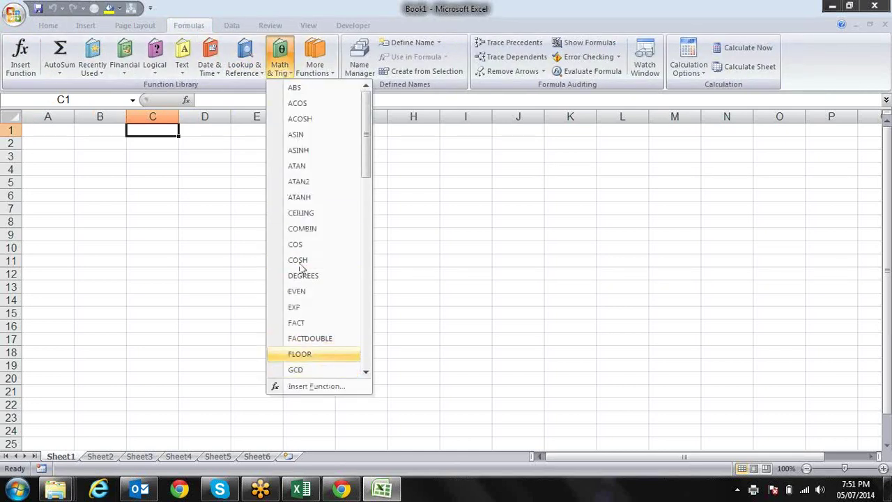
left_click(441, 215)
Enter 12, 32, 34 and 34 in A1:A4, and 34 in A6.
key("Left")
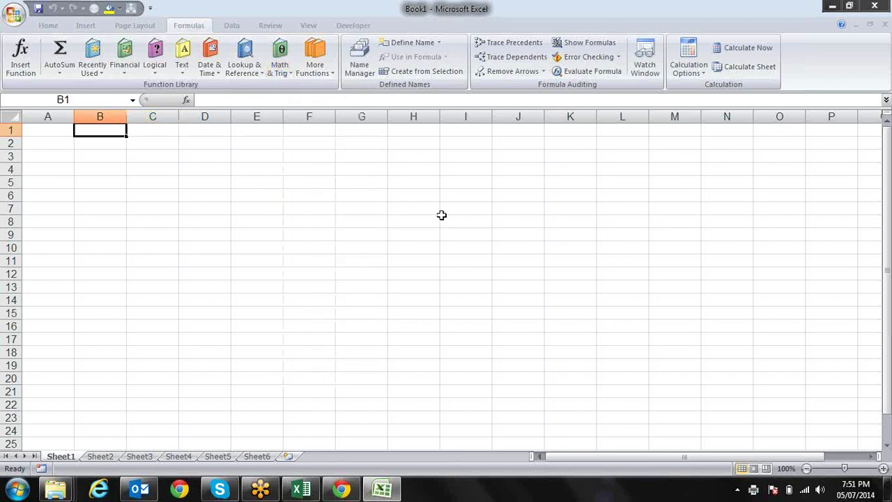
key("Left")
type("12 ")
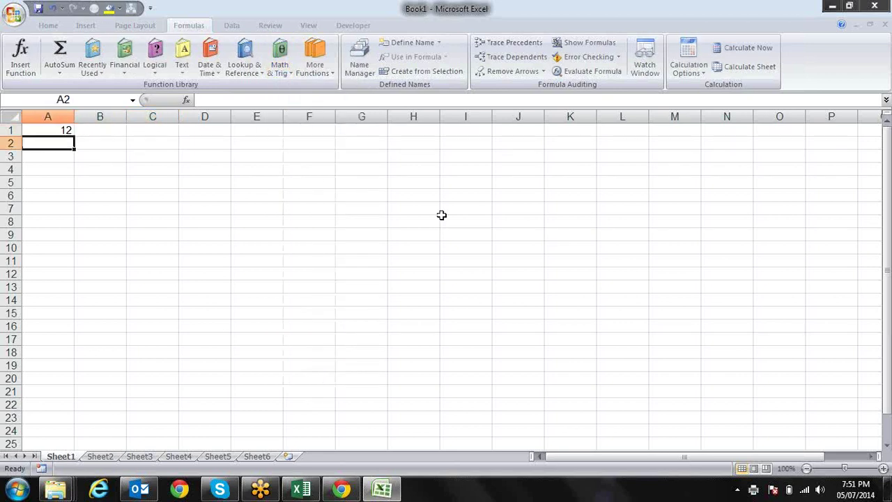
type("32 34 34 4")
key("BackSpace")
type("-")
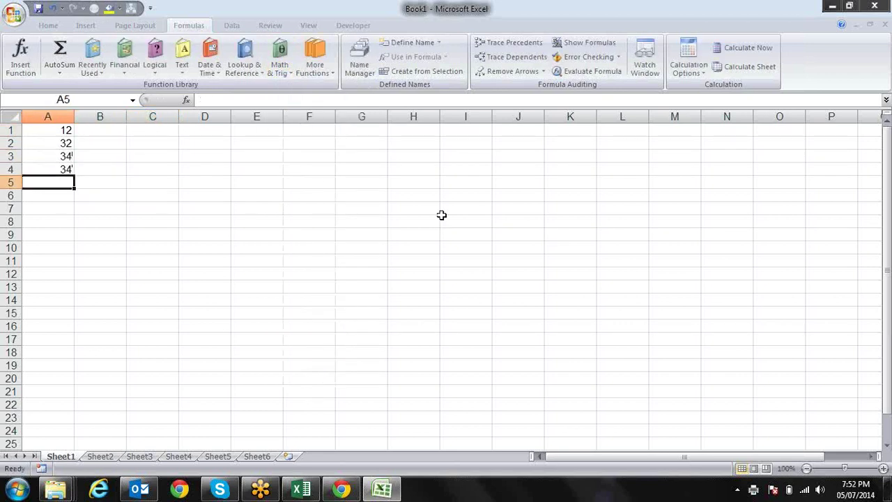
key("Return")
type("34")
key("Up")
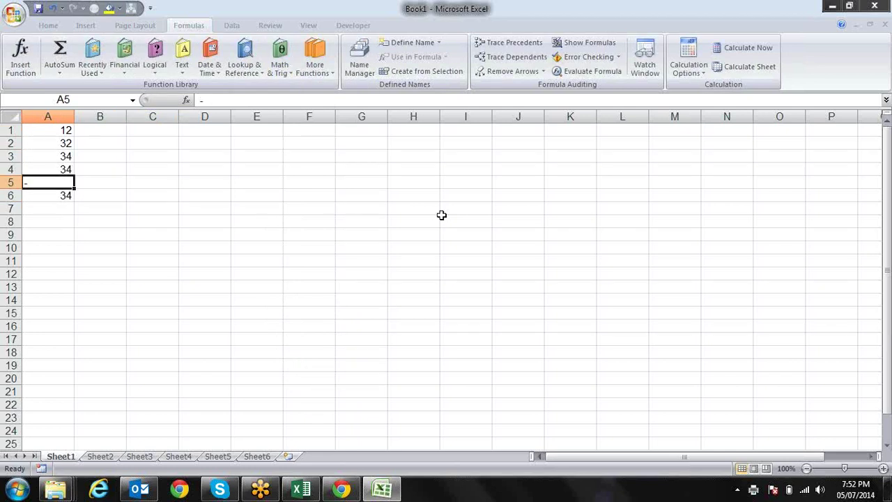
Enter -3434 in A5, then -23445, 234 and -234 in A7:A9.
type("3434")
key("Return")
key("Return")
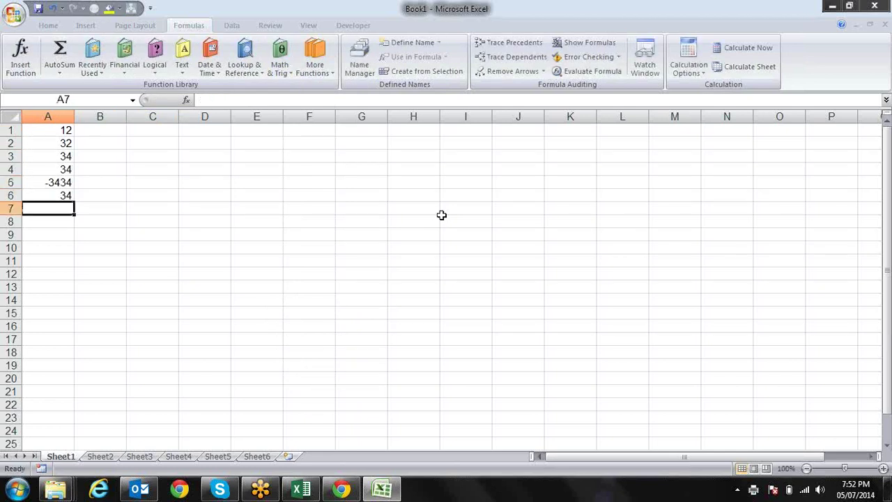
type("-23445")
key("Return")
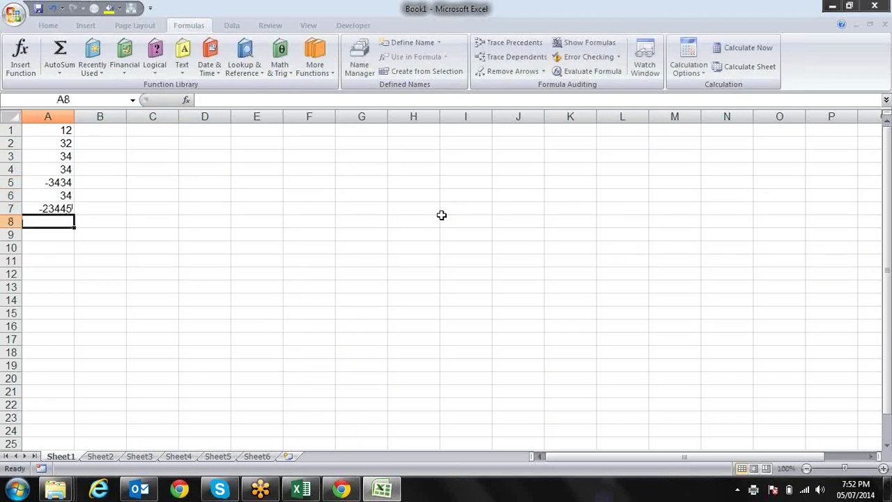
type("234")
key("Return")
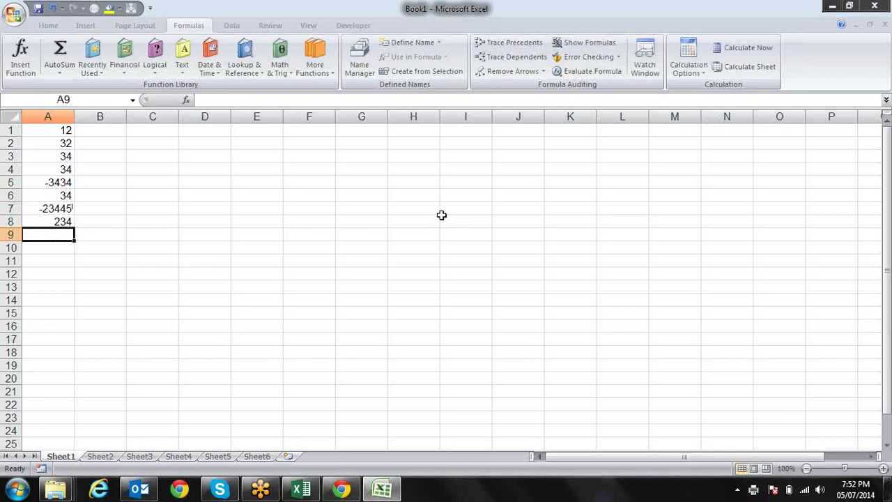
type("-234")
key("Return")
key("Up")
key("Up")
key("Up")
key("Up")
key("Up")
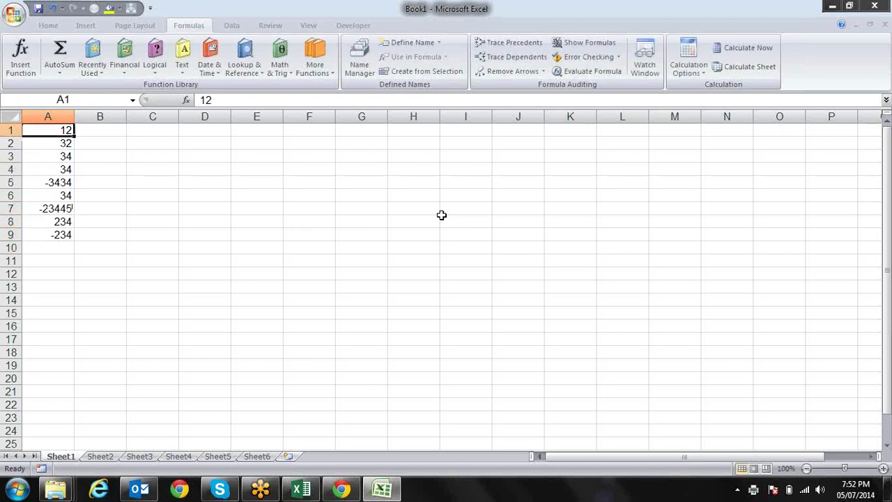
key("Right")
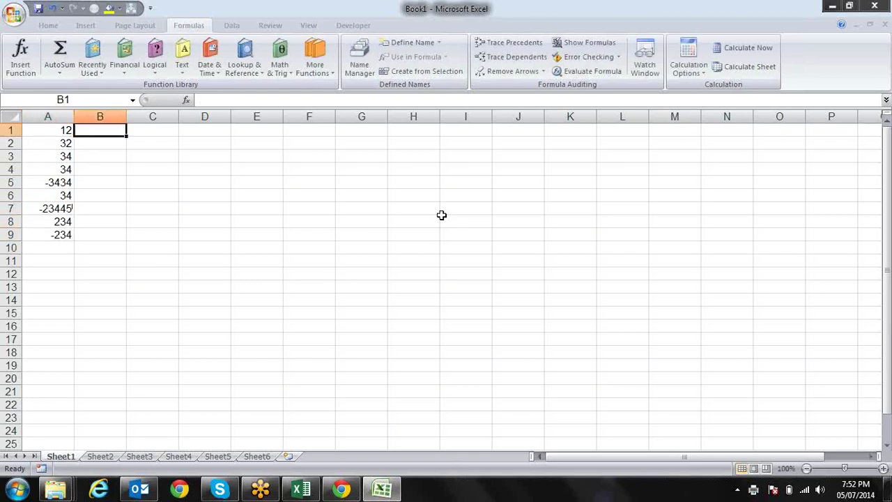
Enter =ABS(A1) in B1 and copy it down to B9.
type("=")
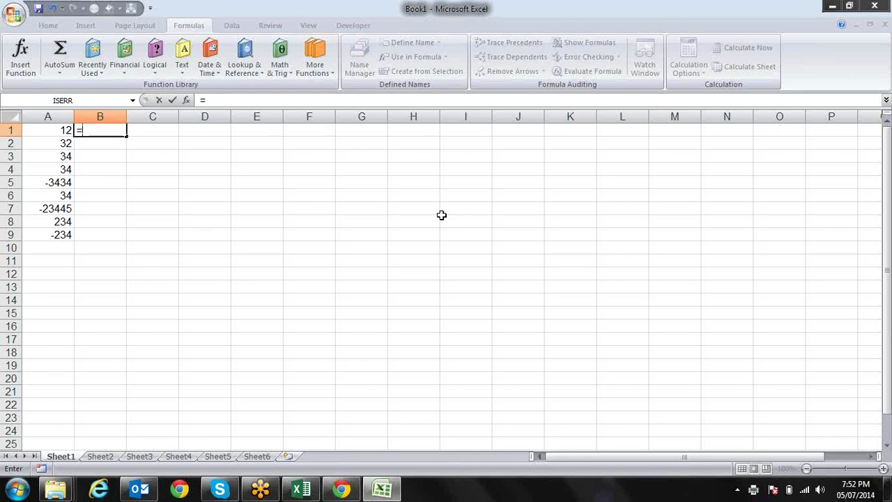
type("abs")
key("Tab")
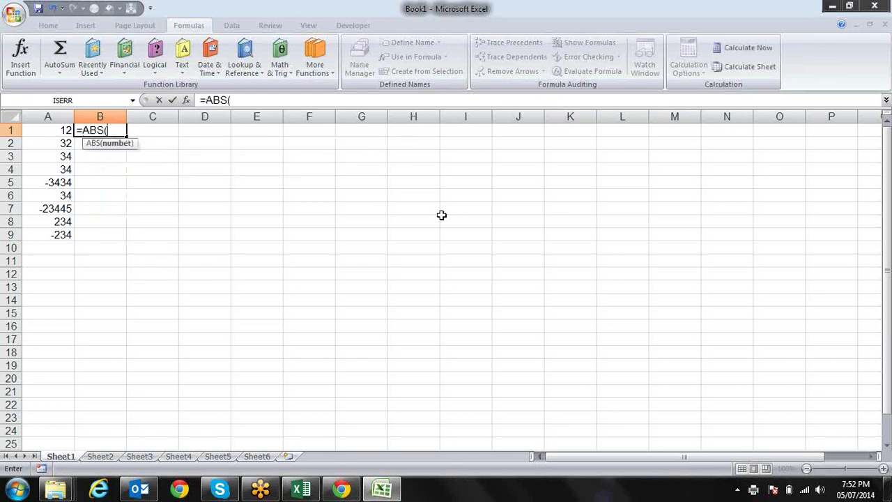
key("Left")
type(")")
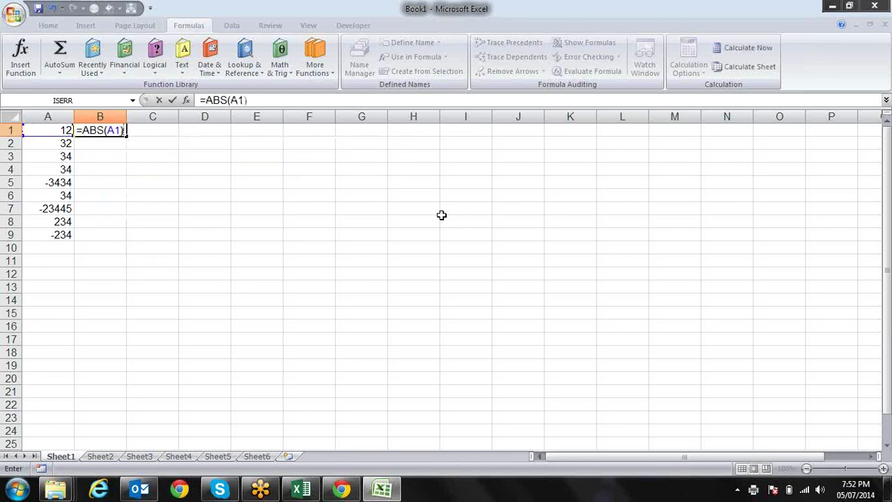
key("Return")
key("Up")
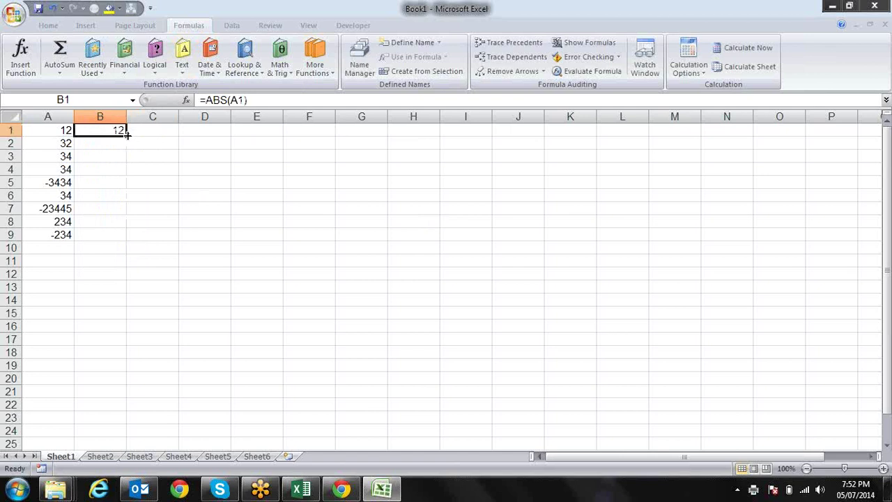
double_click(126, 135)
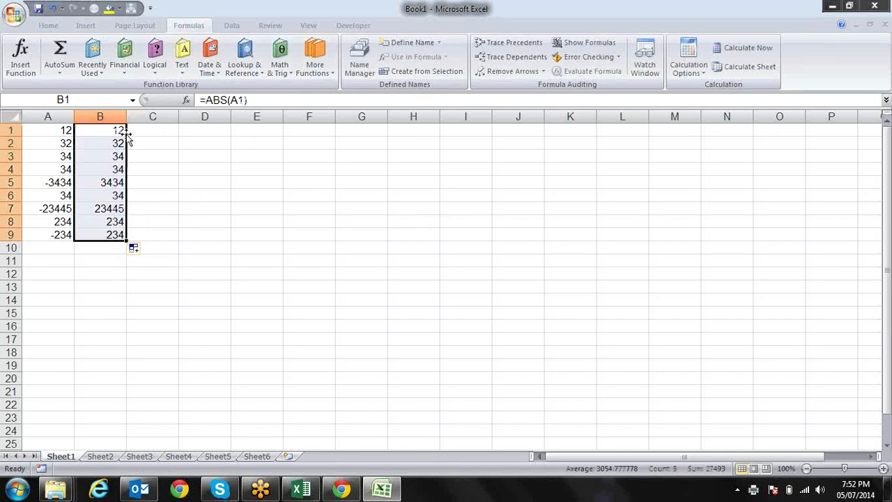
left_click(281, 68)
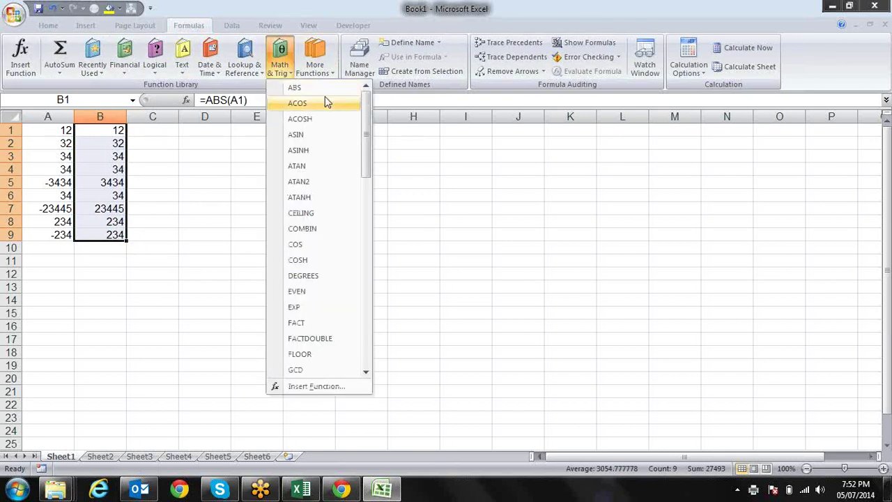
left_click(390, 202)
Clear all the numbers and ABS formulas from A1:B9.
key("Left")
key("shift+Right")
key("ctrl+shift+Down")
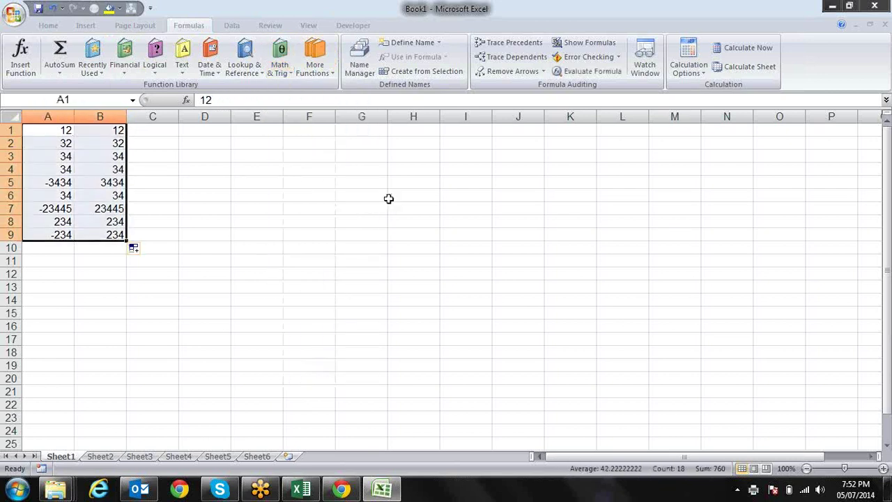
key("Delete")
key("Right")
key("Left")
key("Right")
key("Right")
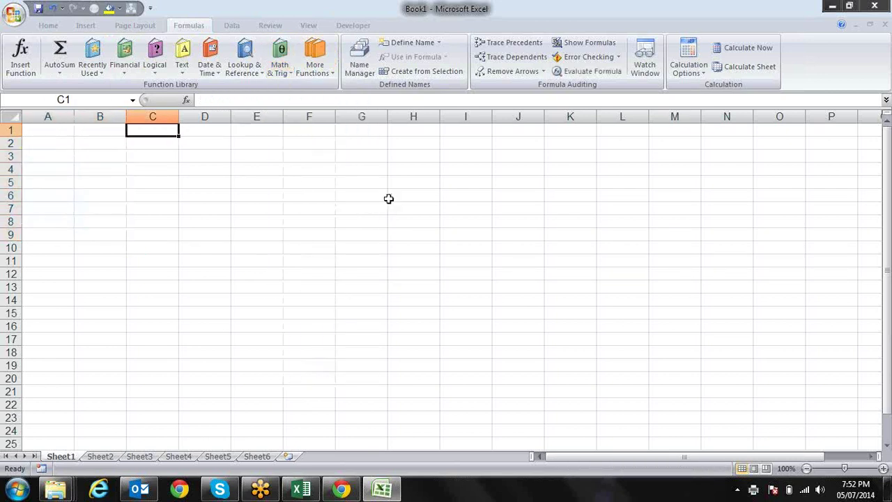
key("Left")
key("Right")
key("Right")
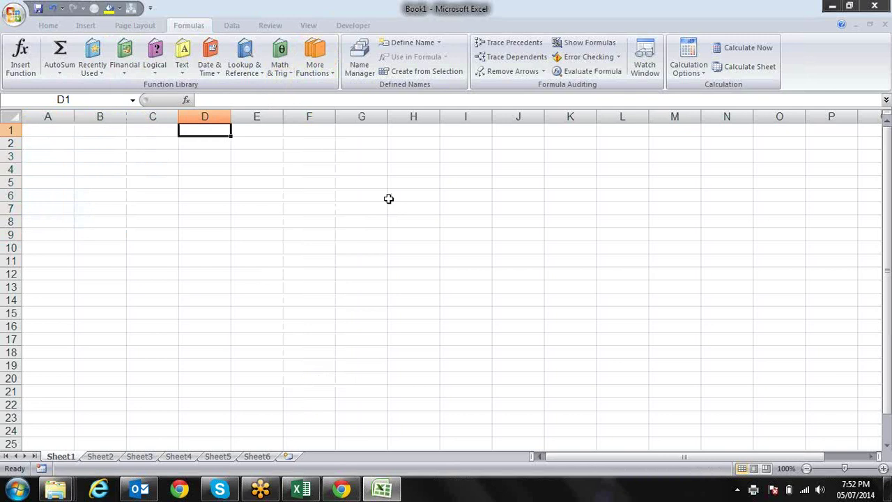
Fill column D with the series 1 to 26 in D1:D26.
type("1 2 3 4 5 ")
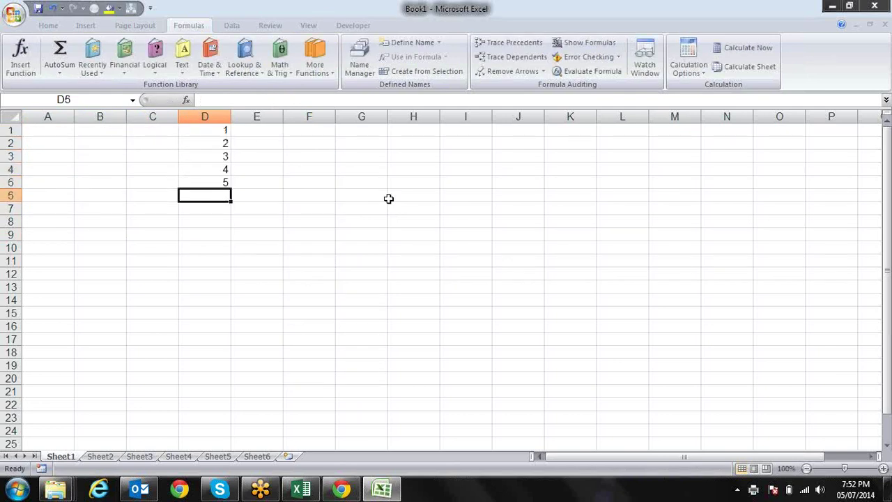
type("5")
key("Up")
key("Up")
key("Up")
key("Up")
key("Up")
key("Up")
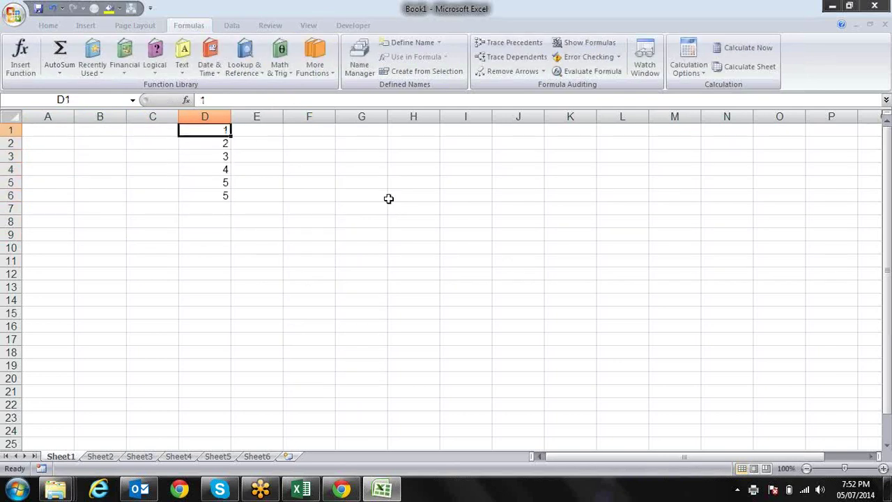
key("ctrl+shift+Down")
left_click(230, 202)
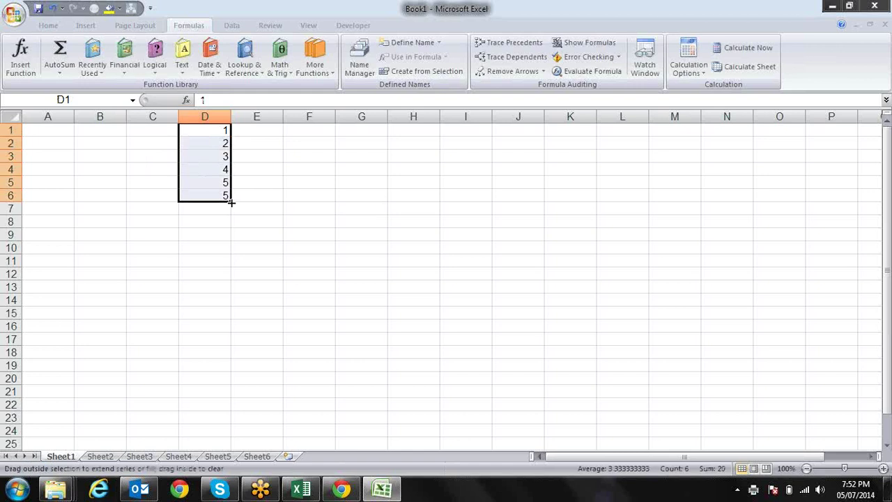
left_click_drag(231, 201, 232, 355)
key("ctrl+z")
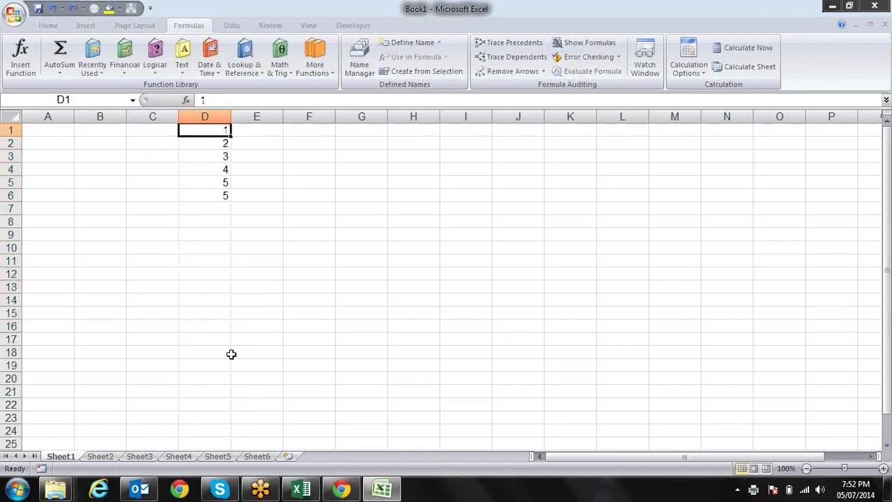
key("shift+Down")
key("shift+Down")
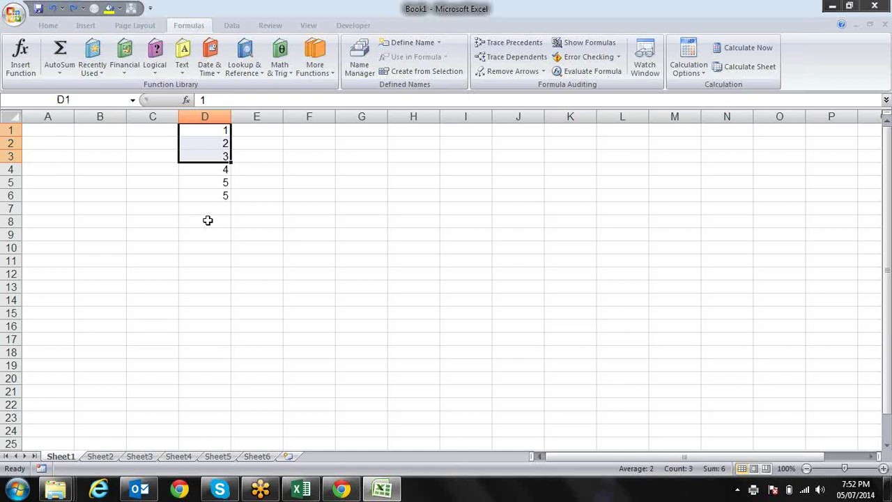
left_click_drag(231, 162, 237, 450)
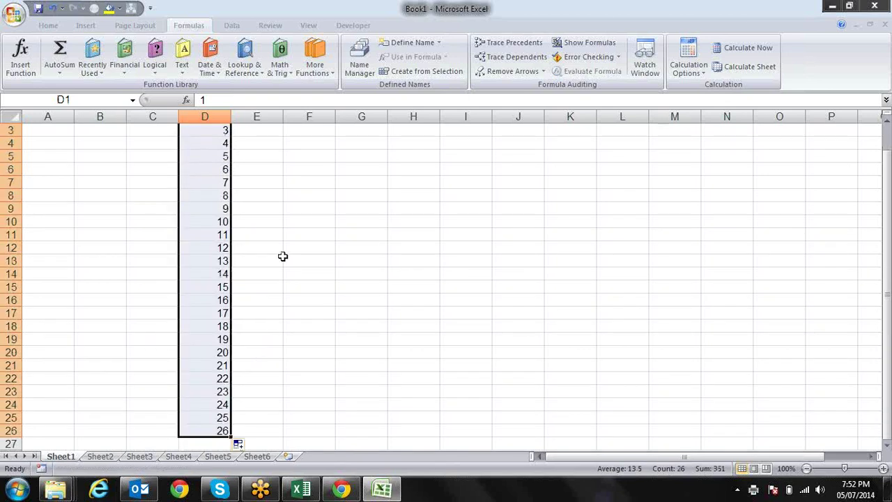
key("Up")
Enter =CEILING(D1,7) in cell E1.
key("Right")
type("=ce")
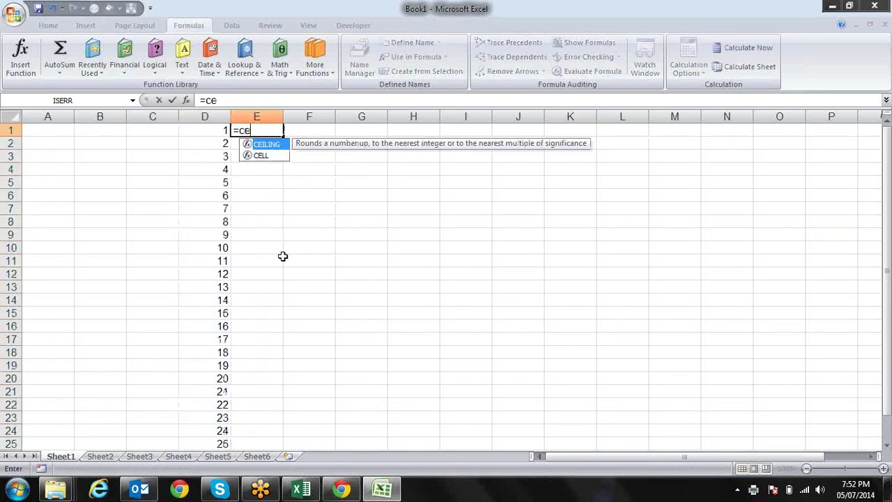
key("Tab")
key("Left")
type(",")
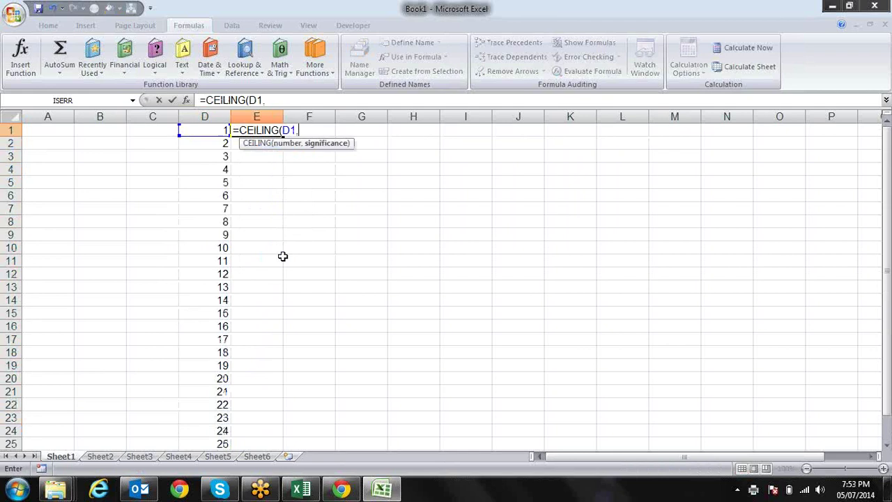
type("7)")
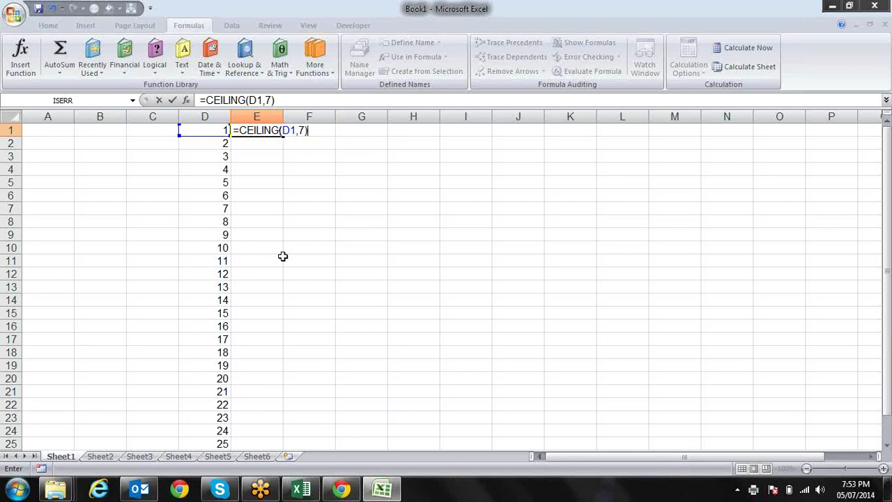
key("Return")
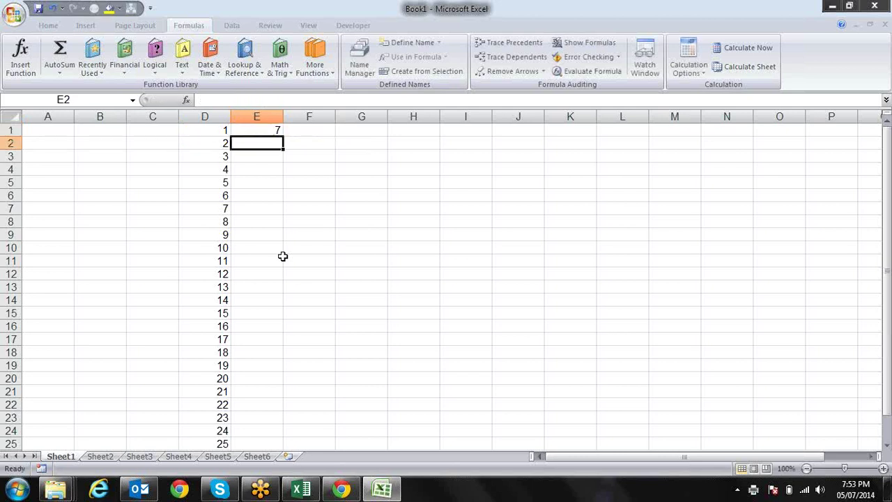
key("Up")
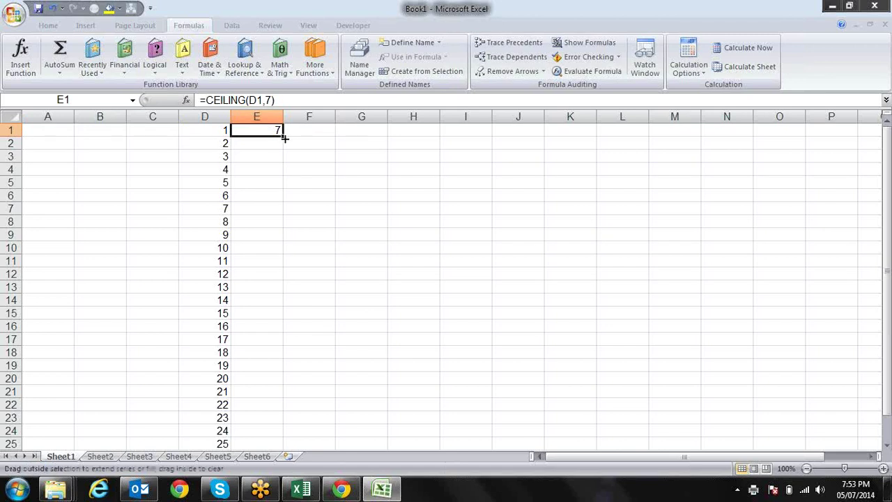
Copy the CEILING formula down column E to row 26.
left_click_drag(284, 137, 265, 209)
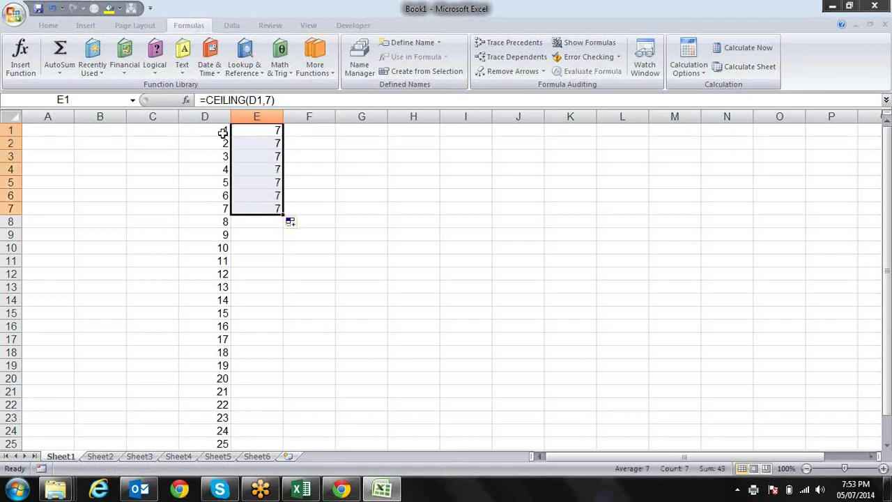
left_click_drag(223, 131, 223, 207)
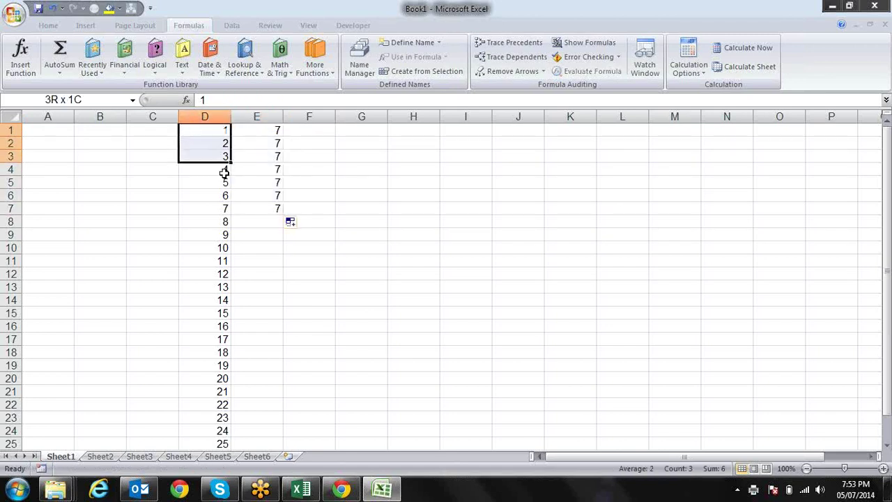
left_click(274, 209)
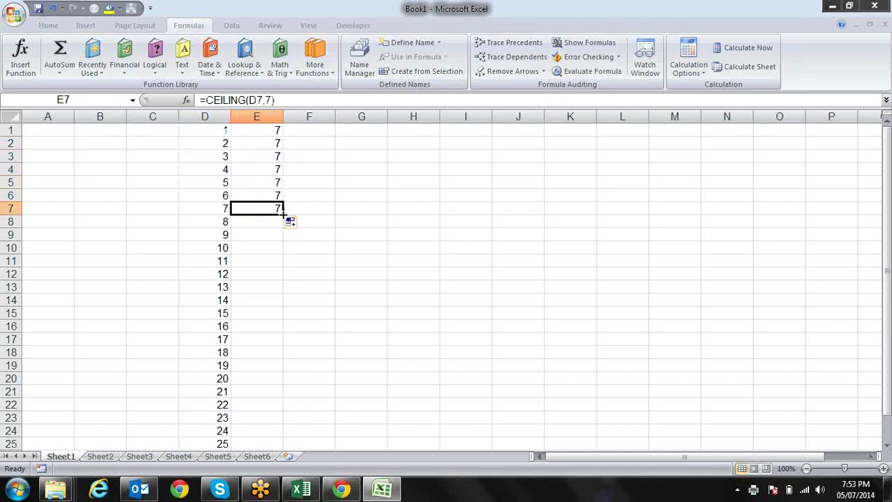
left_click_drag(284, 214, 276, 432)
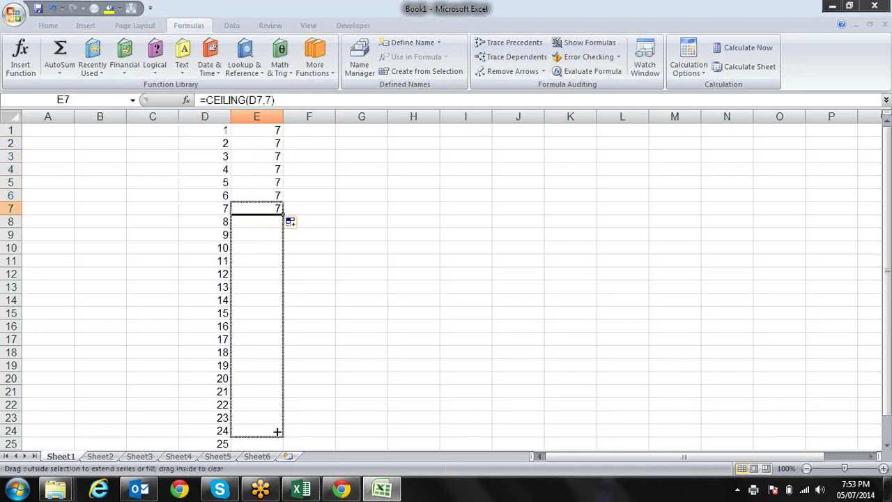
left_click_drag(276, 432, 277, 433)
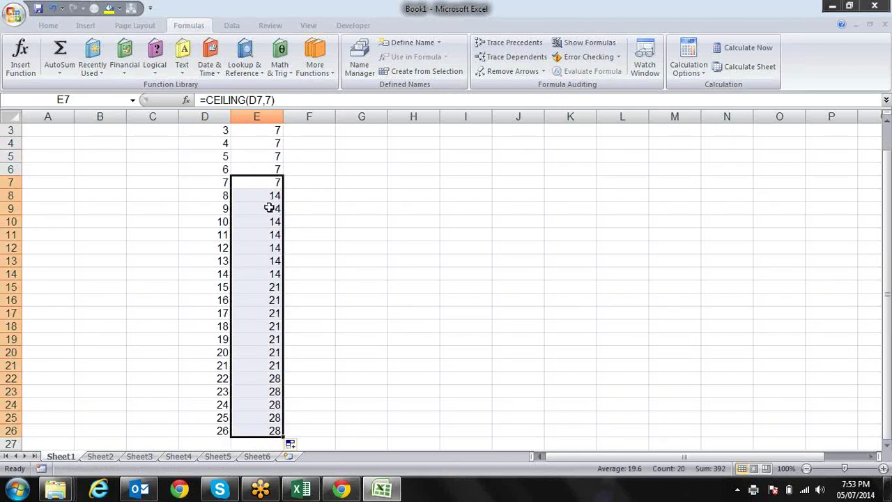
Inspect the copied CEILING formulas in E1 through E10 to confirm their D references.
key("Up")
key("Up")
key("Up")
key("Up")
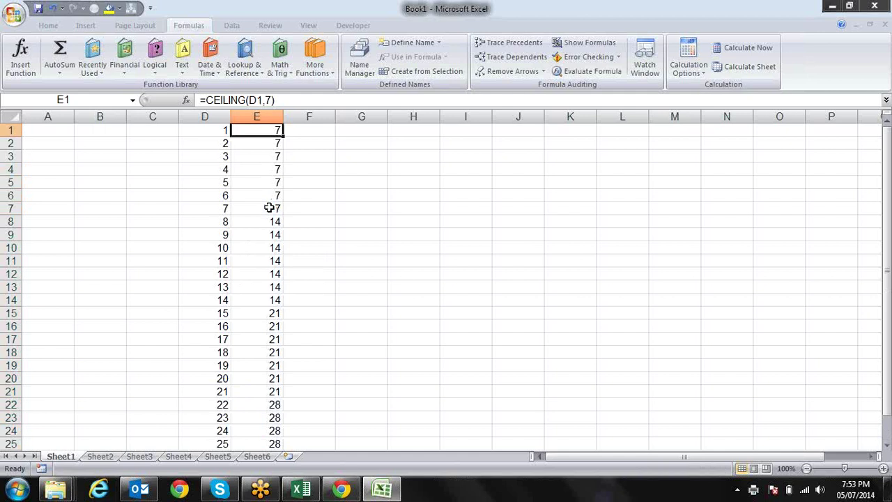
key("F2")
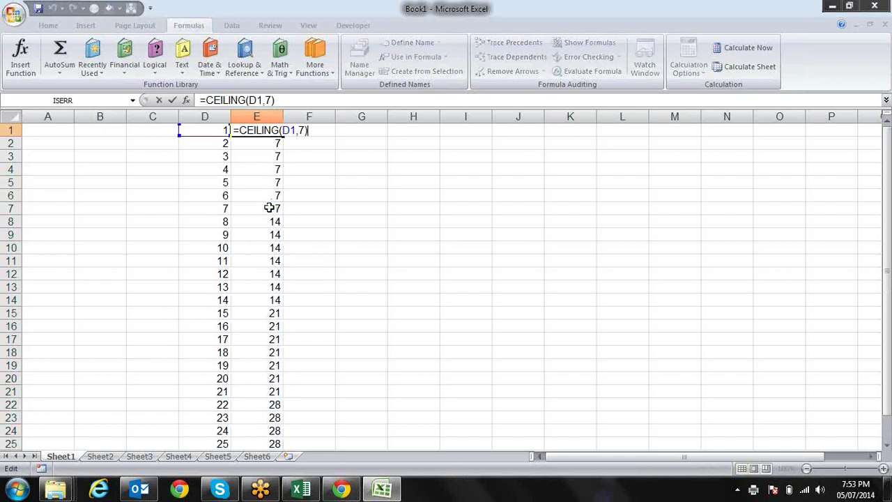
key("Left")
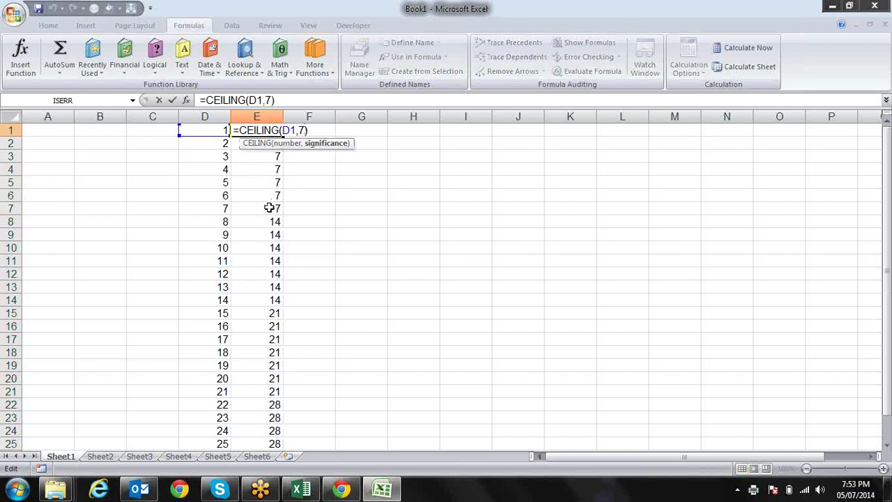
key("Escape")
key("Down")
key("F2")
key("Escape")
key("Down")
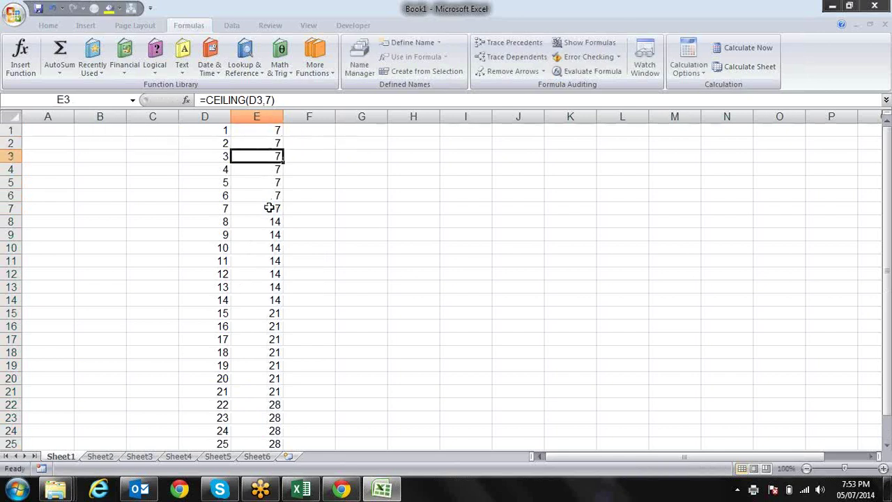
key("Down")
key("F2")
key("Return")
key("F2")
key("Return")
key("F2")
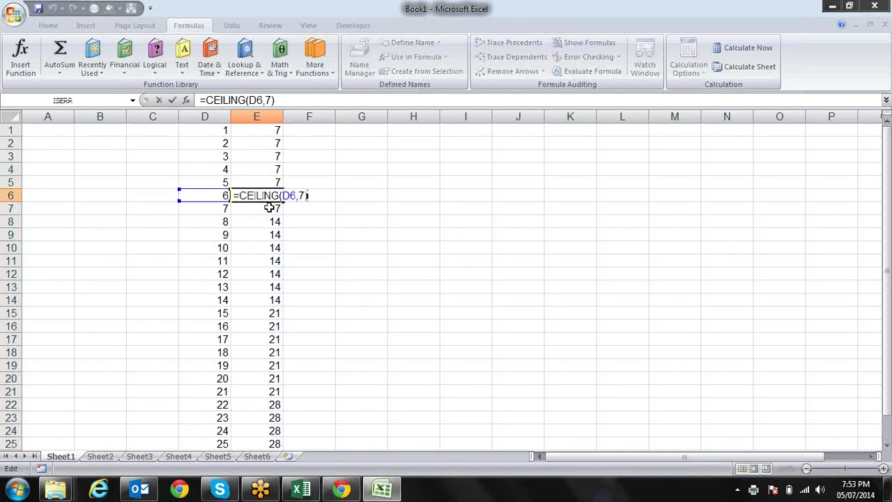
key("Return")
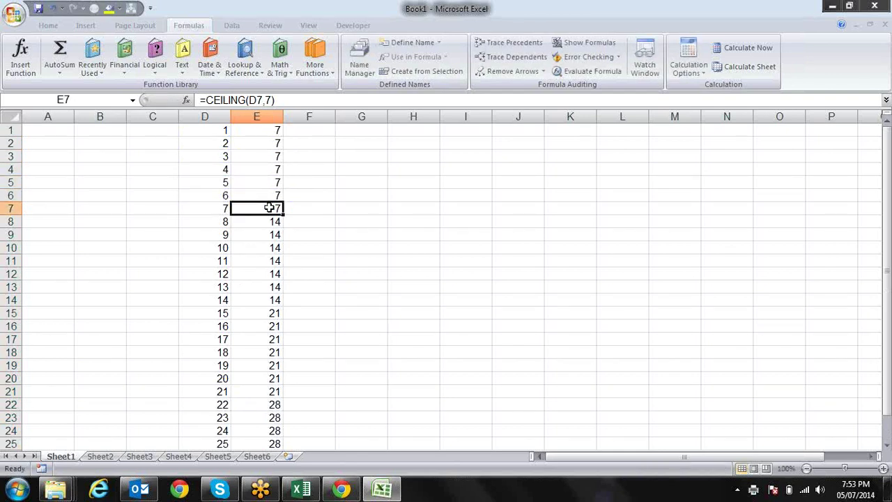
key("Return")
key("F2")
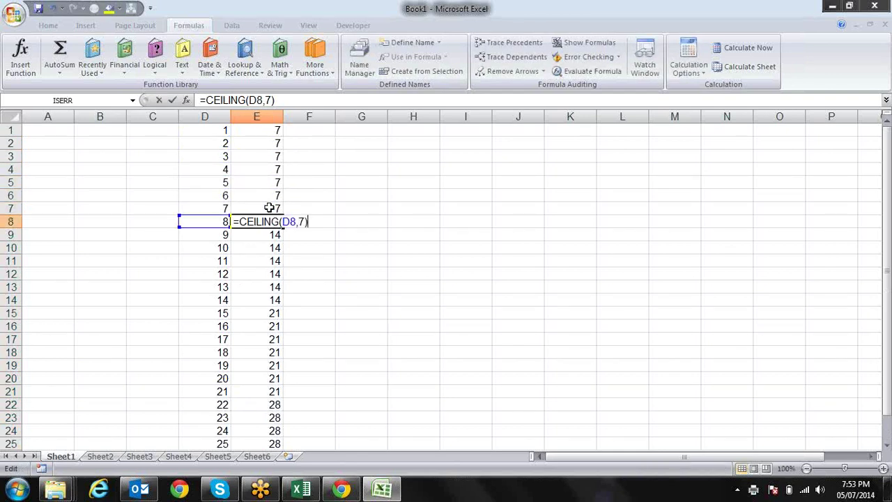
key("Return")
key("F2")
key("Return")
key("F2")
key("Return")
key("Return")
key("Up")
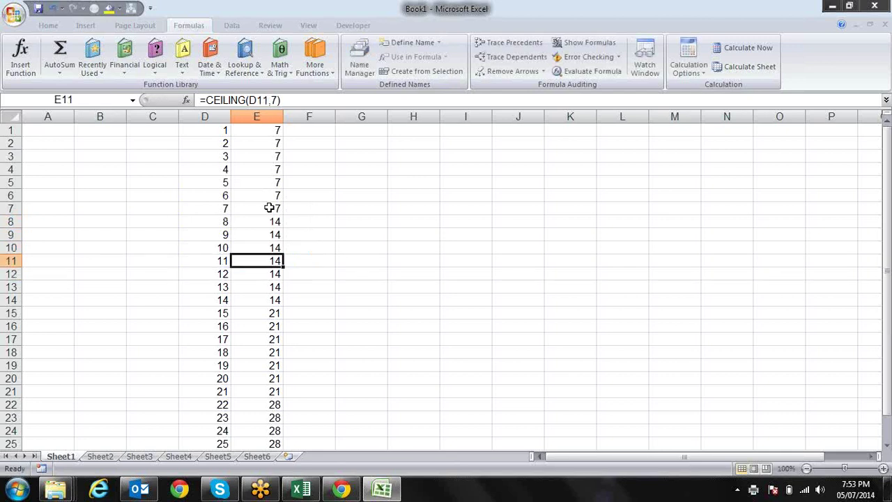
key("Up")
key("Up")
key("Up")
key("Up")
key("Up")
key("Up")
key("Right")
Enter =FLOOR(D1,7) in cell F1.
type("=fl")
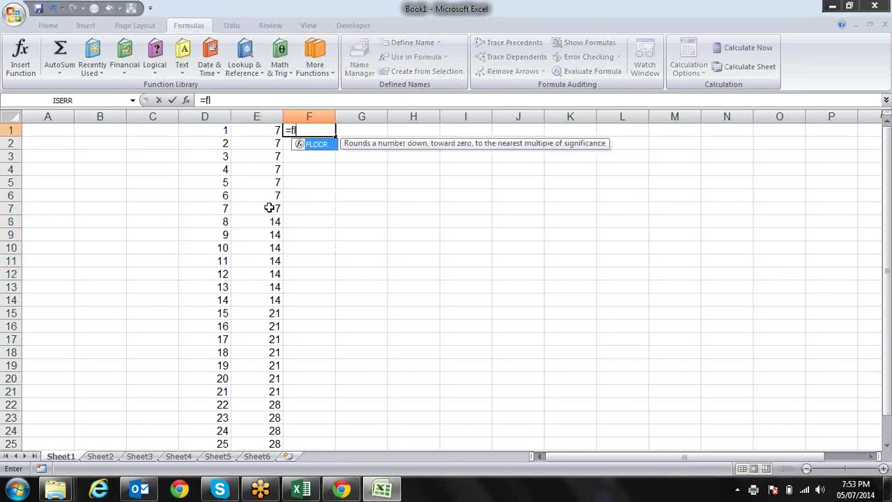
type("o")
key("Tab")
key("Left")
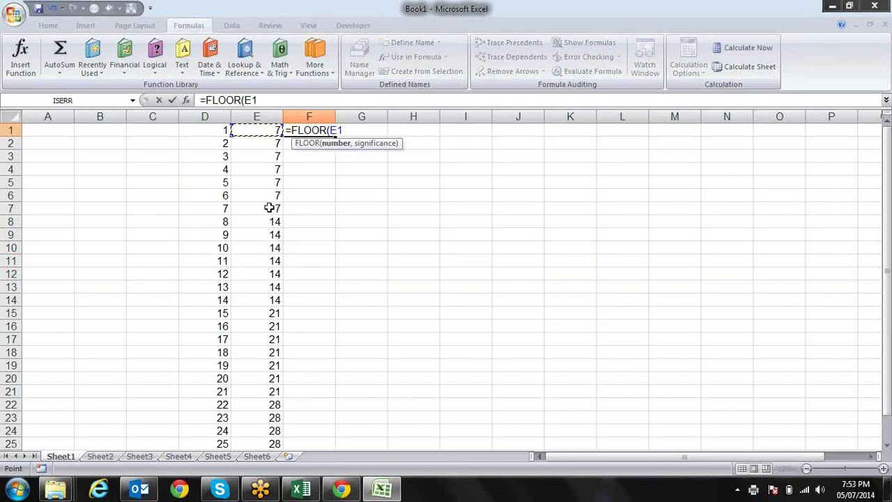
key("Left")
type(",")
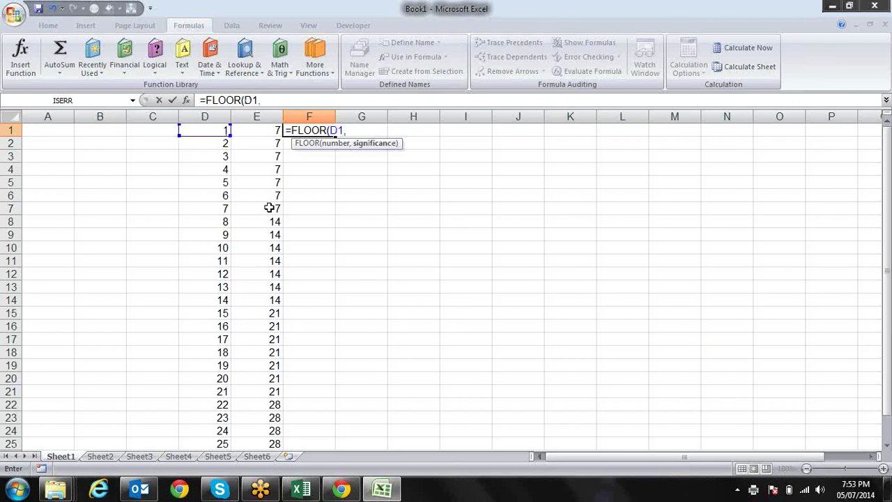
type("7")
type(")")
key("Return")
key("Up")
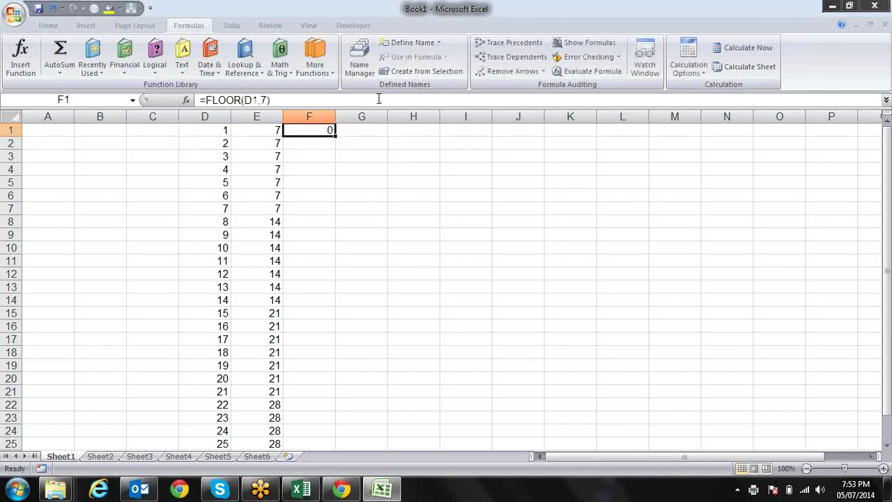
Copy the FLOOR formula down to F26 and check the rounded-down results.
left_click_drag(335, 136, 324, 439)
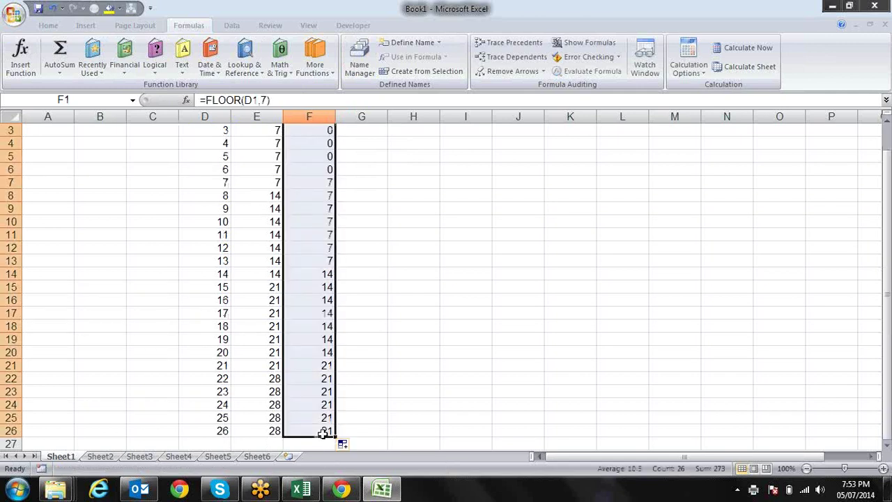
key("Up")
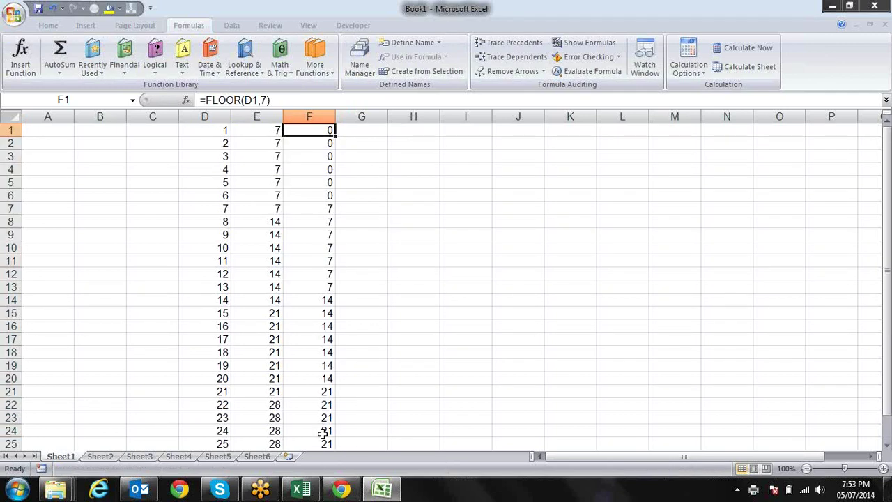
key("Down")
key("Down")
key("Down")
key("Down")
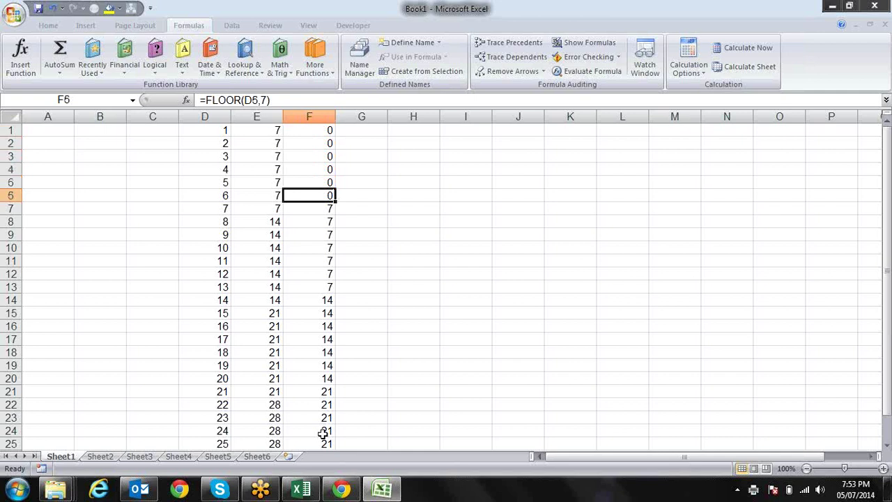
key("Down")
key("Up")
key("Down")
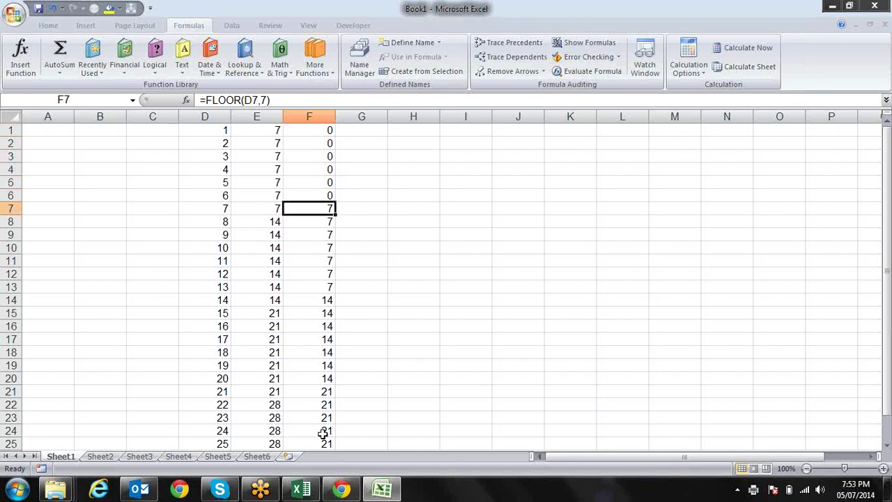
key("Down")
key("Down")
key("Down")
key("Down")
key("Down")
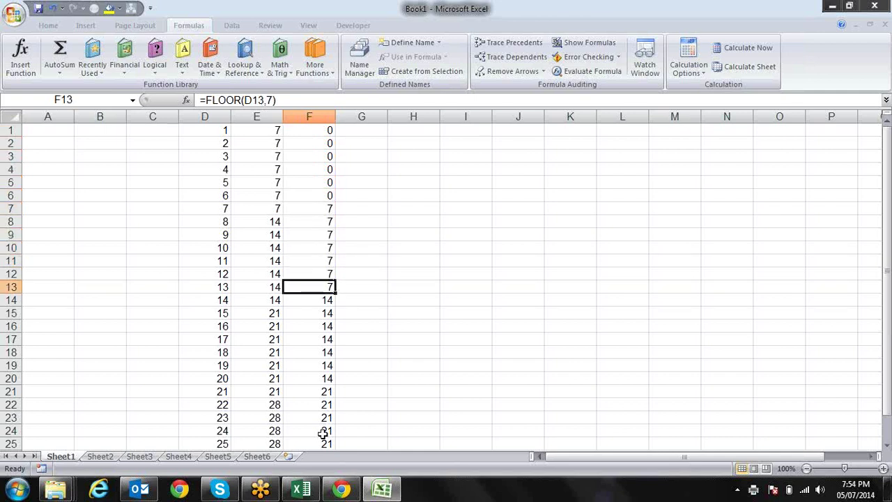
key("Down")
key("Down")
key("Down")
key("Down")
key("Down")
key("Down")
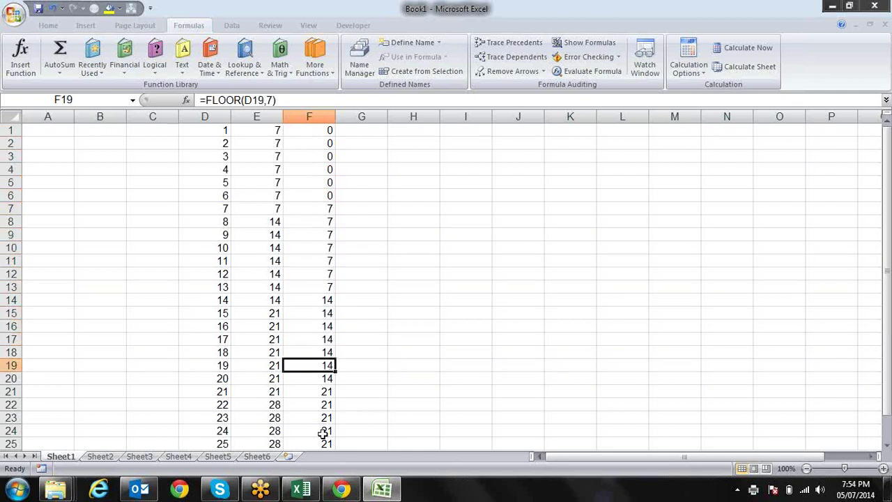
key("Down")
key("Down")
key("Down")
key("Down")
key("Down")
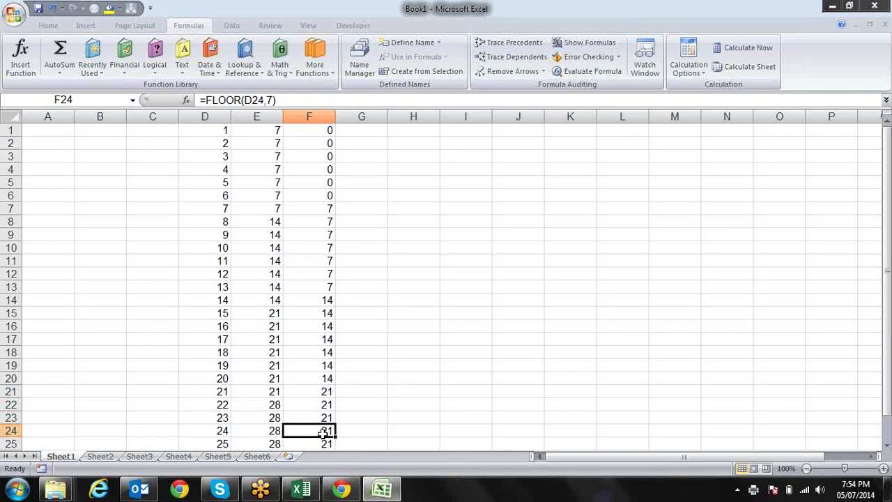
key("Up")
key("Up")
key("Up")
key("Up")
key("Up")
key("Up")
key("Up")
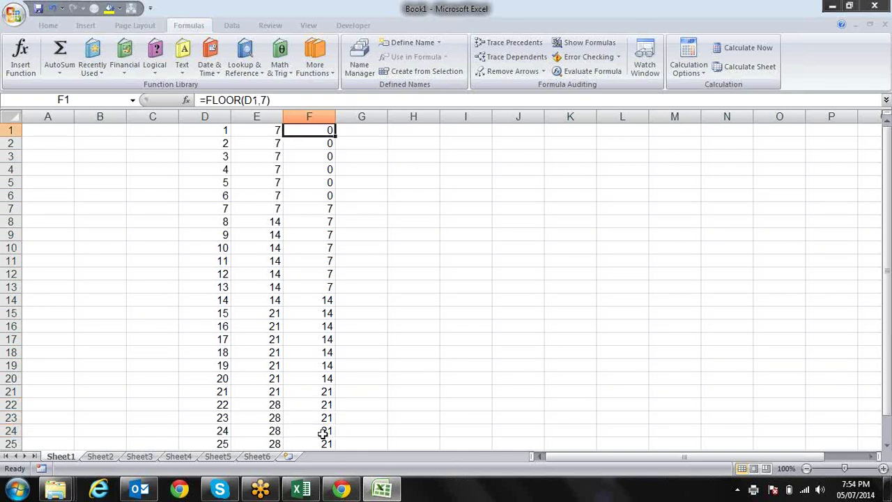
key("Left")
key("F2")
Change E1 to =CEILING(D1,7)/7 and fill it down column E, showing 1 to 4.
type("/")
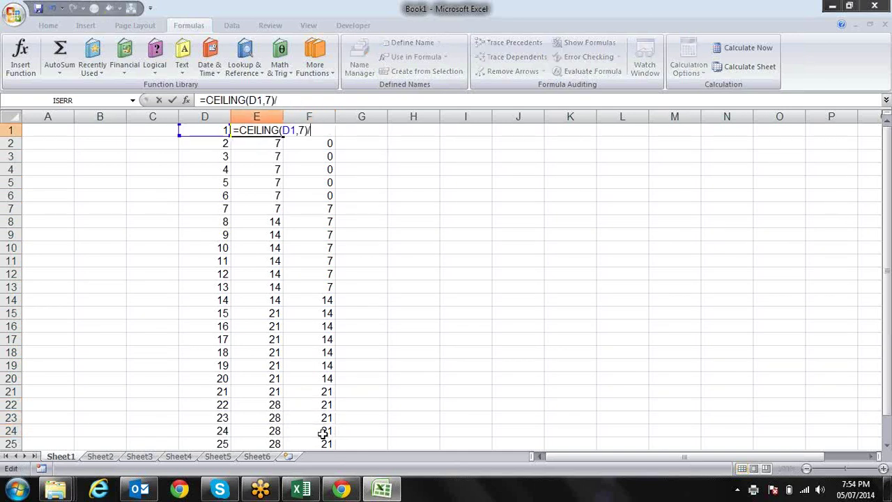
type("7")
key("Return")
key("Up")
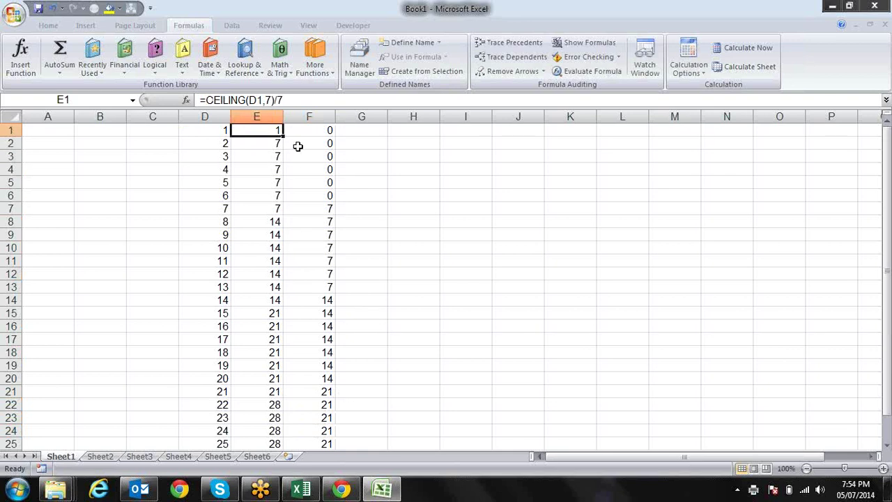
double_click(283, 136)
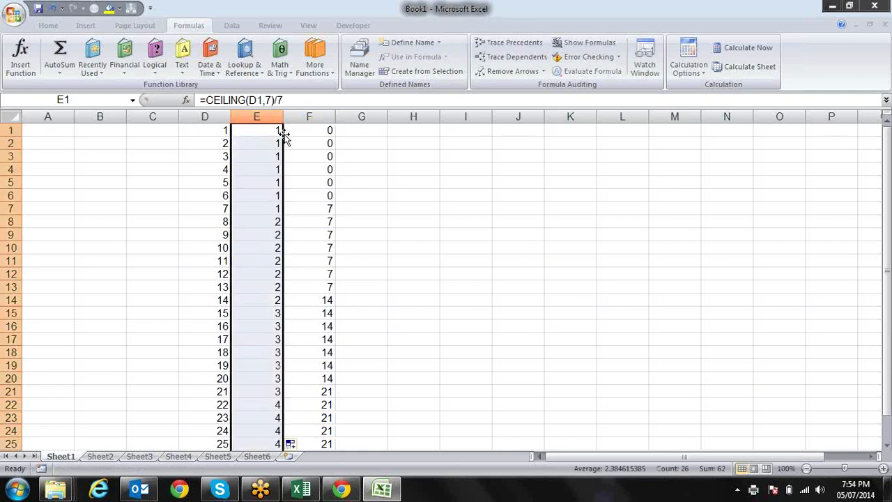
left_click(283, 132)
key("Down")
key("Down")
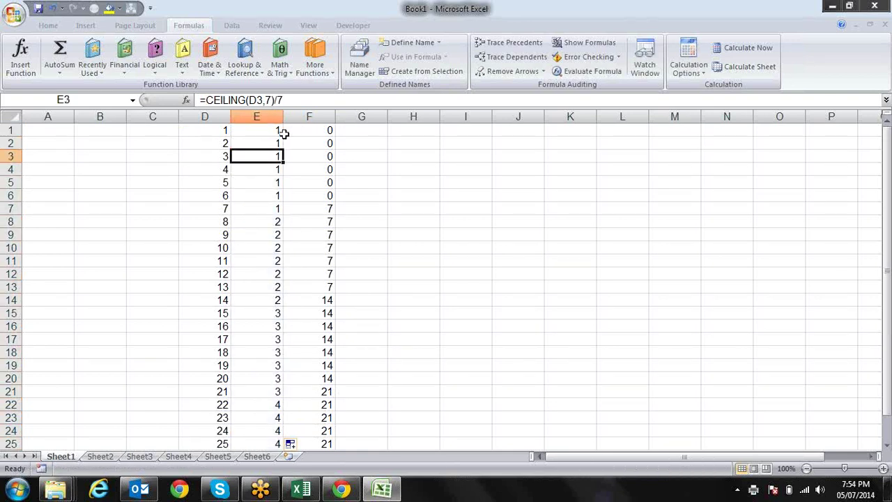
key("Down")
key("Down")
key("Down")
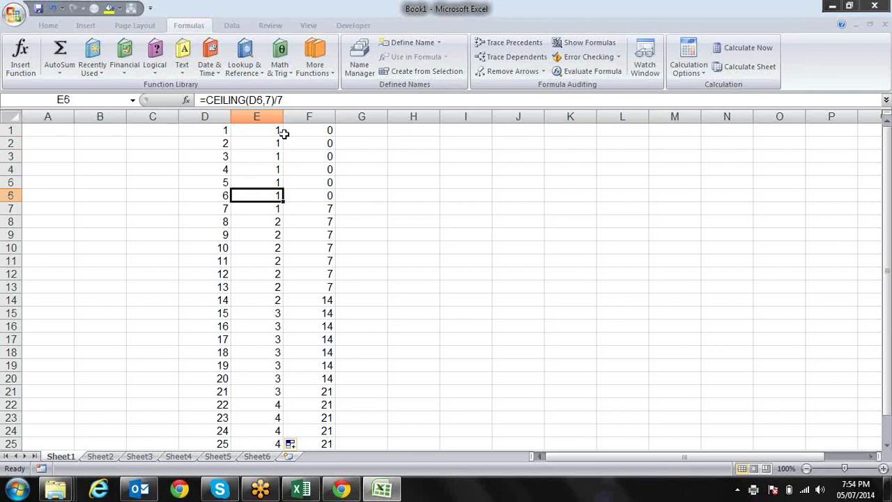
key("Up")
key("Down")
key("Down")
key("Up")
key("Up")
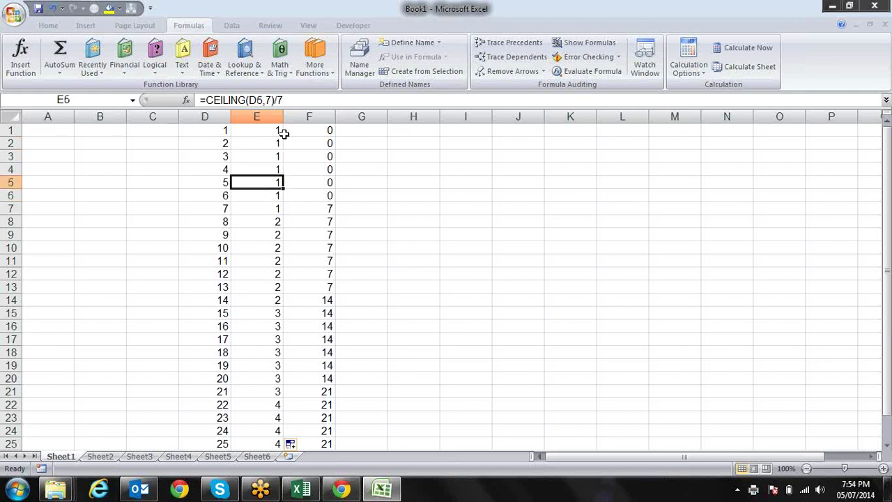
key("Up")
Edit F1's formula to =FLOOR(D1,7)/7.
key("Right")
key("Up")
key("Up")
key("Up")
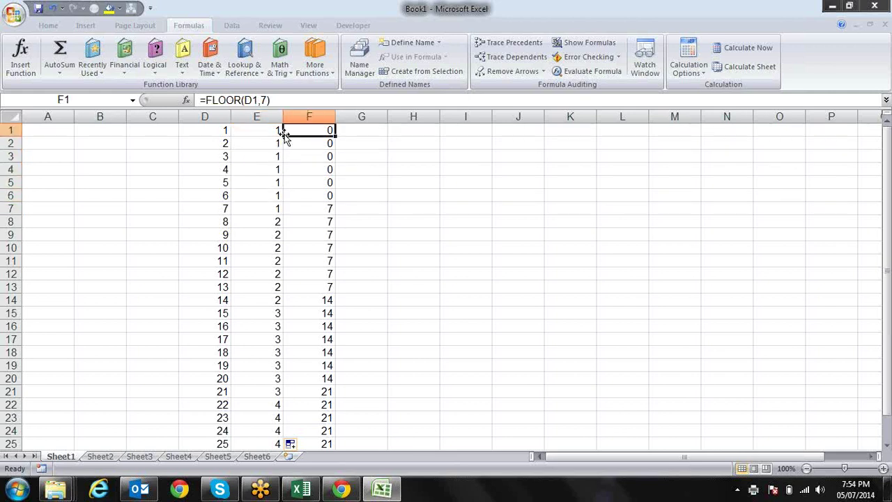
key("F2")
key("Left")
key("Left")
key("Left")
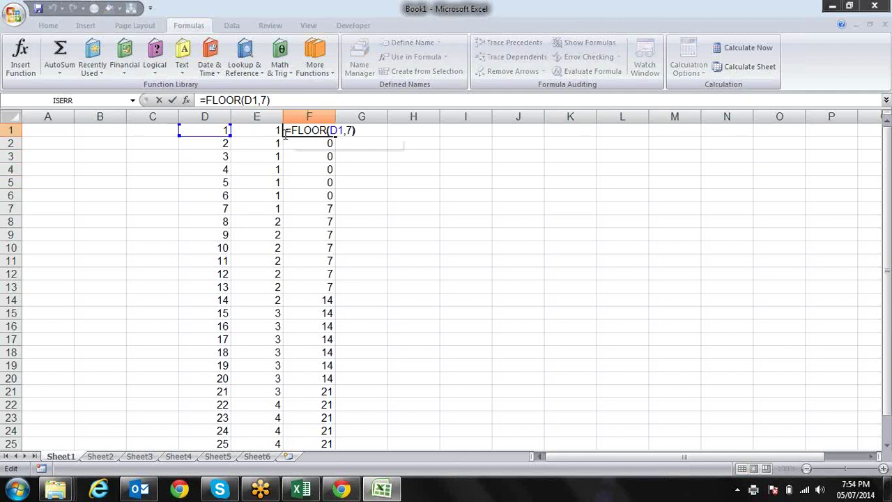
key("Right")
key("Right")
key("Right")
key("Return")
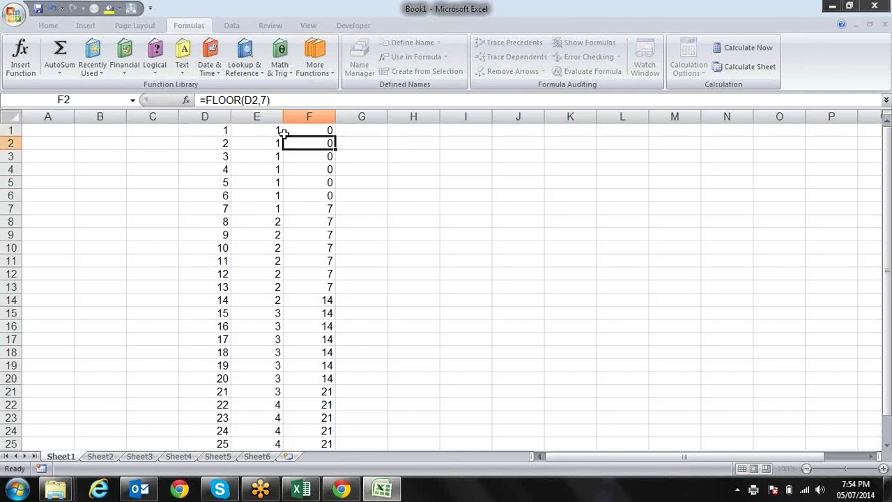
left_click(285, 132)
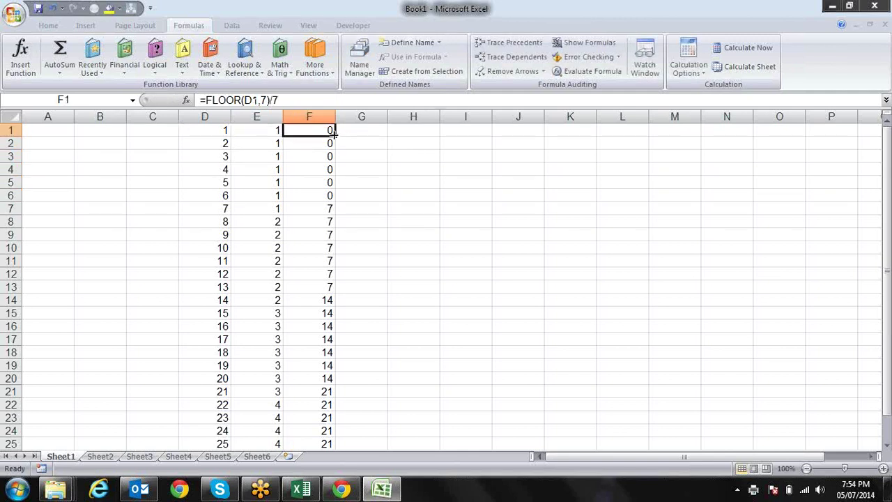
Fill =FLOOR(D1,7)/7 down column F to F25 and check the 0 to 3 results.
double_click(335, 132)
key("Down")
key("Down")
key("Down")
key("Down")
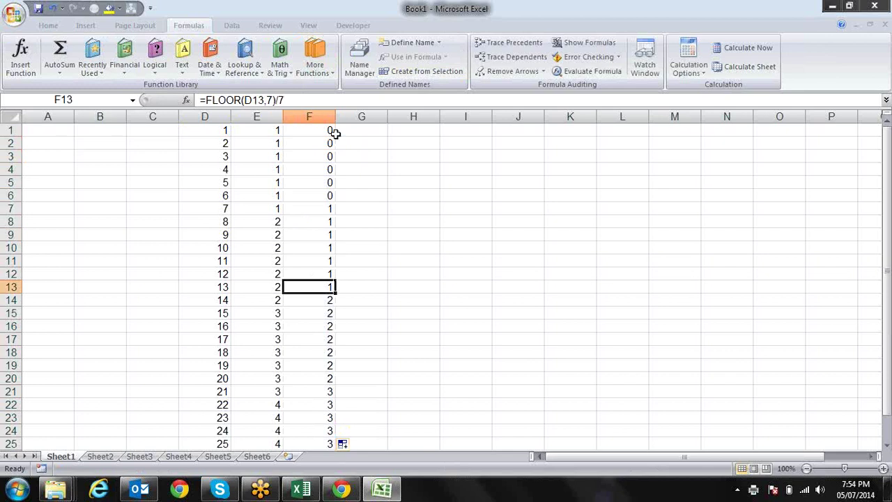
key("Down")
key("Down")
key("Down")
key("Down")
key("Down")
key("Up")
key("Up")
key("Up")
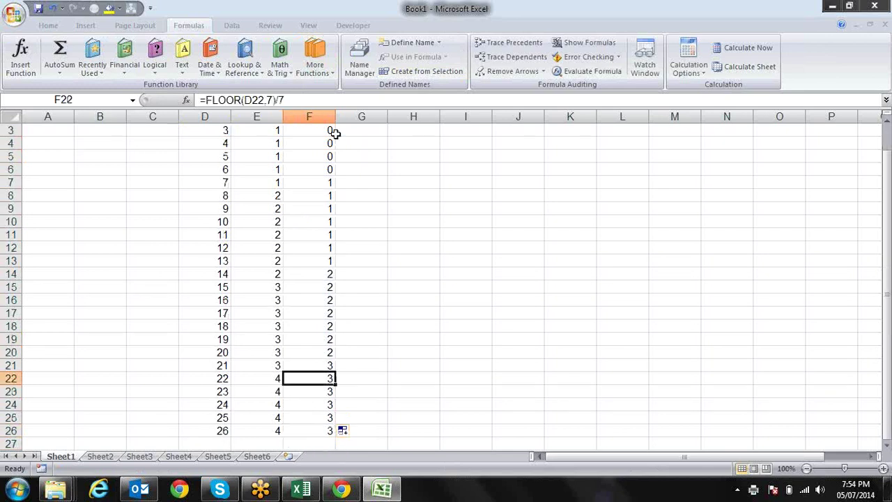
key("Up")
key("Up")
key("Up")
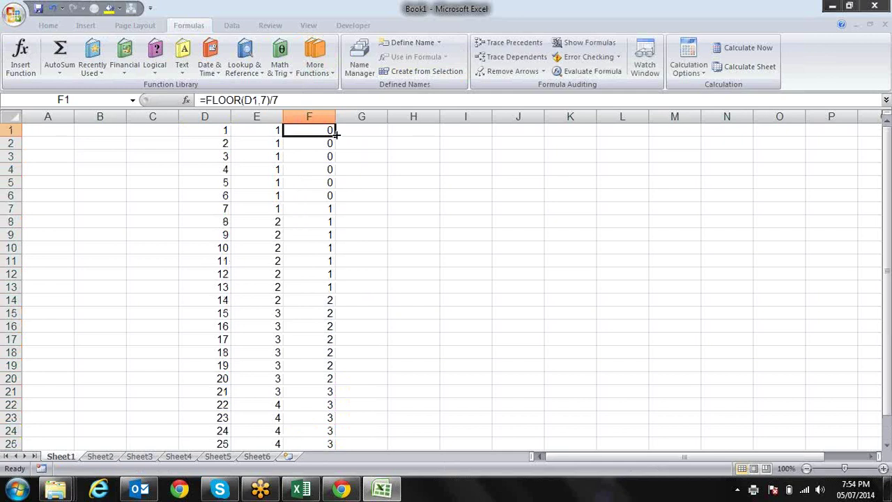
left_click(339, 135)
left_click(333, 135)
key("Left")
key("Right")
key("Down")
key("Up")
key("Left")
key("Down")
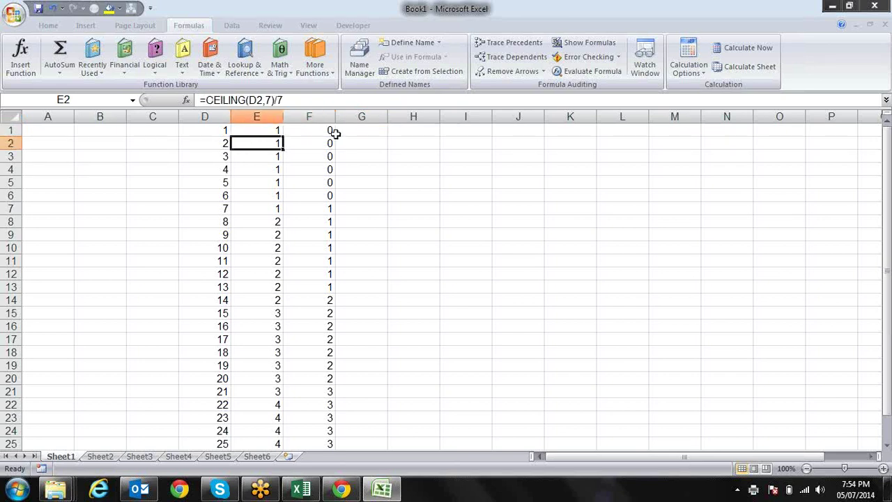
key("Down")
key("Down")
key("Down")
key("Right")
key("Up")
key("Up")
key("Up")
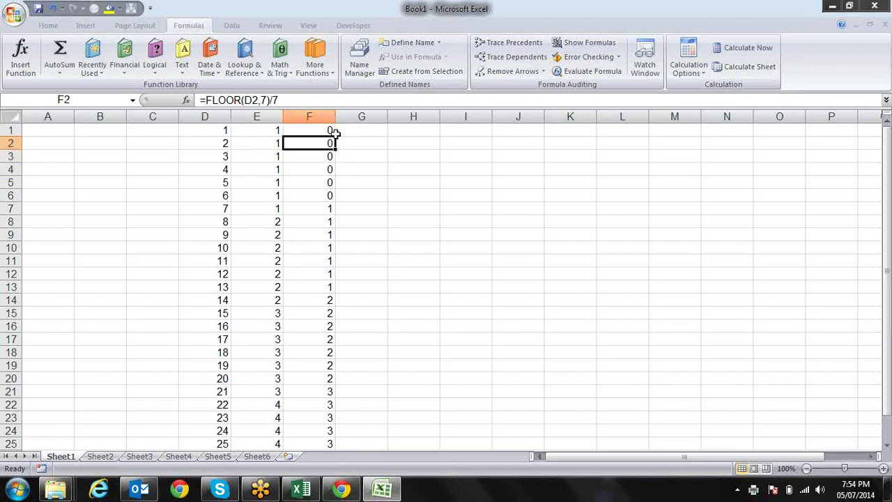
key("Up")
key("Left")
key("Down")
key("Down")
key("Down")
key("Down")
key("Down")
key("Down")
key("Down")
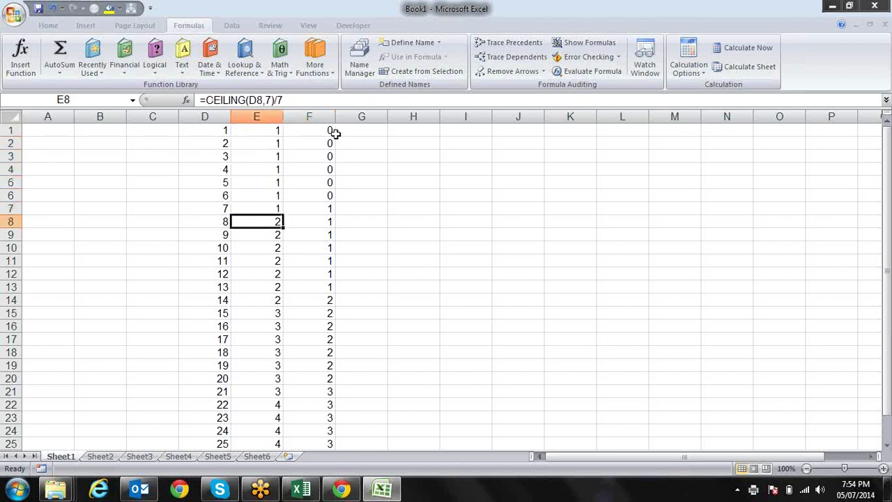
key("Down")
key("Up")
key("Up")
key("Up")
key("Up")
key("Up")
key("Up")
key("Up")
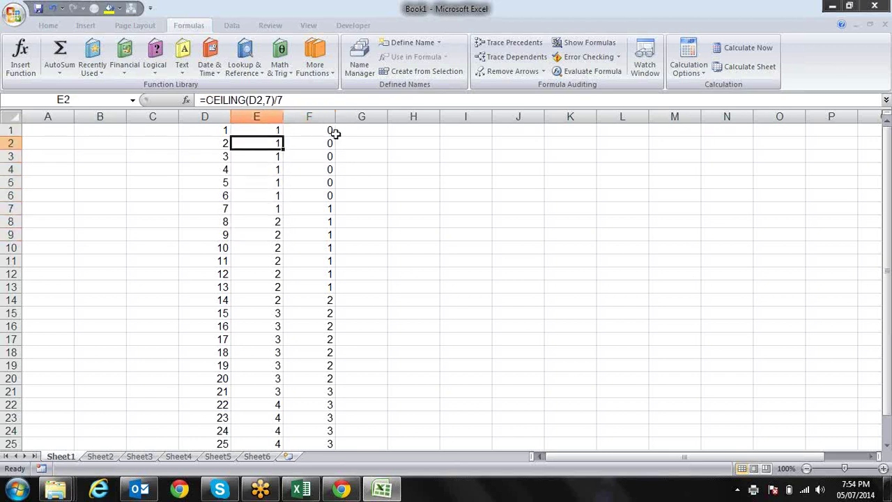
key("Up")
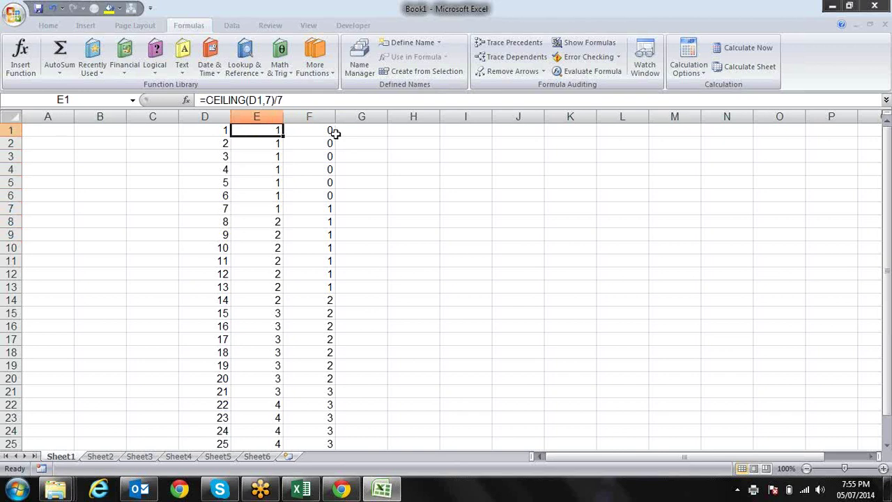
key("Right")
key("Left")
key("Right")
key("Left")
key("Left")
key("Right")
key("Left")
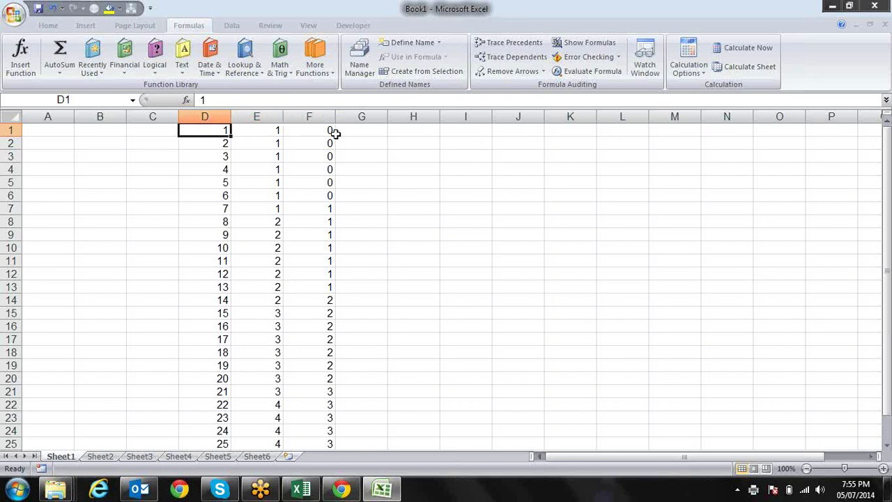
key("Right")
key("Right")
key("Right")
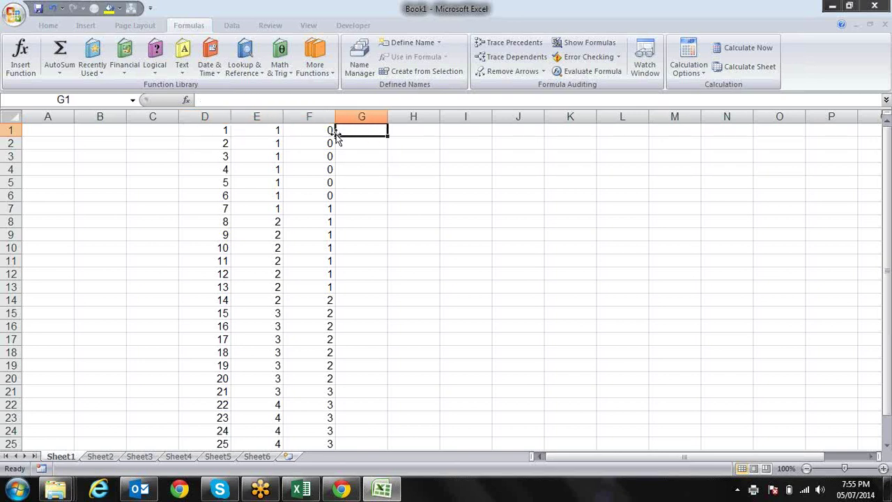
Start a DATE formula in G1 that takes its year from YEAR(D1).
type("=da")
key("Tab")
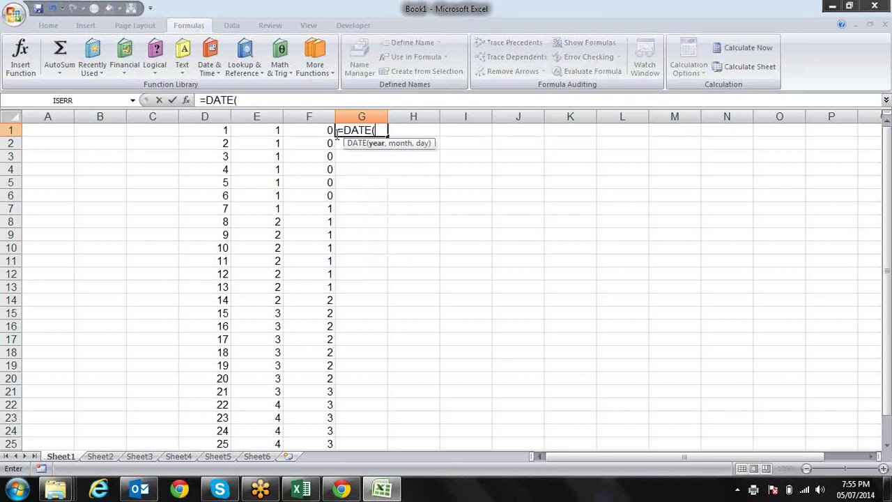
key("Left")
key("Left")
key("Left")
key("BackSpace")
type("year")
key("BackSpace")
key("BackSpace")
key("BackSpace")
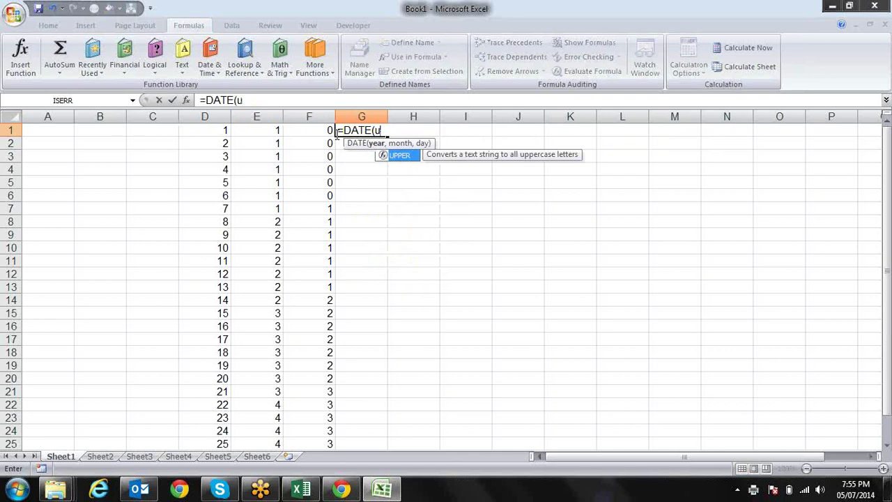
key("BackSpace")
type("year")
key("Tab")
key("Left")
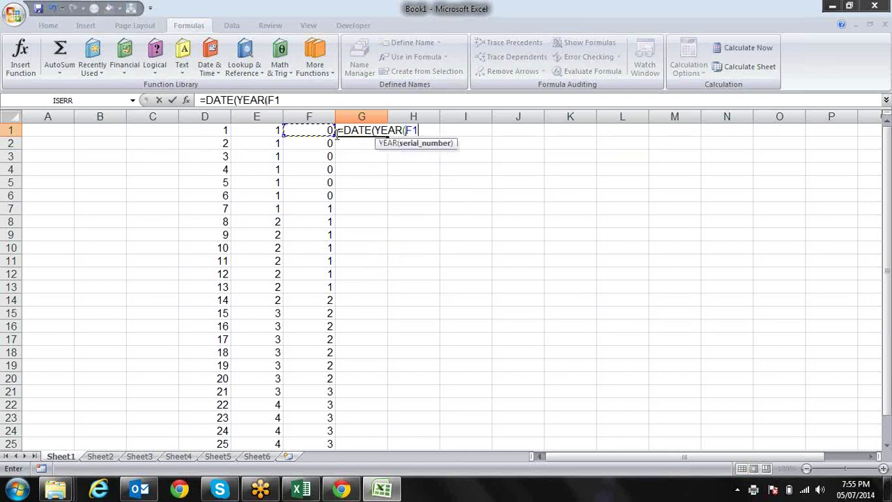
key("Left")
key("Left")
Complete and commit =DATE(YEAR(D1),MONTH(D1),7) in G1, using day 7 instead of 14.
type(")")
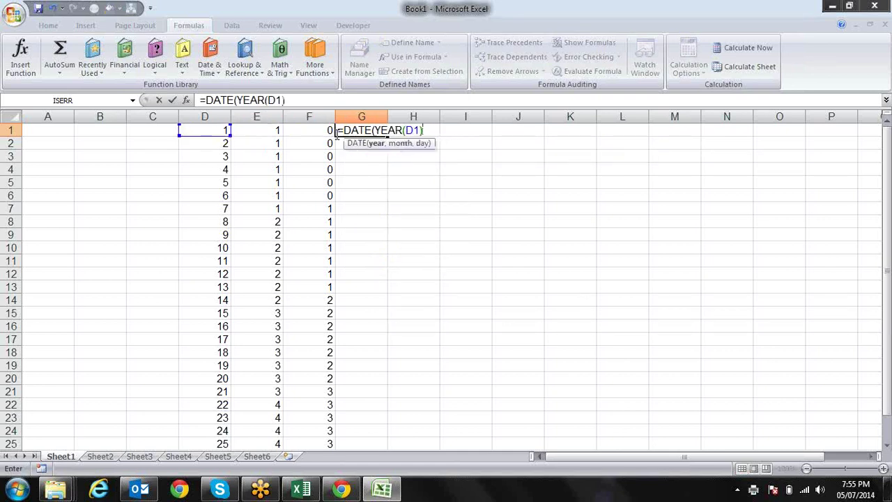
type(",")
type("mon")
key("Tab")
key("Left")
key("Left")
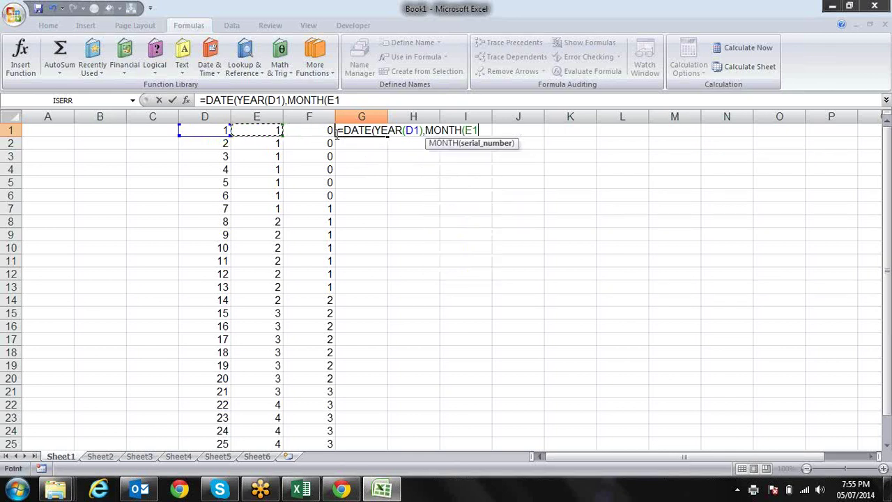
key("Left")
type(")")
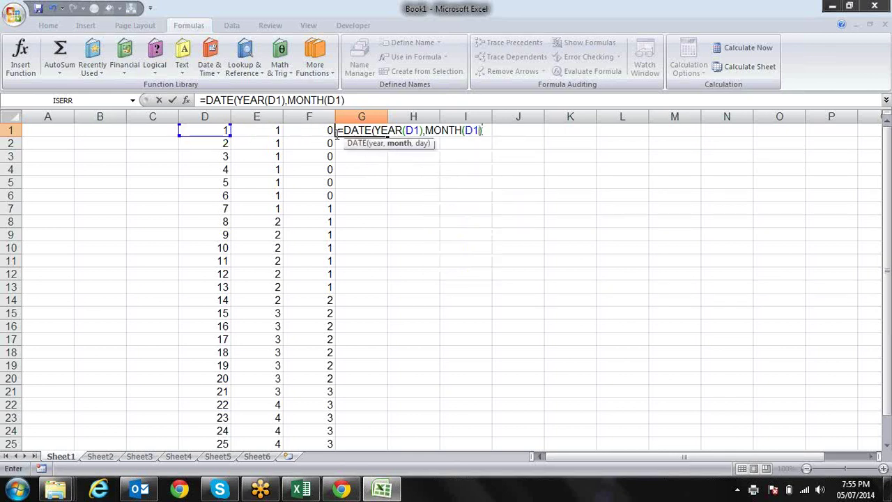
type(",")
type("14")
key("BackSpace")
key("BackSpace")
type("7")
type(")")
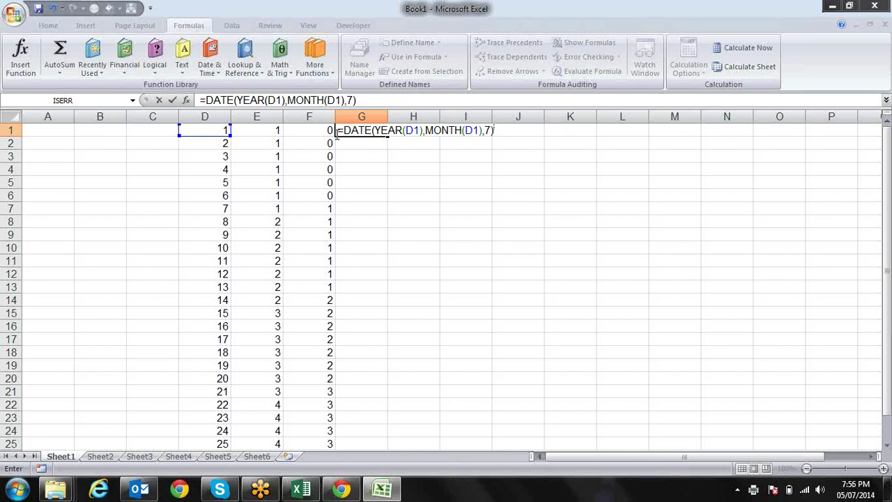
type(")")
key("Return")
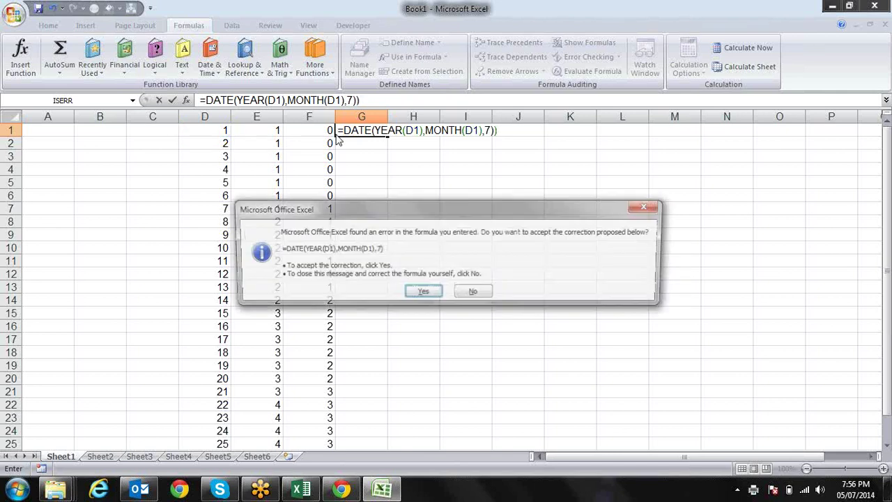
key("Return")
Divide the G1 formula by 7 and fill it down to G25, each row showing 1.
left_click(337, 132)
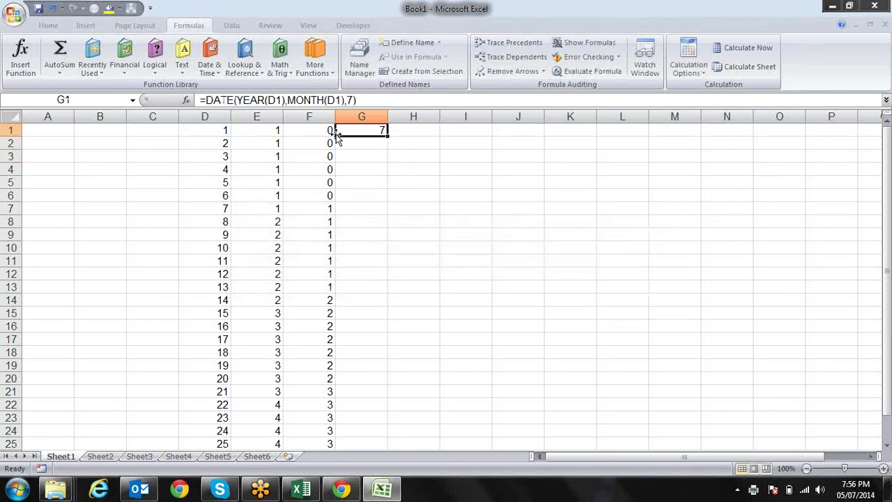
double_click(337, 134)
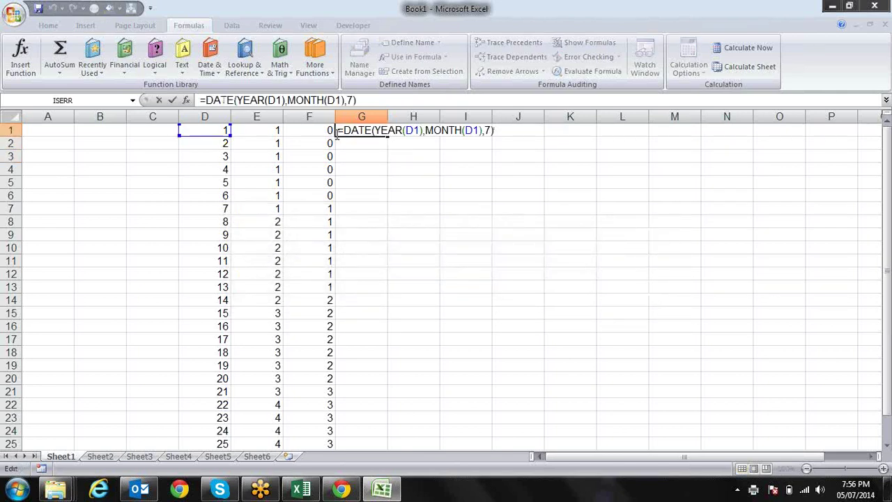
type("/7")
key("Return")
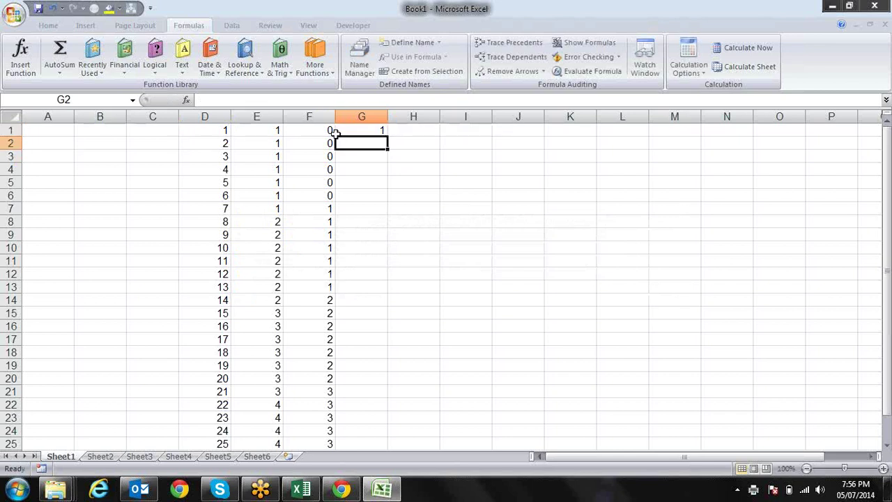
left_click(337, 132)
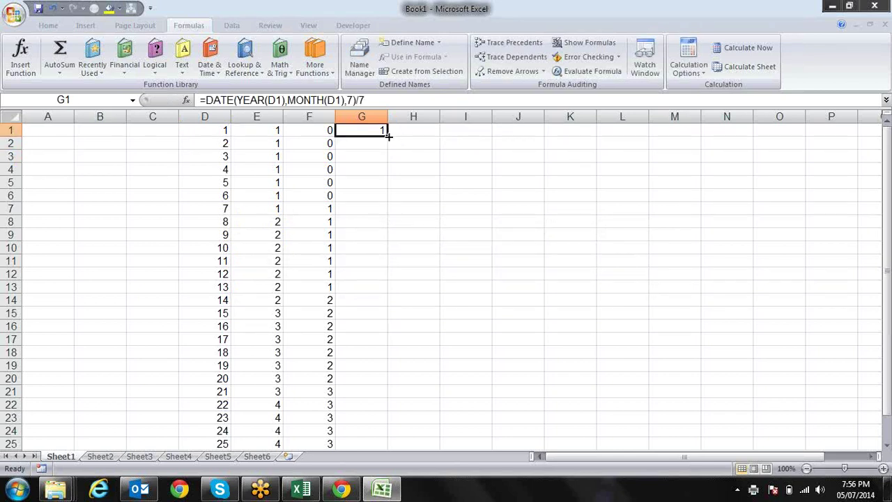
left_click_drag(389, 136, 382, 446)
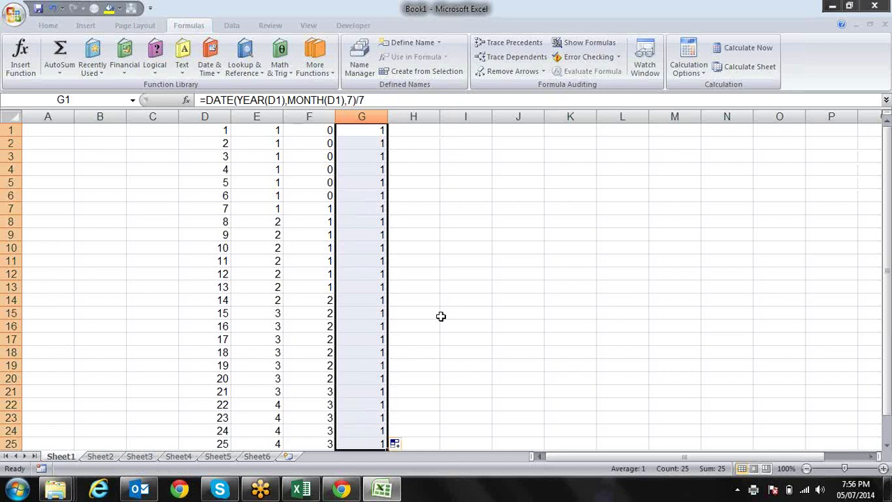
key("Down")
key("Down")
key("Down")
key("Down")
key("Down")
key("Down")
key("Down")
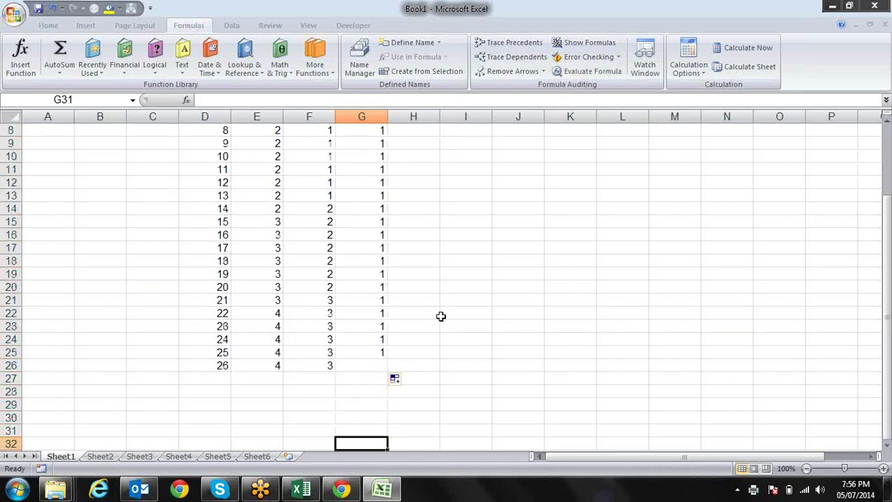
key("Down")
Select D24:D26, the last numbers in column D.
key("Up")
key("Up")
key("Up")
key("Left")
key("Left")
key("Left")
key("shift+Down")
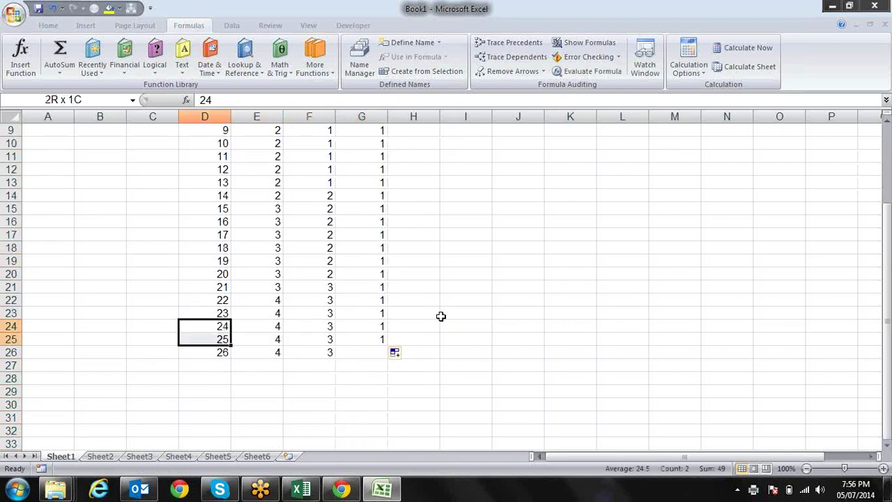
key("shift+Down")
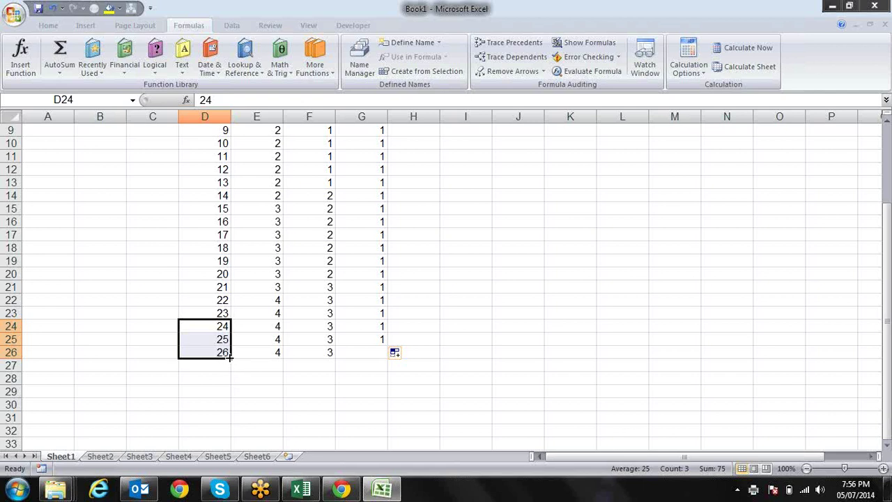
Extend column D's numbers down to 107 and review row 1's CEILING and FLOOR formulas.
left_click_drag(231, 358, 230, 446)
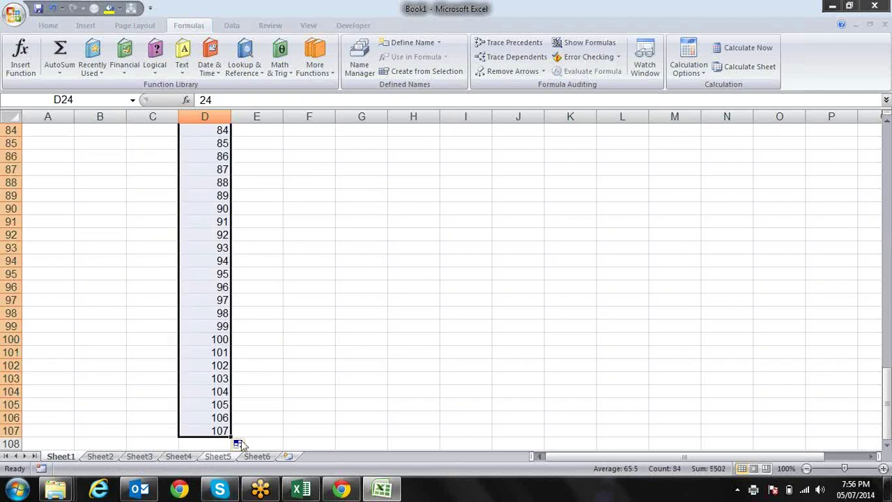
key("Up")
key("Up")
key("Up")
key("Up")
key("Up")
key("Up")
key("Up")
key("Right")
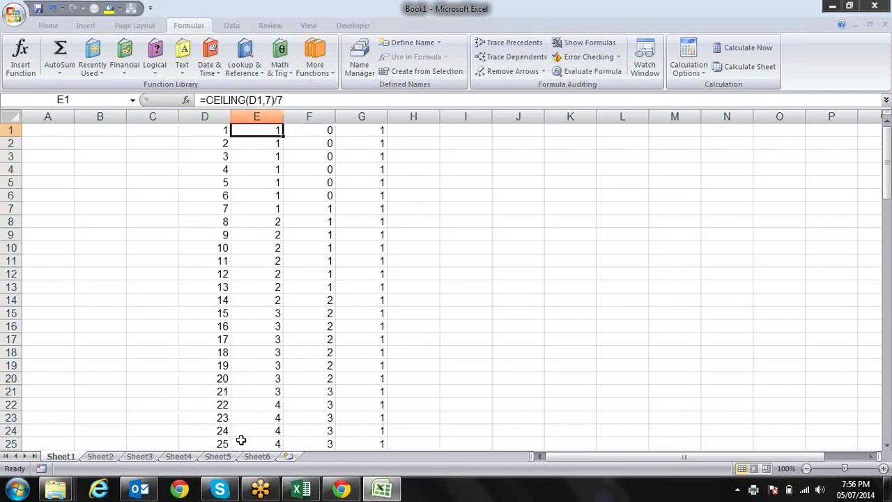
key("shift+Right")
key("shift+Right")
key("Right")
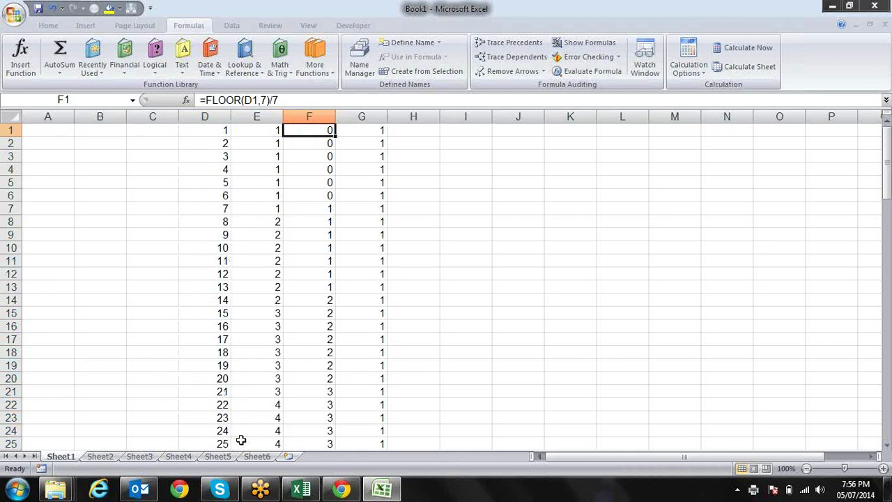
key("Right")
key("Right")
key("Left")
Fill the column G formula from G25 down toward row 107, checking the 5.428571 result in G32.
key("ctrl+Down")
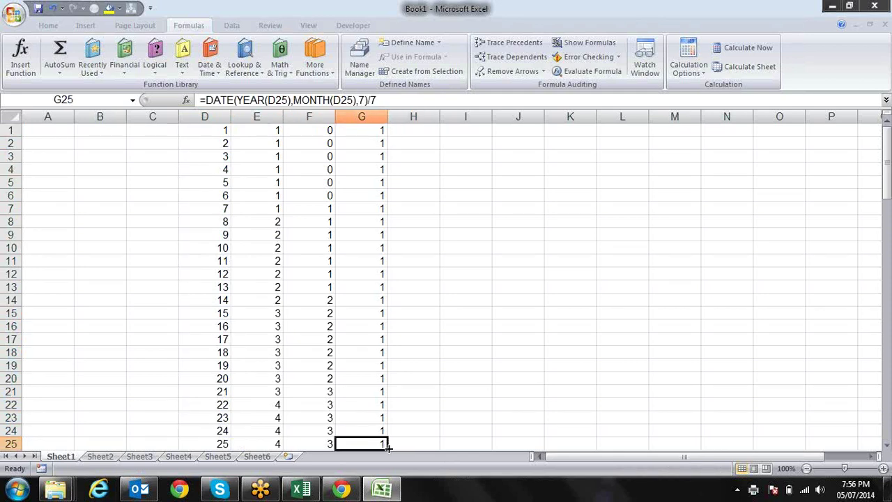
left_click_drag(387, 449, 378, 435)
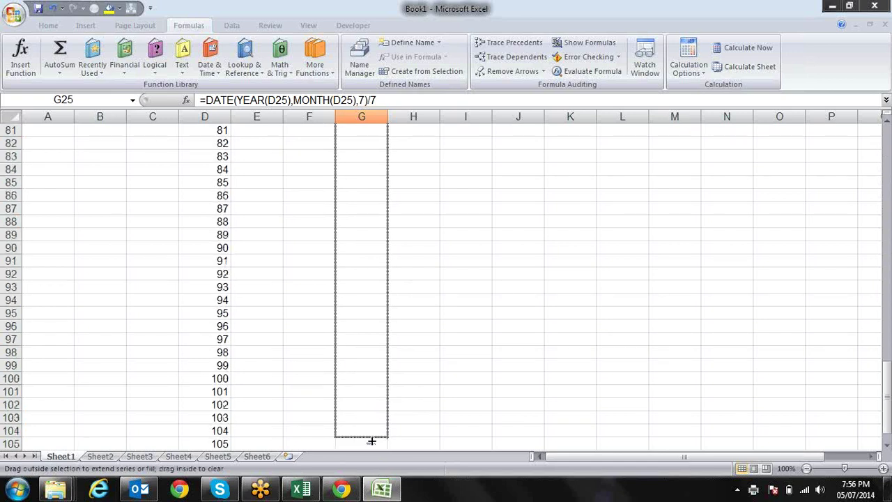
left_click_drag(378, 435, 370, 439)
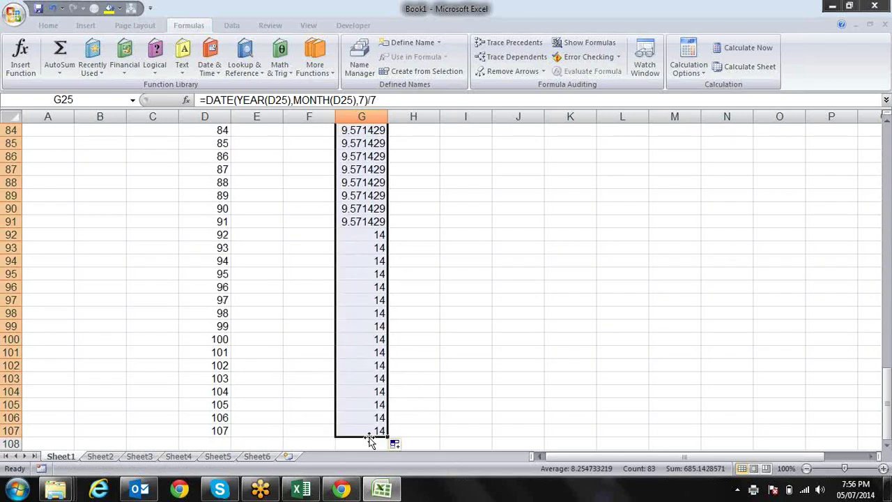
key("Up")
key("Up")
key("Down")
key("Down")
key("Down")
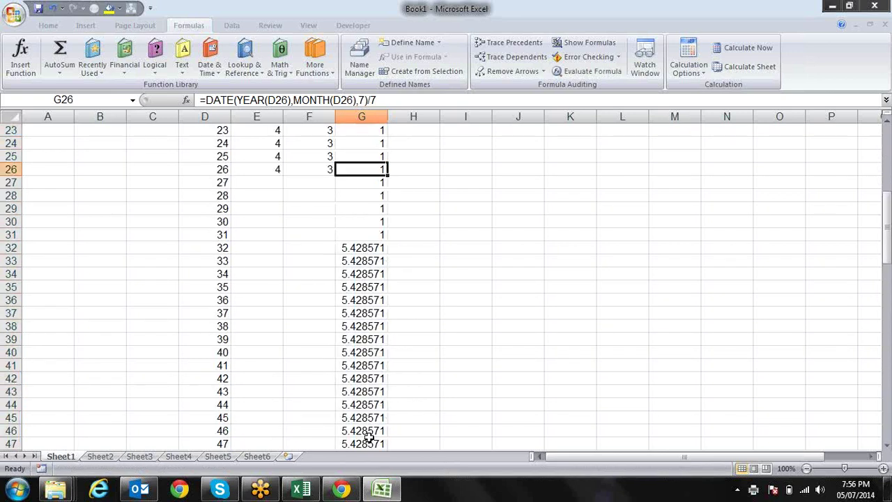
key("Down")
key("Down")
key("Down")
key("Up")
key("Up")
key("Down")
key("Down")
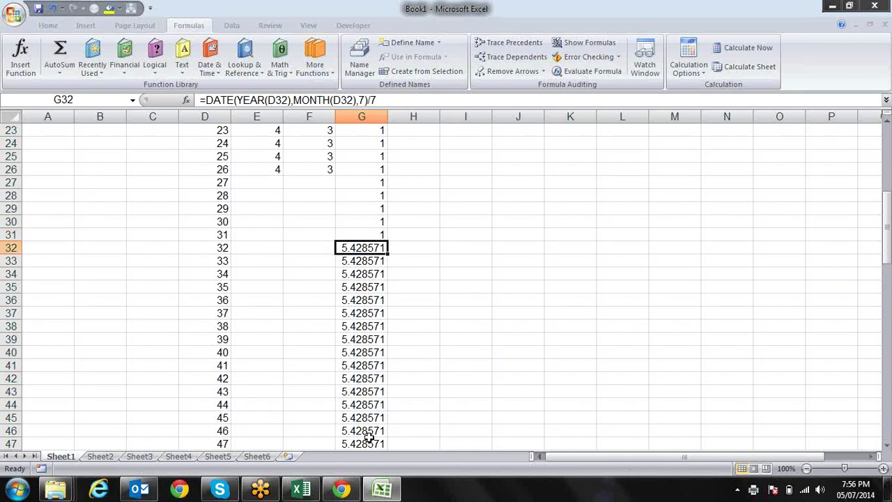
key("Up")
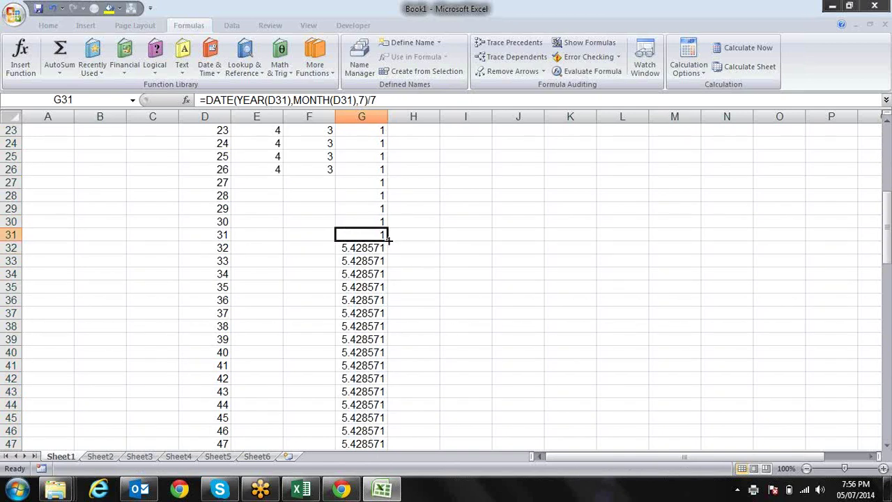
Refill column G from G31 and check the 1, 5.428571, 9.571429 and 14 results.
double_click(388, 238)
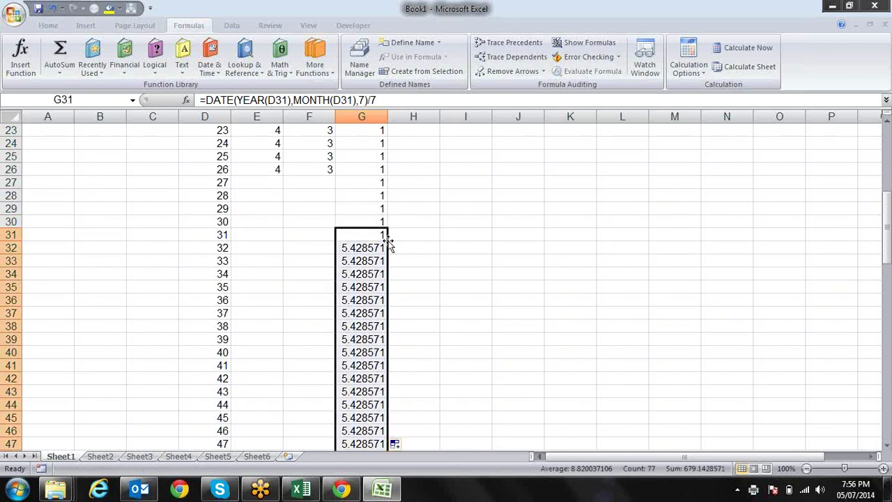
key("Down")
key("Down")
key("Down")
key("Down")
key("Down")
key("Down")
key("Down")
key("Down")
key("Down")
key("Down")
key("Down")
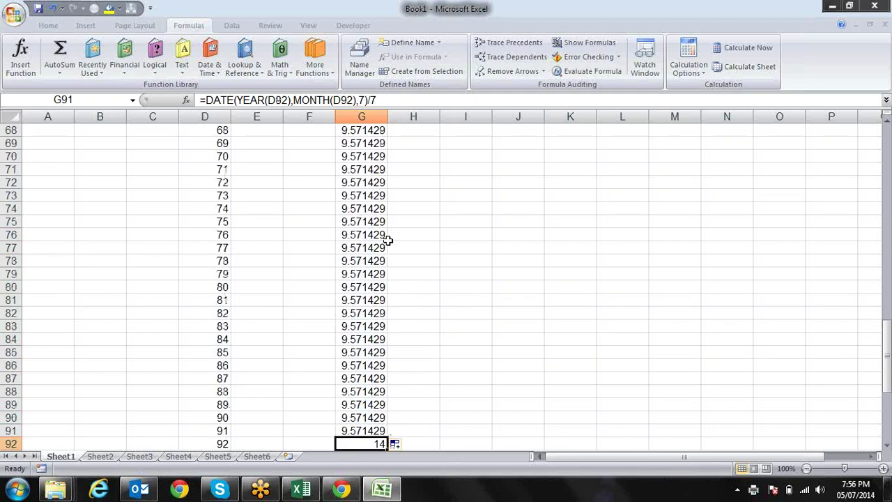
key("Down")
key("Down")
key("Down")
key("Down")
key("Up")
key("Up")
key("Up")
key("Up")
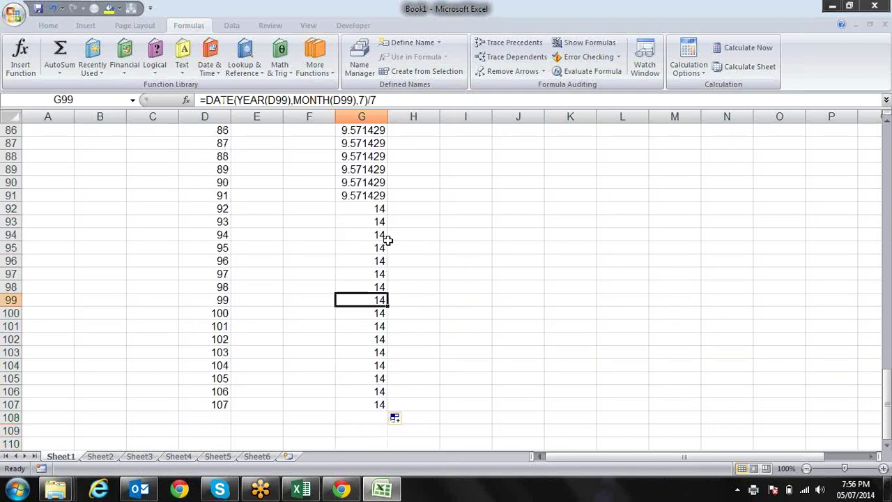
key("Up")
key("Up")
key("Up")
key("Up")
key("Up")
key("Up")
key("Up")
key("Up")
key("Up")
key("Up")
key("Up")
key("Up")
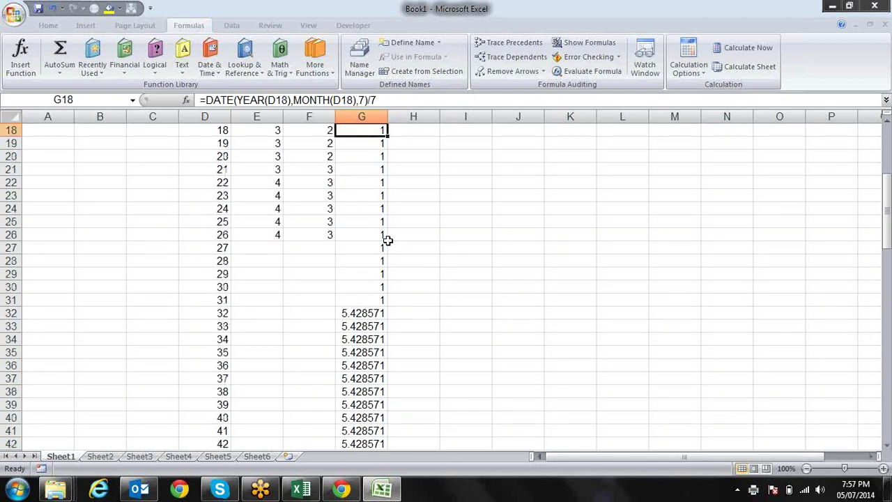
key("Up")
key("Up")
key("Up")
key("Down")
key("Down")
key("Down")
key("Down")
key("Down")
key("Down")
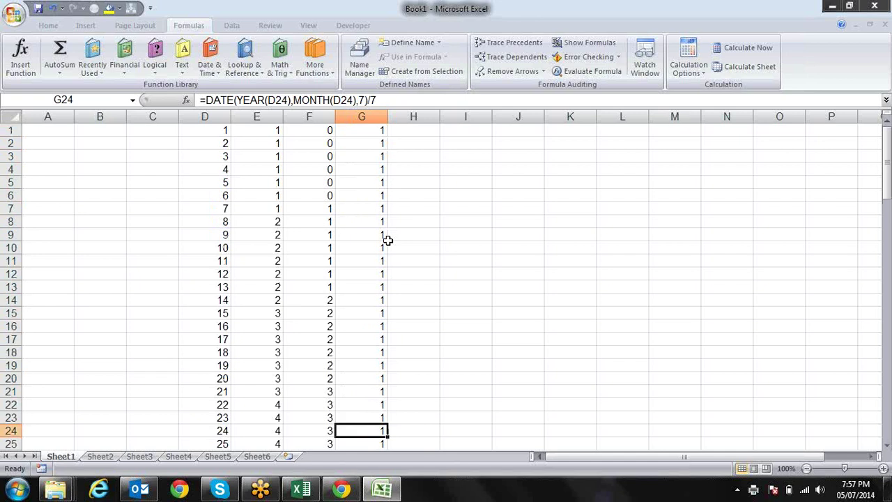
key("Down")
key("Down")
key("Down")
key("Up")
key("Up")
key("Up")
key("Up")
key("Up")
key("Up")
key("Up")
key("Up")
key("Up")
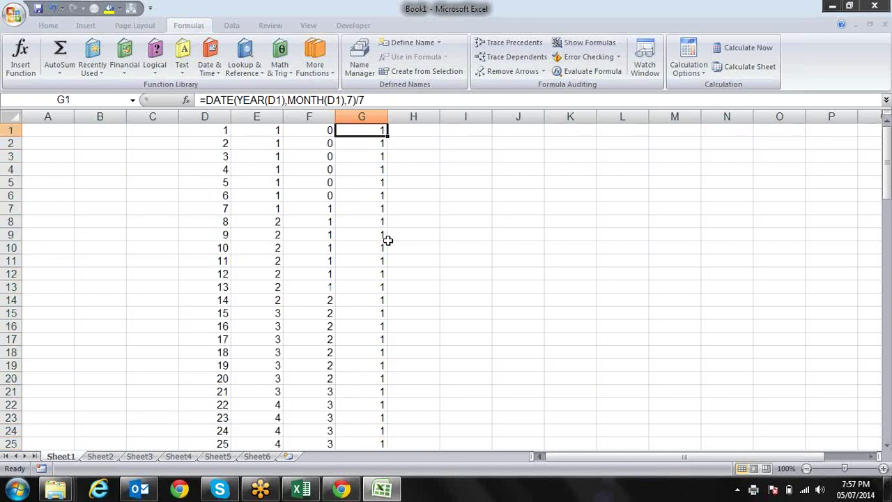
Rewrite G1 as =FLOOR(DATE(YEAR(D1),MONTH(D1),7),7), replacing the division by 7.
left_click(205, 99)
type("f")
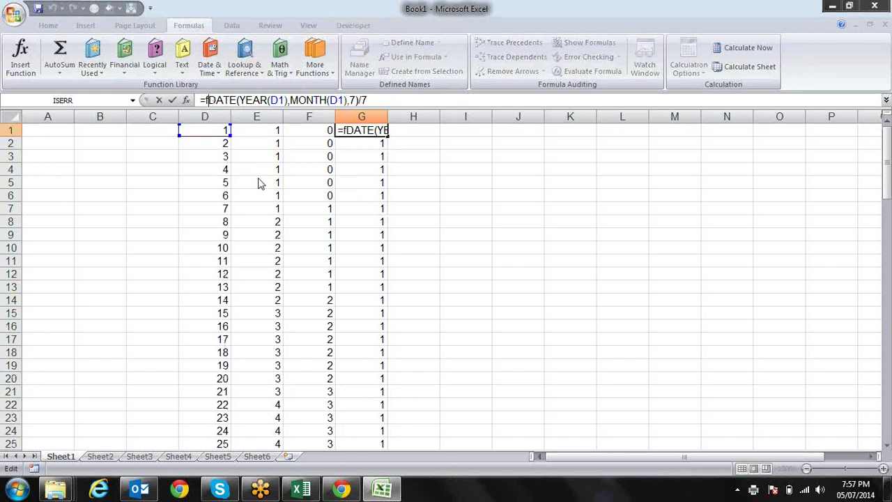
type("FLOOR(")
key("Right")
key("Right")
key("Right")
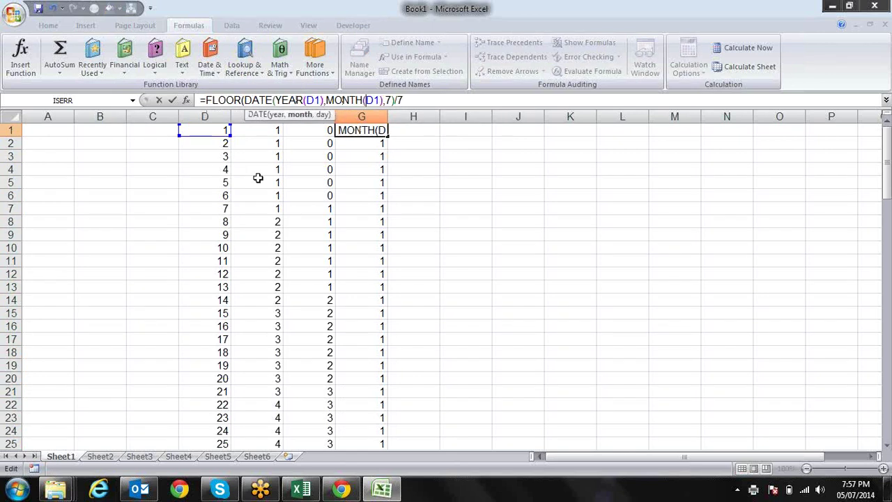
key("Right")
key("Right")
key("Right")
key("Delete")
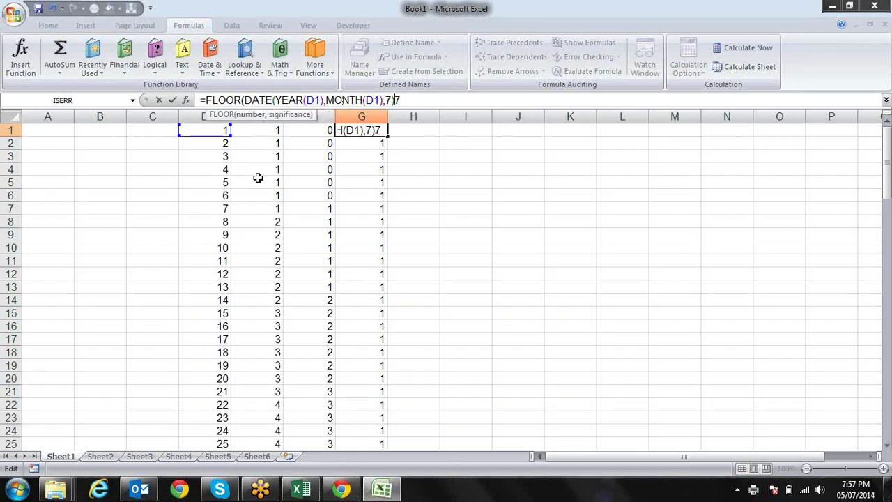
type(",")
key("Right")
type(")")
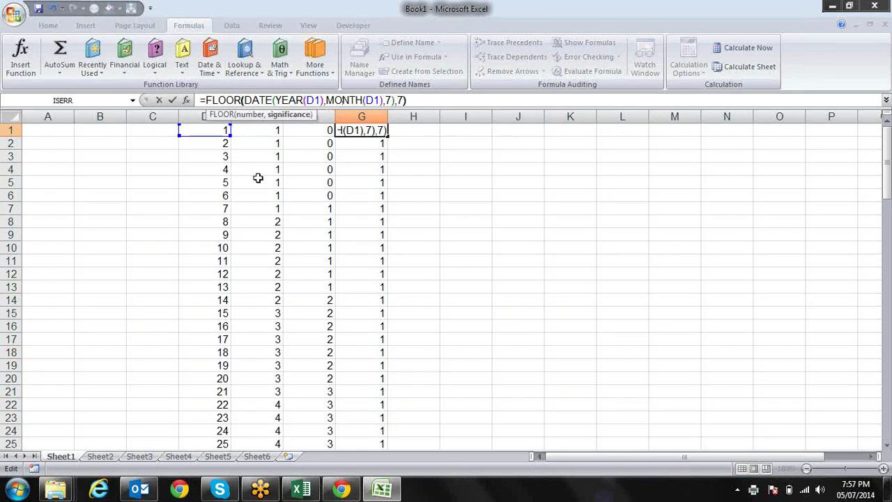
key("Return")
Copy the FLOOR formula down column G so each row shows 7.
key("Up")
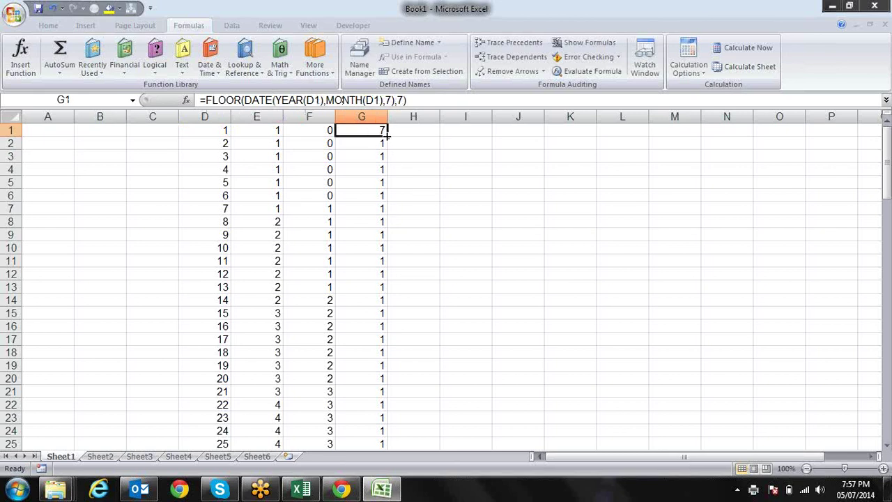
double_click(386, 137)
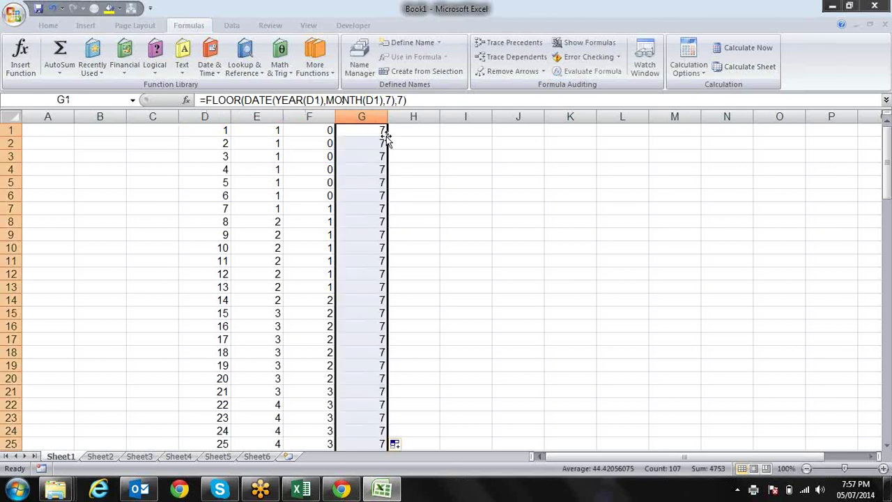
key("Down")
key("Down")
key("Down")
key("Down")
key("Up")
key("Up")
key("Up")
key("Up")
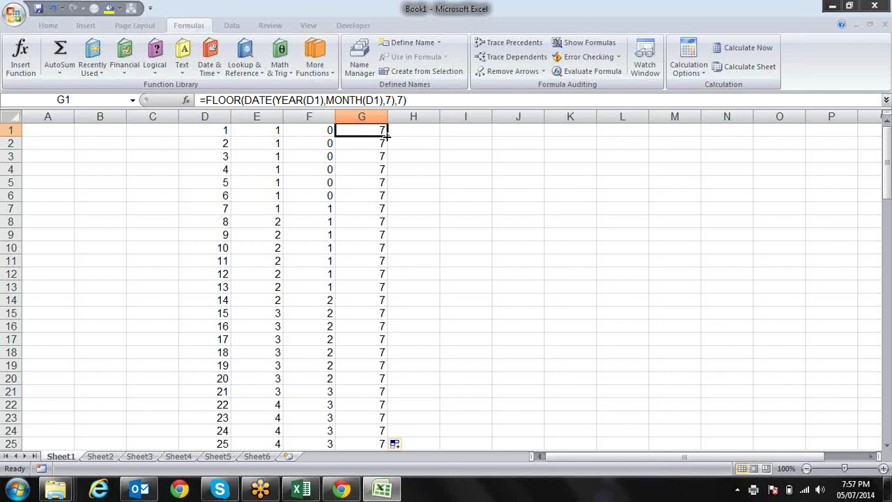
Check the FLOOR results down to G32, which shows 35, then select days 1–31 in column D.
key("Down")
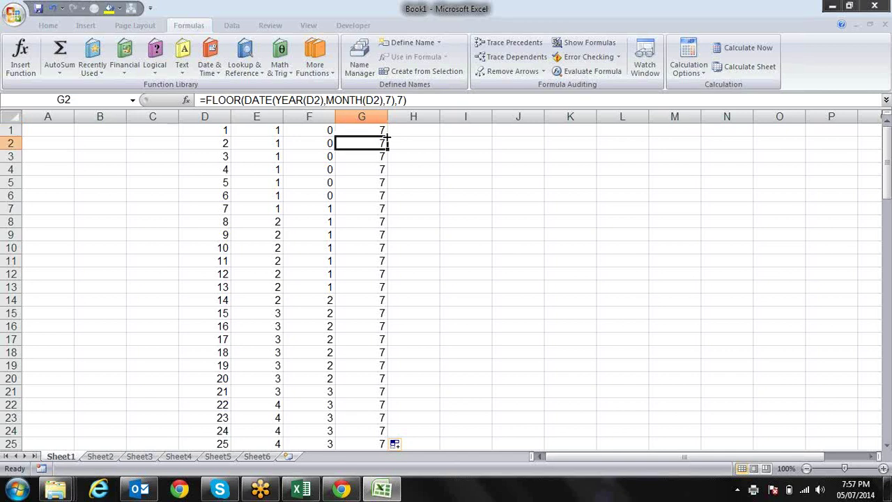
key("Down")
key("Down")
key("Down")
key("Down")
key("Down")
key("Down")
key("Down")
key("Down")
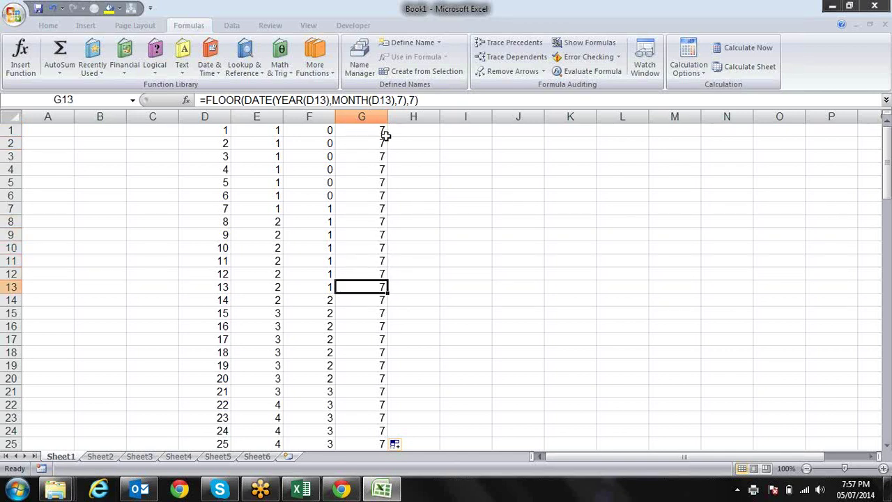
key("Down")
key("Down")
key("Down")
key("Down")
key("Down")
key("Down")
key("Down")
key("Down")
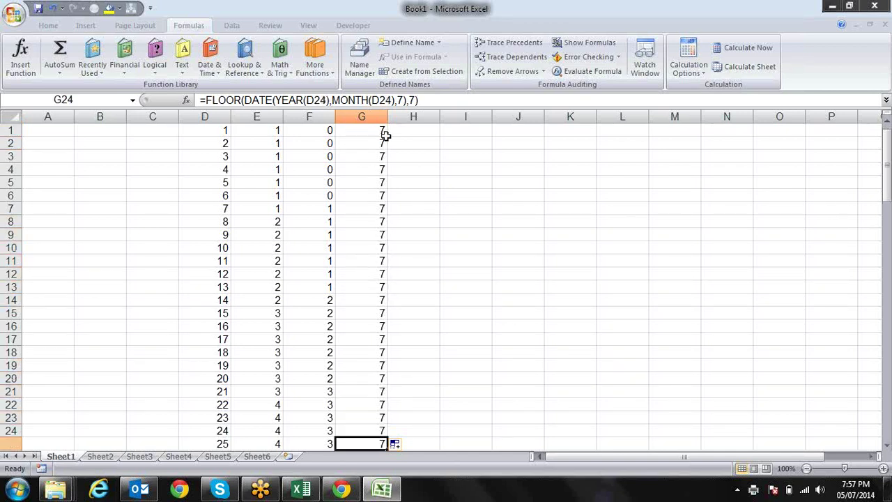
key("Down")
key("Down")
key("Down")
key("Down")
key("Down")
key("Down")
key("Down")
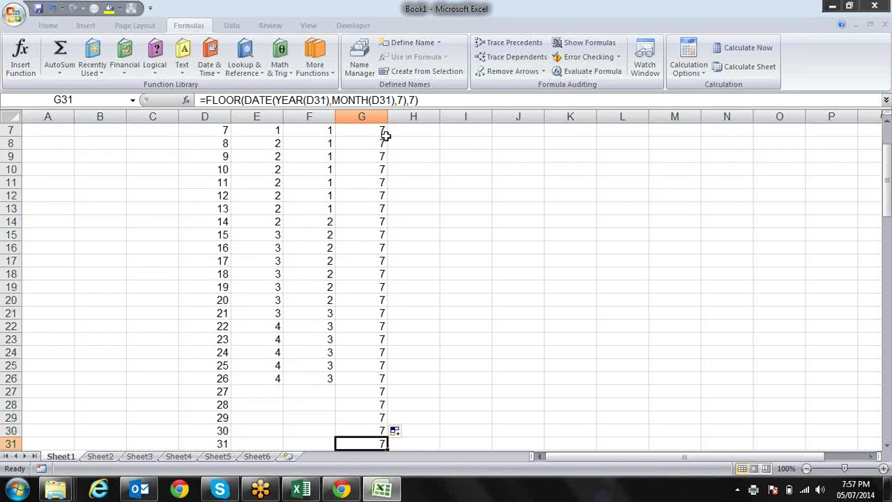
key("Down")
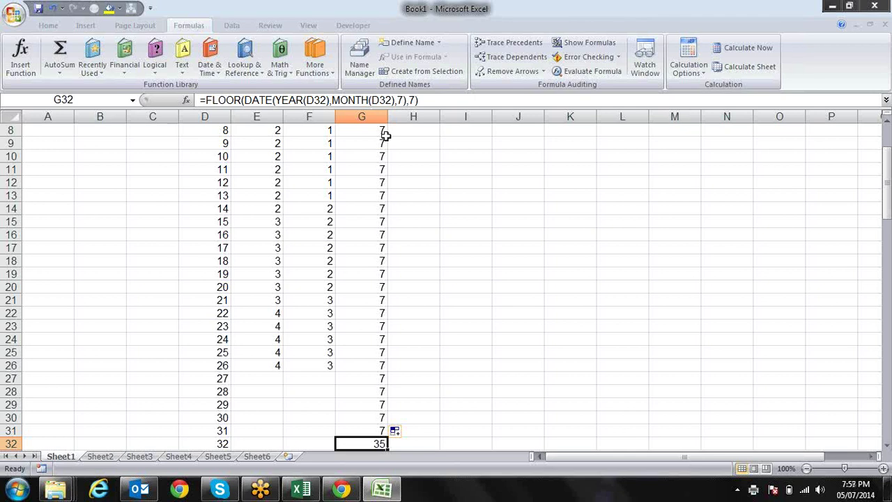
key("Up")
key("Left")
key("Left")
key("Left")
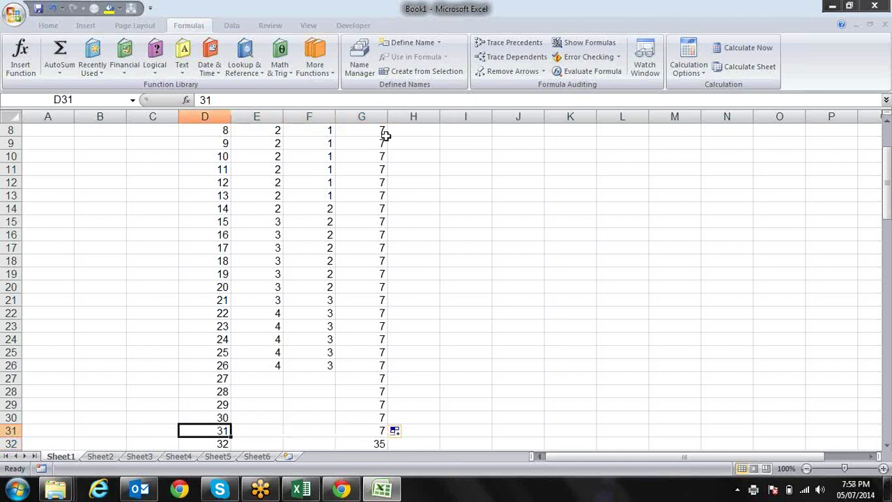
key("ctrl+shift+Up")
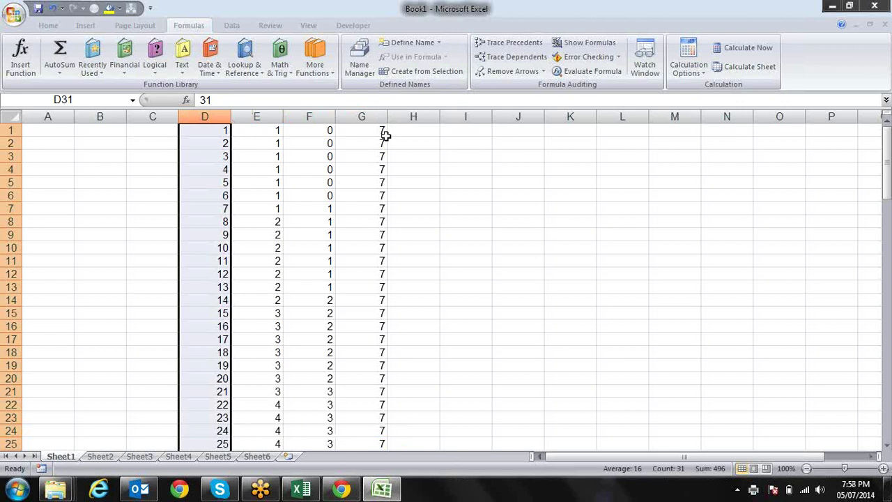
Inspect the column G formulas and the CEILING and FLOOR results for day 7.
key("Right")
key("Right")
key("Right")
key("Right")
key("Left")
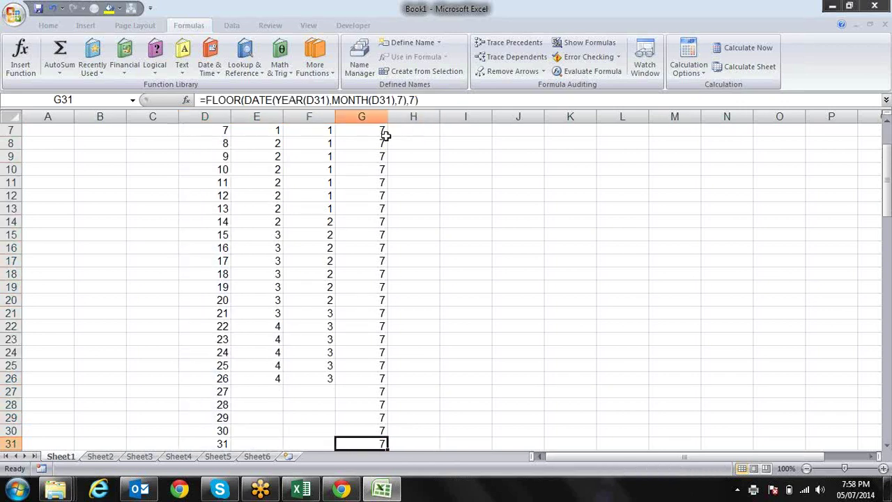
key("Up")
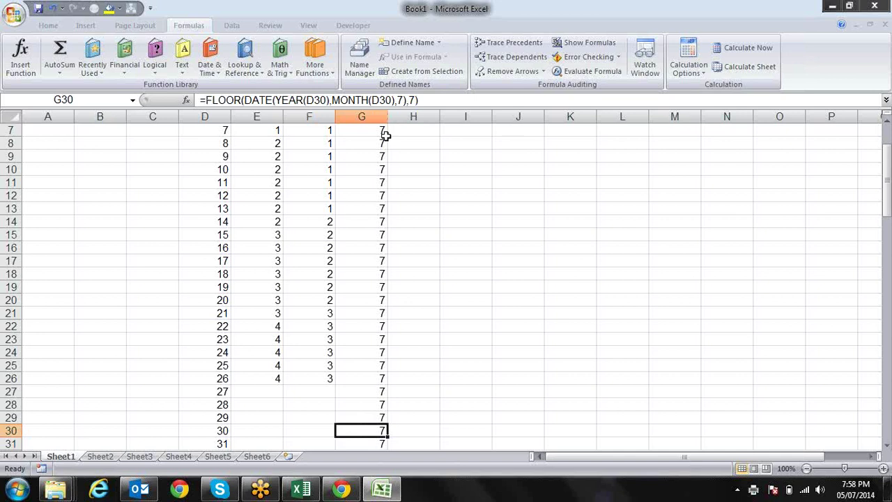
key("Up")
key("Up")
key("Up")
key("Up")
key("Up")
key("Up")
key("Down")
key("Down")
key("Down")
key("Down")
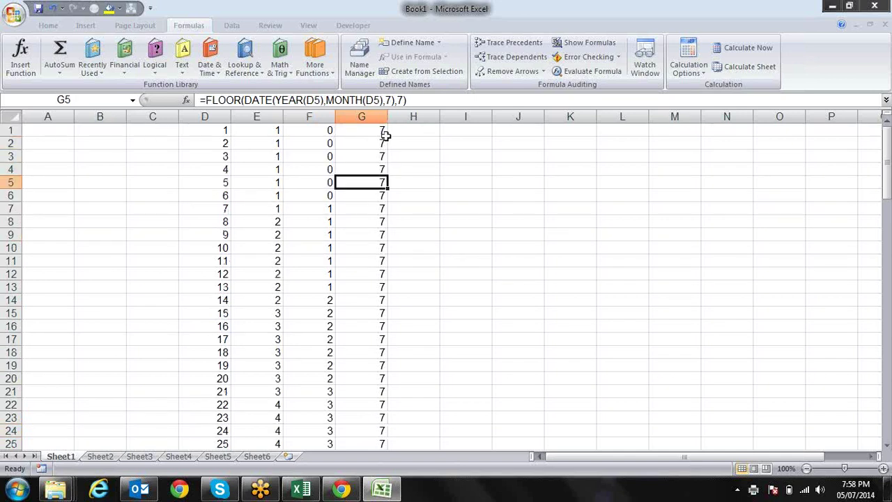
key("Down")
key("Down")
key("Left")
key("Left")
key("Left")
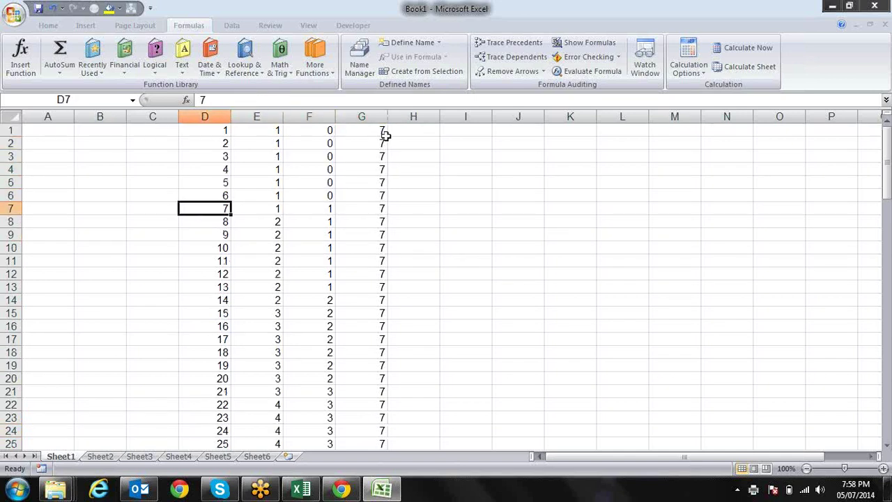
key("Right")
key("Left")
key("Right")
key("Right")
key("Right")
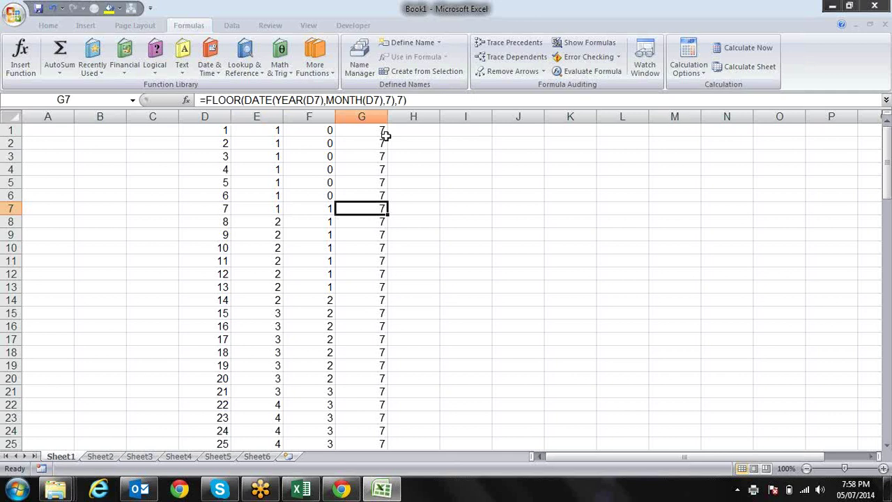
key("Down")
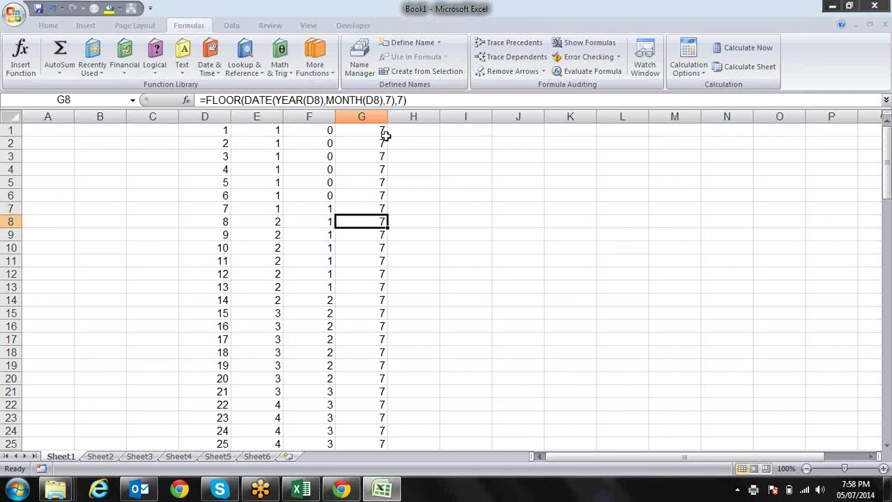
key("Down")
key("Down")
key("Down")
key("Down")
key("Down")
key("Down")
key("Up")
key("Up")
key("Up")
key("Up")
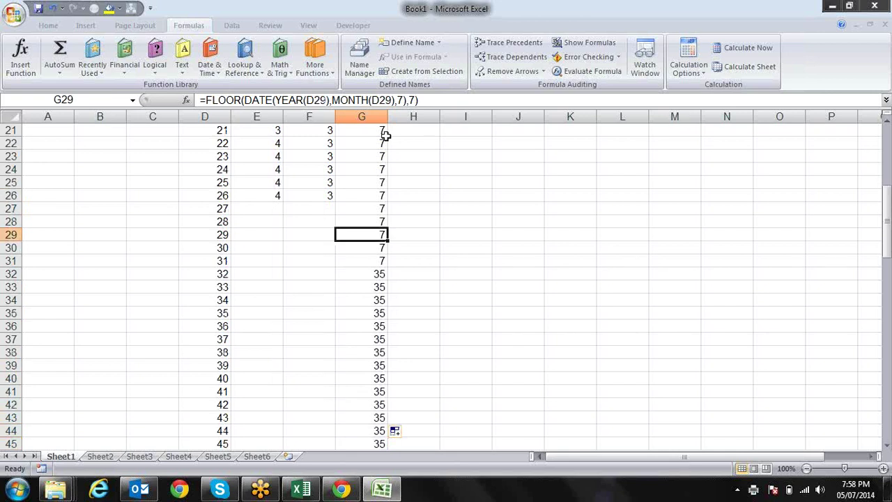
key("Up")
key("Up")
key("Up")
key("Up")
key("Up")
key("Up")
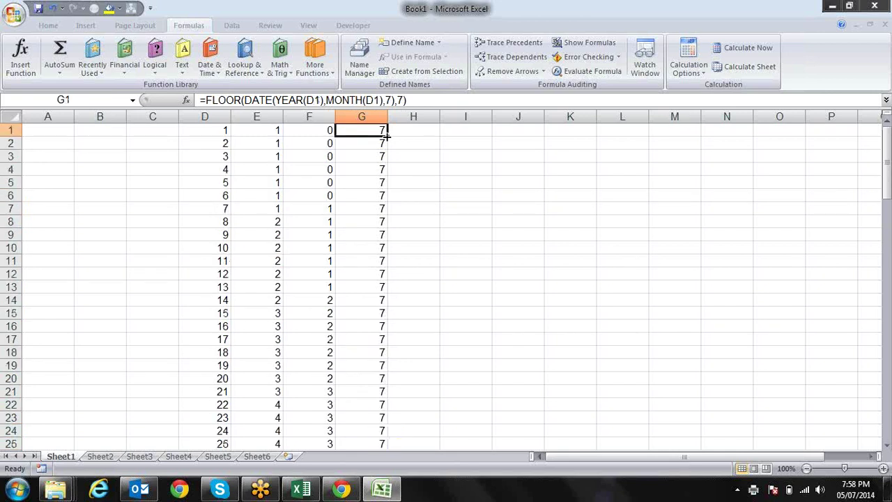
key("Down")
key("Up")
Make days 14, 21 and 28 in column D bold.
left_click(218, 209)
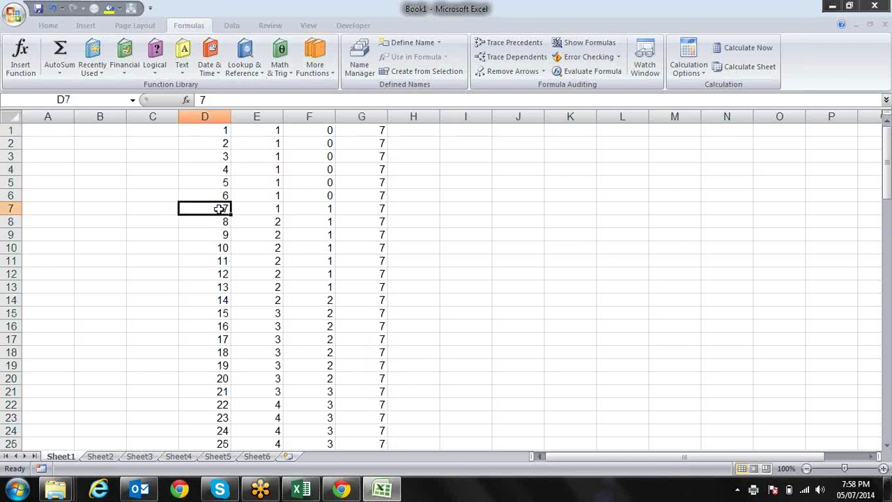
key("Right")
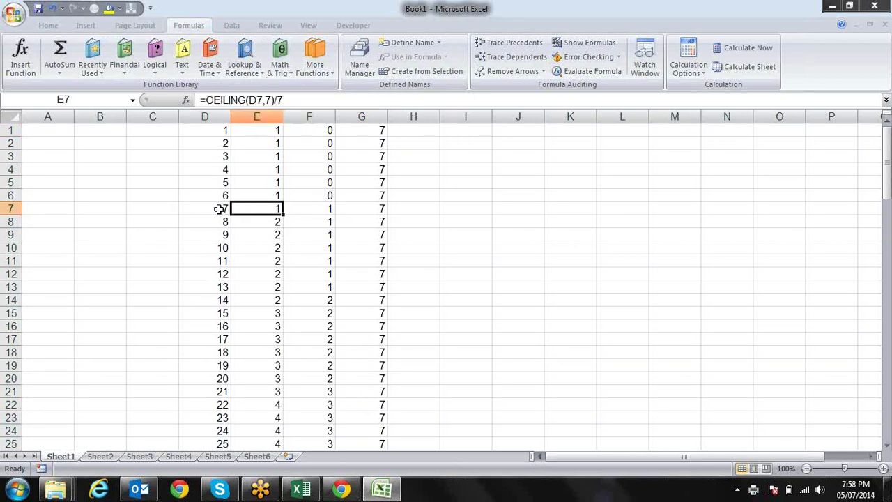
key("Left")
key("Down")
key("Down")
key("Down")
key("Down")
key("Down")
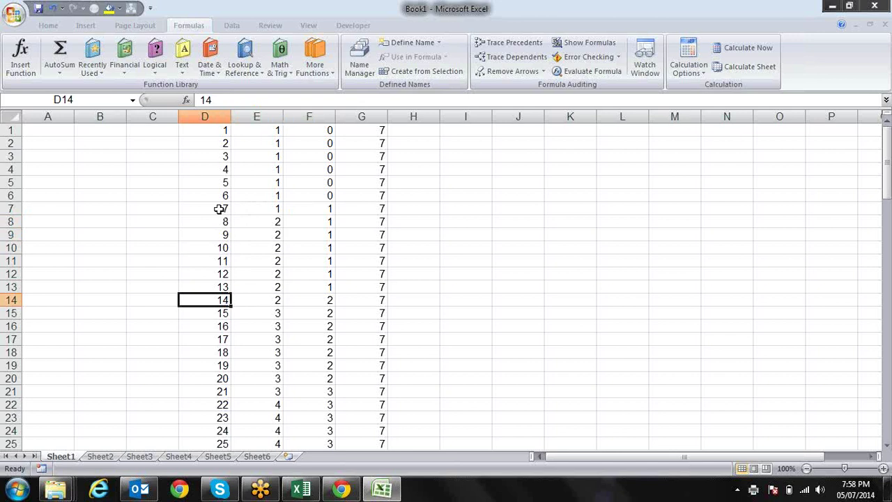
key("ctrl+b")
key("Up")
key("Up")
key("Up")
key("Up")
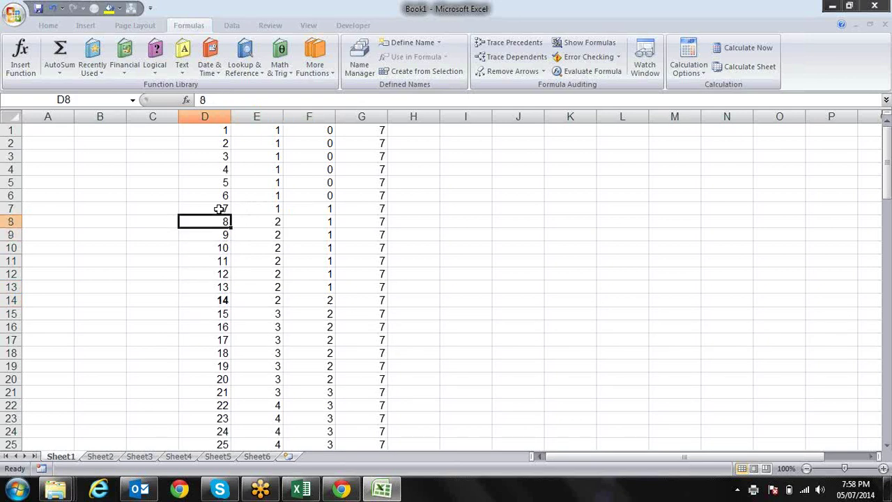
key("Up")
key("Down")
key("Down")
key("Down")
key("Down")
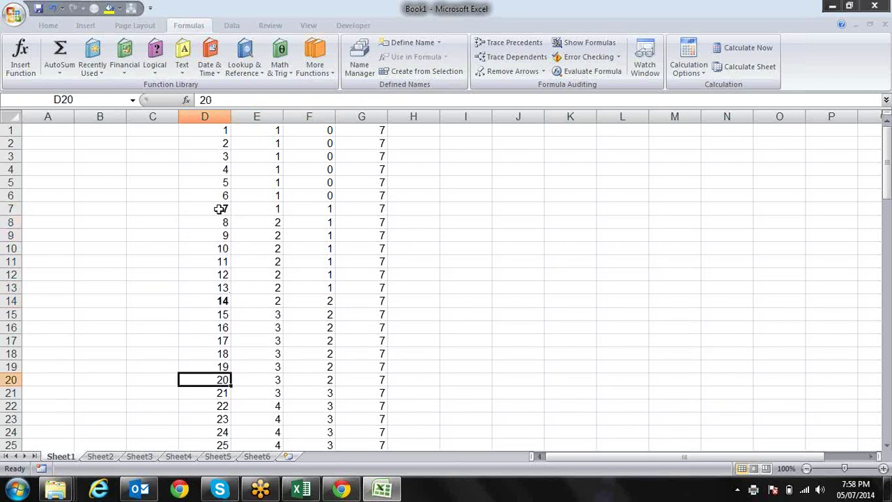
key("Down")
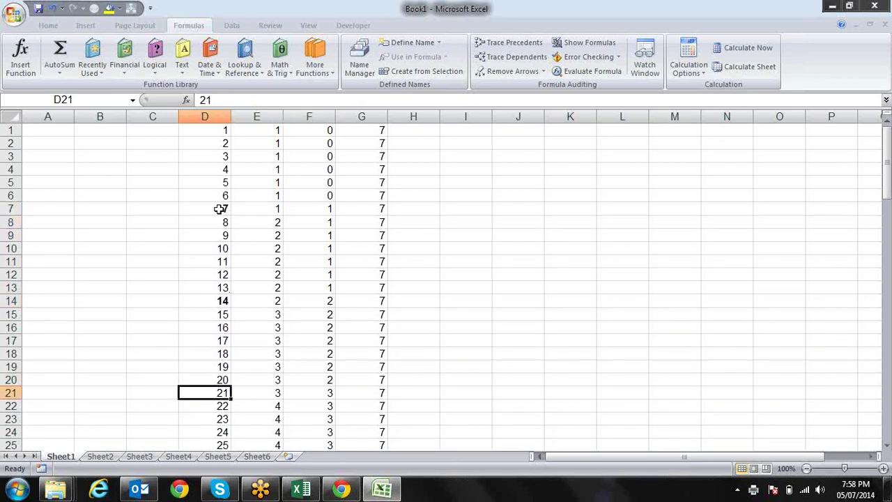
key("ctrl+b")
key("Down")
key("Down")
key("Down")
key("Down")
key("Down")
key("Down")
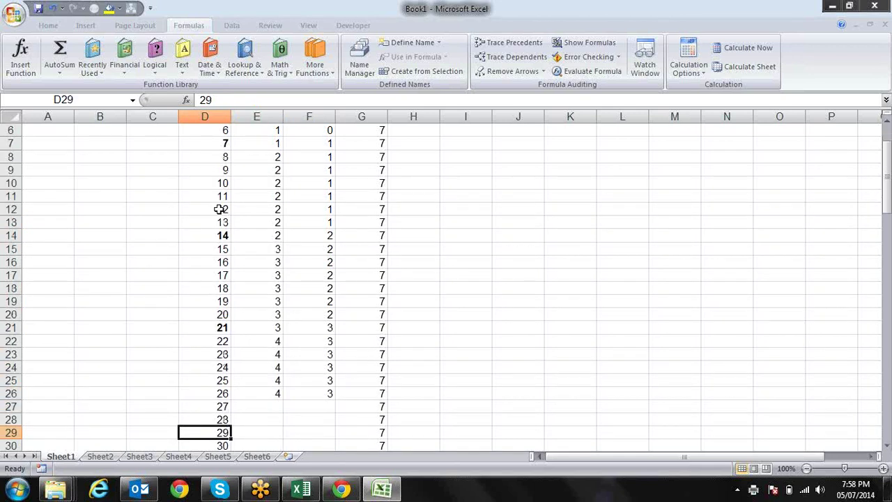
key("Up")
key("ctrl+b")
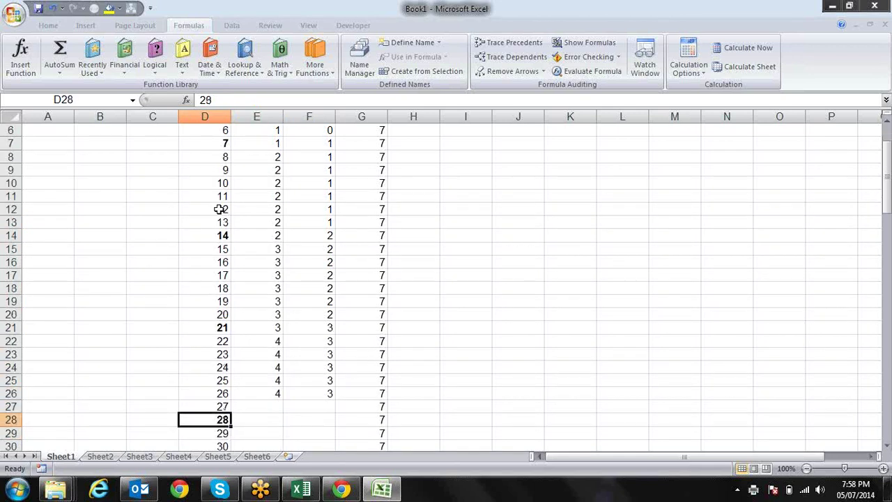
Review the FLOOR results around G31–G32, where the values change to 35.
key("Right")
key("Right")
key("Right")
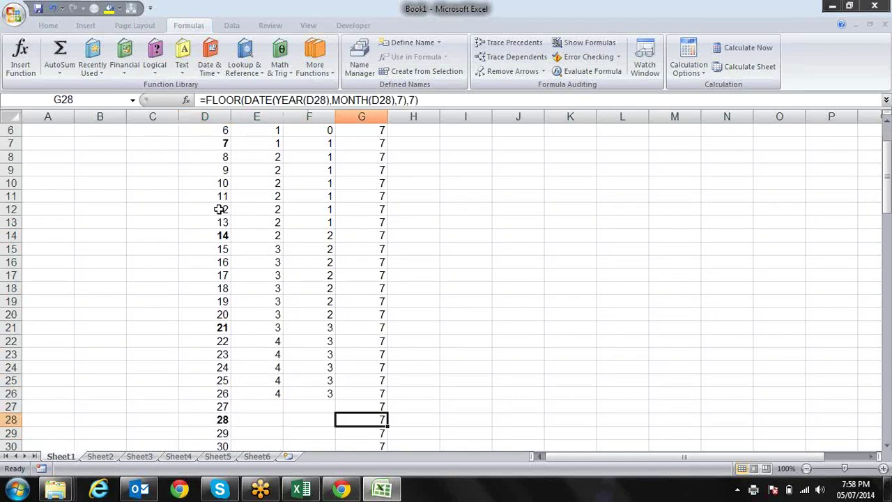
key("Down")
key("Down")
key("Down")
key("Down")
key("Down")
key("Up")
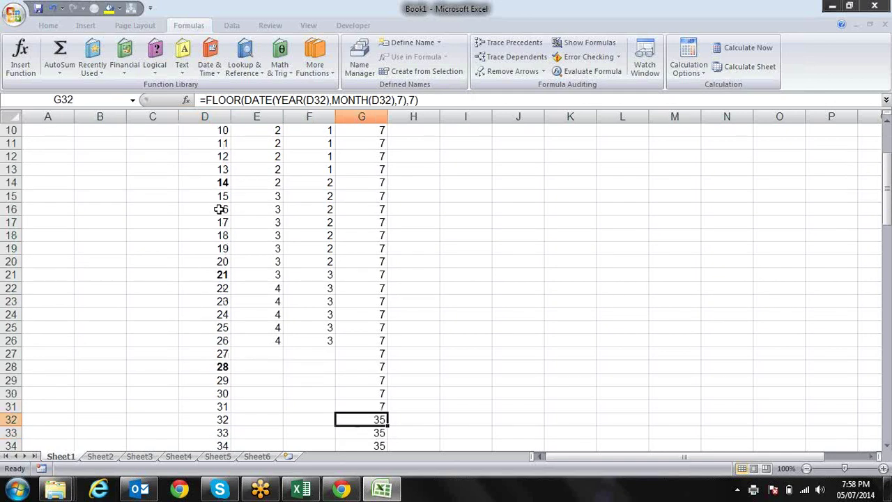
key("Up")
key("Down")
key("Down")
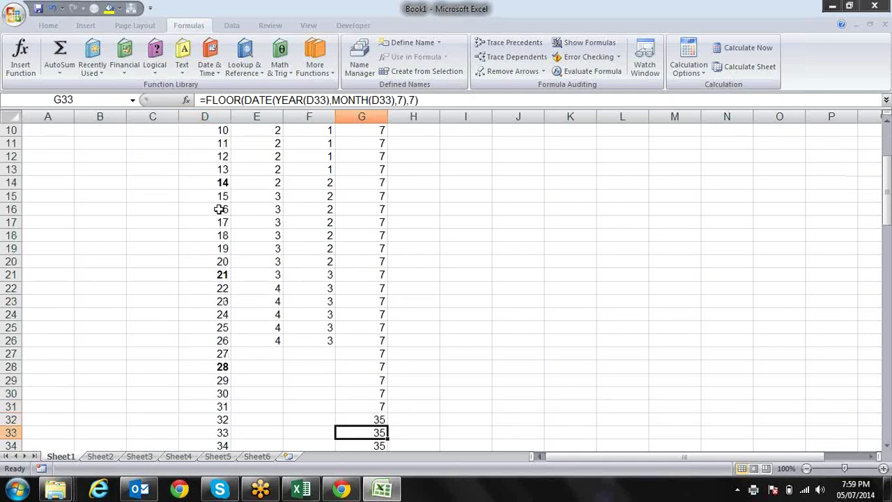
key("Down")
key("Down")
key("Down")
key("Down")
key("Down")
key("Down")
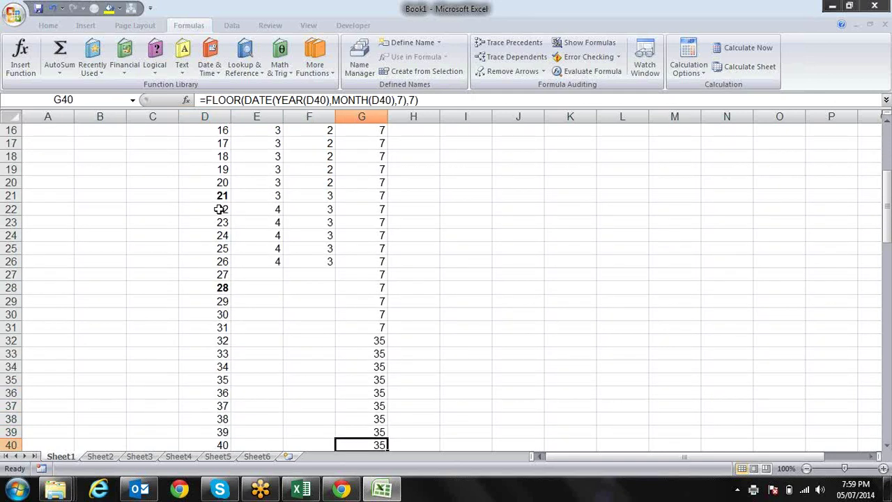
key("Down")
key("Down")
key("Down")
key("Down")
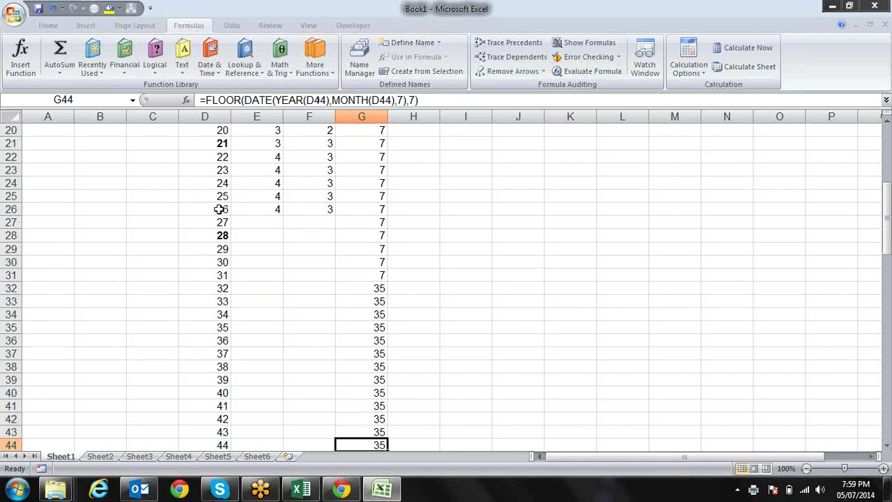
Compare the CEILING formula in E2 with the FLOOR formulas in G16 and G17.
key("Up")
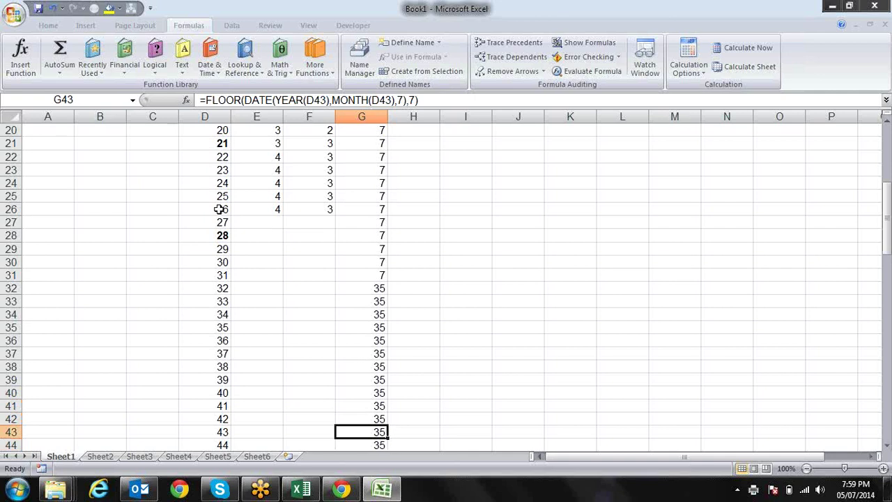
key("Up")
key("Up")
key("Up")
key("Up")
key("Up")
key("Up")
key("Up")
key("Up")
key("Up")
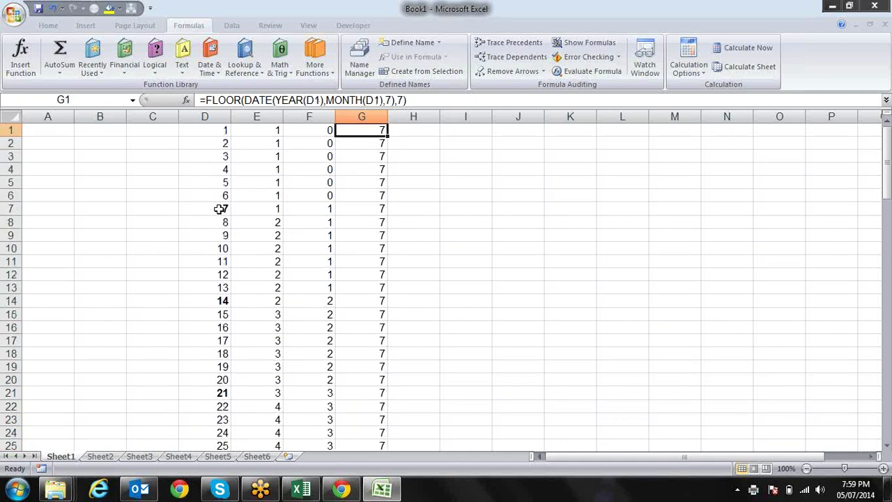
key("Down")
key("Left")
key("Left")
key("Left")
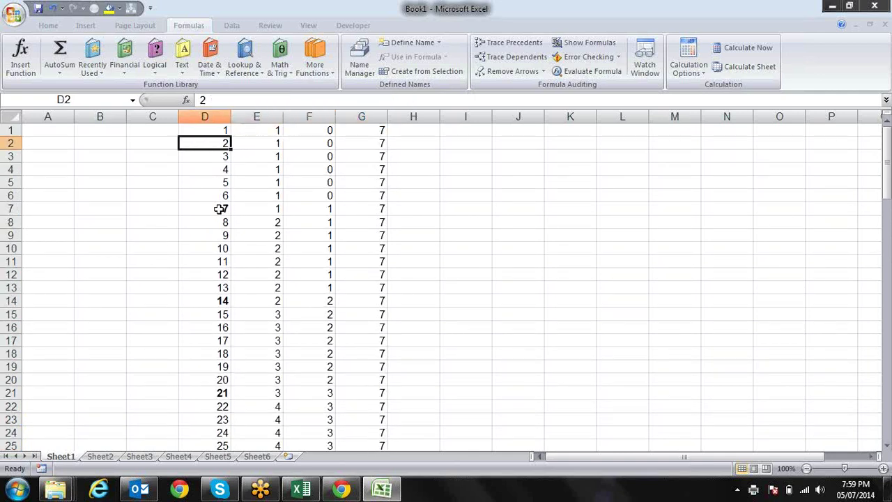
key("Right")
key("Left")
key("Down")
key("Down")
key("Down")
key("Down")
key("Down")
key("Down")
key("Down")
key("Right")
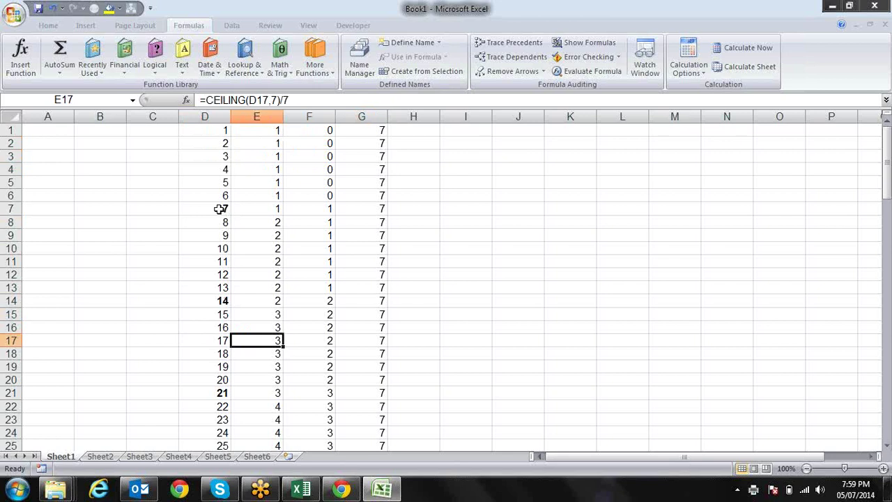
key("Right")
key("Right")
key("Up")
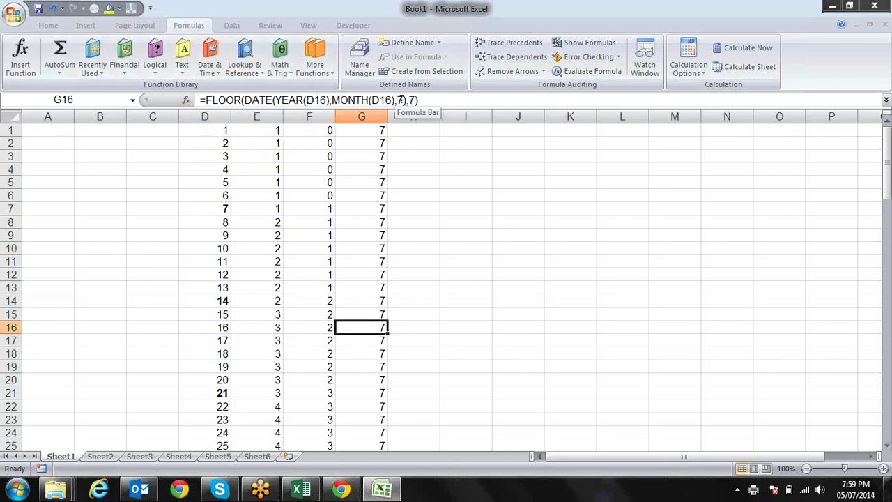
key("Down")
key("Down")
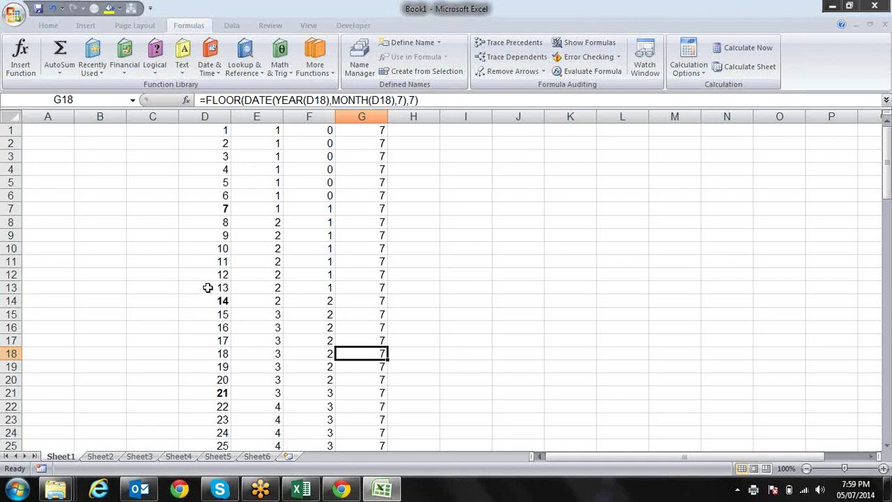
Select D1:D107 and format the numbers as dates starting at 01-Jan-00.
left_click_drag(207, 288, 199, 161)
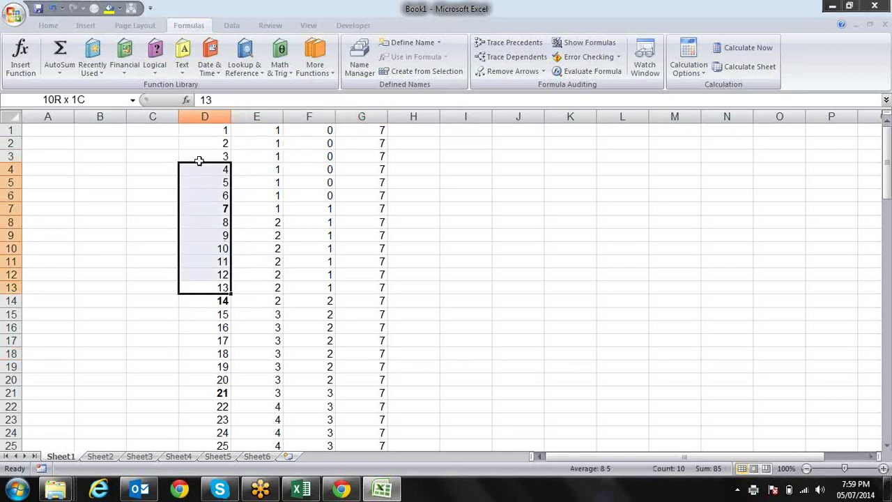
left_click(199, 161)
left_click(205, 129)
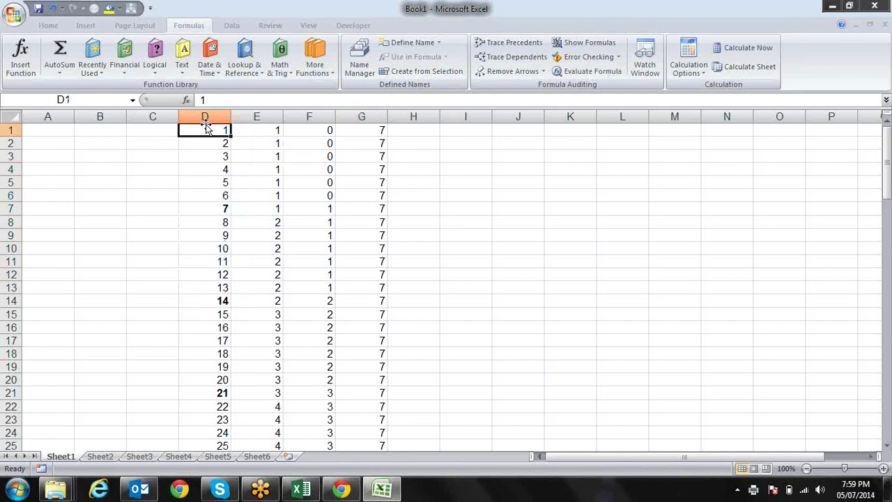
key("ctrl+shift+Down")
key("ctrl+z")
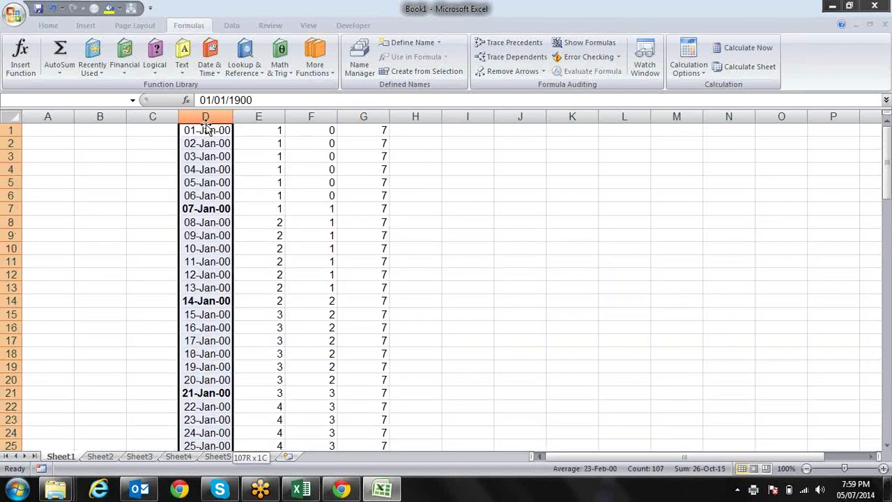
left_click(206, 130)
Find 01-Feb-00 in column D and open the adjacent G32 FLOOR formula for editing.
key("Down")
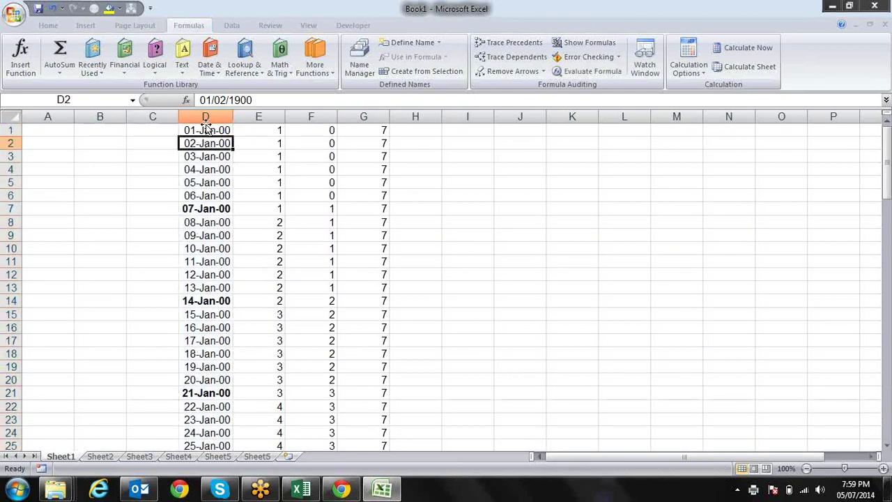
key("Down")
key("Down")
key("Down")
key("Down")
key("Down")
key("Down")
key("Down")
key("Down")
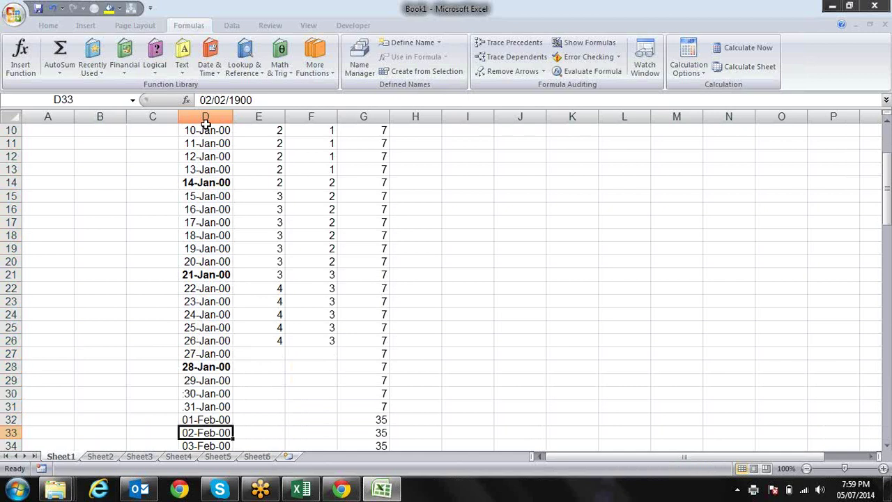
key("Up")
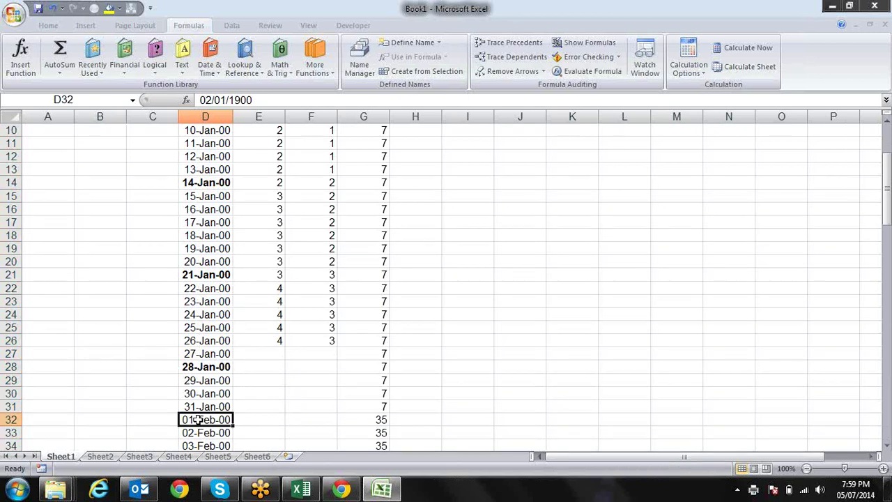
key("Right")
key("Right")
key("Right")
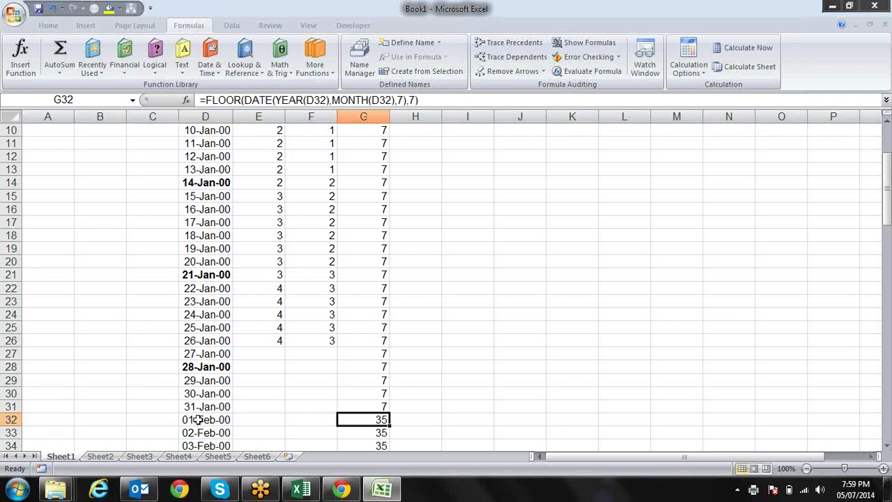
key("F2")
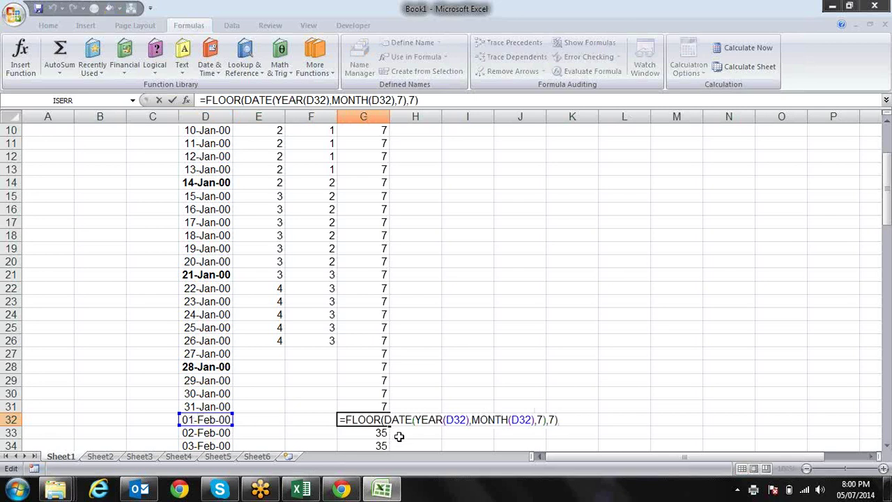
Format the FLOOR result in G32 as a date so it reads 04-Feb-00.
key("ctrl+Return")
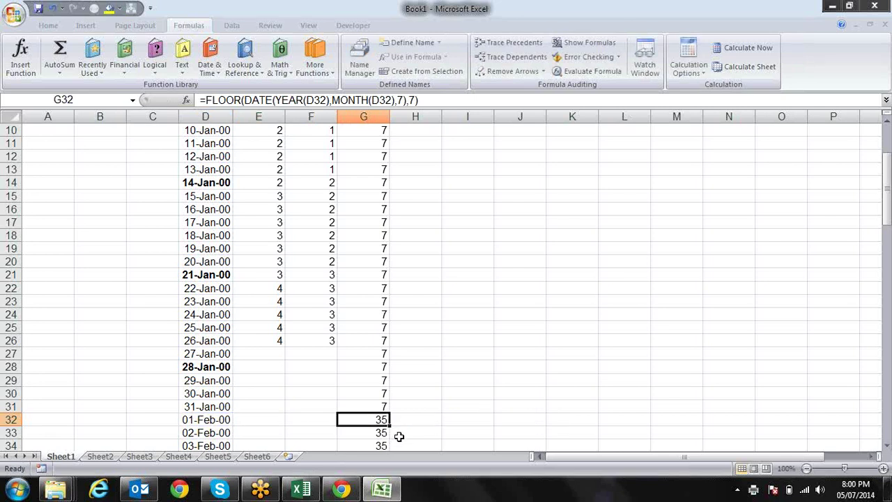
key("ctrl+shift+3")
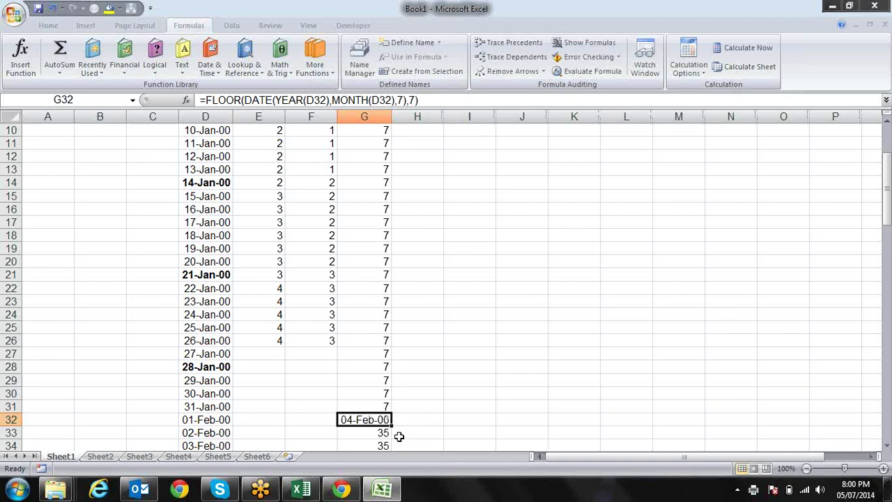
key("Down")
key("Down")
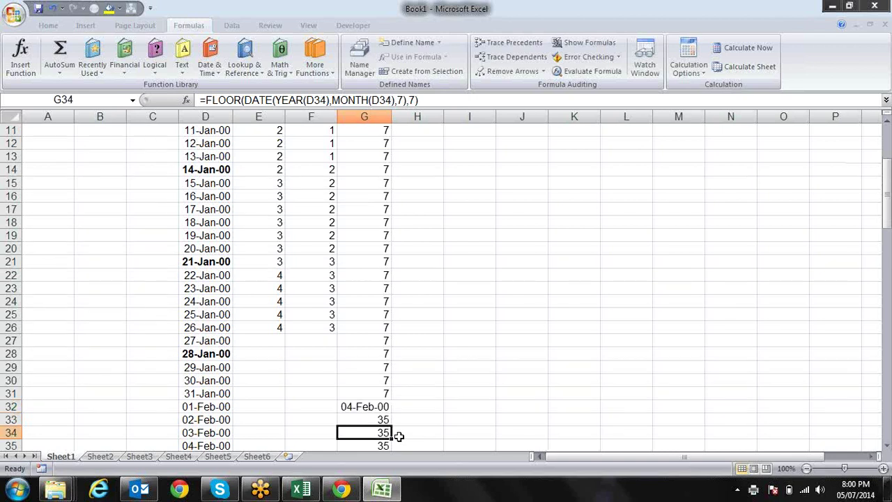
key("Down")
key("Down")
key("Up")
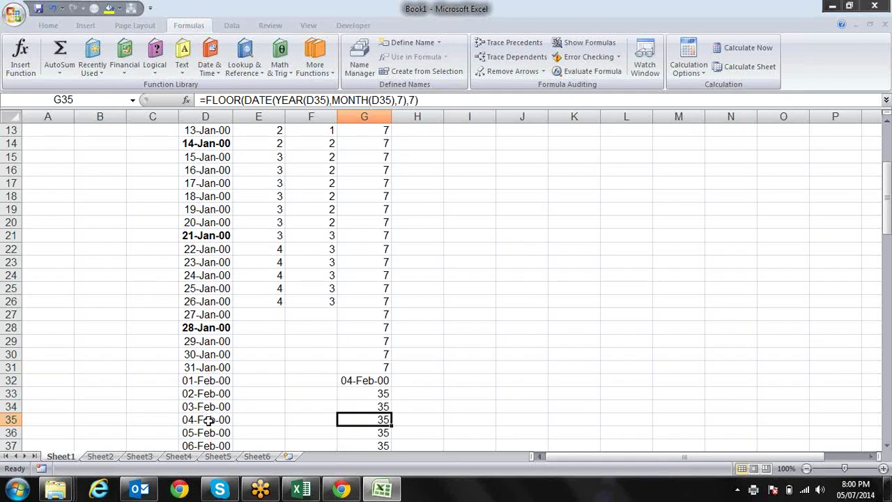
key("Up")
key("Up")
key("Up")
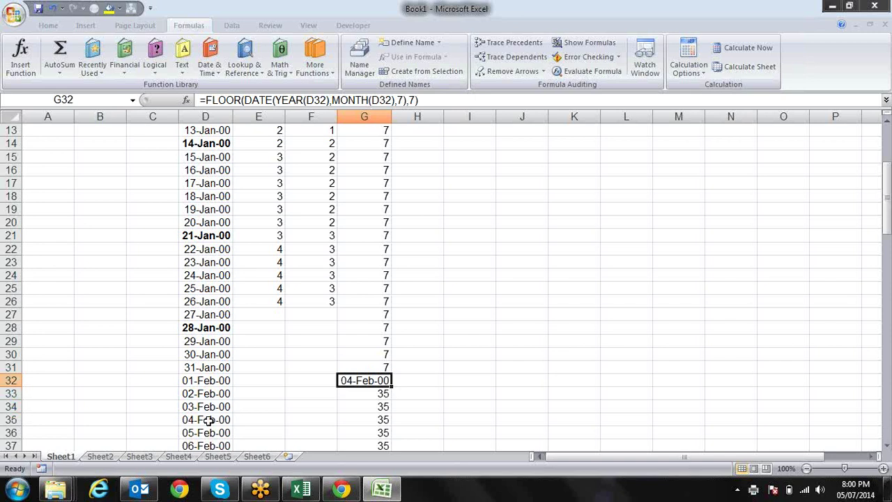
key("Up")
Inspect the CEILING formula and its significance argument in E11 without changing it.
key("Up")
key("Up")
key("Up")
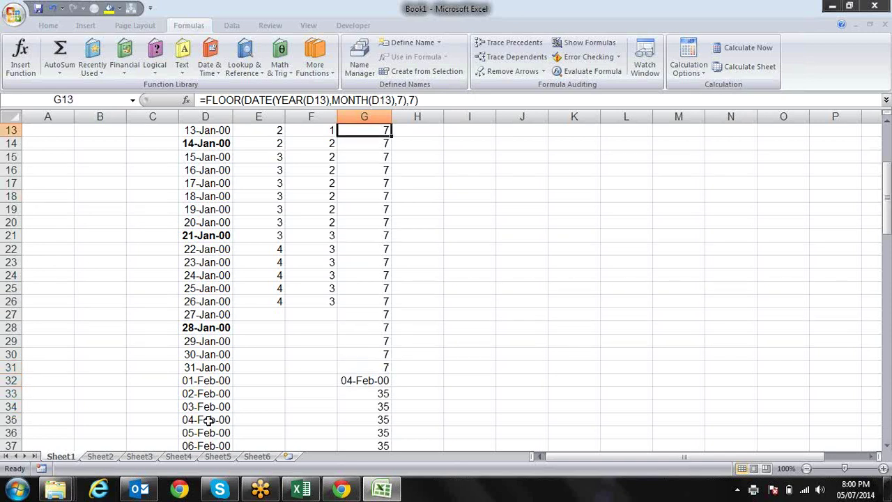
key("Up")
key("Up")
key("Up")
key("Left")
key("Left")
key("Down")
key("Down")
key("Down")
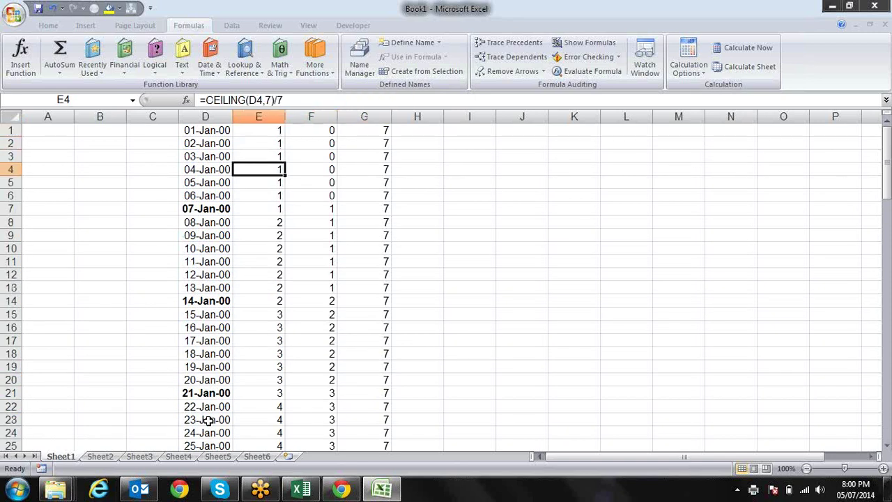
key("Down")
key("Down")
key("Down")
key("Down")
key("Down")
key("Down")
key("Down")
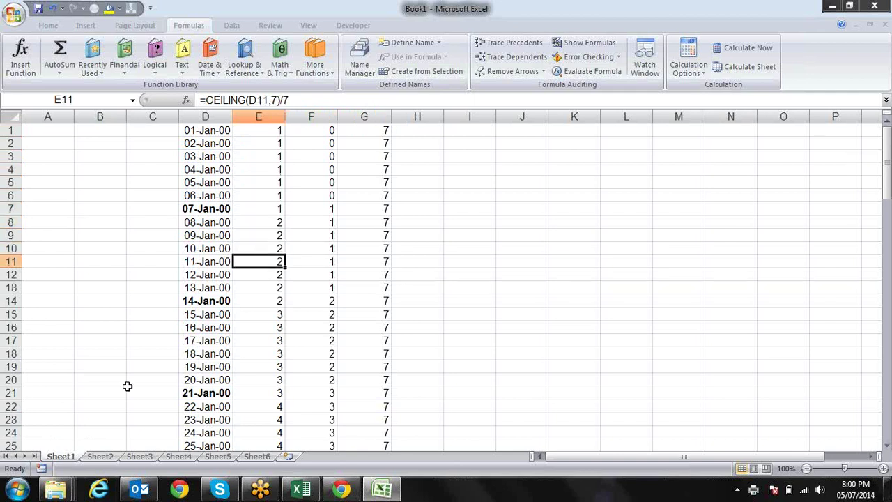
left_click(262, 100)
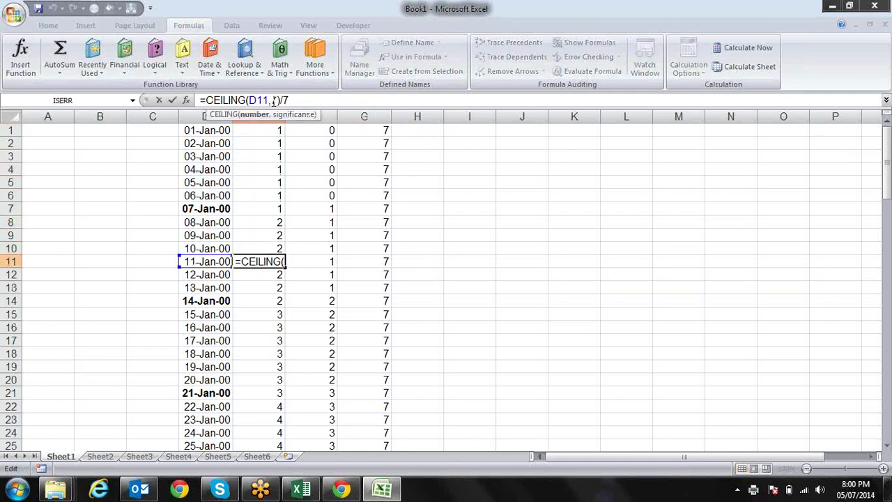
left_click(271, 100)
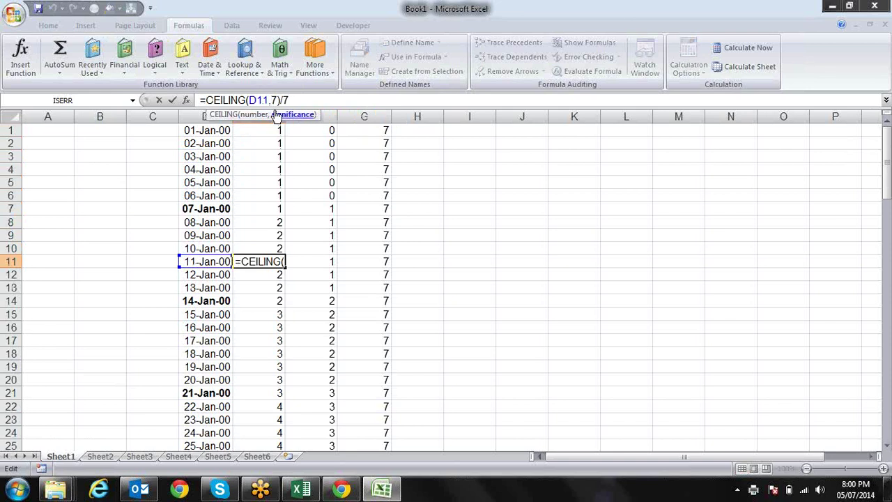
key("Escape")
key("Up")
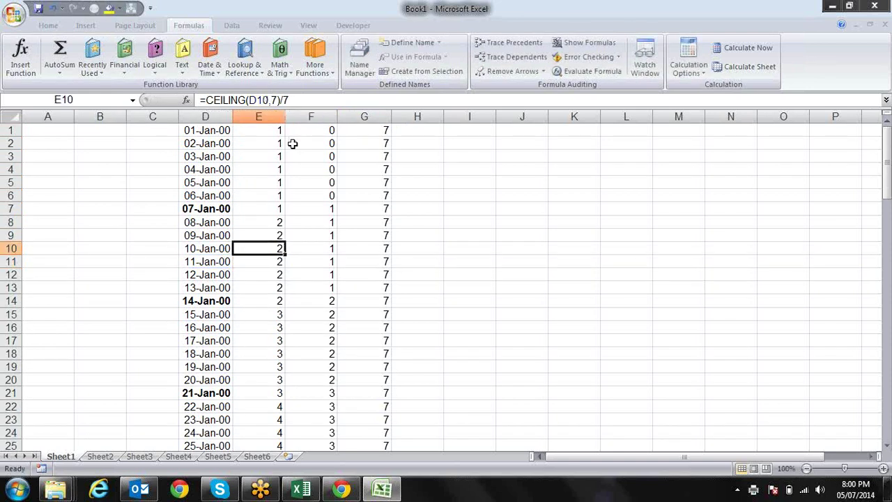
key("ctrl+Up")
Change E1 to =CEILING(D1,7) without the /7 and copy it down column E.
key("F2")
key("BackSpace")
key("BackSpace")
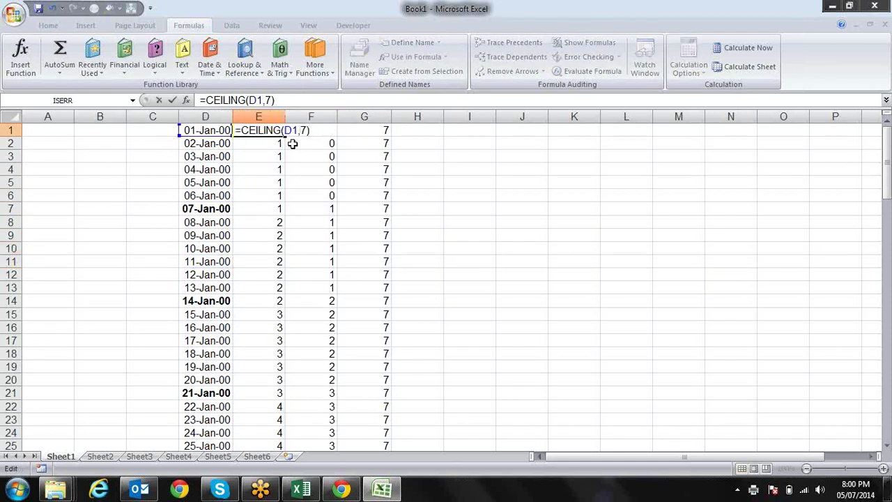
key("ctrl+Return")
double_click(285, 136)
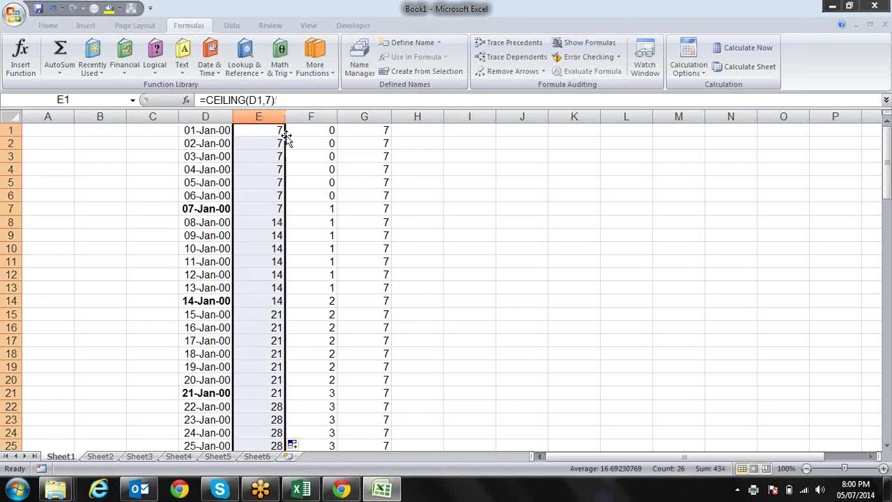
key("Down")
key("Down")
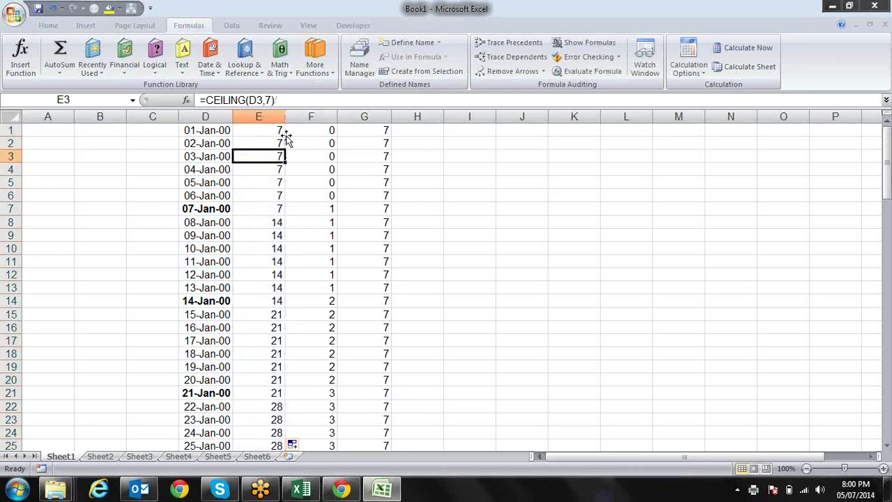
key("Down")
key("Down")
key("Down")
key("Up")
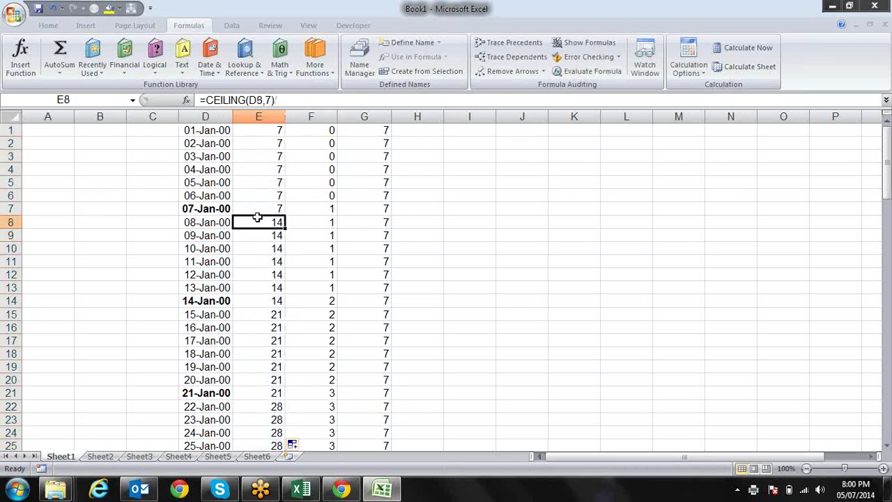
left_click(216, 224)
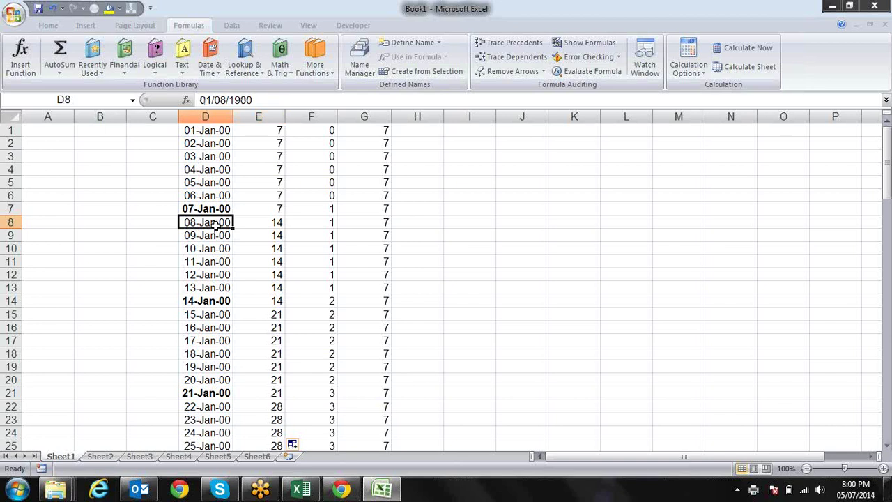
key("Right")
Step down column G to the 04-Feb-00 FLOOR result in G32.
key("Right")
key("Right")
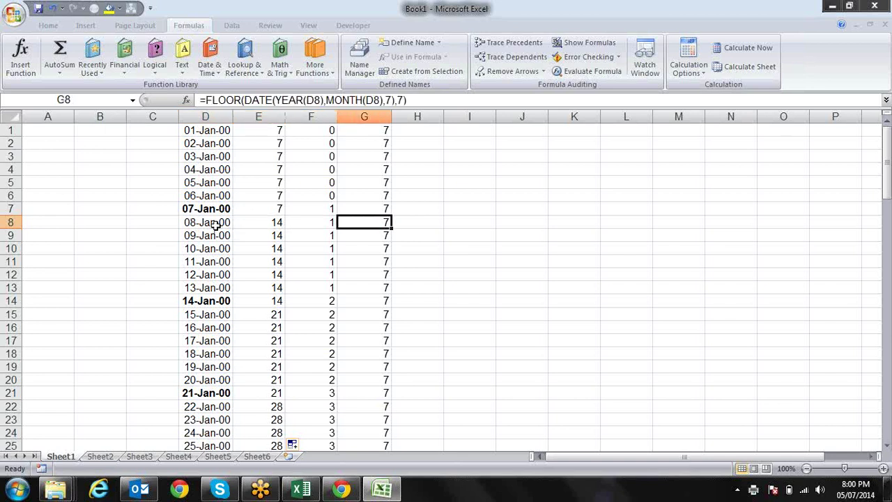
key("Right")
key("Left")
key("Down")
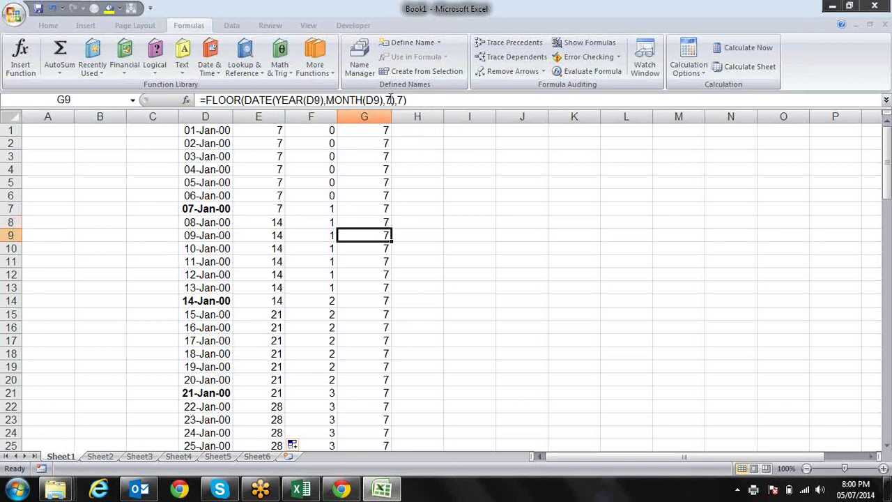
key("Down")
key("Down")
key("Down")
key("Down")
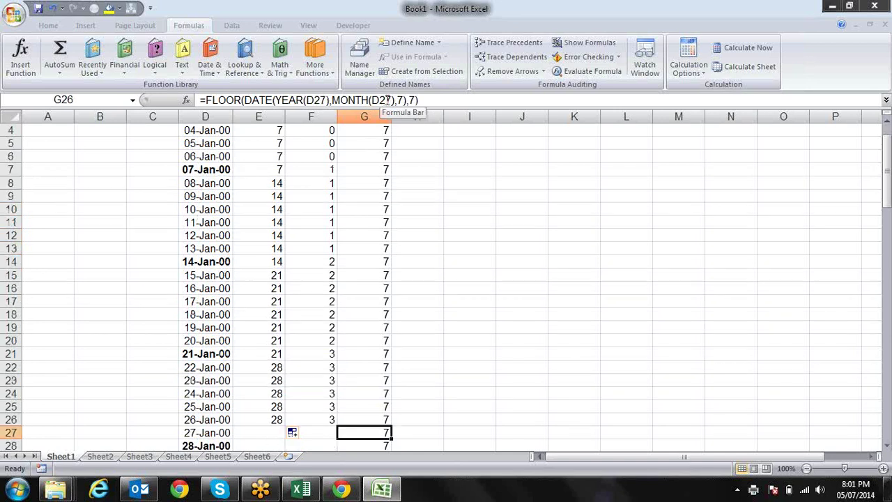
key("Down")
key("Down")
key("Down")
key("Down")
key("Down")
key("Down")
key("Up")
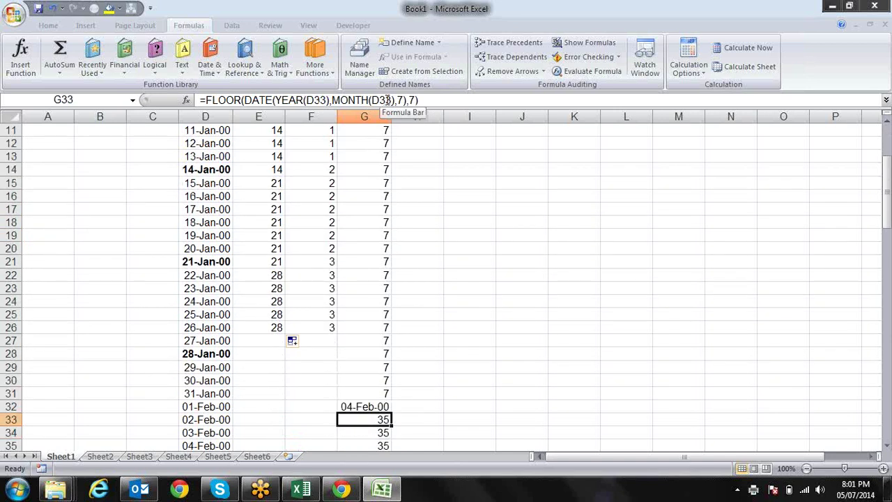
key("Up")
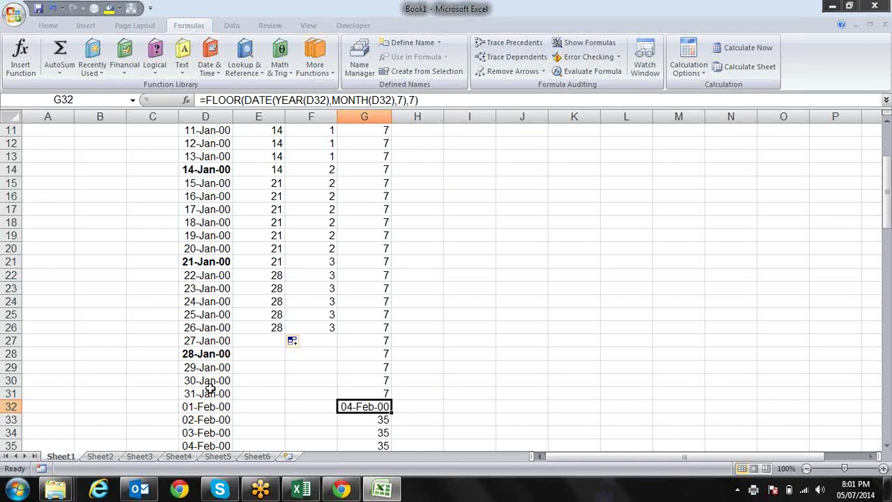
Compare the 01-Feb-00 date in D32 and row 34 with their FLOOR results.
key("Left")
key("Left")
key("Left")
key("Left")
key("Right")
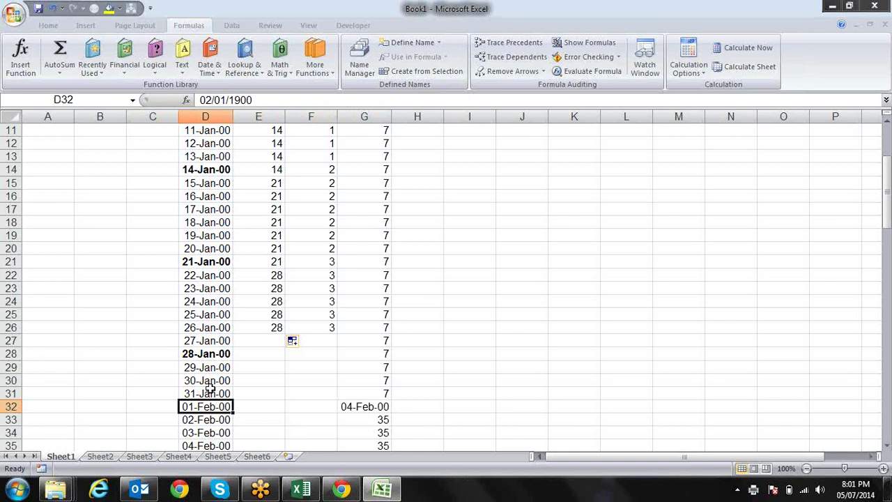
key("Right")
key("Right")
key("Right")
key("Right")
key("Left")
key("Left")
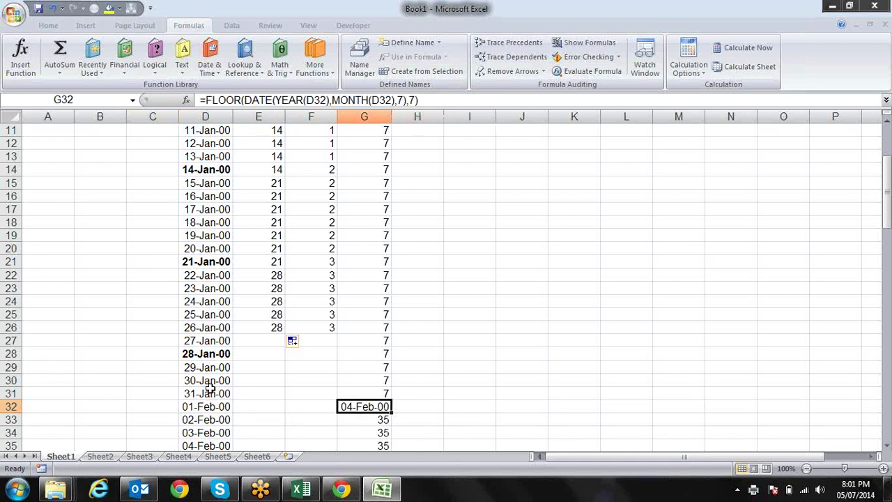
key("Left")
key("Left")
key("Left")
key("Down")
key("Down")
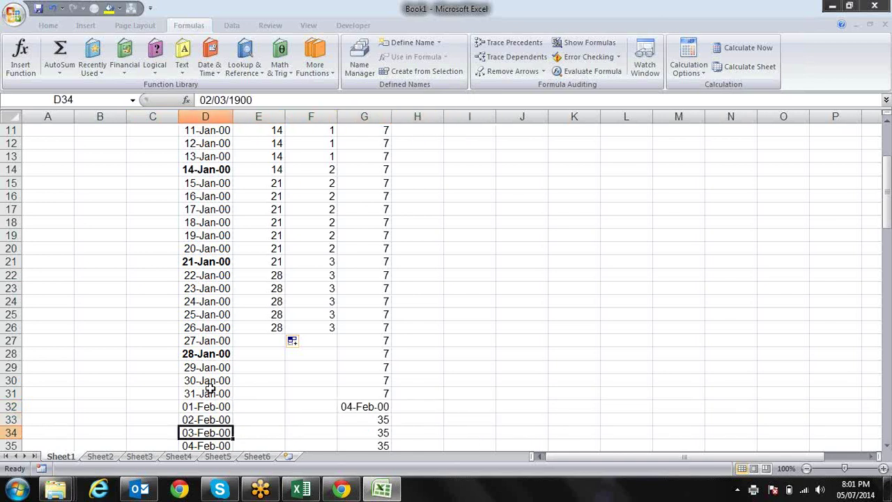
key("Right")
key("Right")
key("Right")
key("Right")
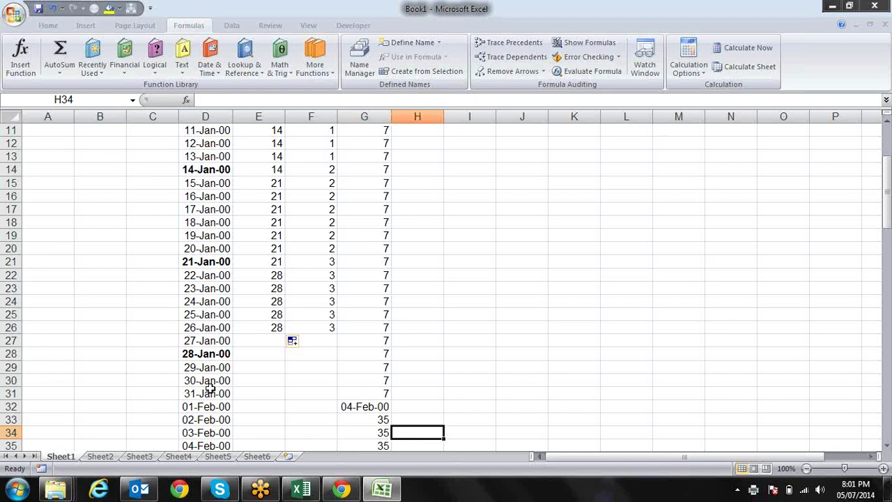
key("ctrl+Up")
Enter 1, 34, 35 and 36 into cells I1 to I4.
key("Right")
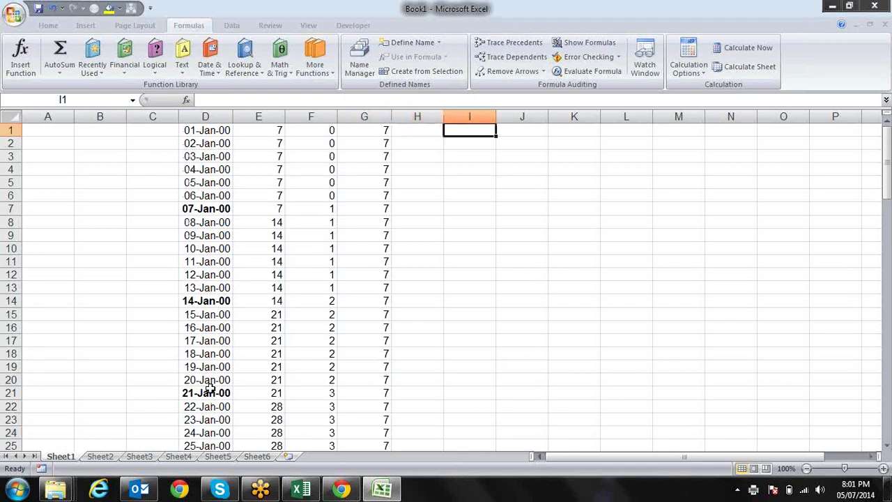
key("Left")
key("Right")
type("1")
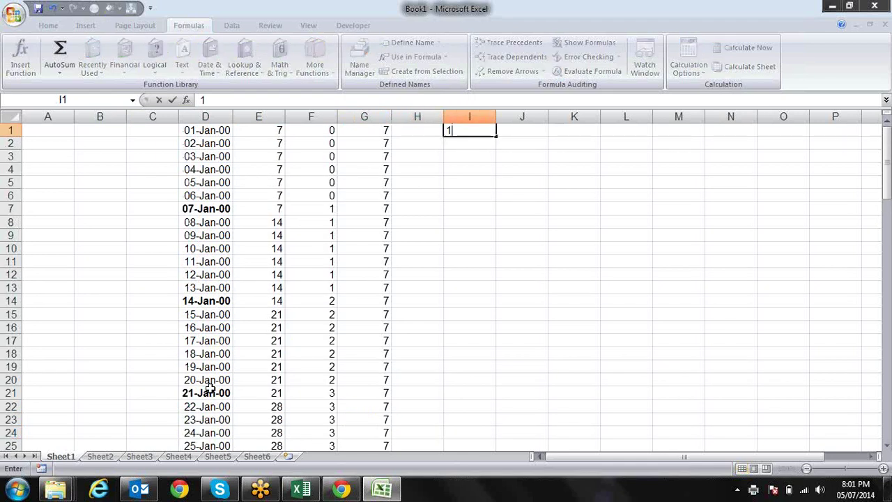
key("Return")
key("Down")
key("Up")
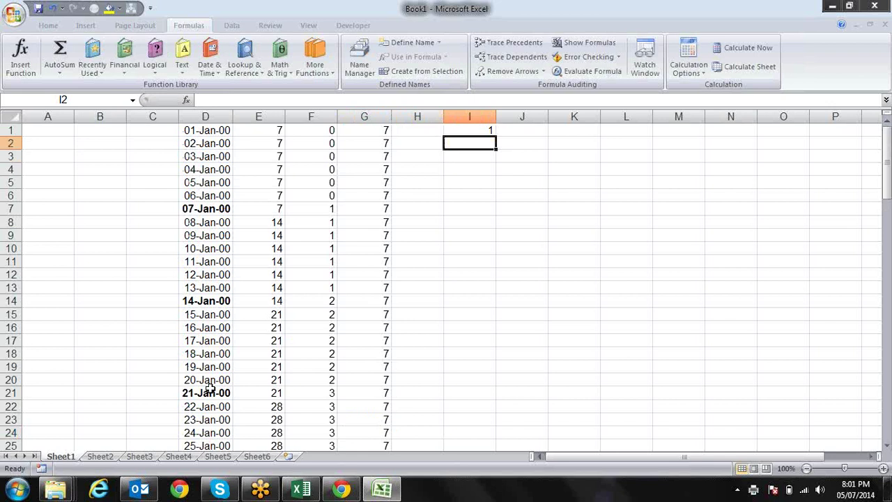
type("34")
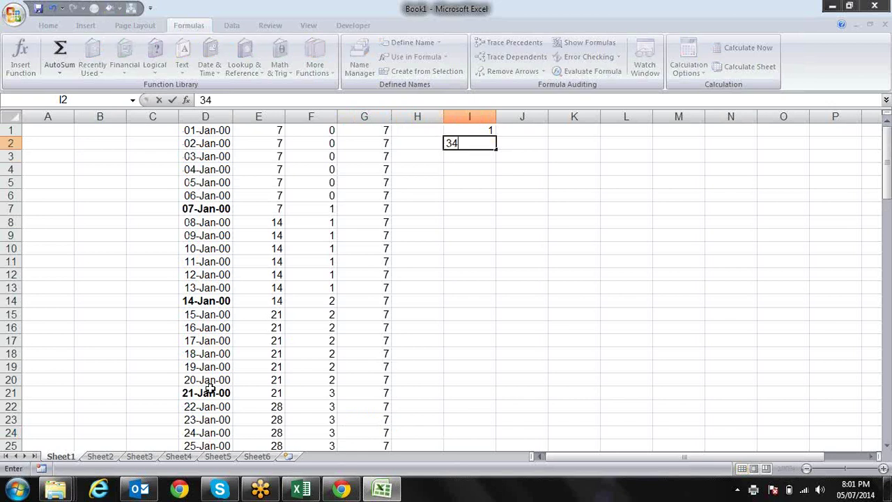
key("Return")
type("35")
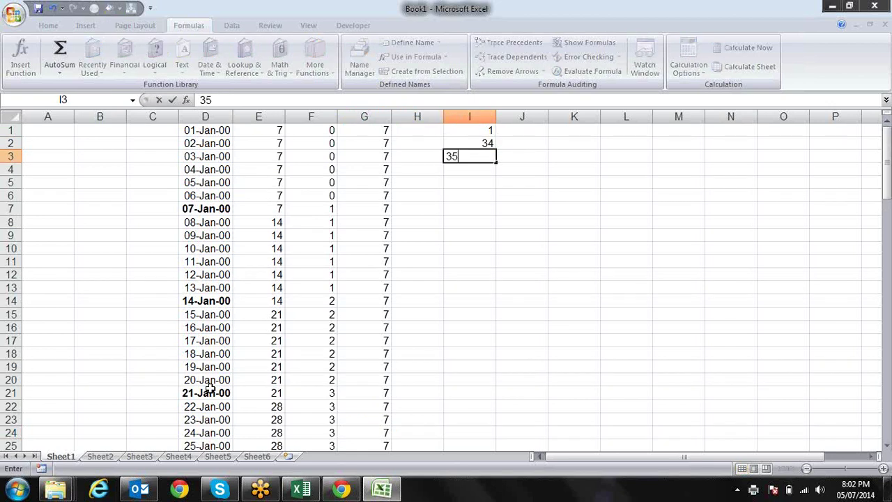
key("Return")
type("36")
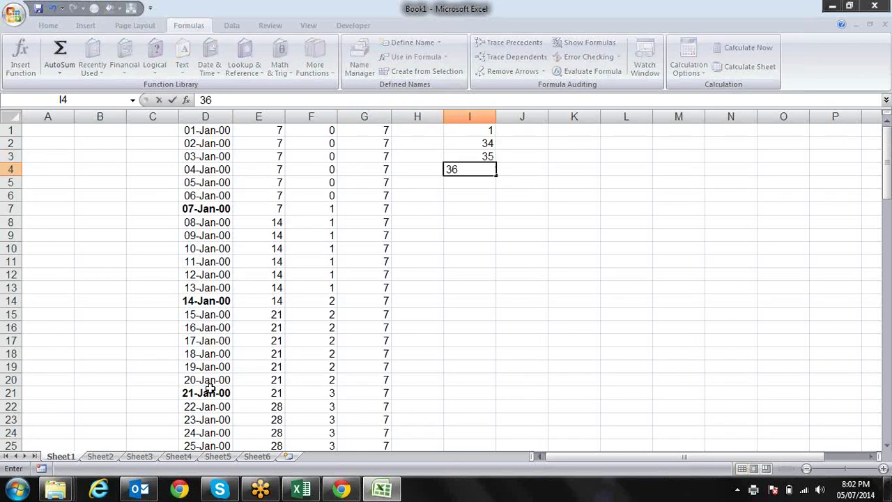
key("Return")
Add 61 and 70 in I5 and I6.
key("Up")
key("Up")
key("Up")
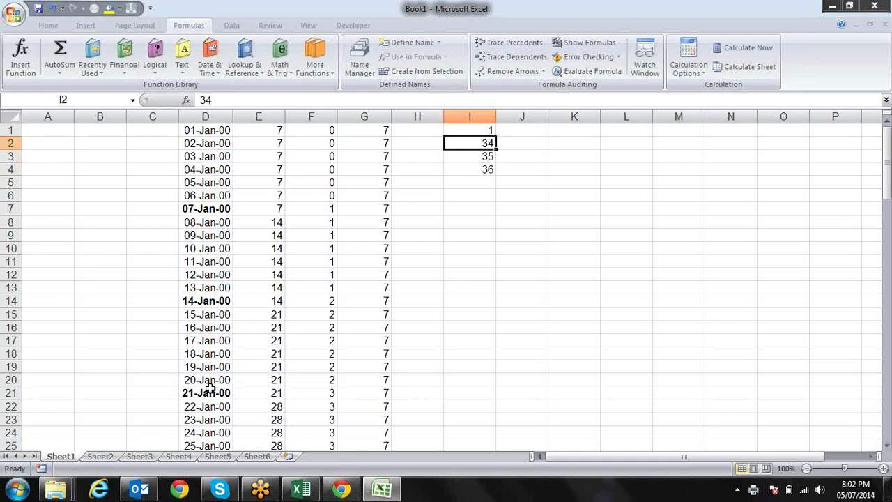
key("Down")
key("Down")
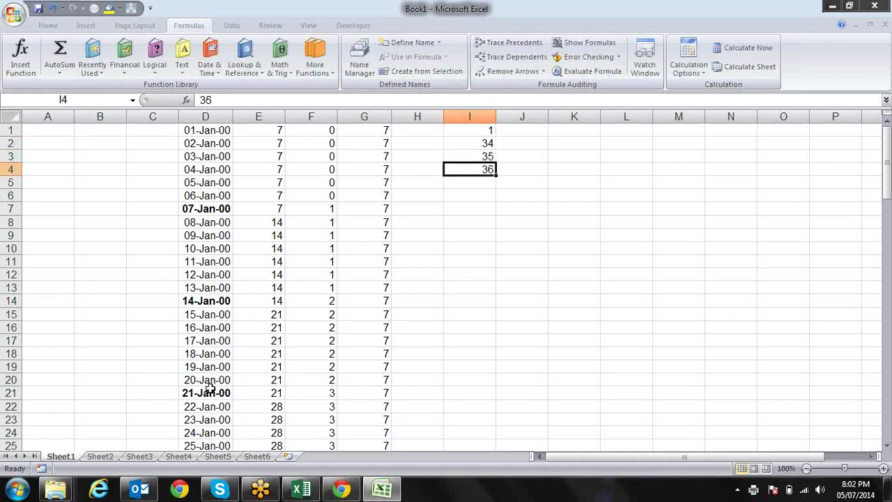
key("Down")
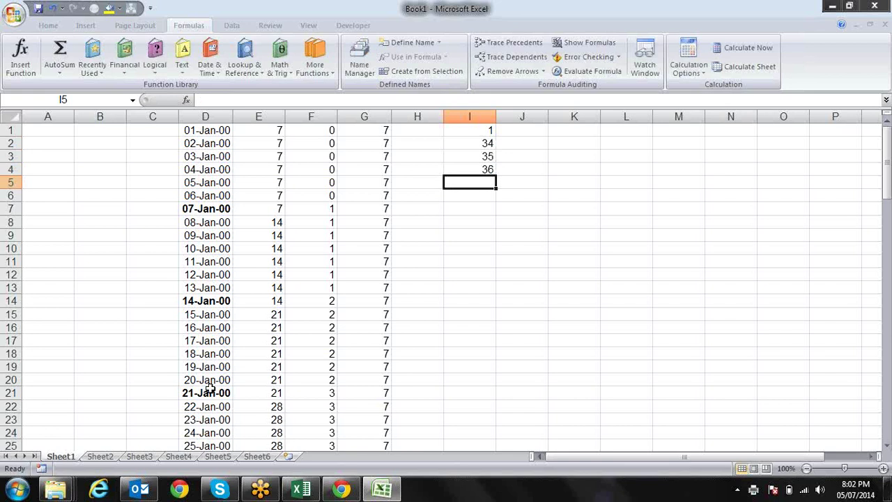
type("61")
key("Return")
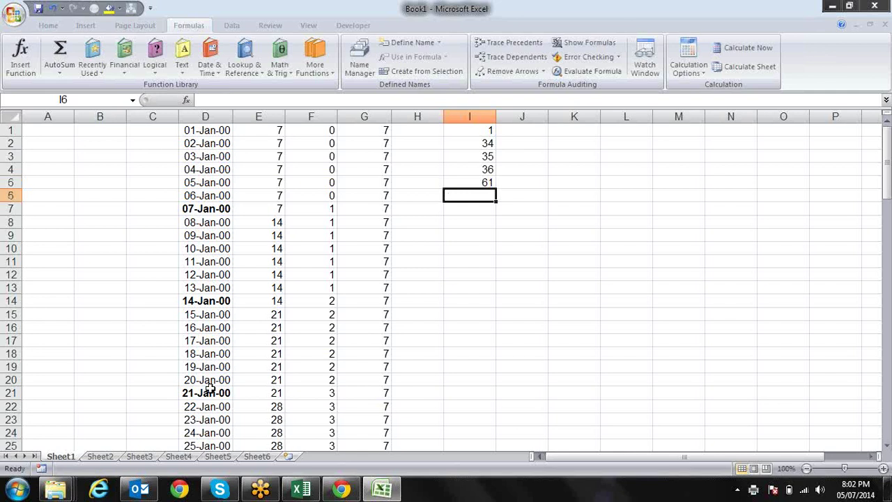
type("70")
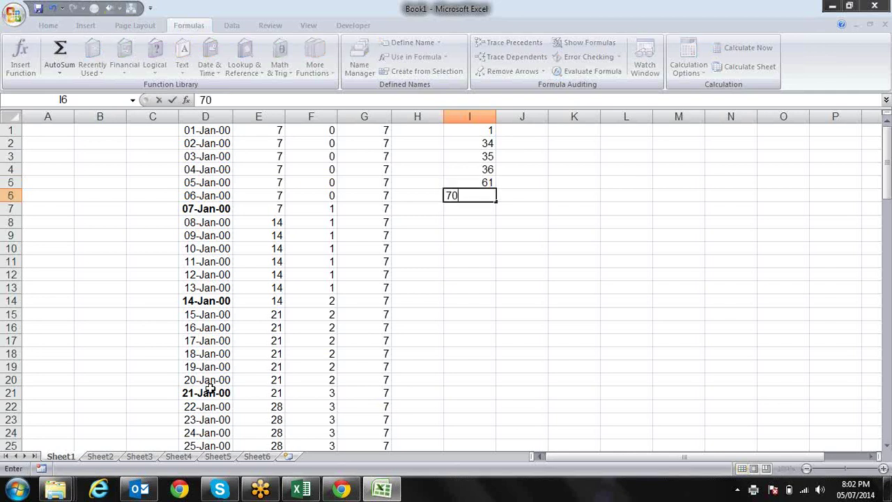
key("Return")
Format I1:I6 as dates, then revert them to General number format.
key("Up")
key("Up")
key("Up")
key("Up")
key("Up")
key("Up")
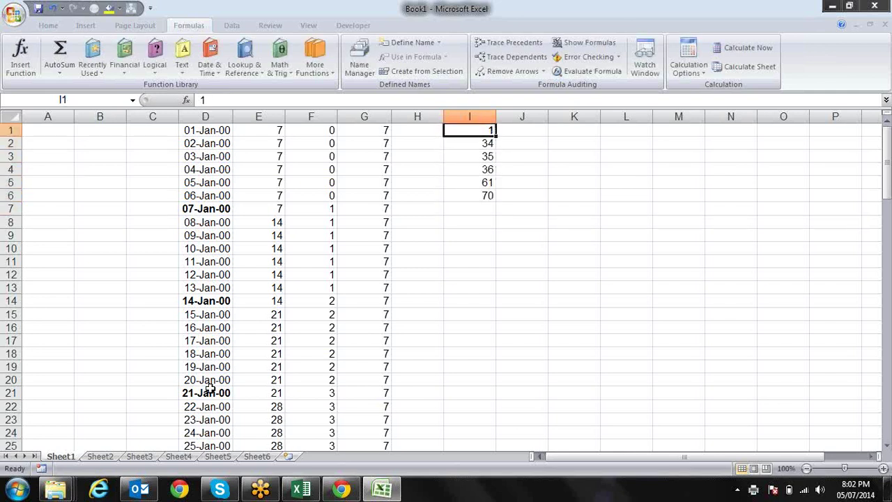
key("ctrl+shift+Down")
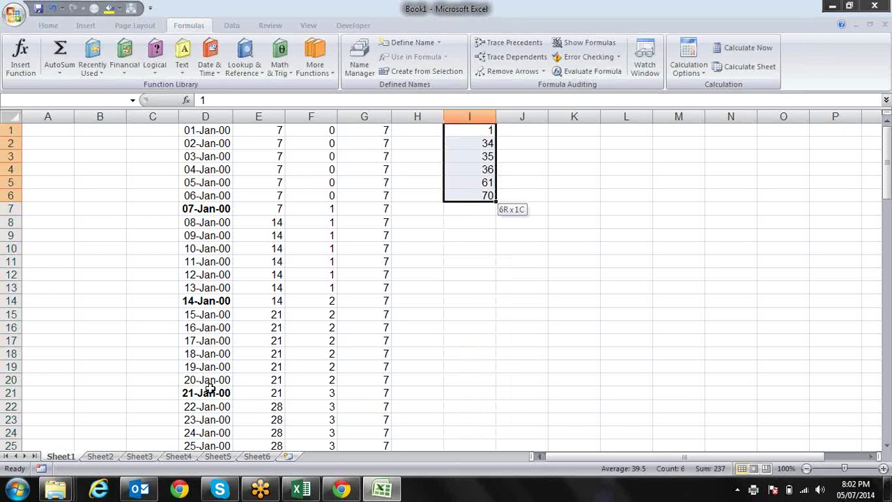
key("ctrl+shift+3")
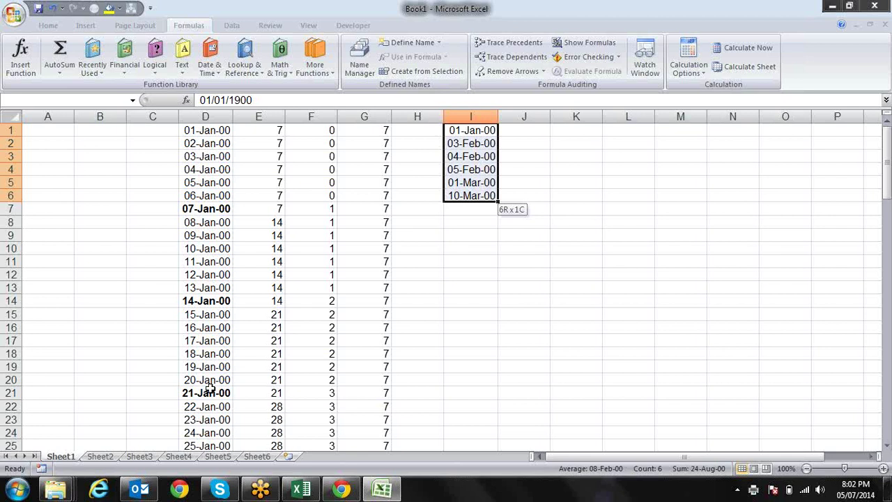
left_click_drag(471, 130, 498, 199)
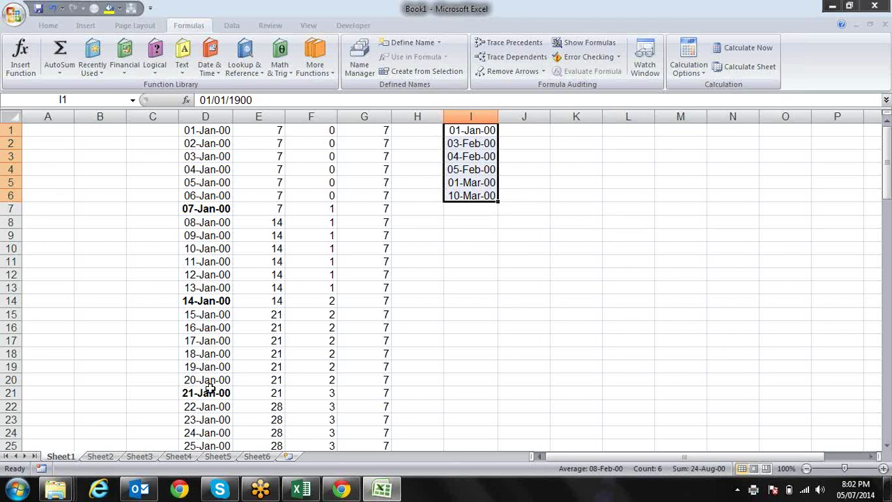
key("ctrl+shift+asciitilde")
key("Right")
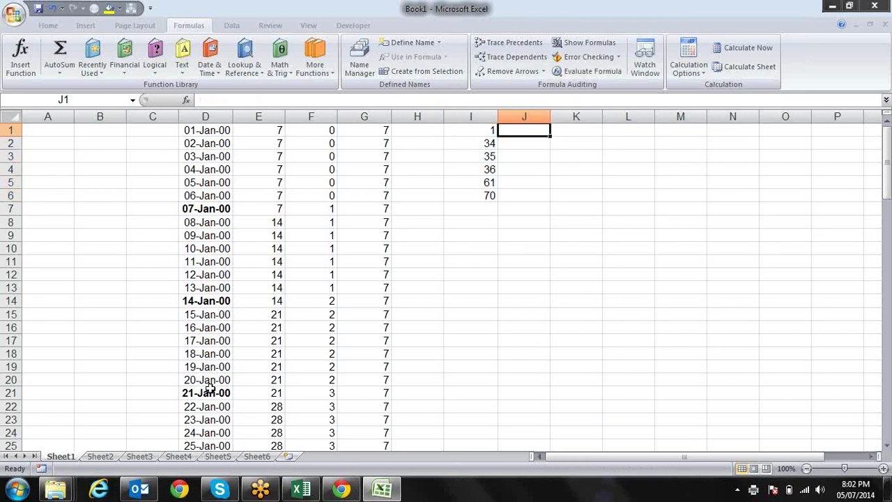
type("=")
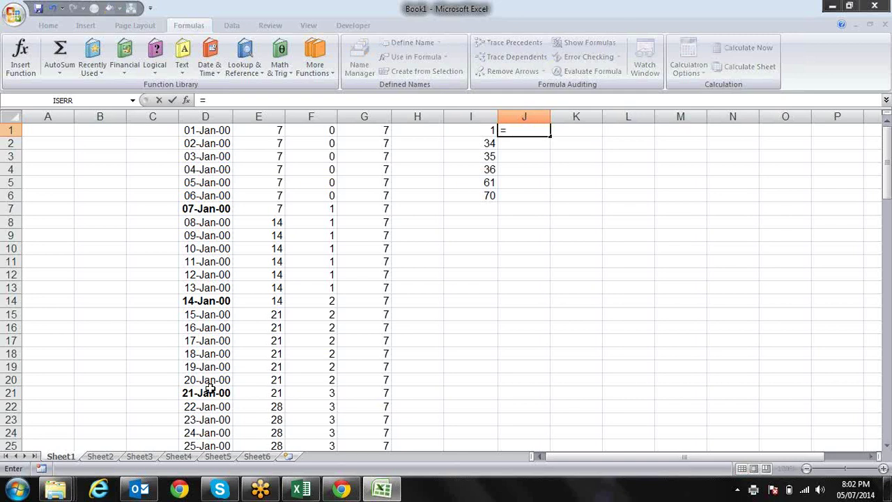
type("fl")
key("Tab")
key("Left")
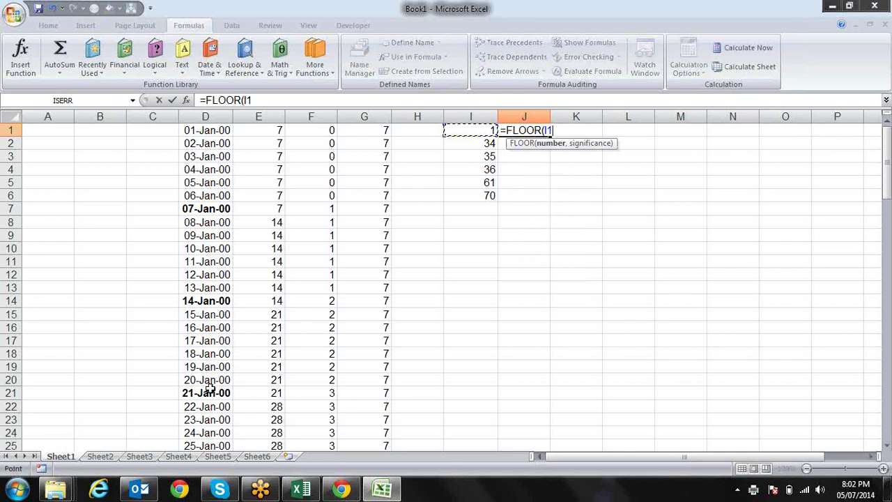
key("BackSpace")
key("BackSpace")
type("7")
key("BackSpace")
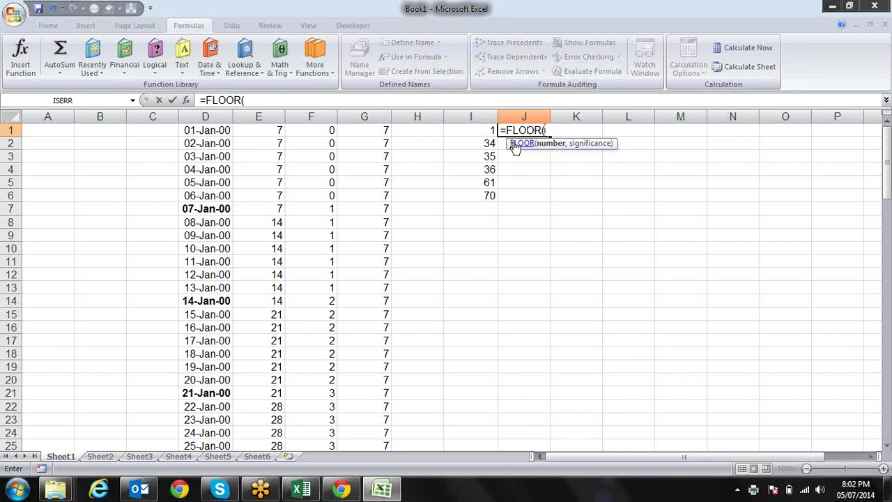
type("7,7")
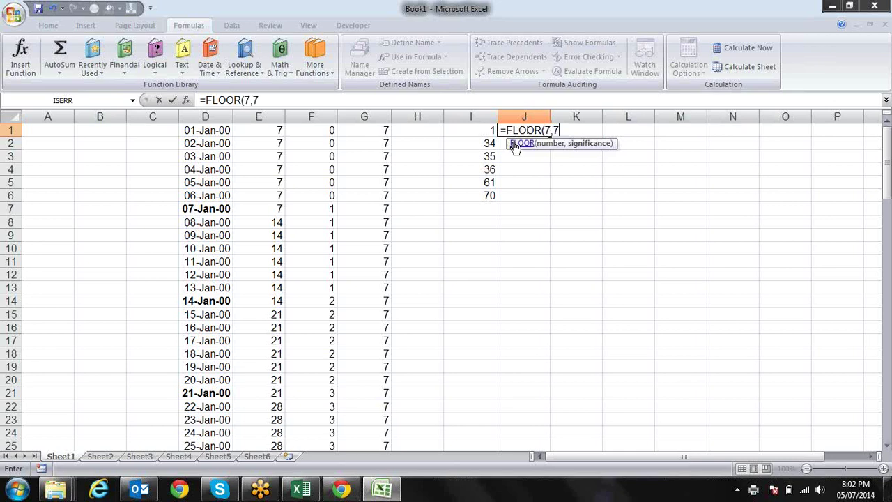
type(")")
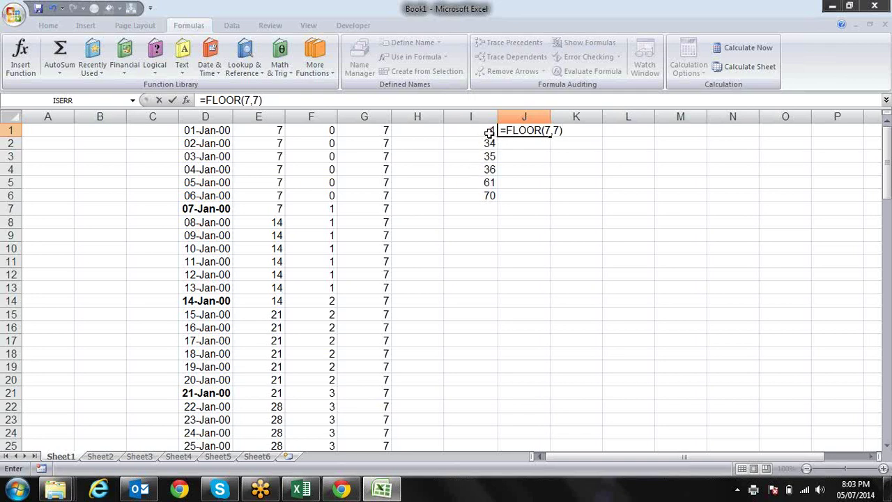
key("Escape")
Replace the 1 in I1 with 7.
left_click(490, 132)
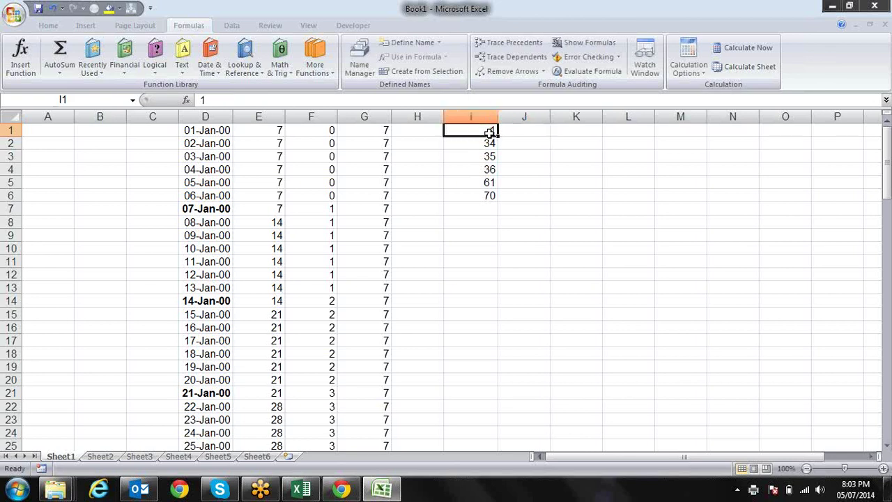
type("7")
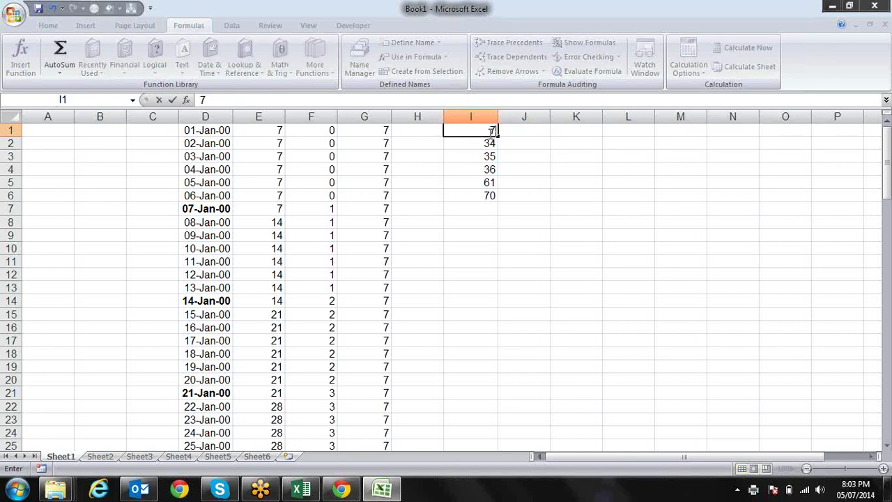
key("Return")
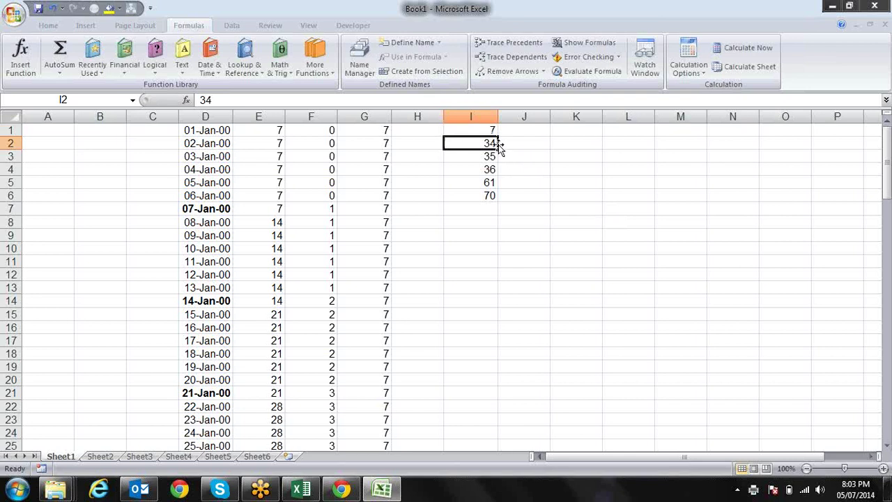
key("Down")
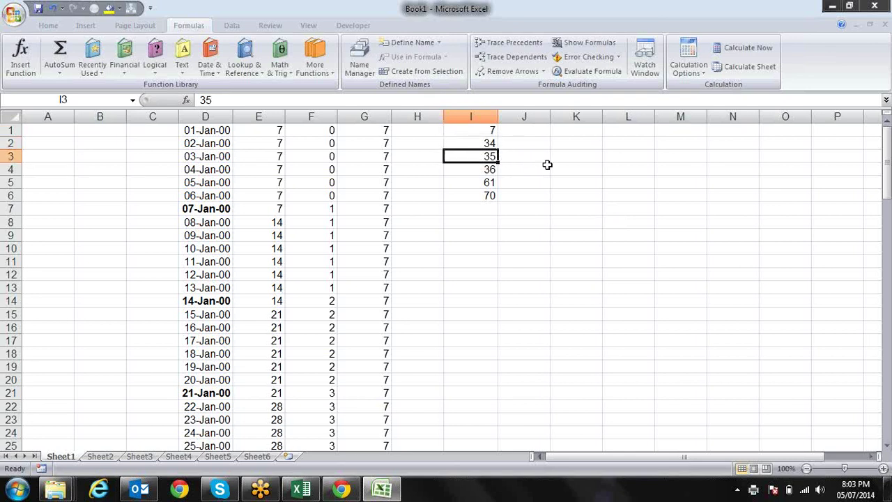
key("Down")
key("Down")
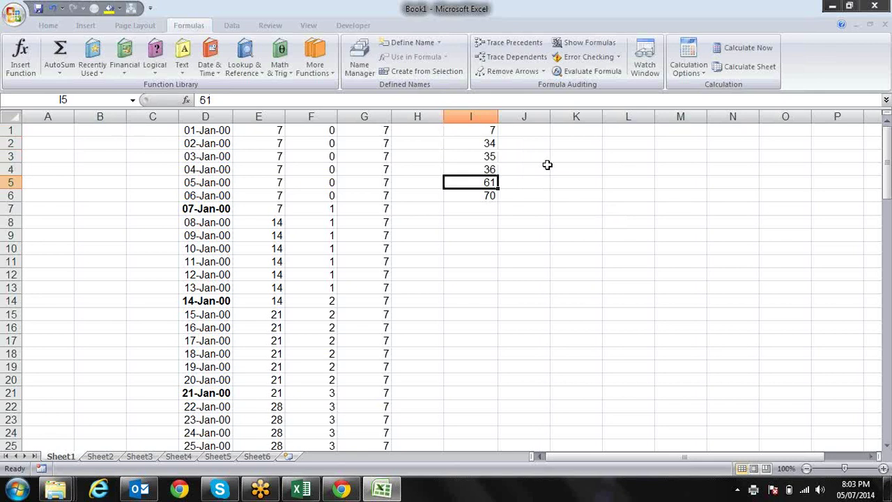
key("Up")
key("Down")
Correct the mistyped 613 in I5 to 63 and review column I.
key("F2")
type("3")
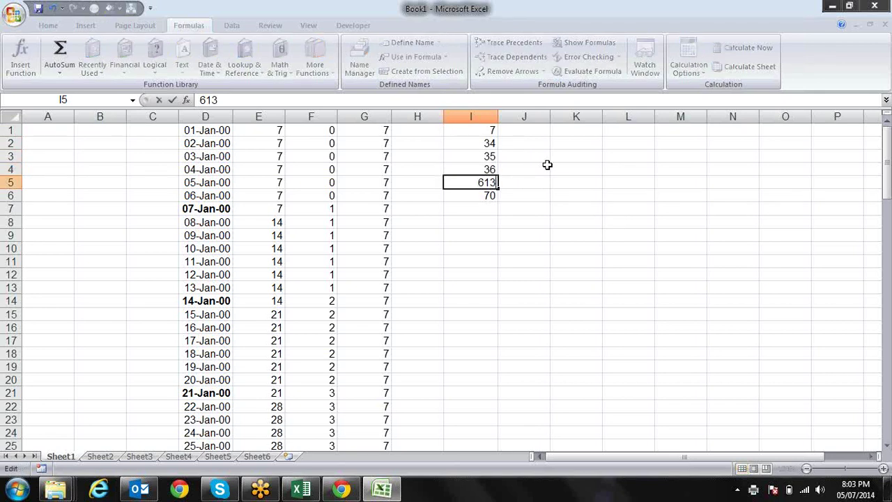
key("BackSpace")
key("BackSpace")
type("3")
key("Return")
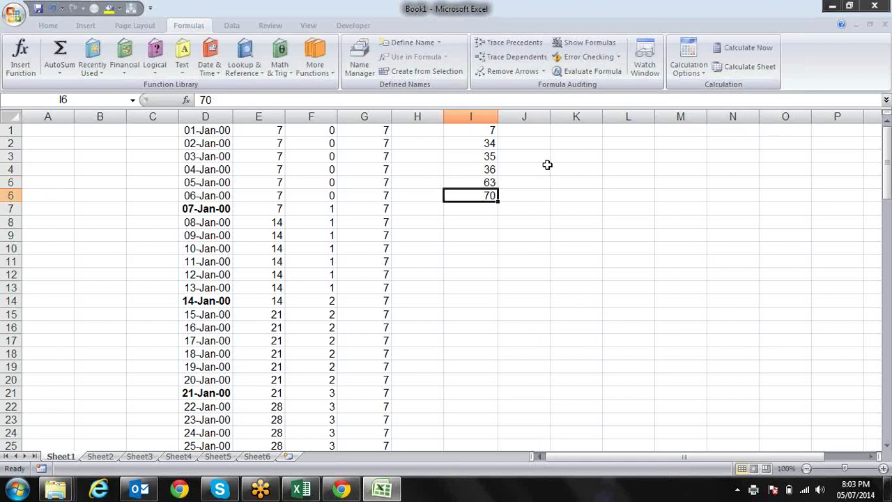
key("Up")
key("Up")
key("Up")
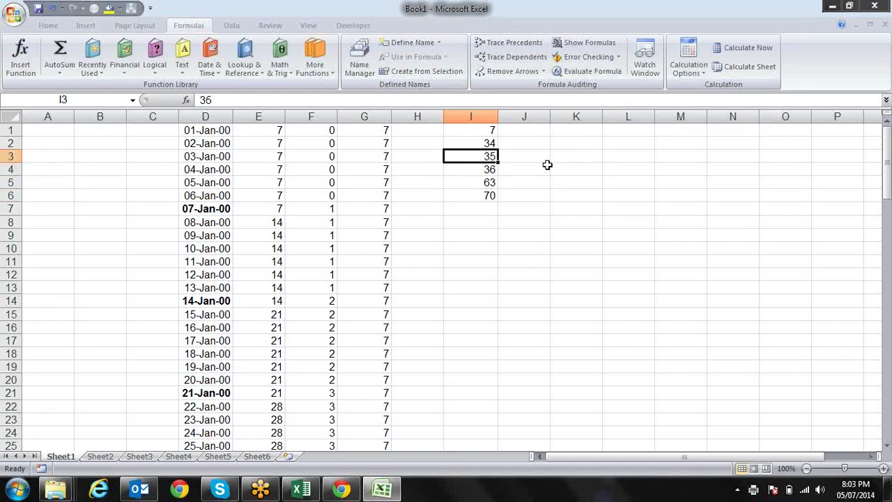
key("Up")
key("Up")
key("Down")
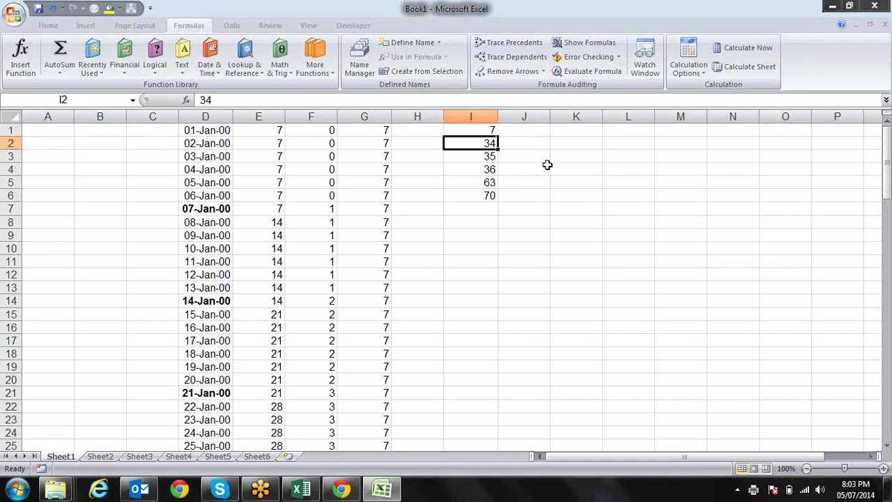
key("Up")
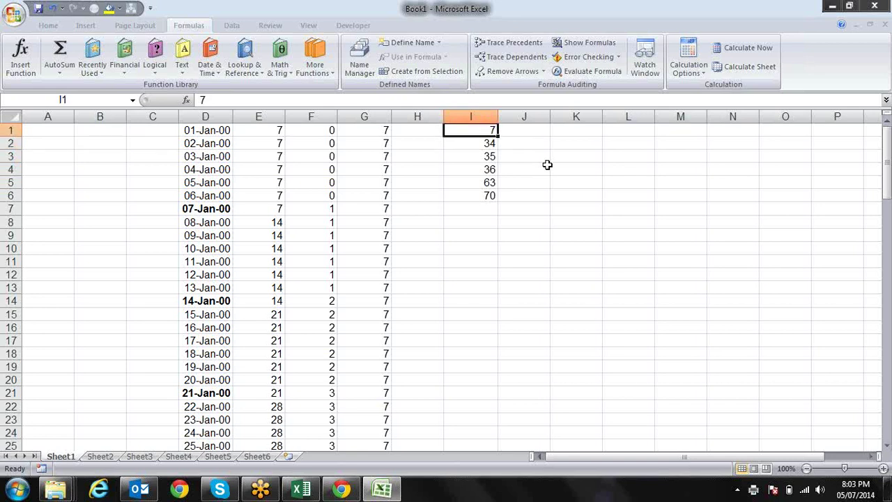
key("Right")
Enter =FLOOR(I1,7) in J1.
type("=f")
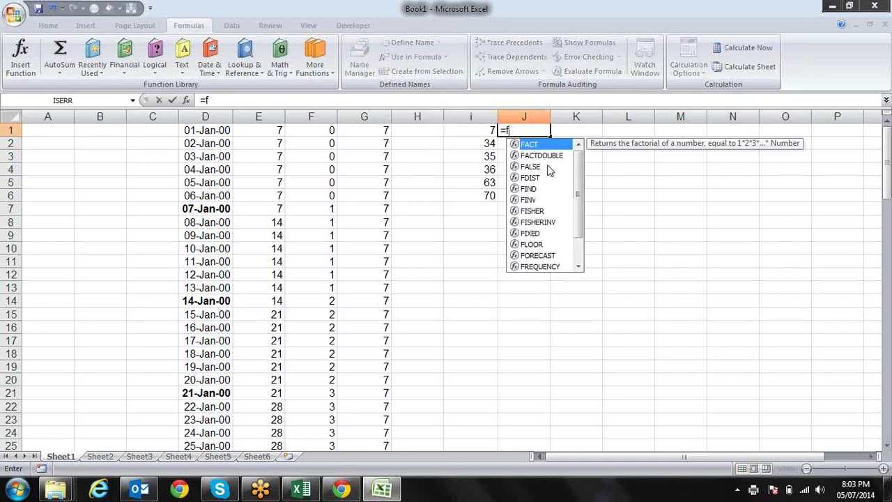
type("l")
key("Tab")
key("Left")
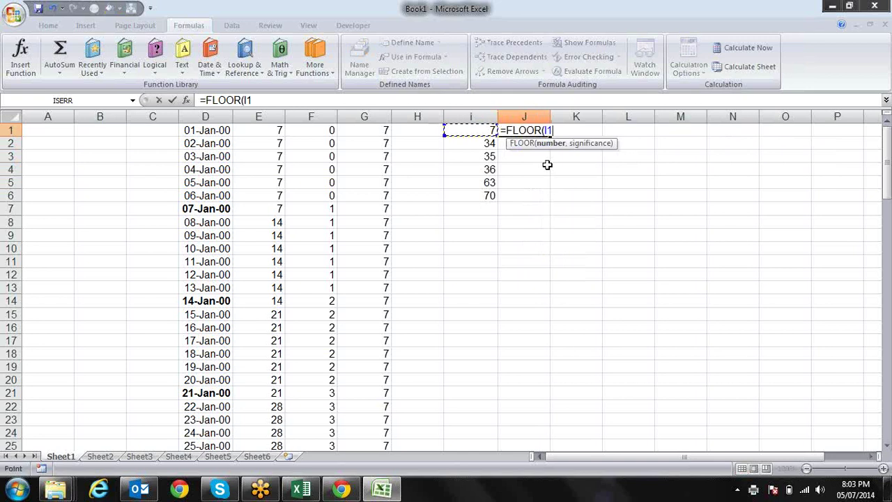
type(",7")
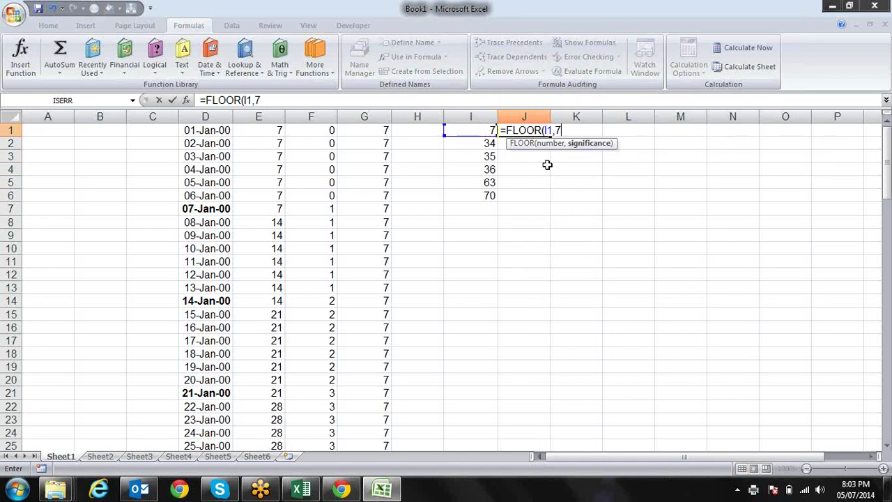
type(")")
key("Return")
Format the values in I1:I6 as dates.
key("Up")
key("Left")
key("ctrl+shift+Down")
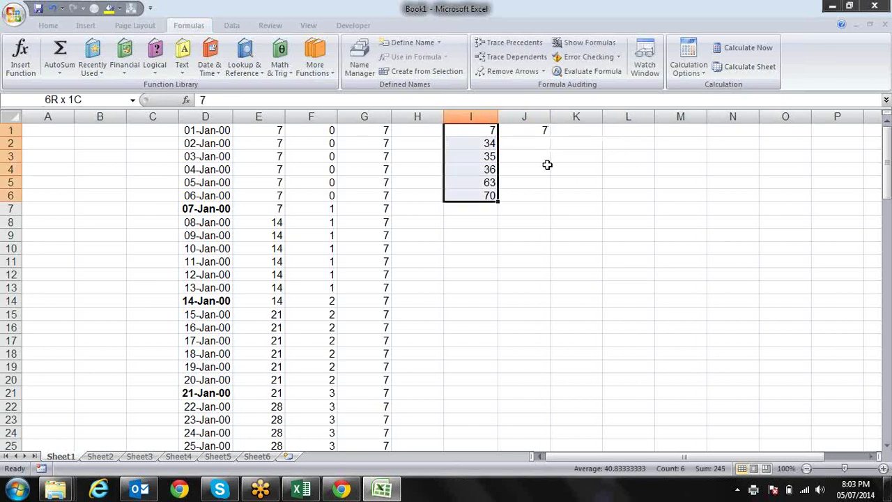
key("ctrl+shift+3")
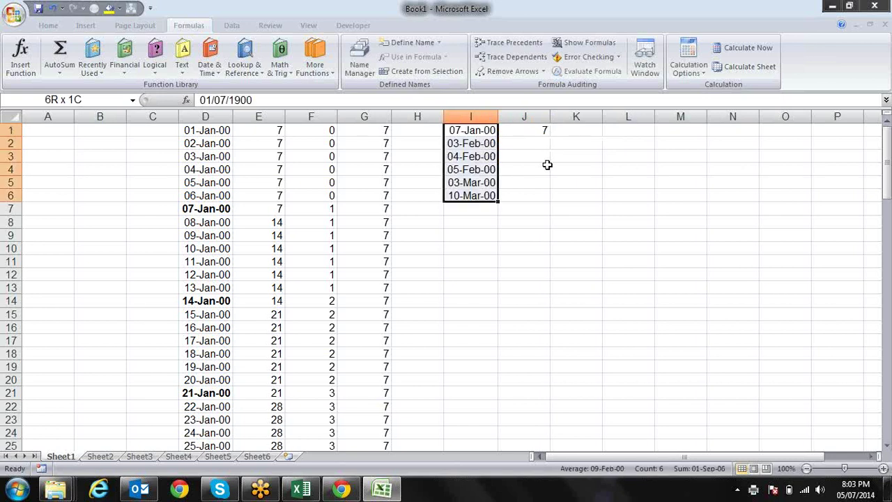
key("Down")
key("Down")
key("Down")
key("Down")
key("Down")
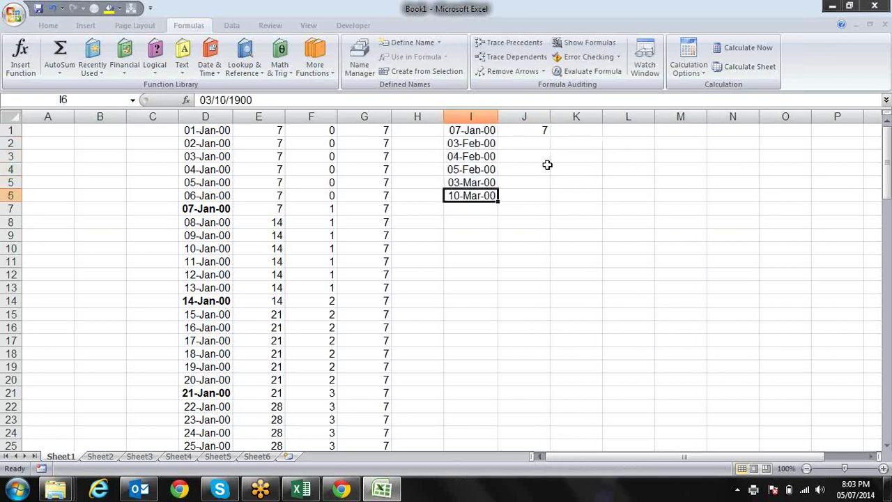
key("Up")
key("Up")
key("Up")
key("Right")
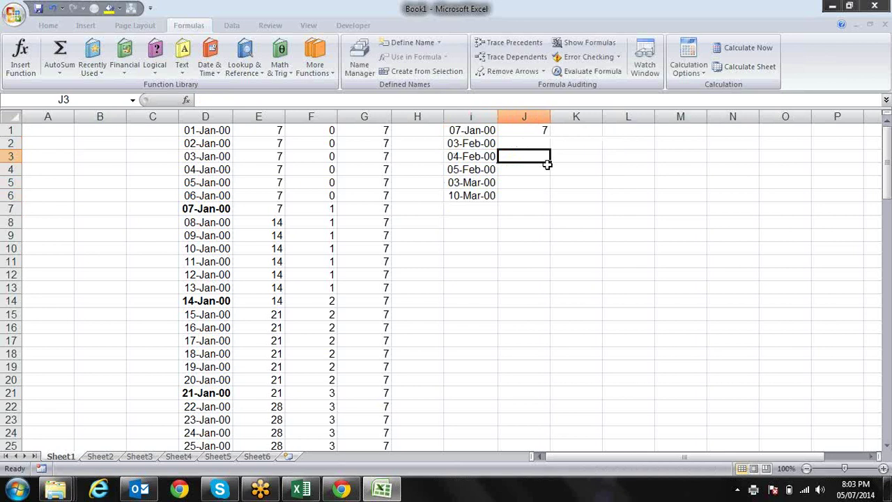
key("Left")
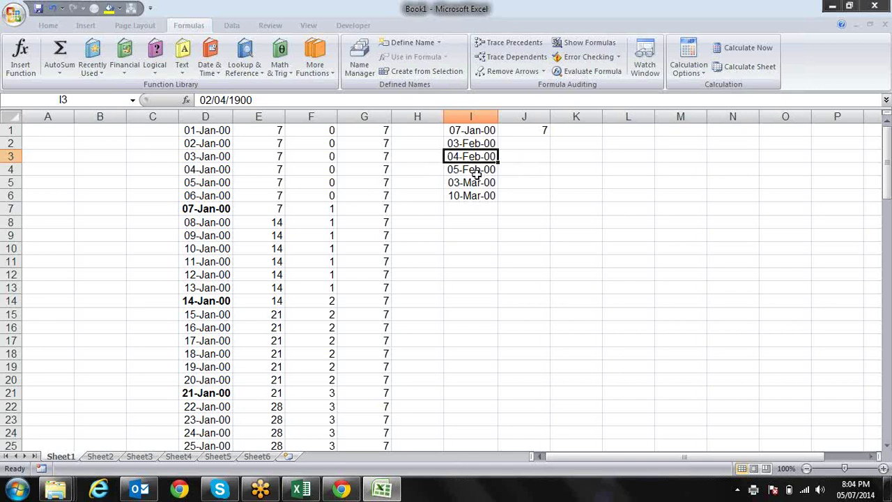
key("Up")
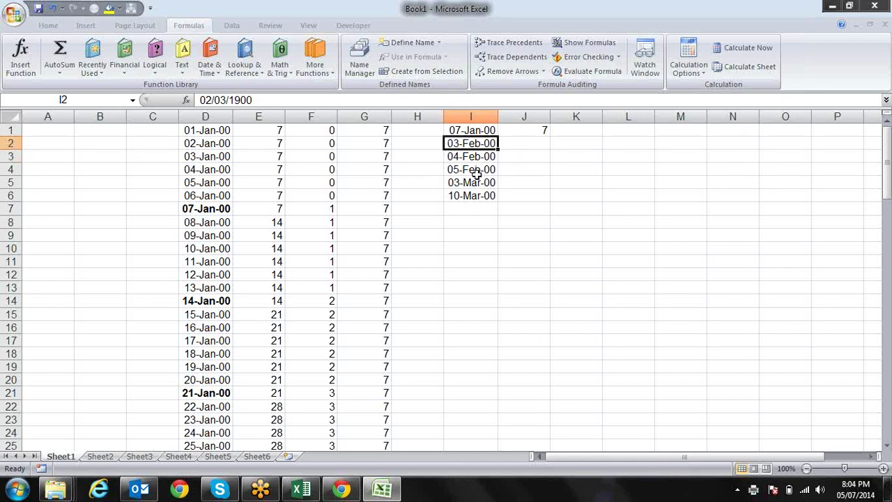
key("Up")
Fill the FLOOR formula down to J6 and format J1:J6 as dates.
key("Right")
key("F2")
key("Return")
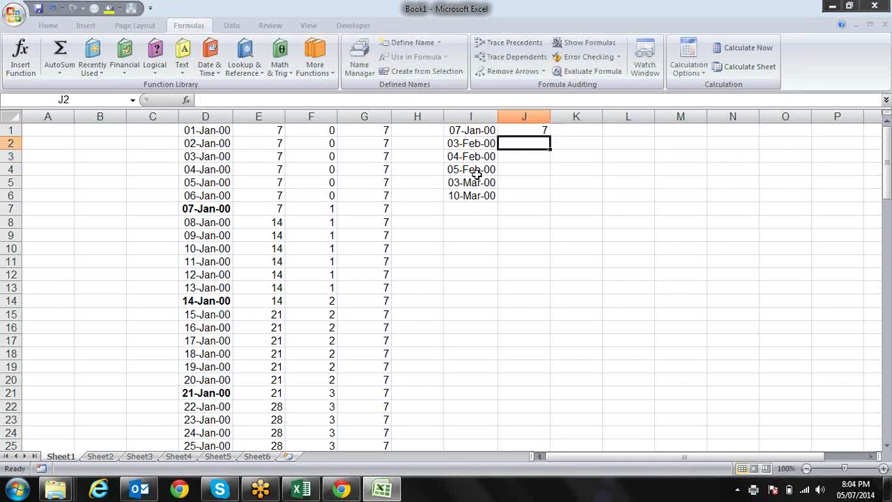
key("Up")
left_click_drag(550, 136, 564, 191)
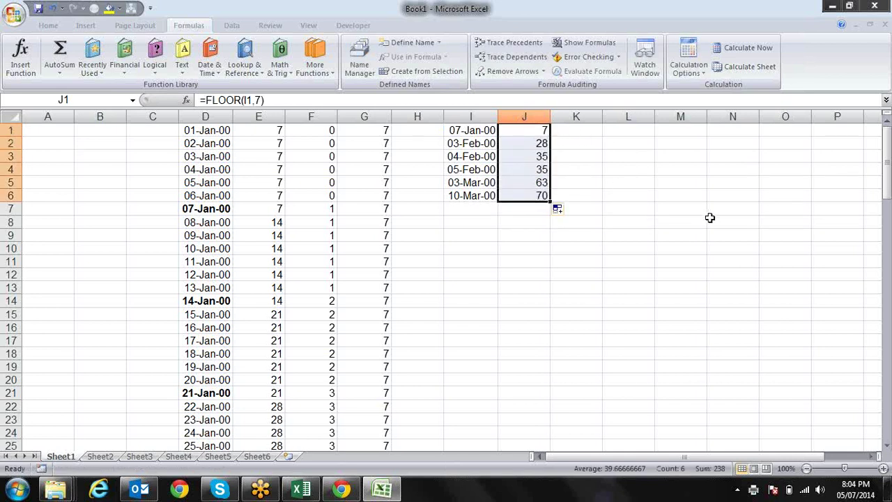
key("ctrl+shift+3")
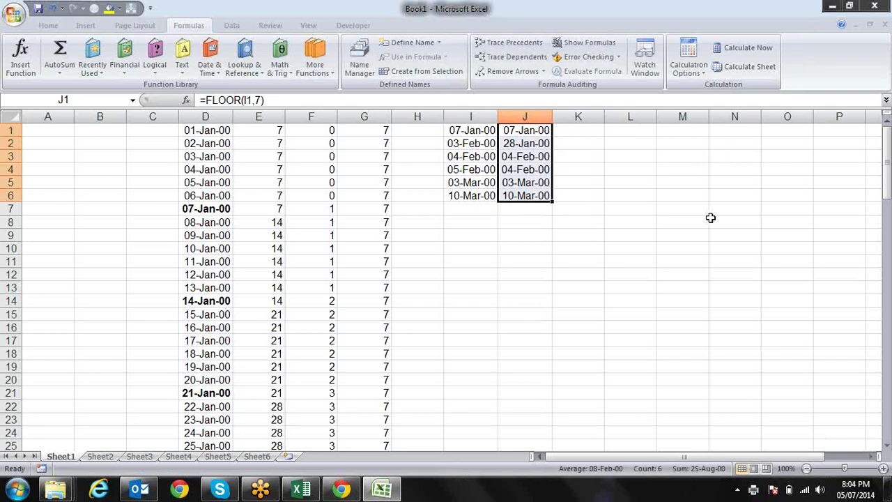
key("Down")
key("Up")
key("Right")
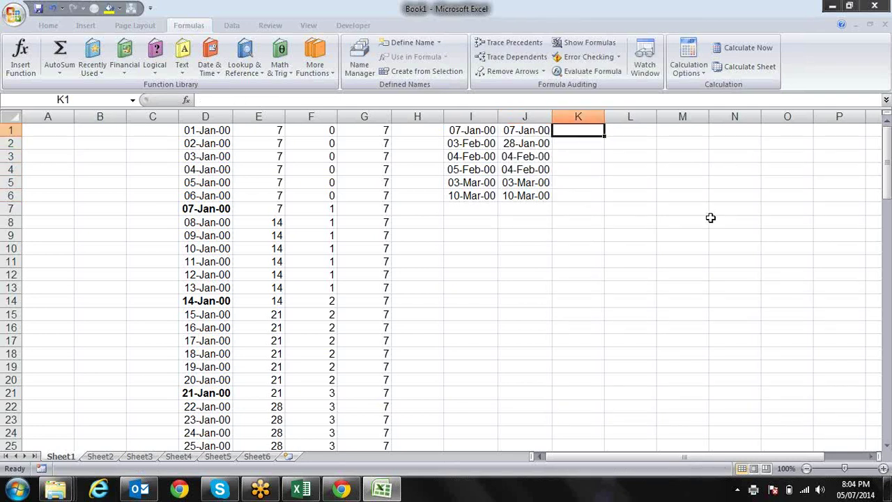
Enter =TEXT(J1,"ddd") in K1 and fill it down to K6, each showing Sat.
type("=te")
key("Tab")
key("Left")
type(",")
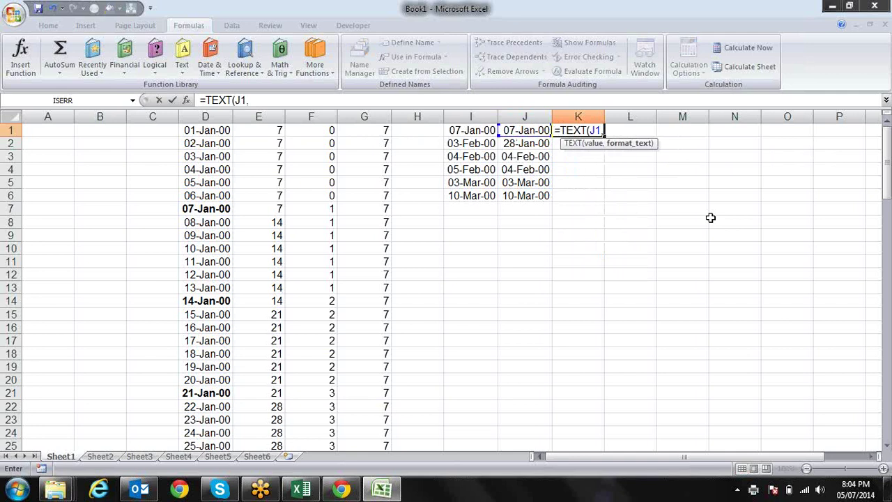
type("\"ddd")
type("\")")
key("Return")
key("Up")
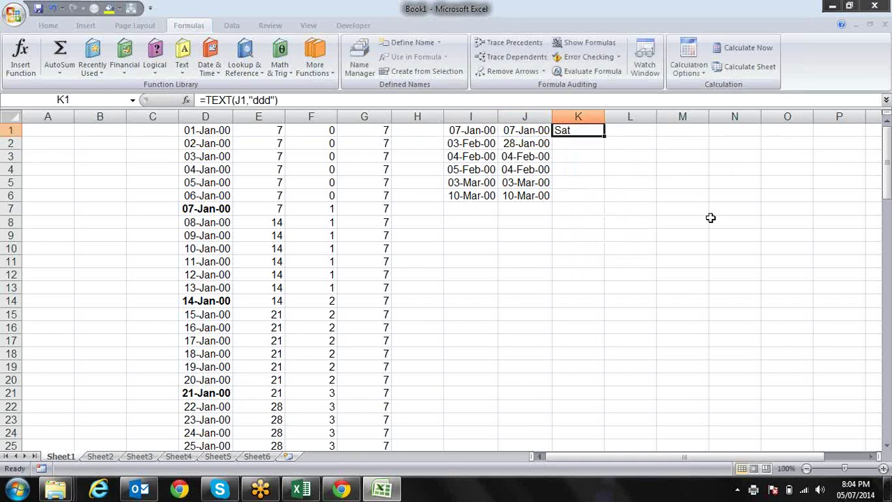
left_click_drag(604, 137, 604, 200)
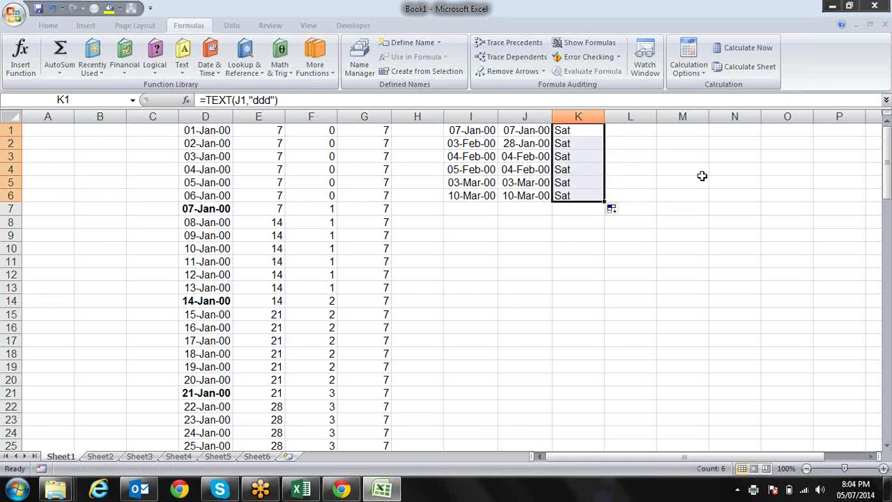
Select I1:J6 and apply two-decimal Number format, then General format.
left_click(470, 169)
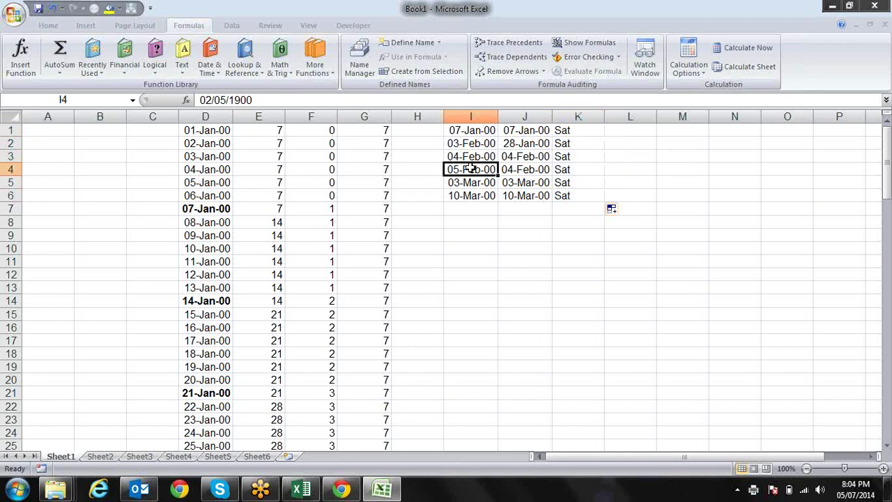
key("Right")
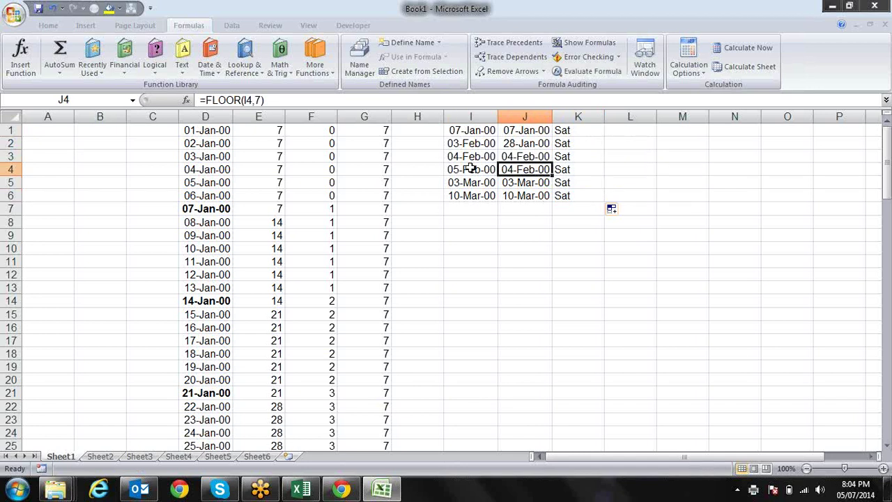
key("Left")
key("Up")
key("Up")
key("Up")
key("shift+Right")
key("ctrl+shift+Down")
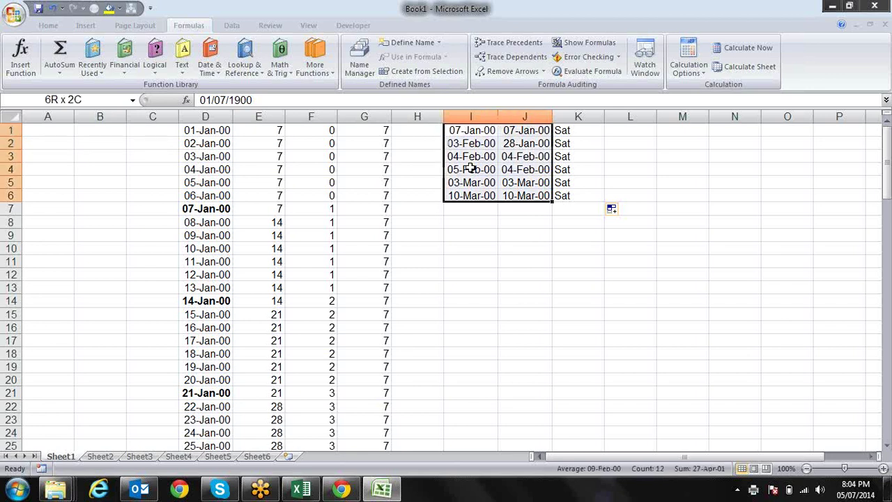
key("ctrl+1")
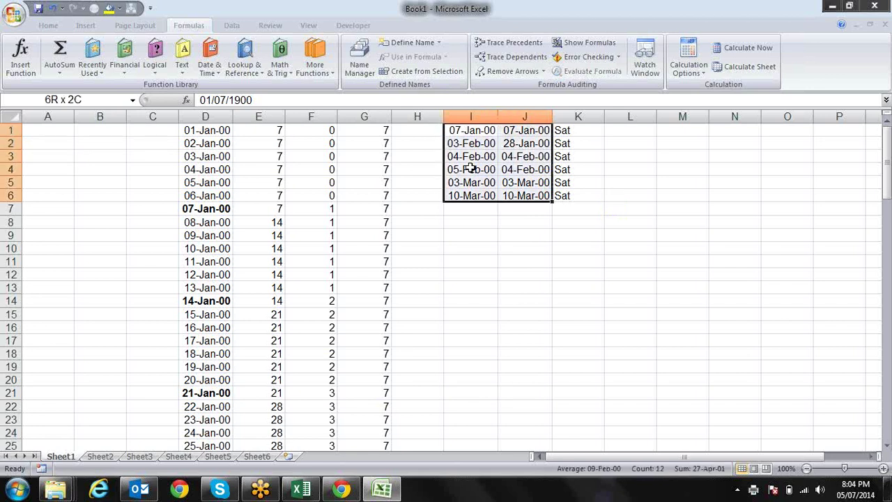
key("ctrl+shift+1")
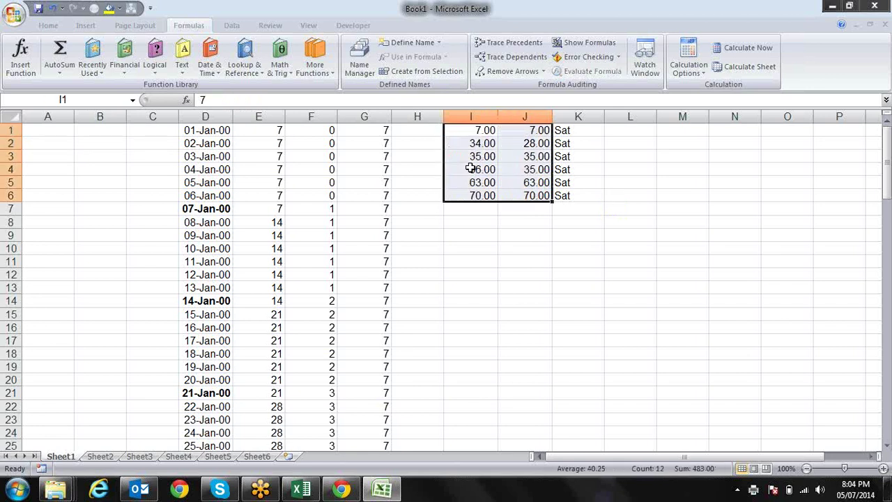
key("ctrl+shift+grave")
Format the CEILING results in I1:I6 and FLOOR results in J1:J6 as dates.
key("Right")
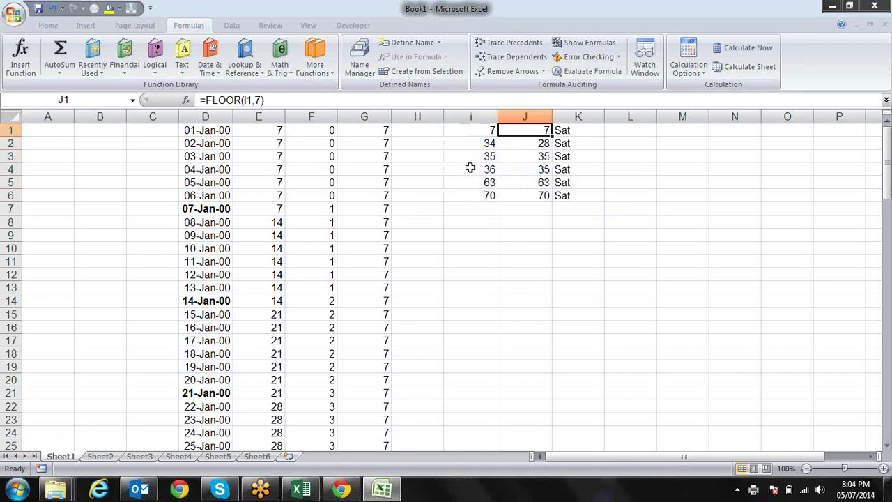
key("Down")
key("Down")
key("Down")
key("Down")
key("Up")
key("Up")
key("Up")
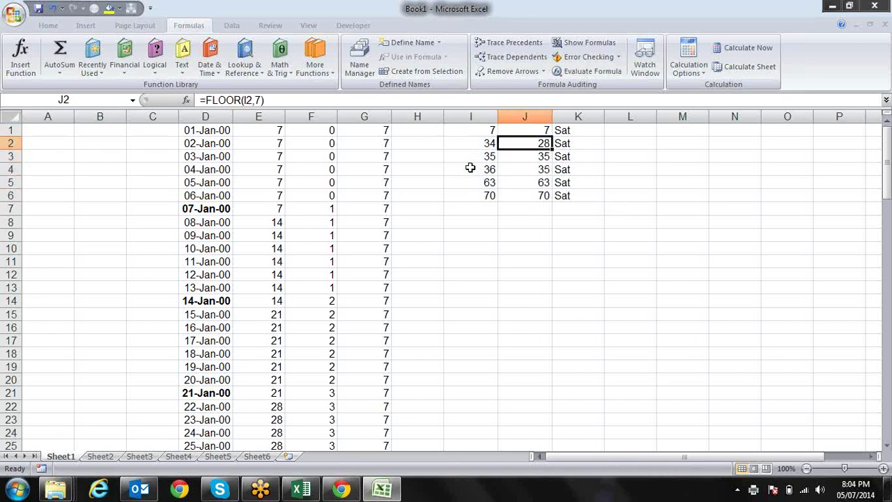
key("Up")
key("Down")
key("Down")
key("Down")
key("Down")
key("Up")
key("Up")
key("Up")
key("Up")
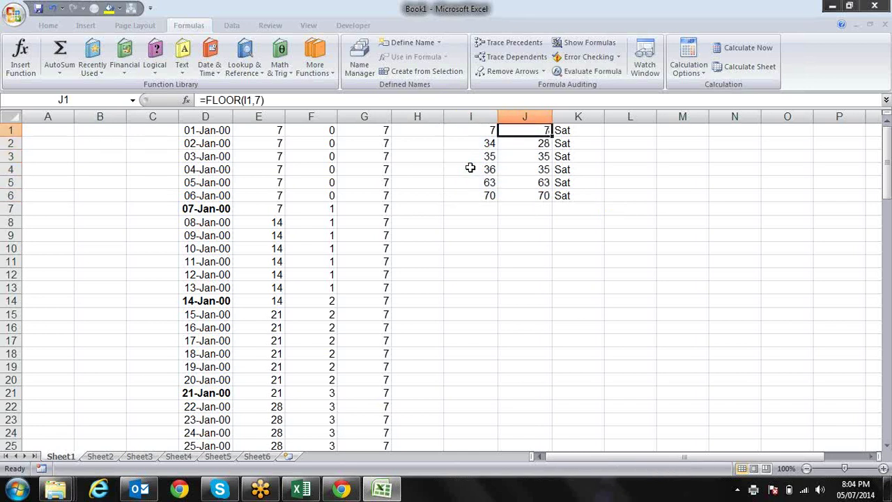
key("Left")
key("ctrl+shift+Down")
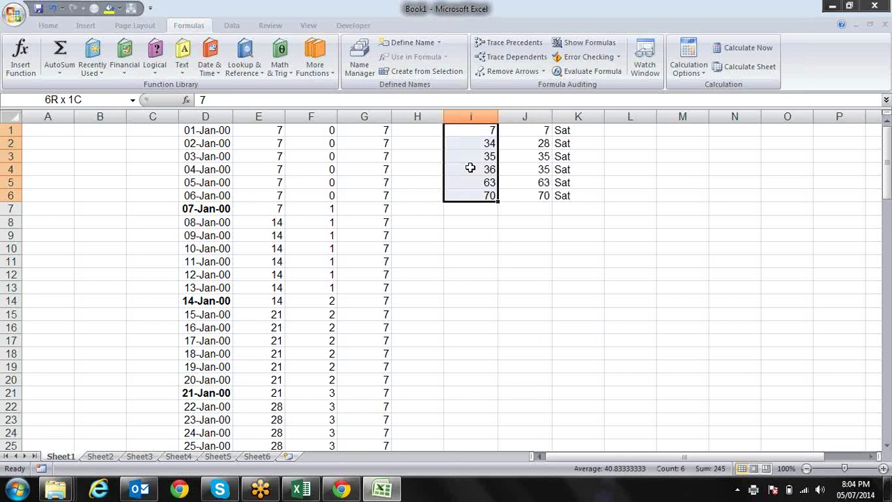
key("ctrl+shift+3")
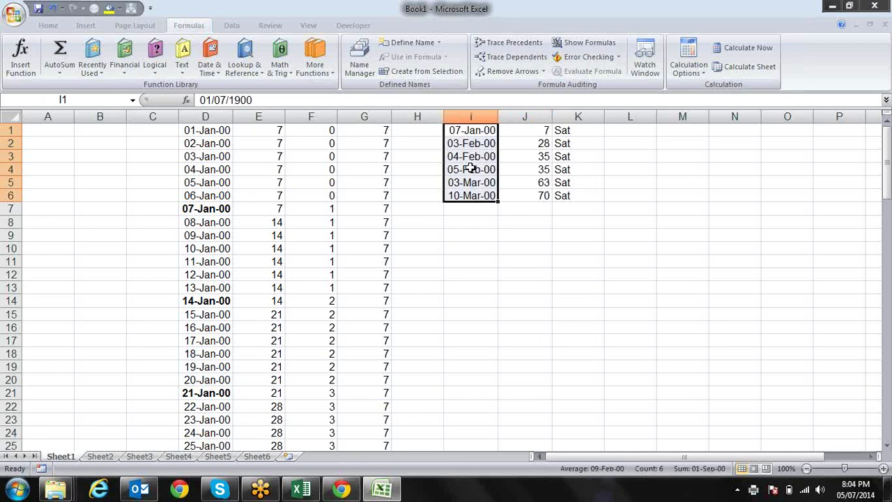
key("Right")
key("ctrl+shift+Down")
key("ctrl+shift+3")
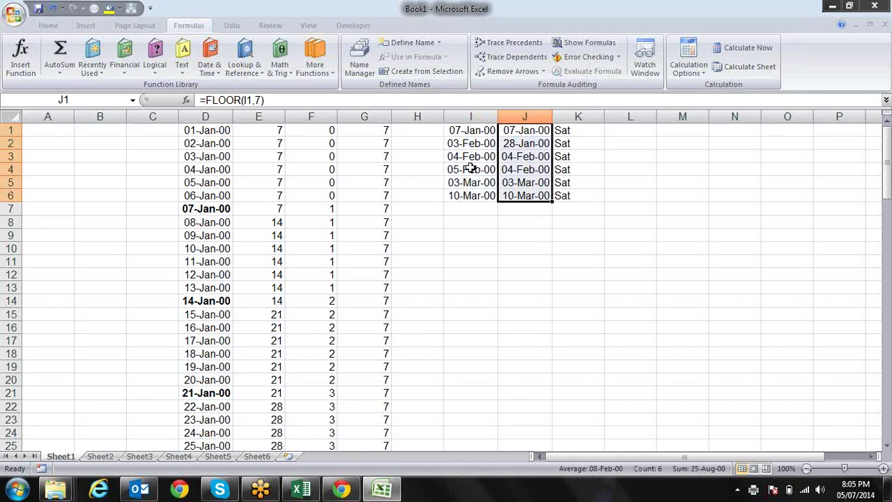
Delete all the date demonstration data from D1 through column K, ending at A1.
key("Up")
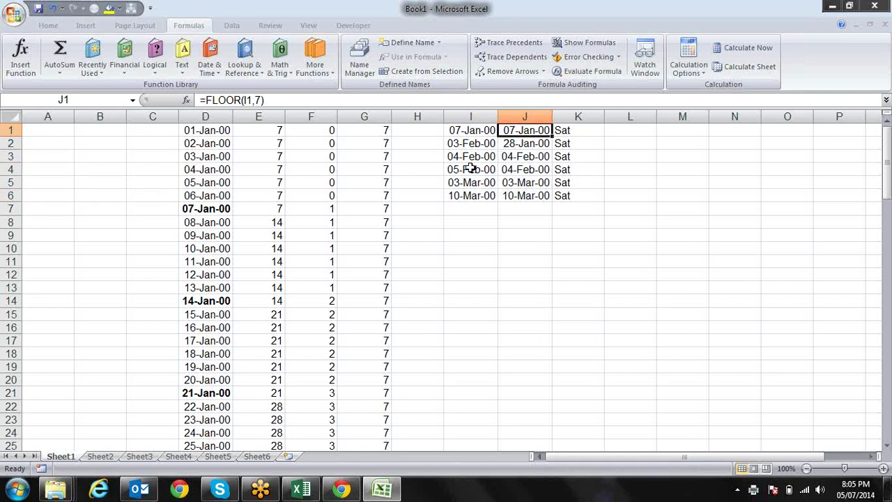
key("Left")
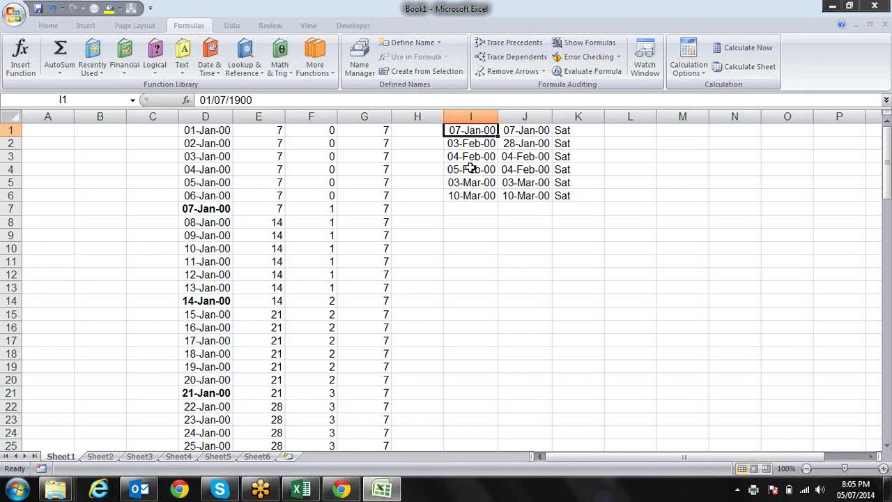
key("Left")
key("Left")
key("Left")
key("Left")
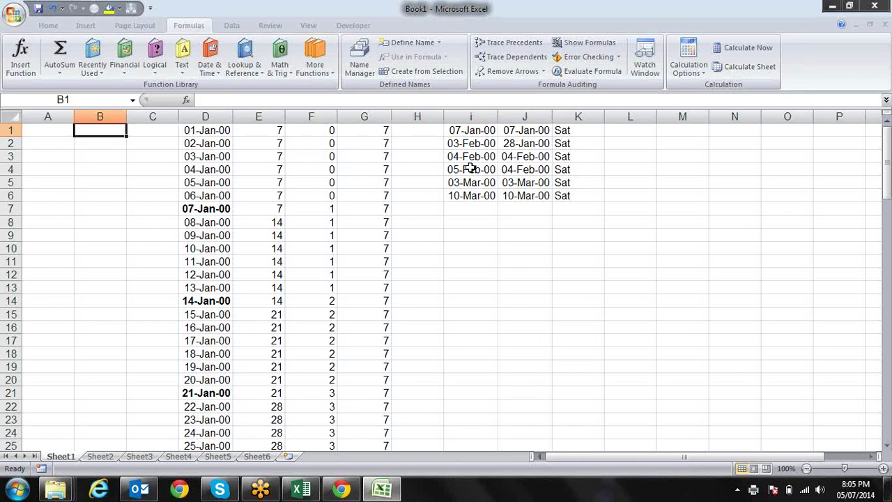
key("Right")
key("Right")
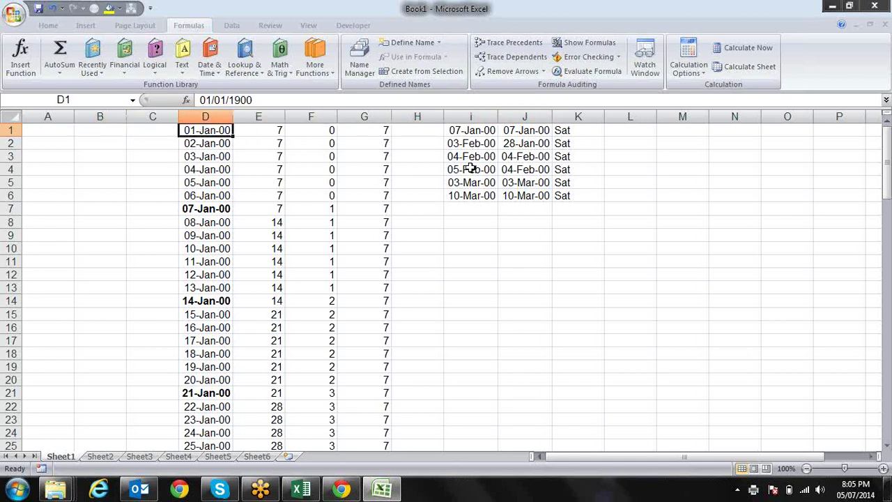
key("shift+Right")
key("shift+Right")
key("shift+Right")
key("shift+Right")
key("shift+Right")
key("shift+Right")
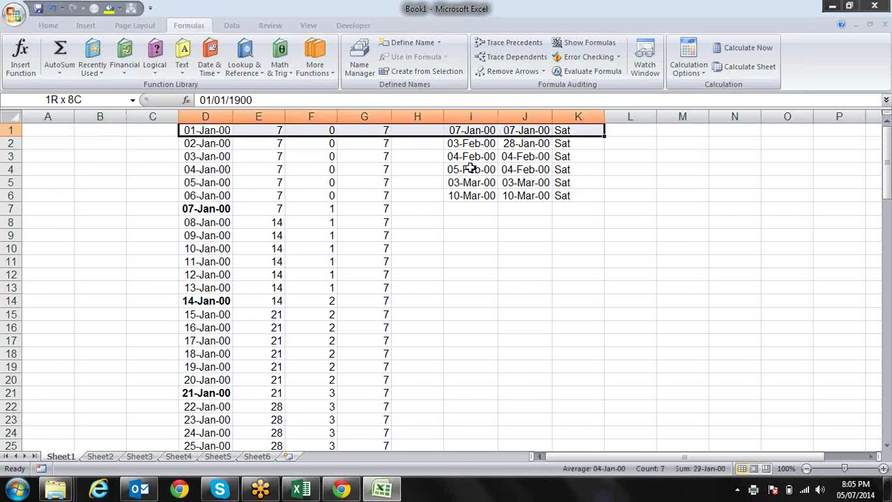
key("ctrl+shift+Down")
key("Delete")
key("ctrl+Home")
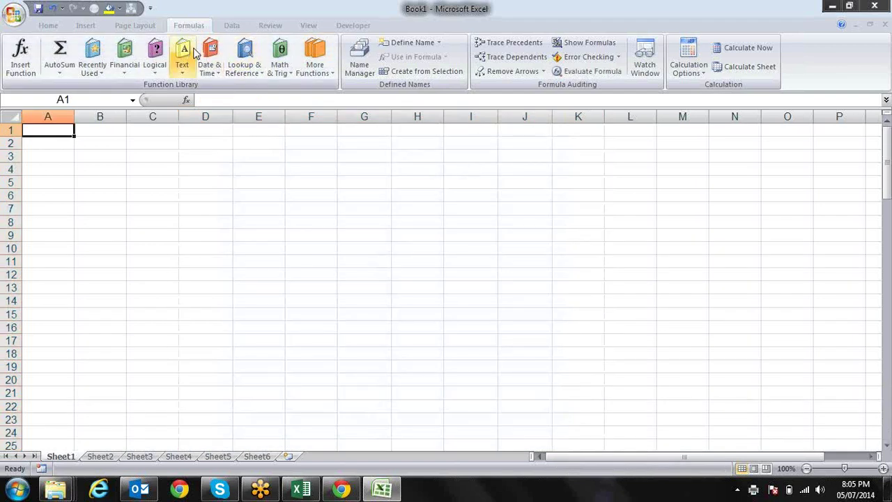
left_click(249, 69)
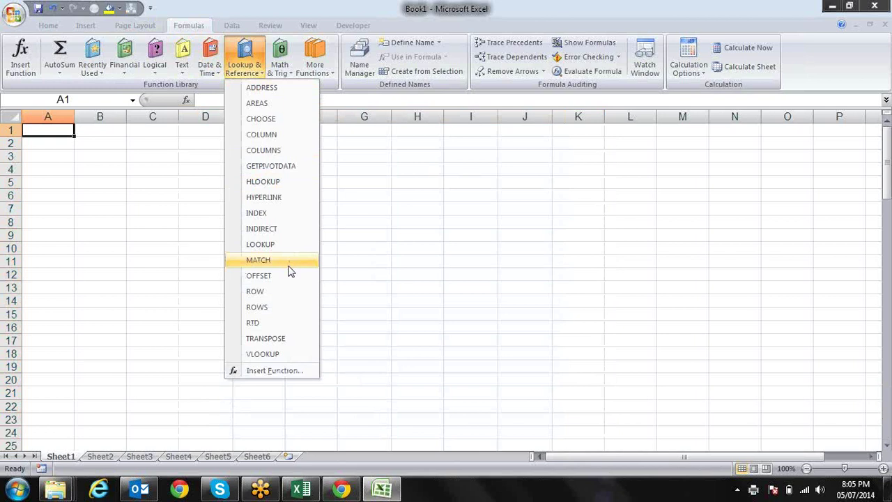
key("Up")
key("Up")
key("Up")
key("Up")
key("Down")
key("Down")
key("Down")
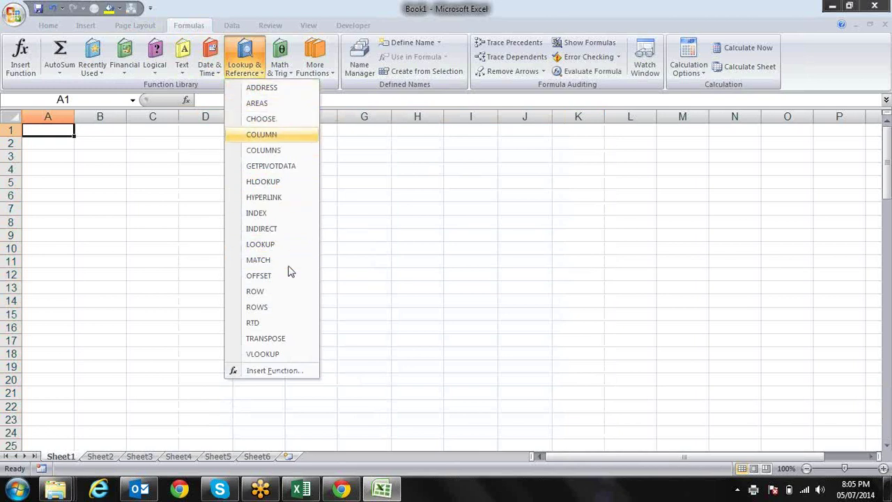
left_click(280, 65)
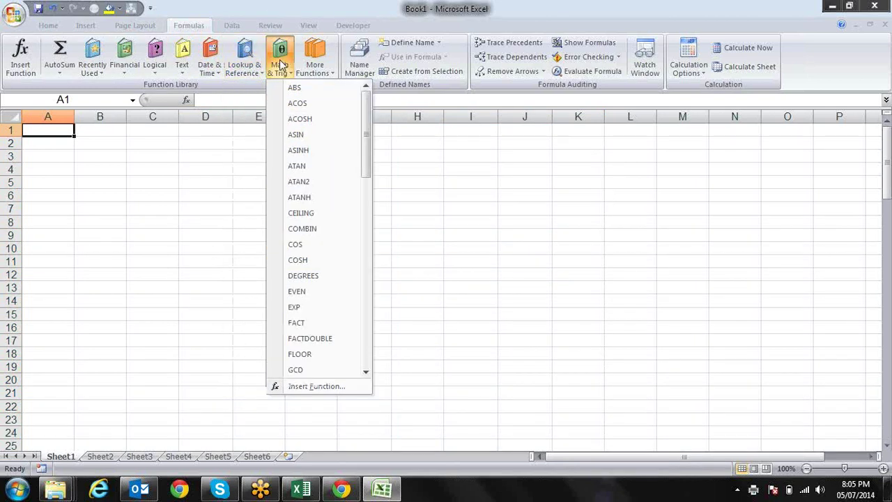
key("Down")
key("Down")
key("Down")
key("Down")
key("Down")
key("Down")
key("Down")
key("Down")
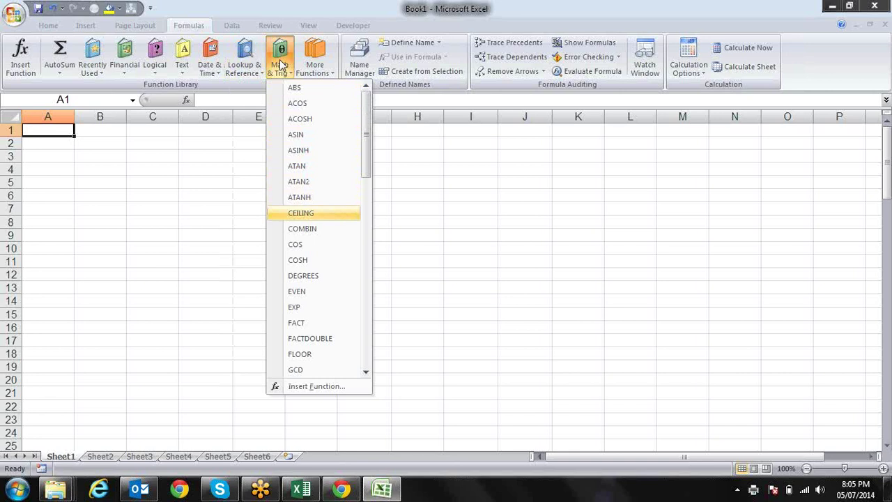
key("Down")
key("Escape")
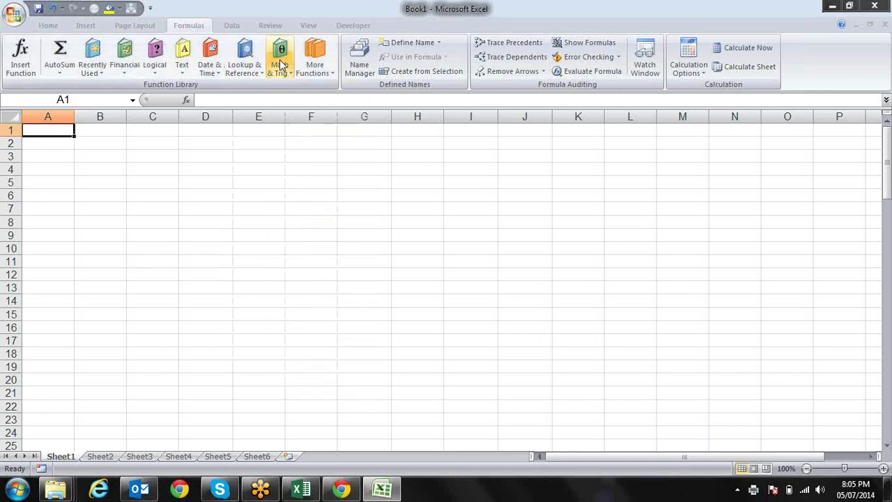
key("Right")
key("Right")
key("Down")
key("Down")
Enter 5 in C2 and 2 in C3, and make both bold.
key("Up")
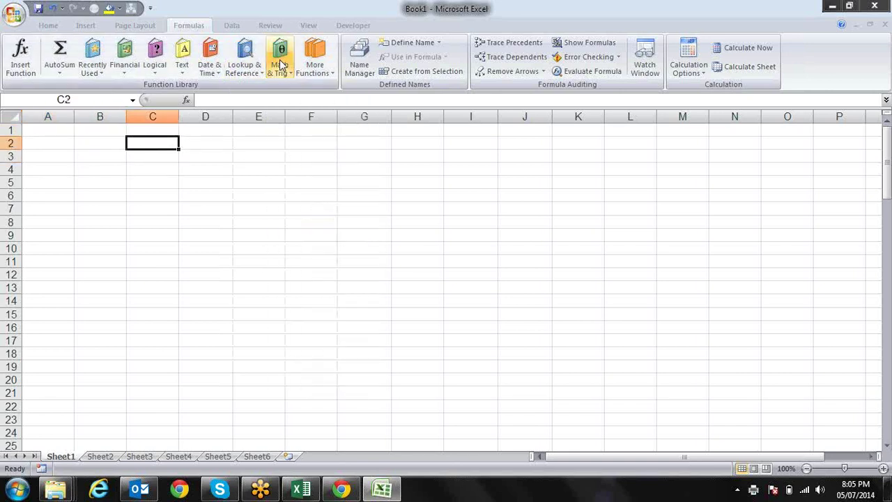
type("5")
key("Return")
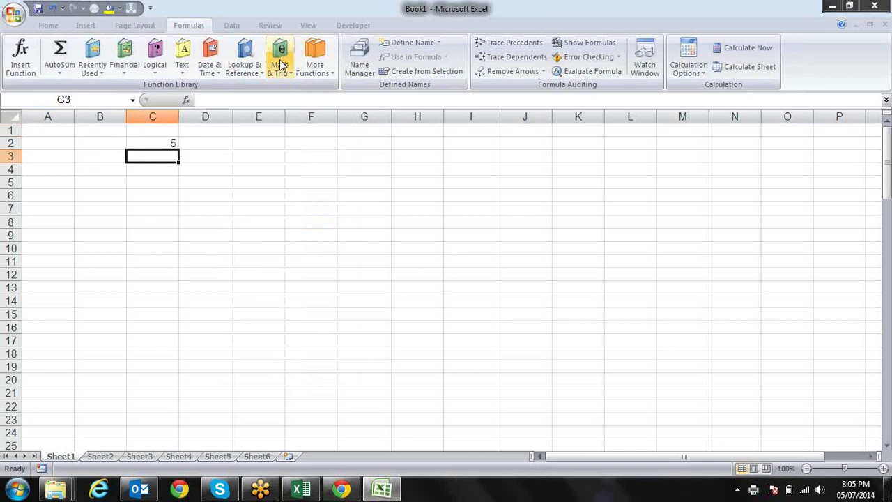
type("2")
key("Return")
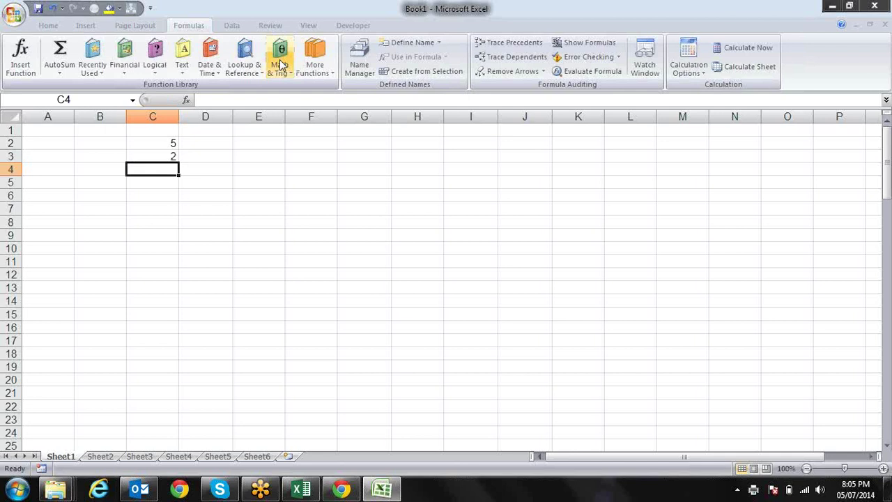
key("Up")
key("Up")
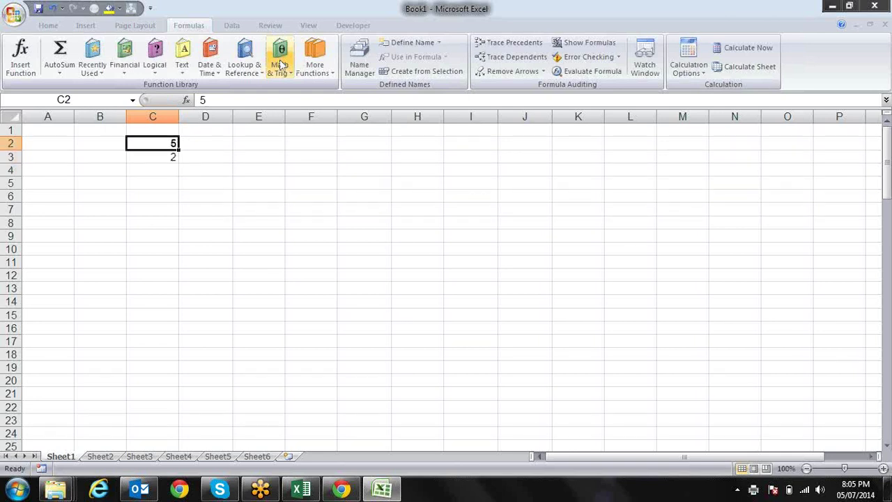
key("Down")
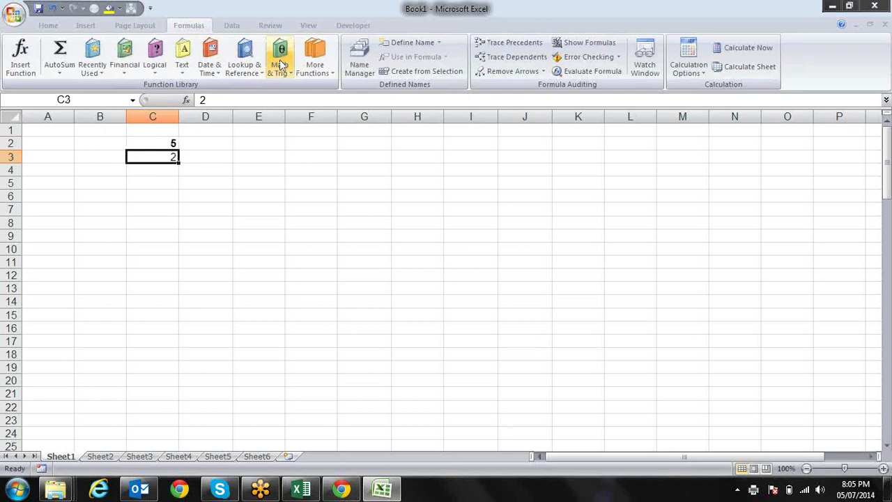
Enter the formula =COMBIN(C2,C3) in C4.
key("Down")
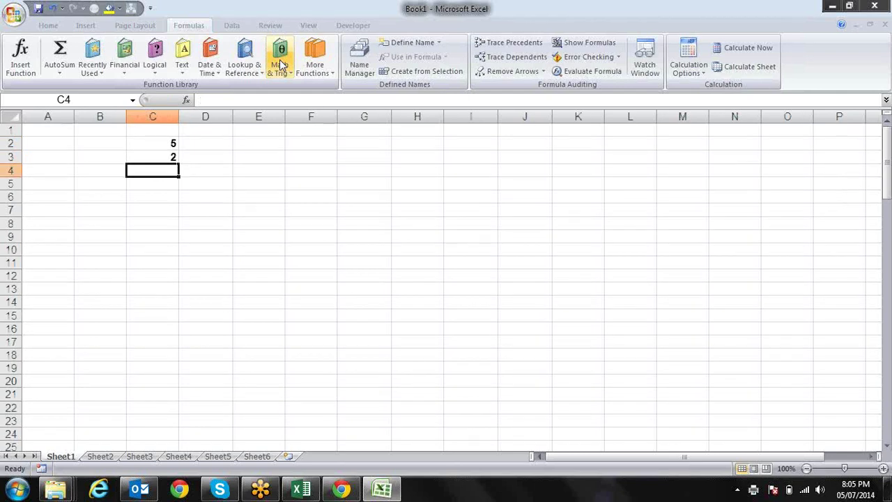
type("=C")
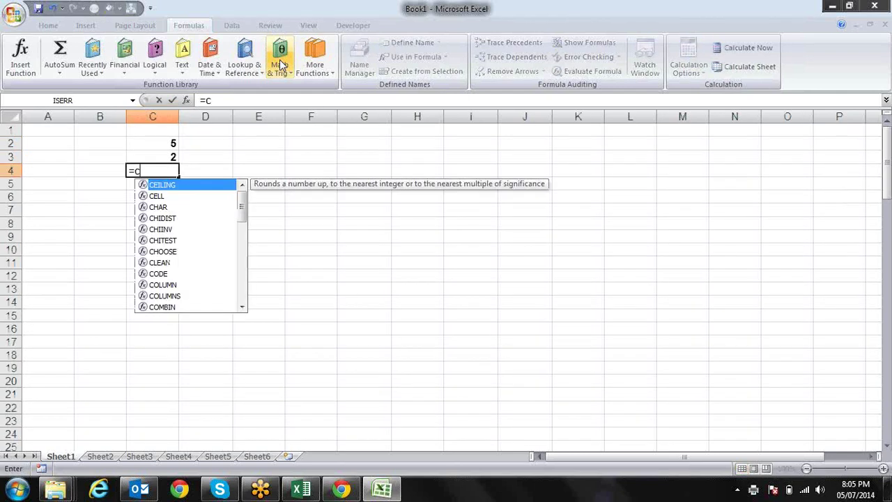
type("OB")
key("BackSpace")
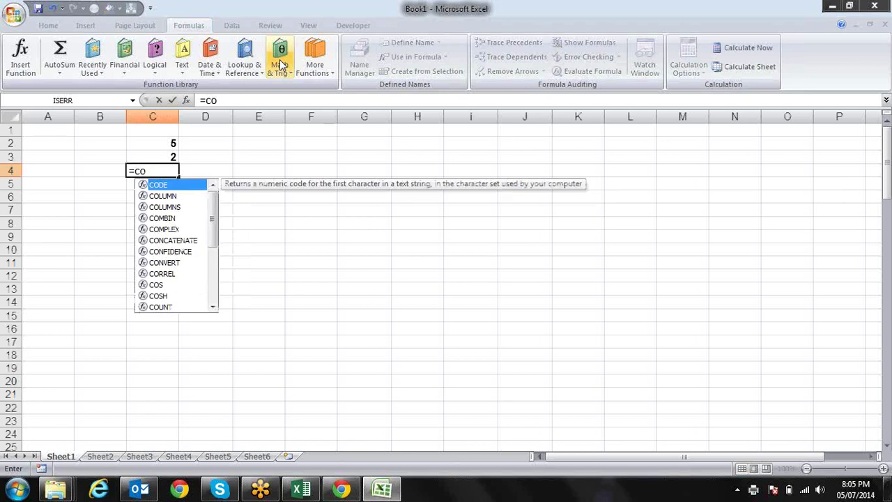
type("M")
key("Tab")
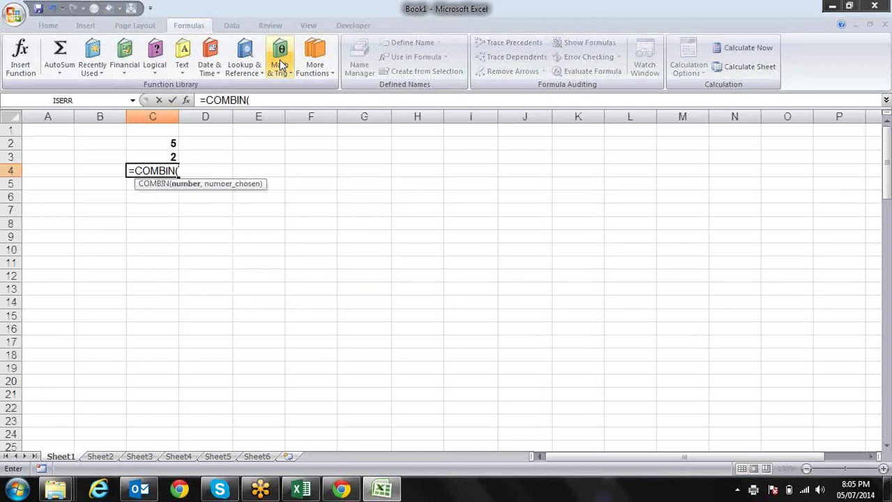
key("Up")
key("Up")
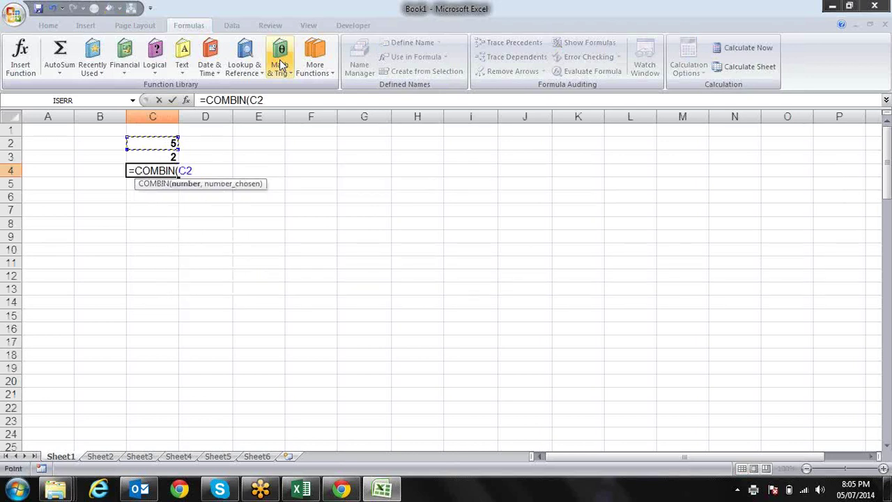
type(",")
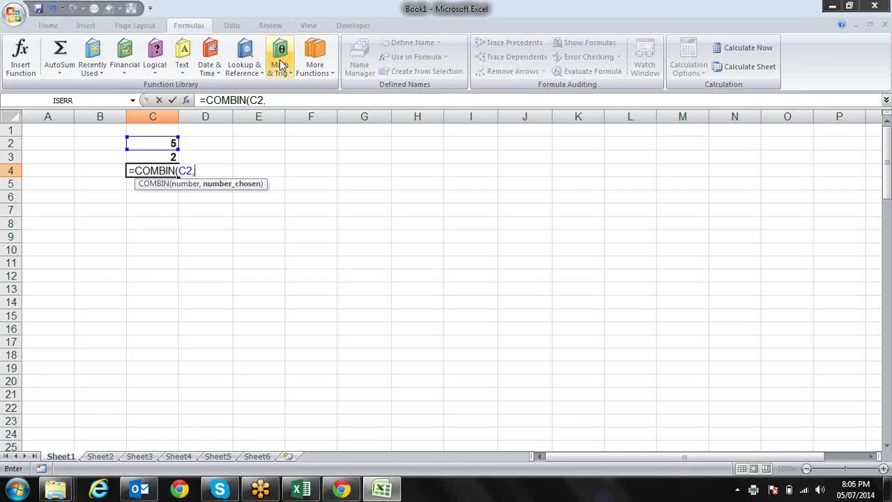
key("Up")
type(")")
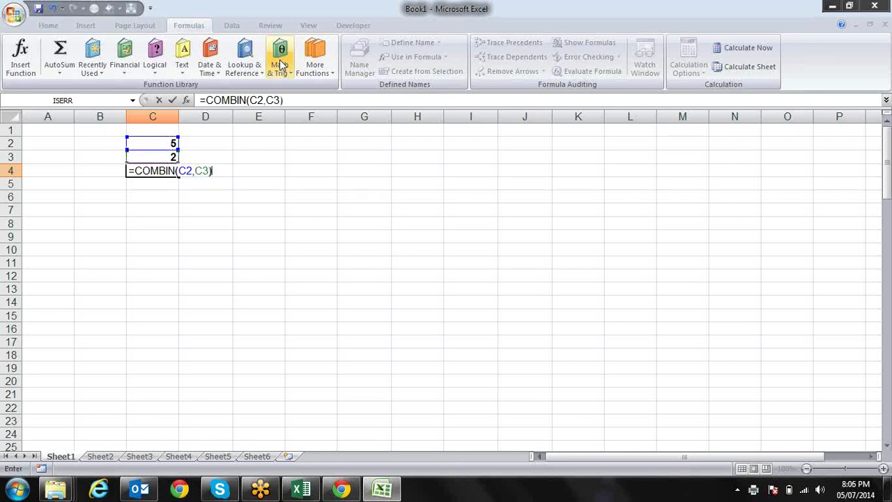
key("Return")
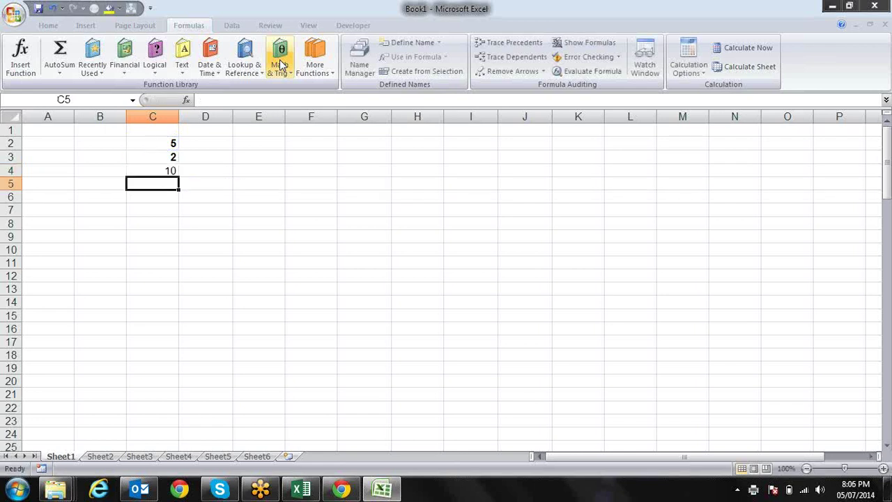
Change C3 to 4 so the COMBIN result in C4 becomes 5.
key("Up")
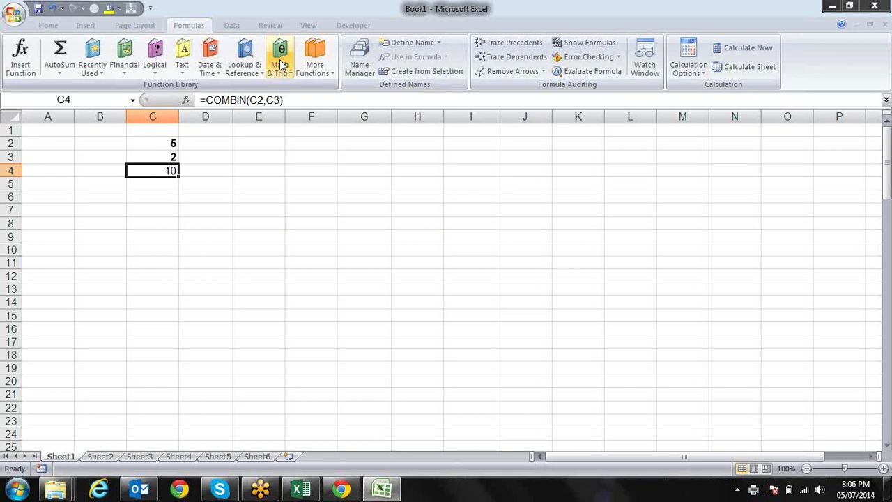
key("Up")
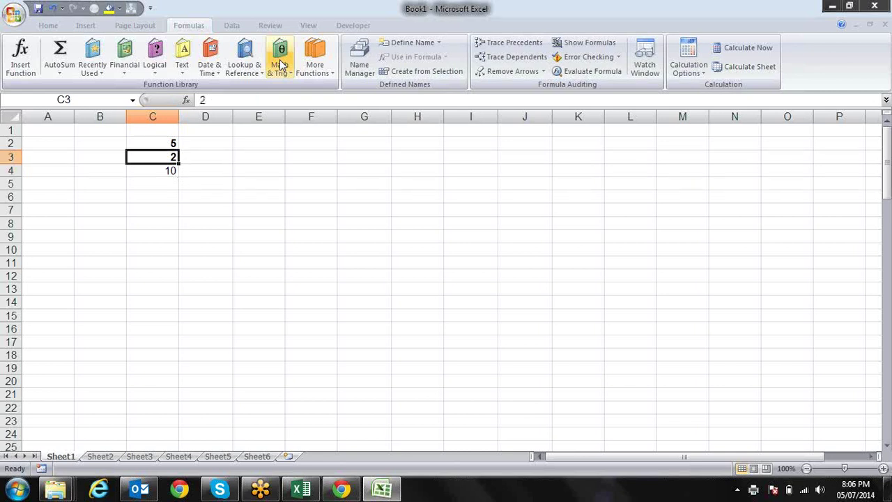
type("4")
key("Return")
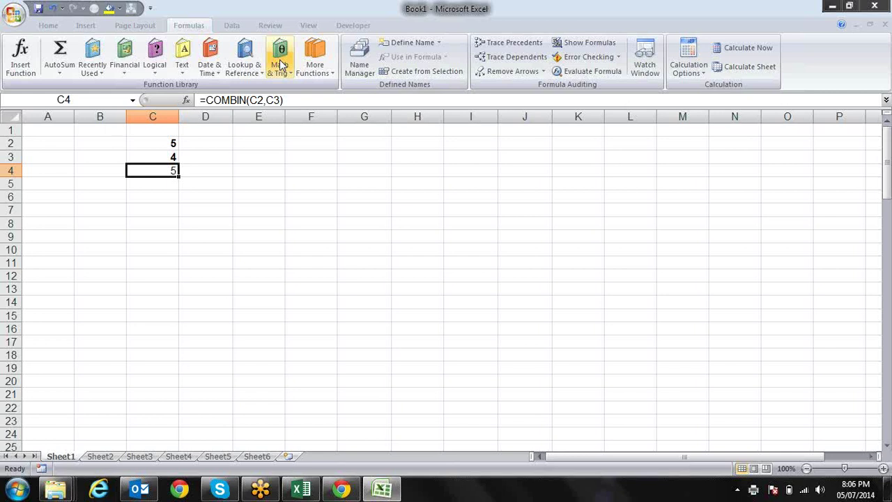
Clear the old COMBIN example values from C2:C4.
key("Up")
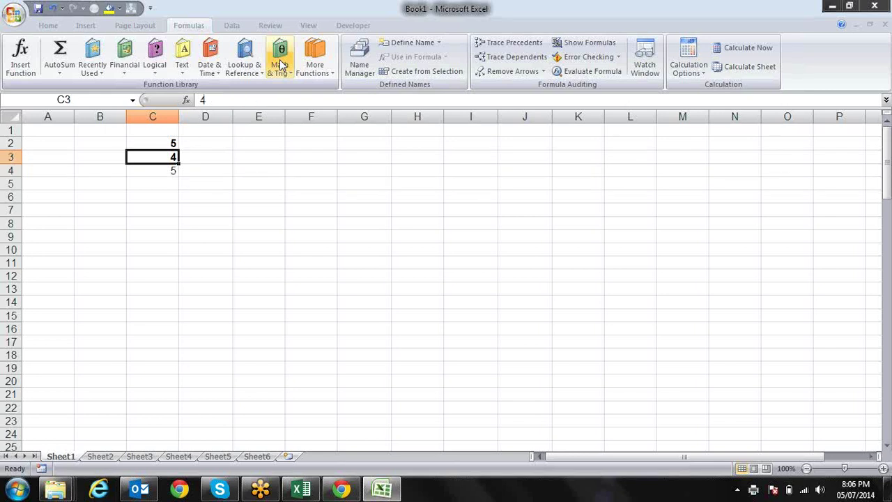
key("Up")
key("shift+Down")
key("shift+Down")
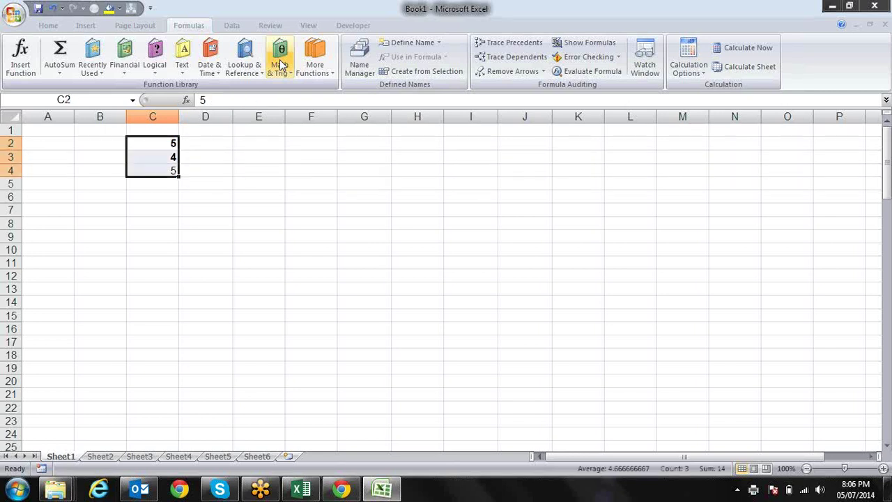
key("Delete")
key("shift+Up")
key("shift+Up")
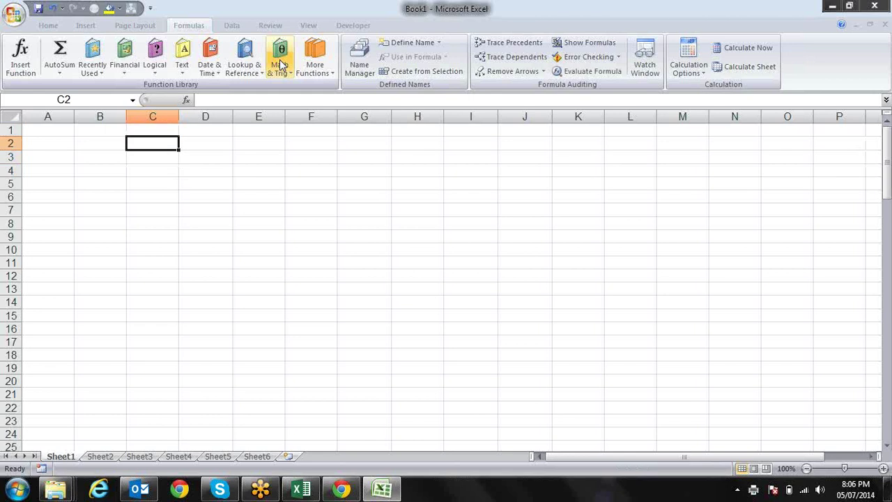
Enter 1, 2, 3 in C2:C4 and extend the series down to 20 in C21.
left_click(283, 64)
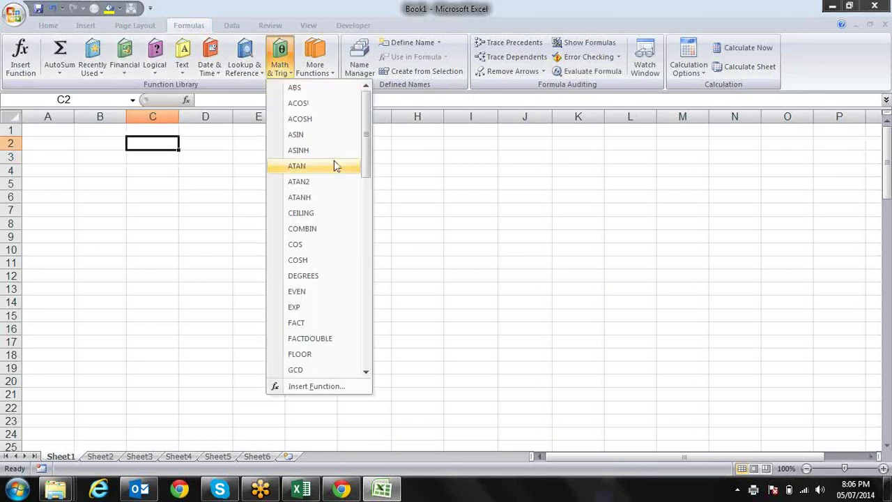
left_click_drag(368, 160, 367, 187)
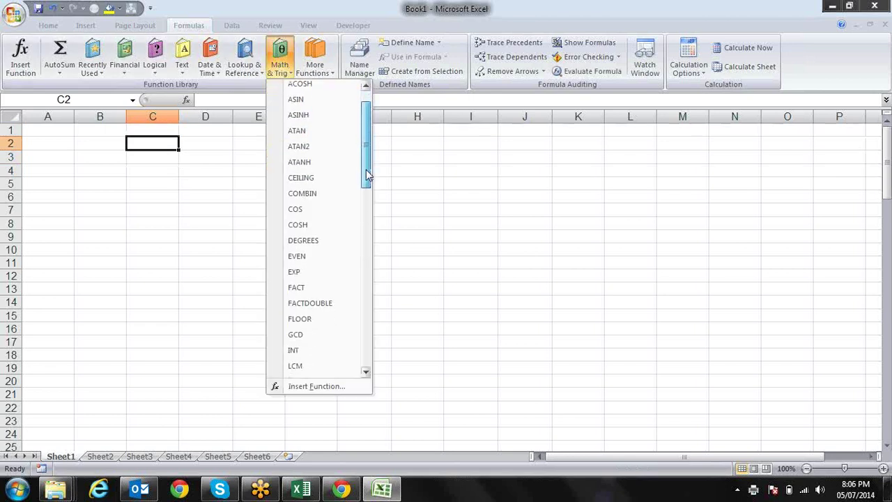
key("Escape")
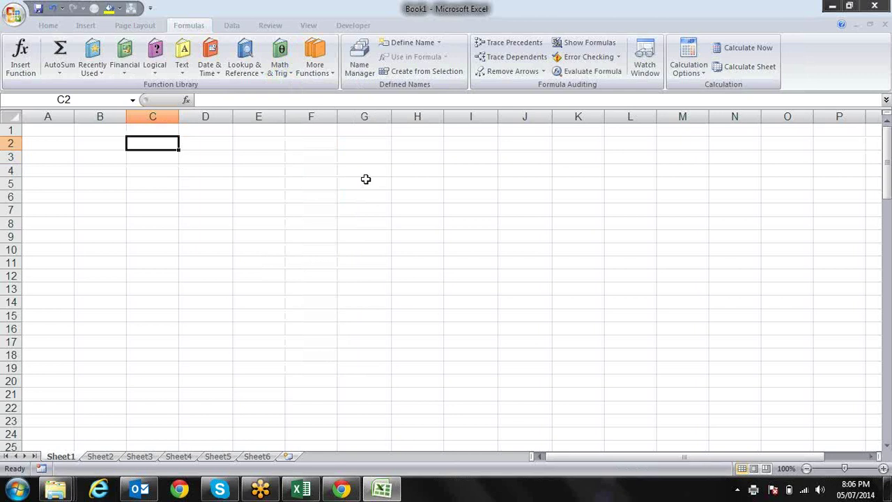
type("1 2")
key("Return")
type("3")
key("Up")
key("Up")
key("Up")
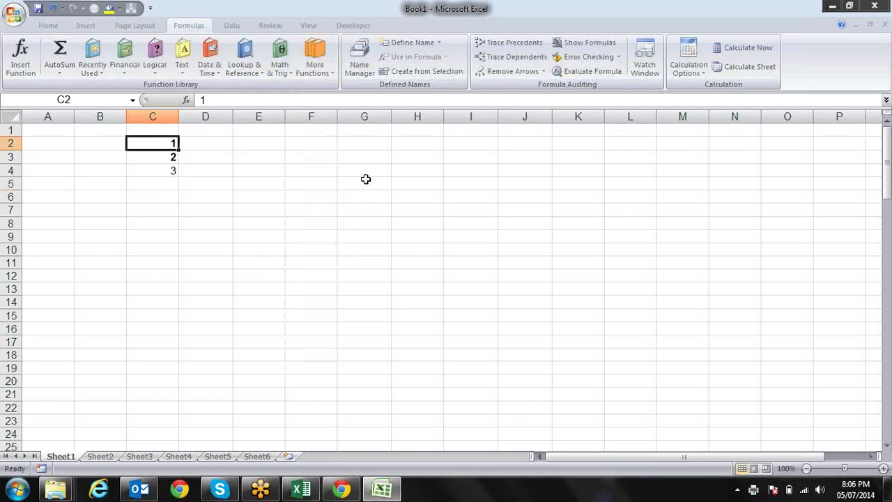
key("shift+Down")
key("shift+Down")
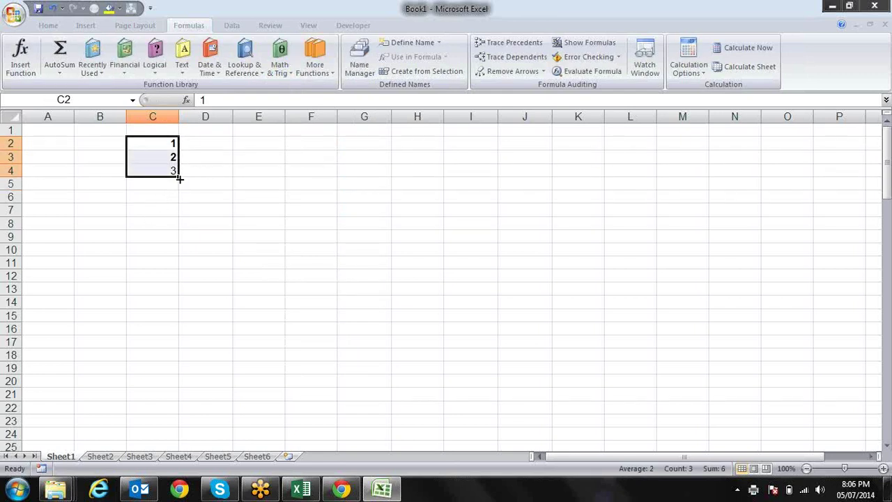
left_click_drag(179, 178, 175, 402)
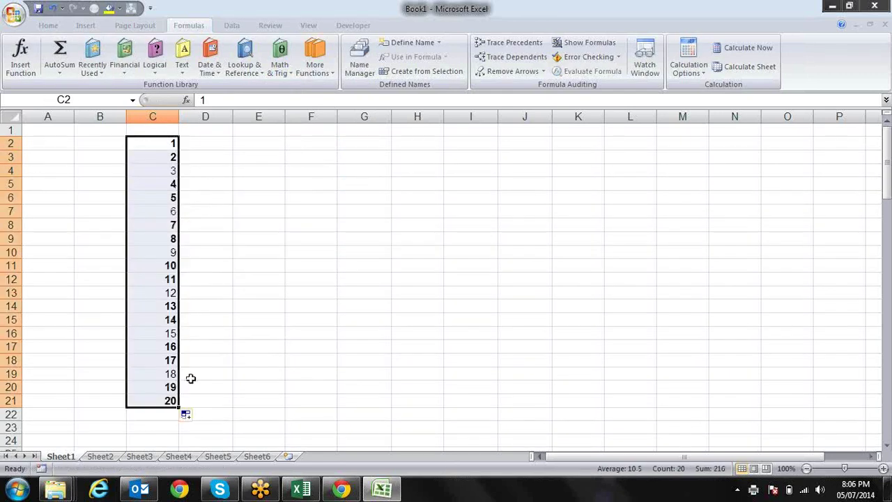
Type the headers Even in D1 and Odd in E1.
left_click(211, 150)
type("=")
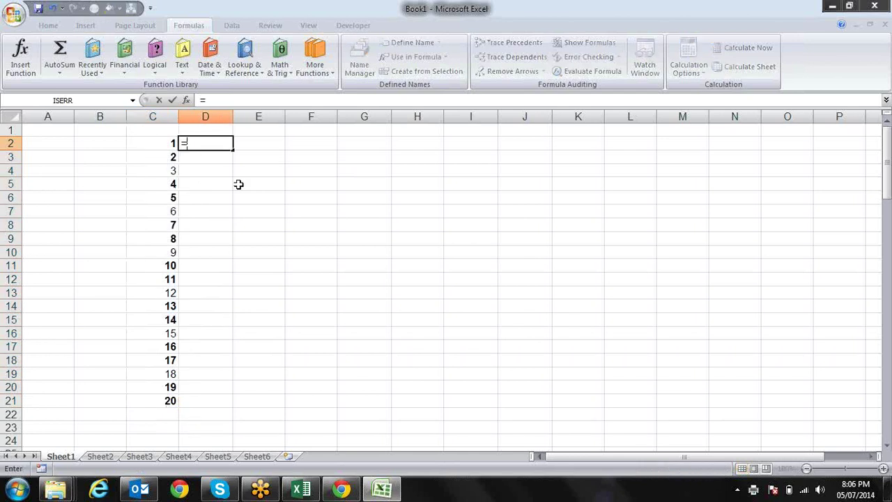
key("Escape")
key("Up")
type("Eve")
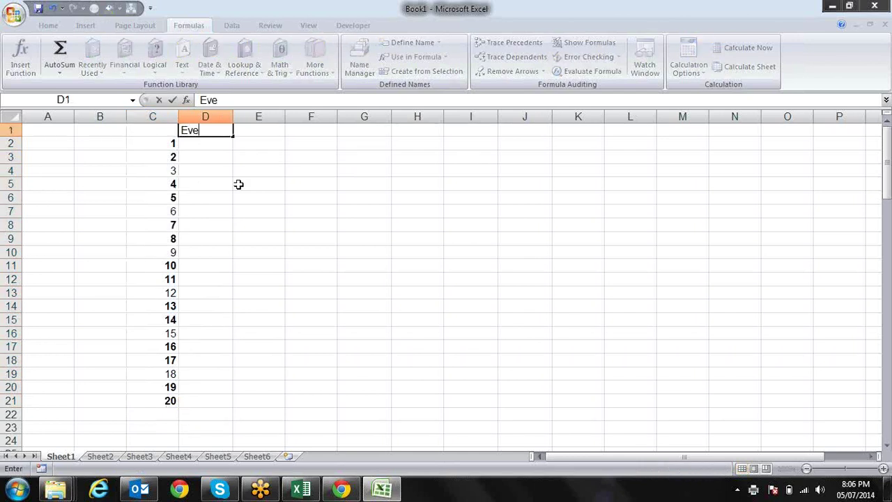
type("n")
key("Tab")
left_click(238, 184)
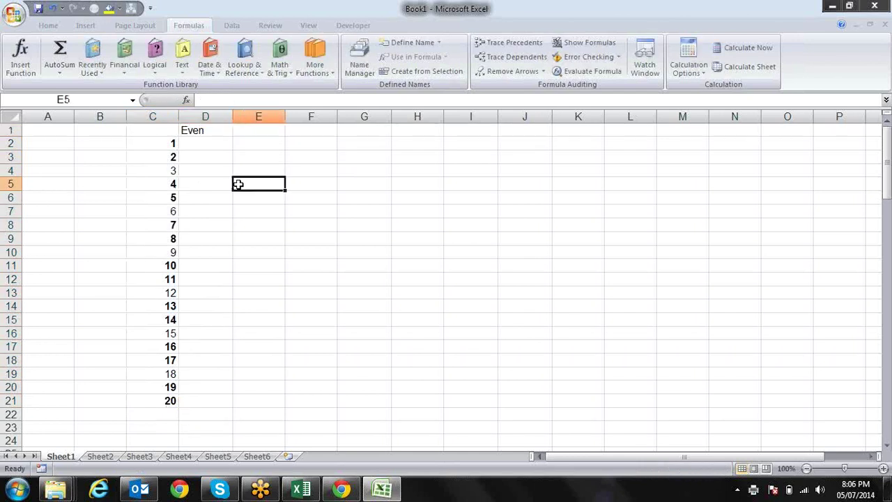
key("Up")
key("Up")
key("Up")
key("Up")
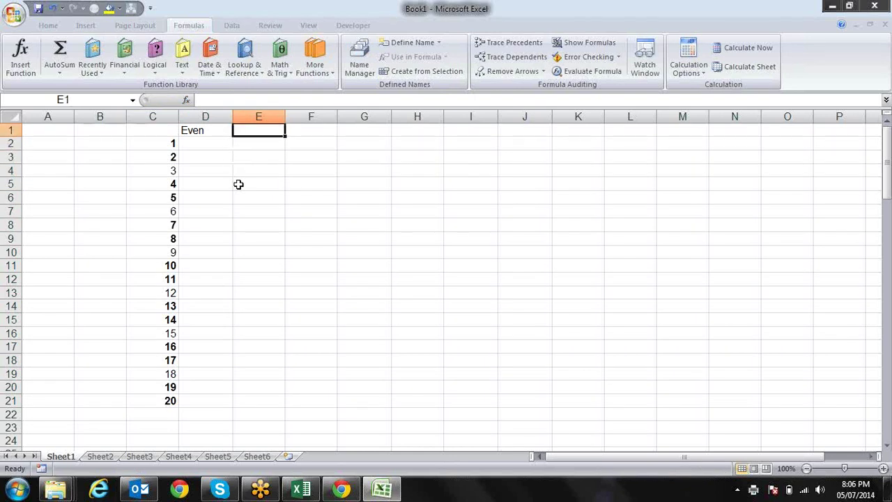
type("Odd")
key("Return")
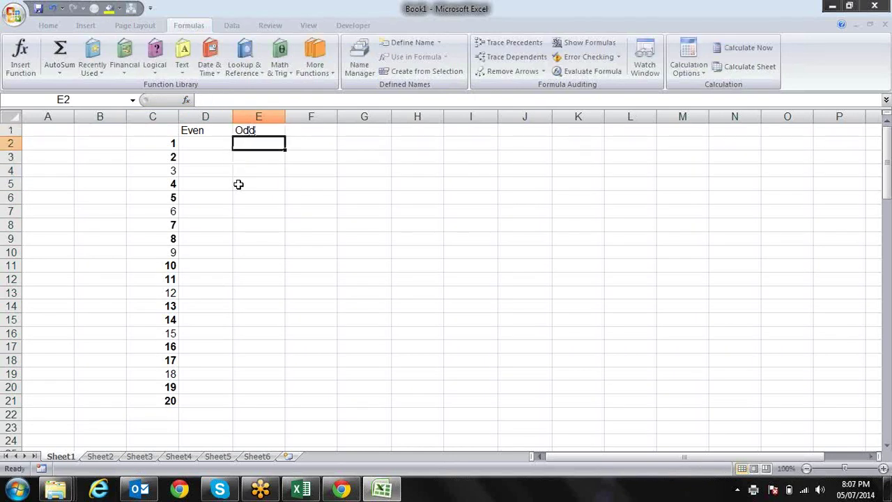
Enter =EVEN(C2) in D2 in General format and fill it down to D21.
key("Left")
type("=ev")
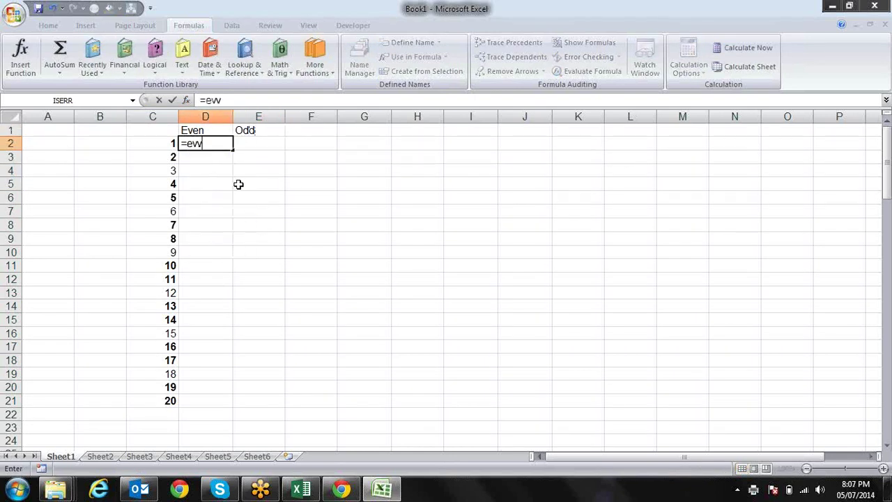
key("Tab")
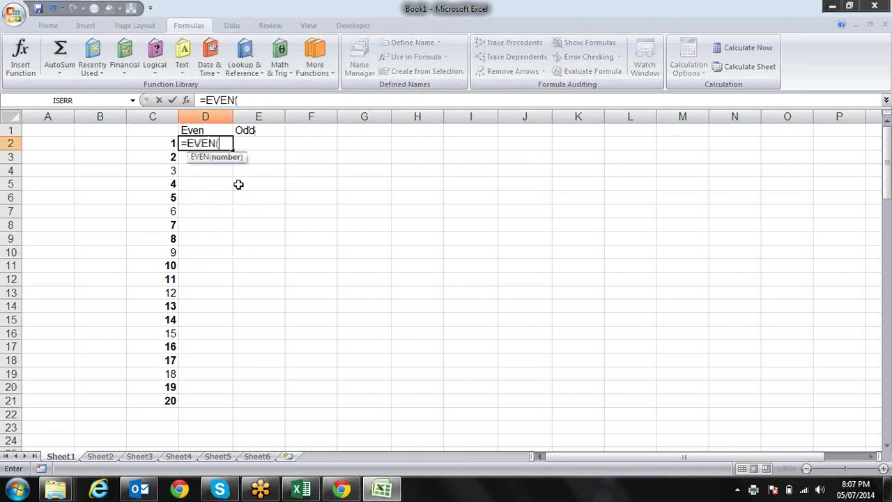
key("Left")
type(")")
key("ctrl+Return")
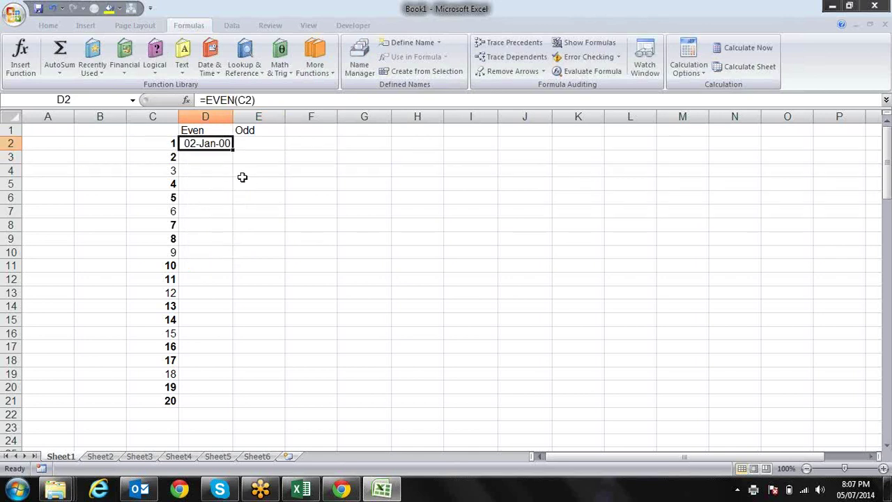
key("ctrl+shift+asciitilde")
double_click(234, 150)
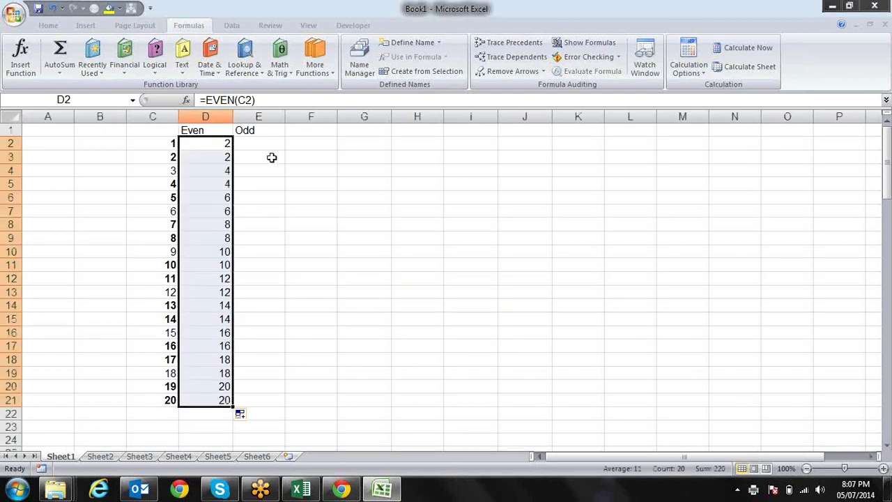
left_click(216, 157)
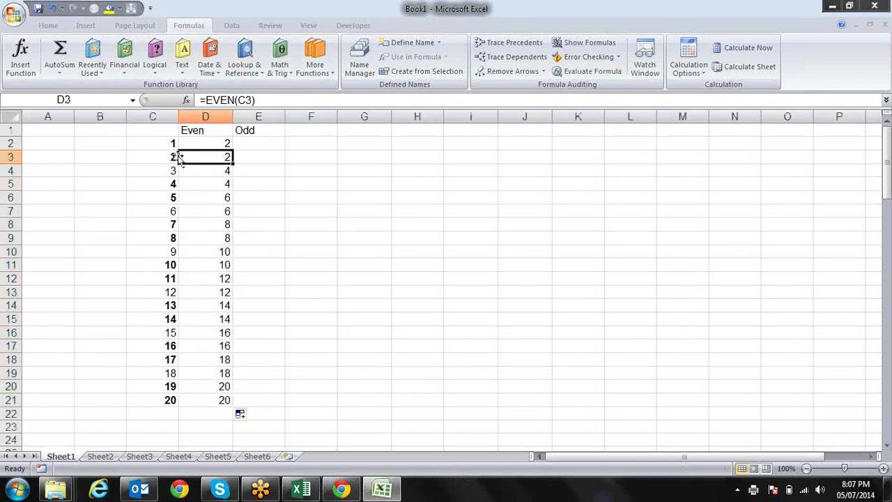
left_click(176, 157)
Enter =ODD(C2) in E2 and copy it down through E21, giving 1, 3, 3, 5…21.
left_click(227, 157)
left_click(259, 143)
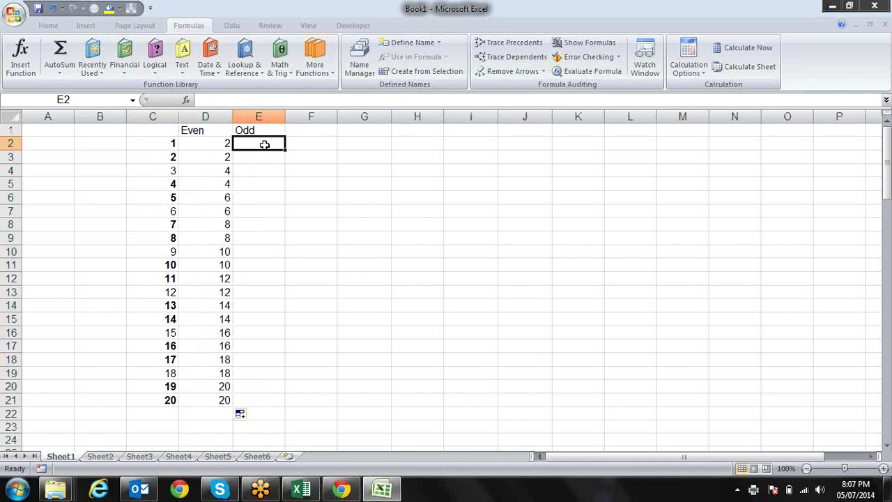
type("=")
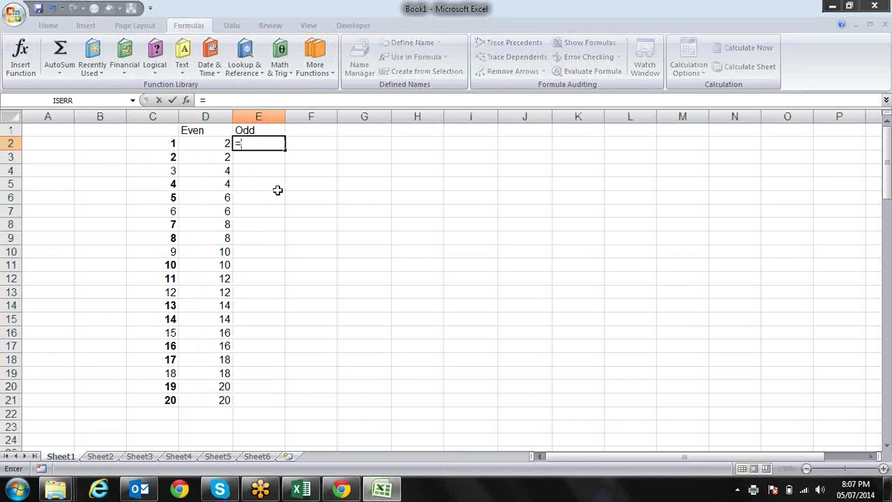
type("odd")
key("Tab")
key("Left")
key("Left")
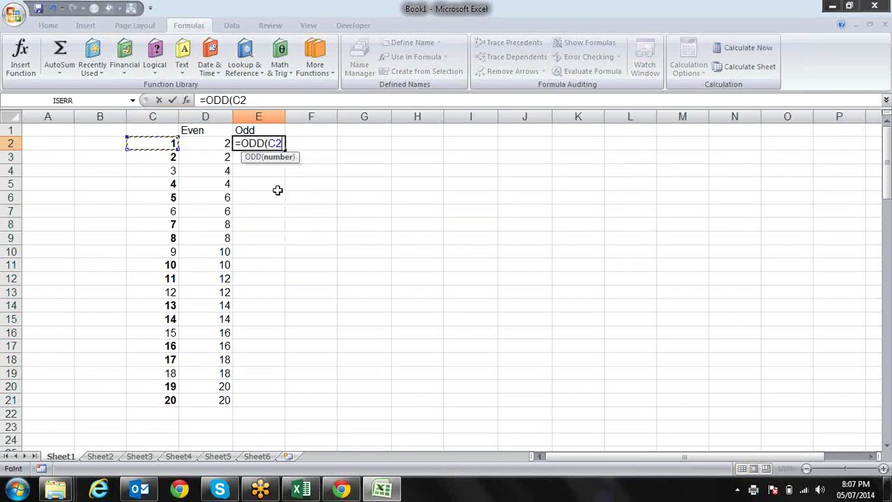
type(")")
key("Return")
key("Up")
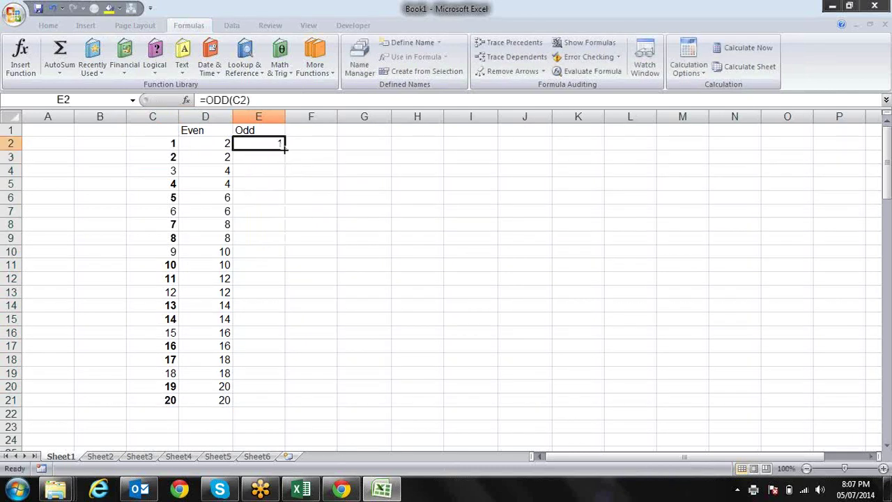
double_click(285, 148)
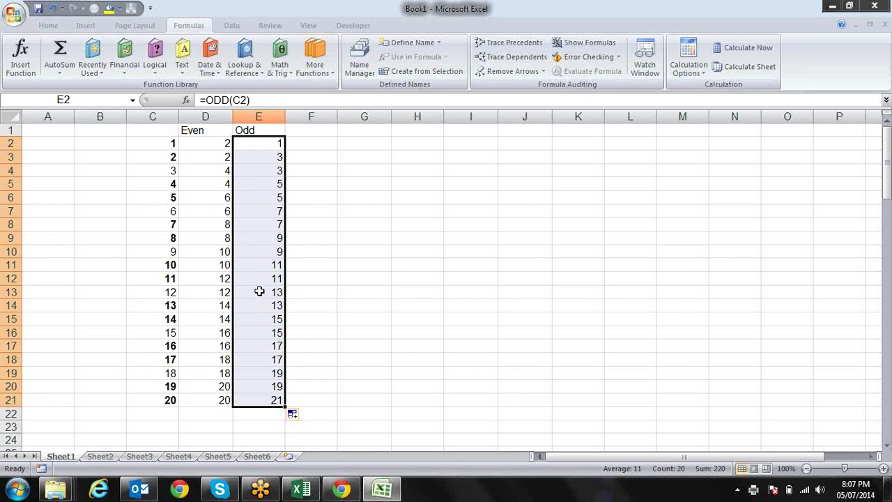
key("Up")
key("Right")
key("Right")
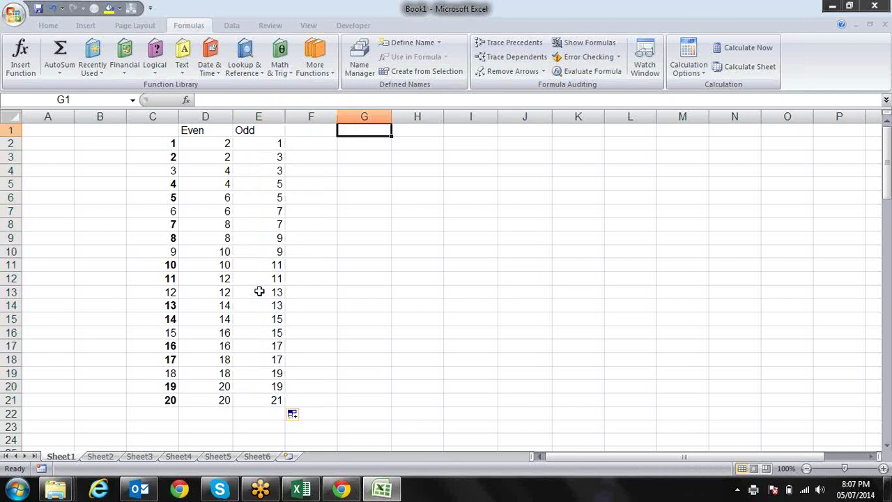
Put the value 5 in cell G2.
left_click(306, 70)
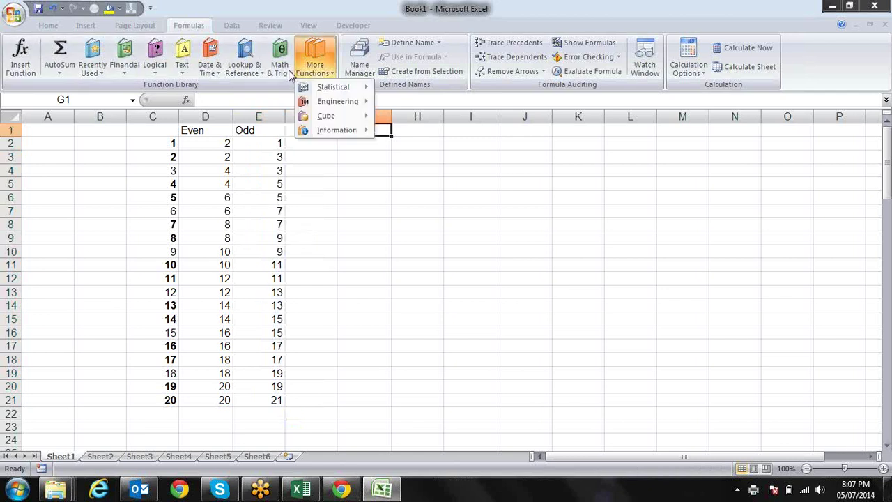
left_click(290, 75)
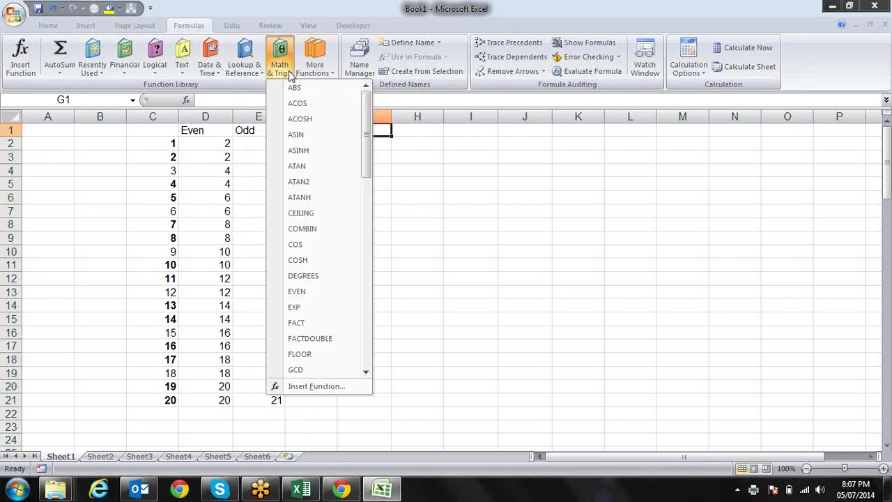
left_click(290, 75)
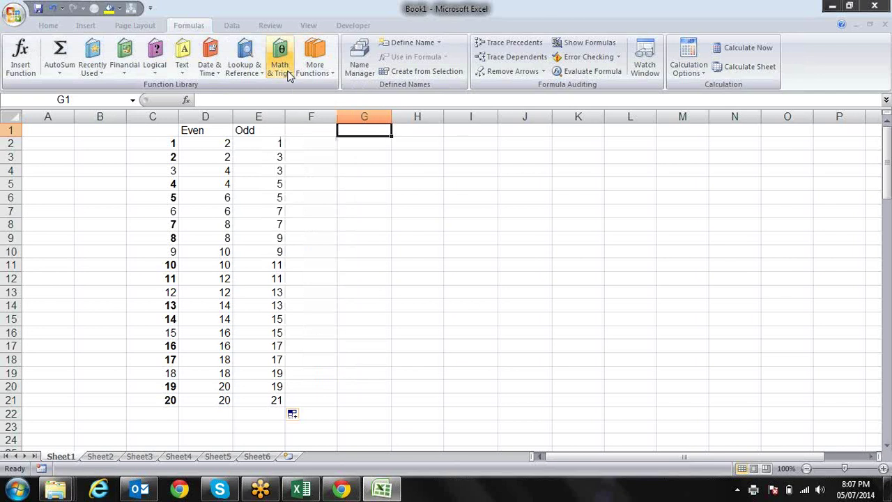
key("Down")
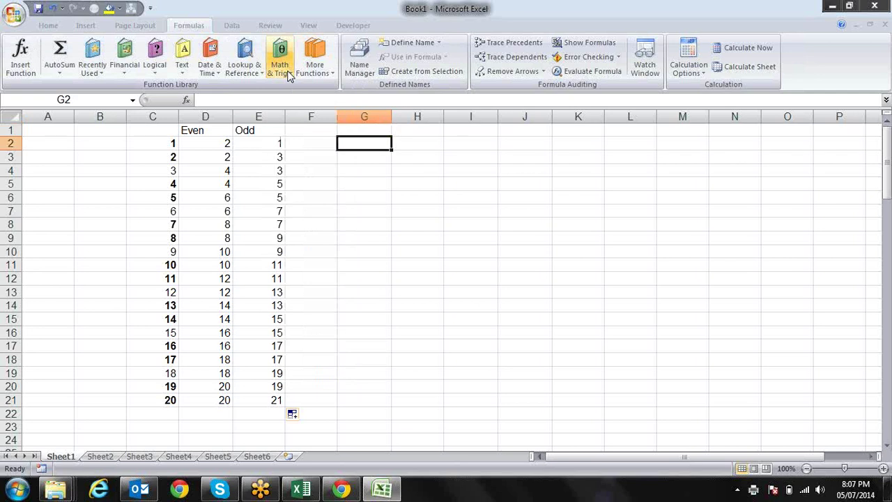
type("5")
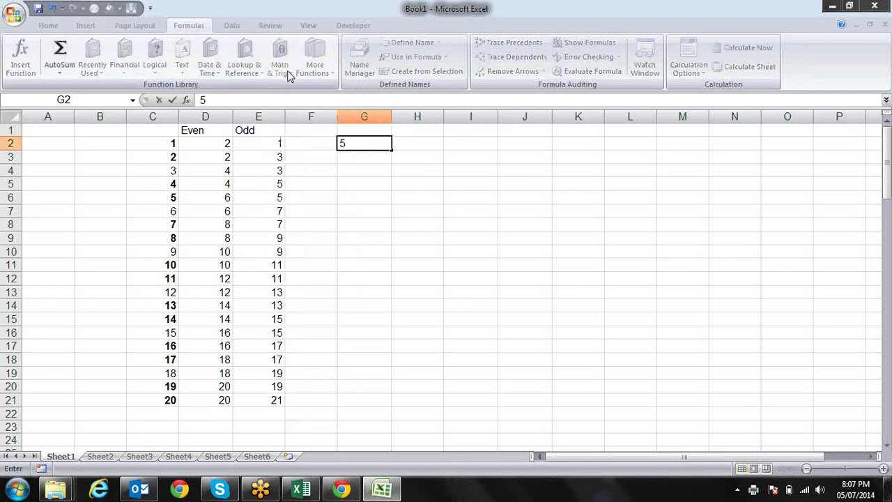
key("Return")
Enter =FACT(G2) in G3, returning 120.
type("=fa")
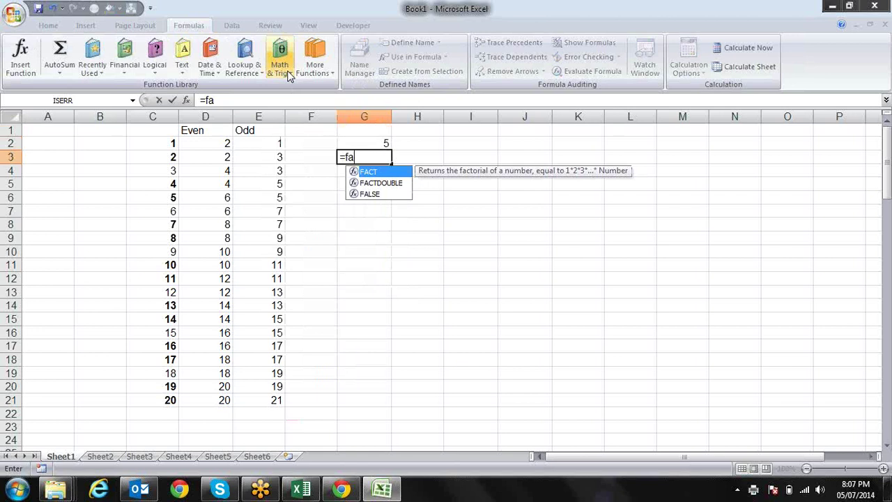
key("Tab")
key("Up")
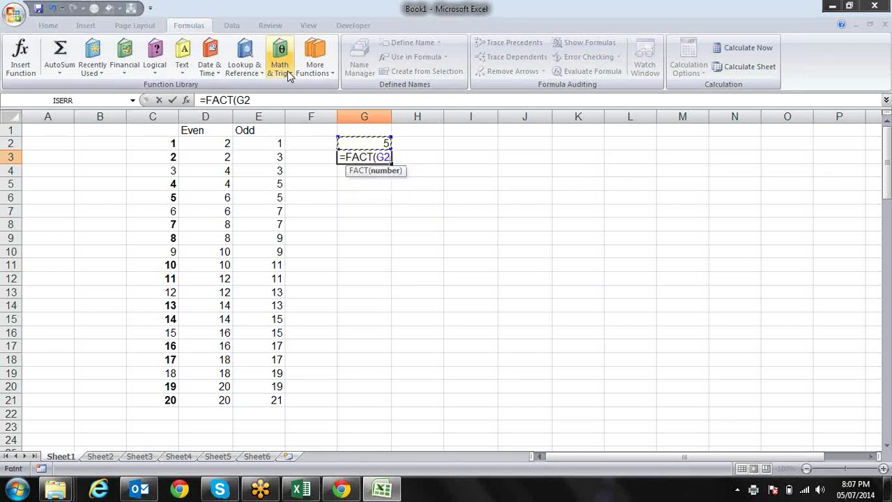
type(")")
key("Return")
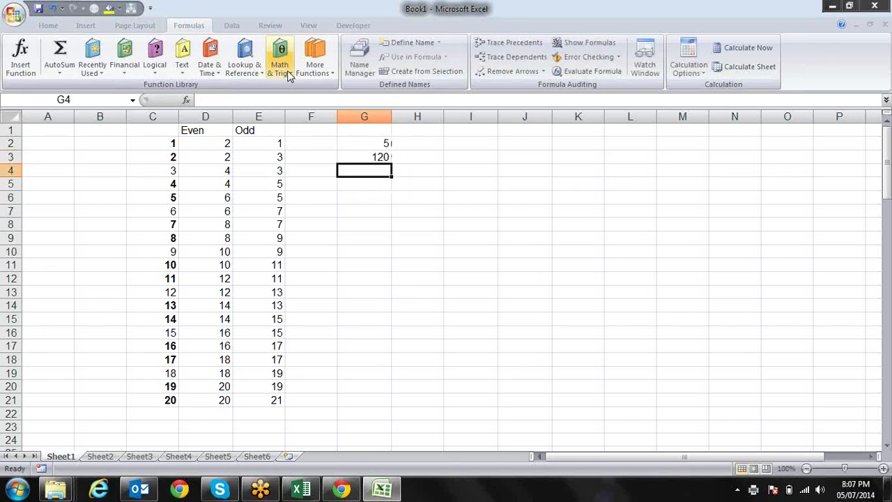
key("Up")
key("Up")
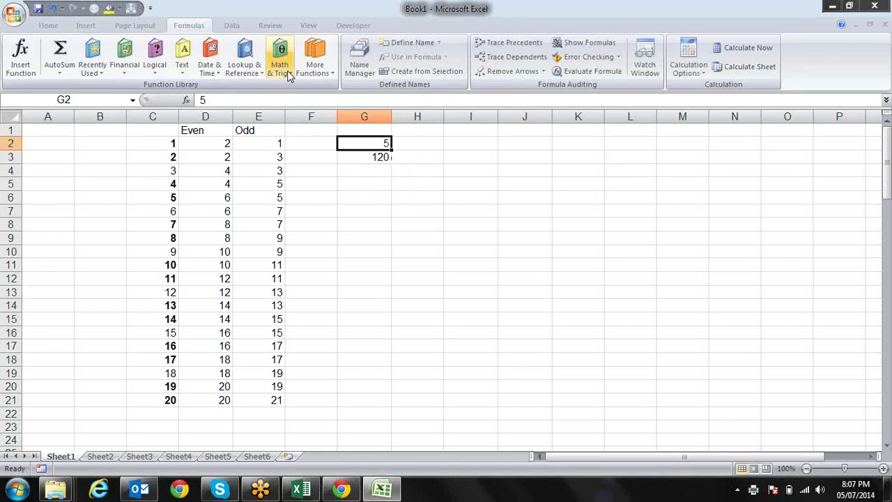
Enter 4, 3, 2, 1 in H2:K2 and format them as General numbers.
key("Tab")
type("4")
key("Tab")
type("3")
key("Tab")
type("2")
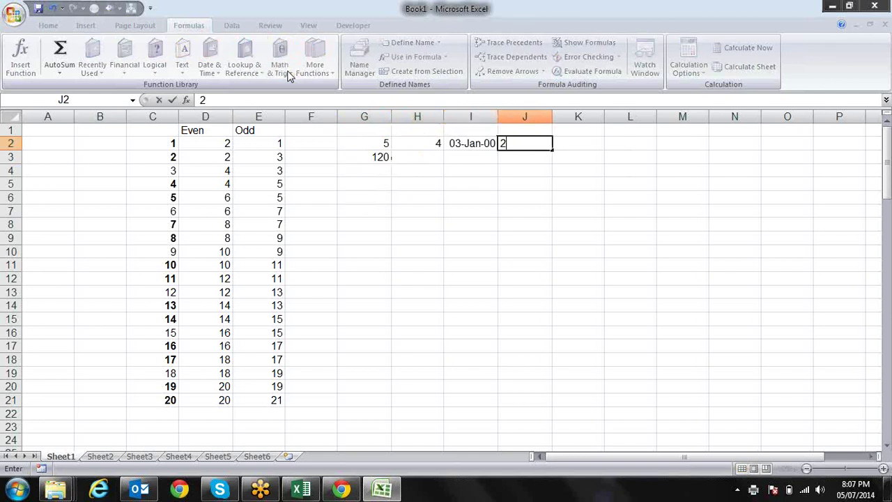
key("Tab")
type("1")
key("Tab")
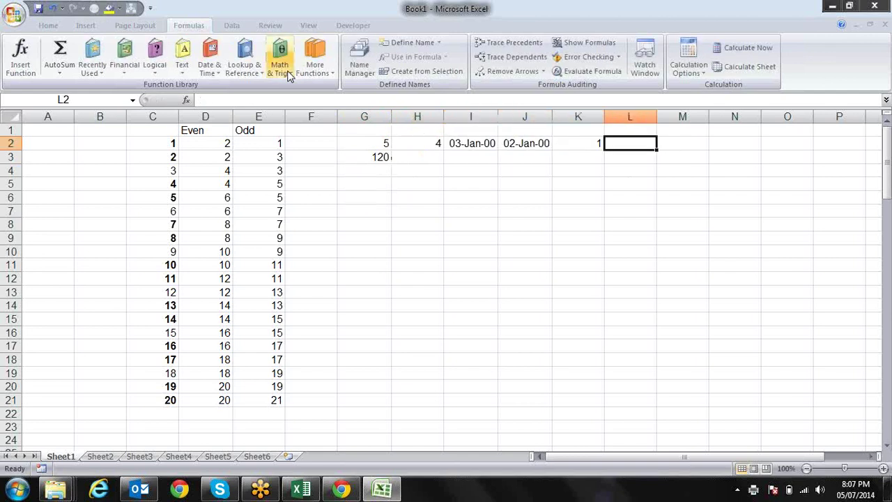
key("Left")
key("shift+Left")
key("shift+Left")
key("shift+Left")
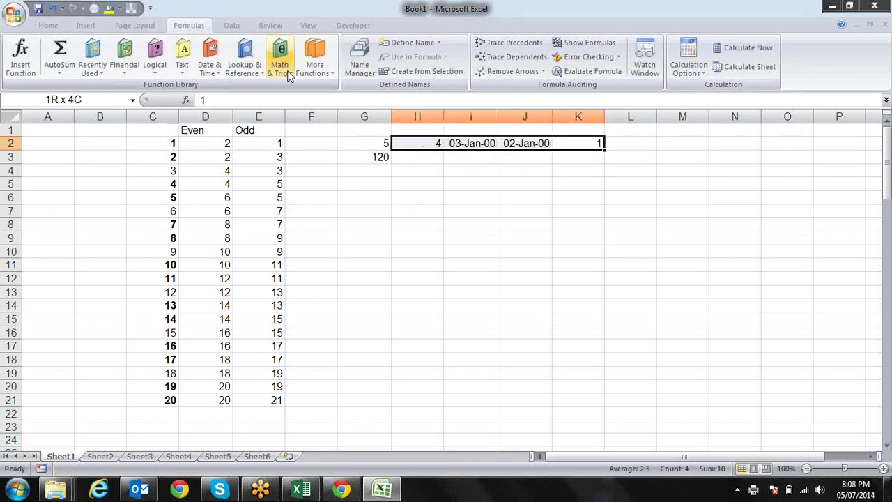
key("ctrl+shift+asciitilde")
Build =G2*H2*I2*J2*K2 in L2, accepting Excel's proposed formula correction.
key("Down")
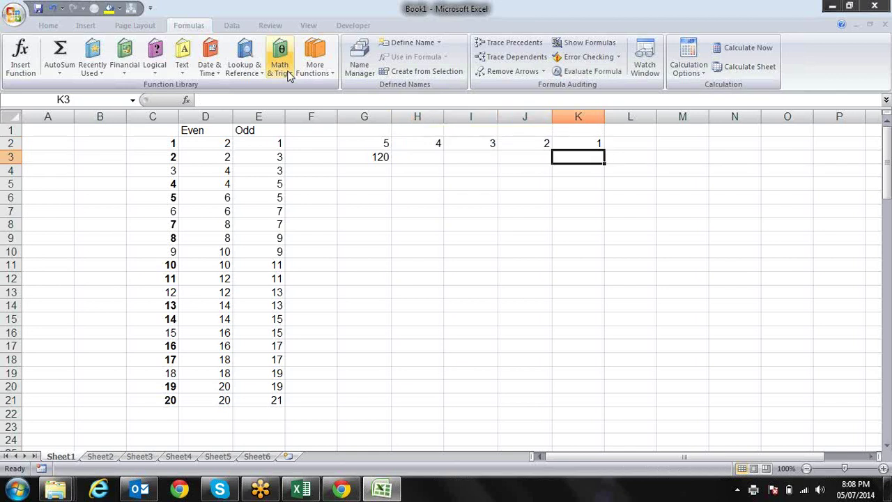
key("Up")
key("Right")
type("=")
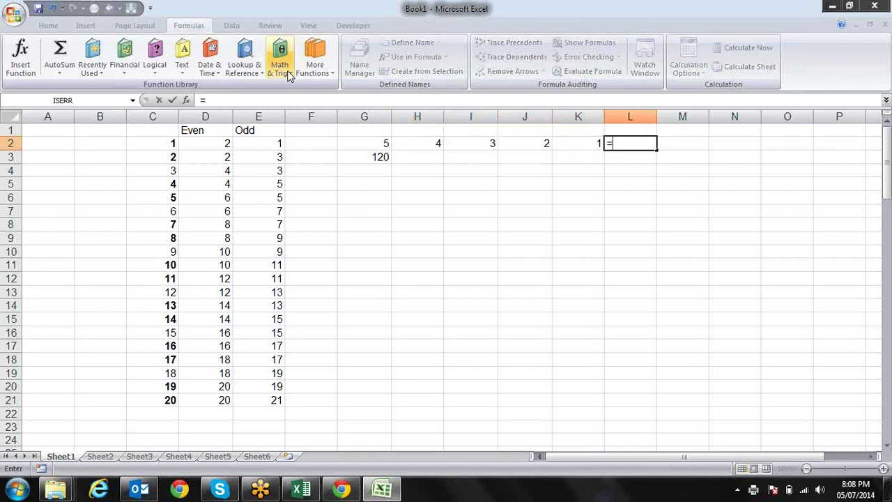
key("Left")
key("Left")
key("Left")
key("Left")
key("Left")
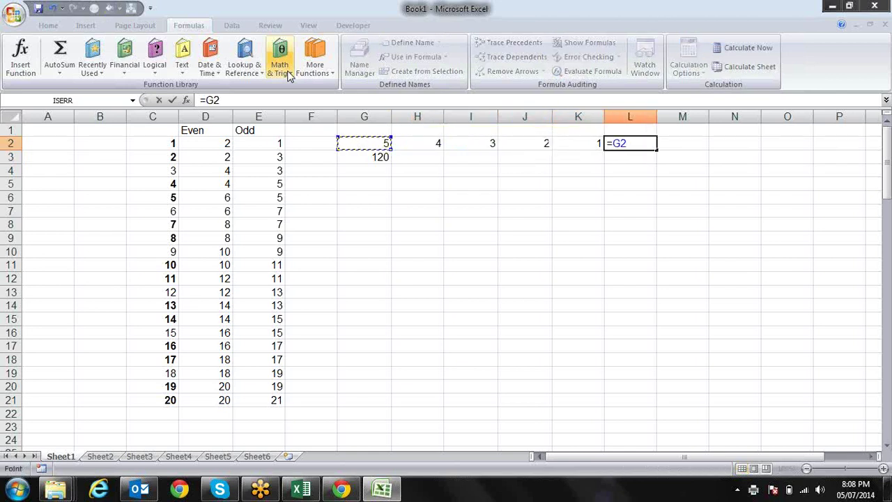
type("*")
key("Left")
key("Left")
key("Left")
key("Left")
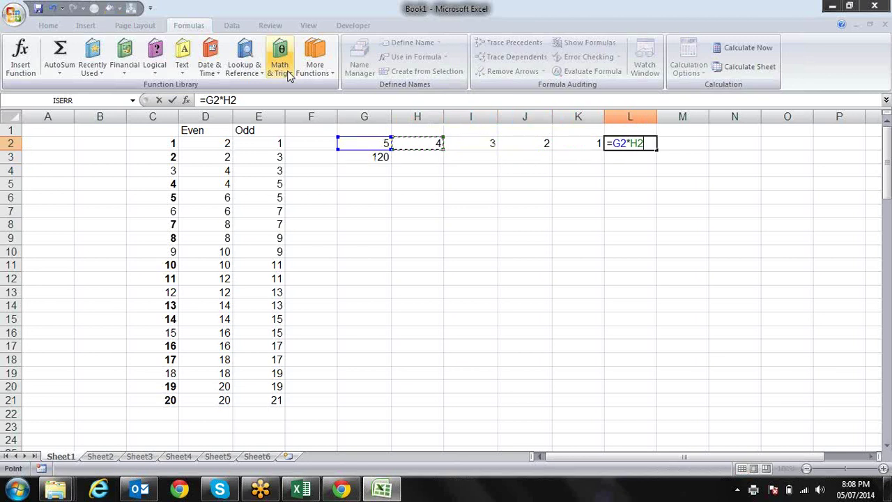
type("&")
key("BackSpace")
type("*")
key("Left")
key("Left")
key("Left")
type("*")
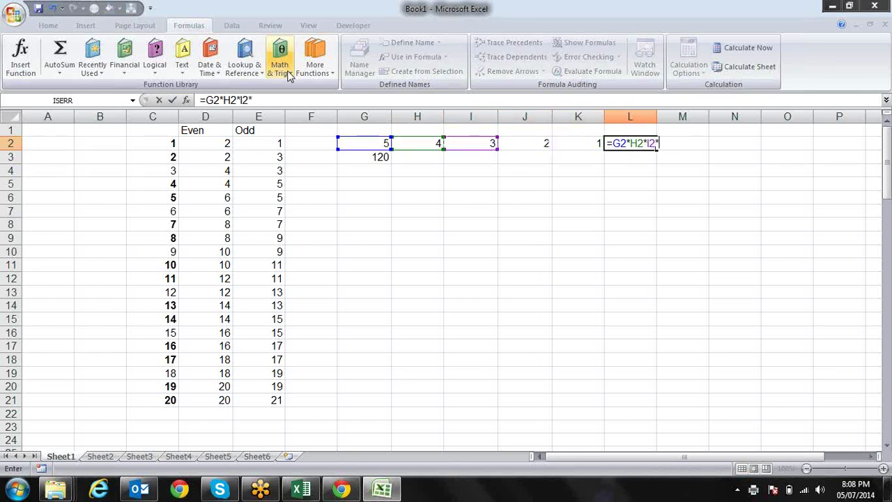
key("Left")
key("Left")
type("*")
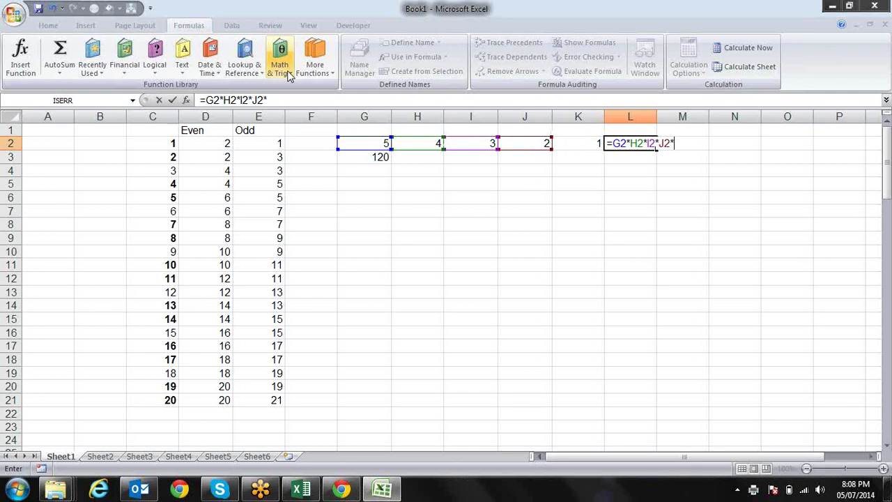
key("Left")
type("*")
key("Return")
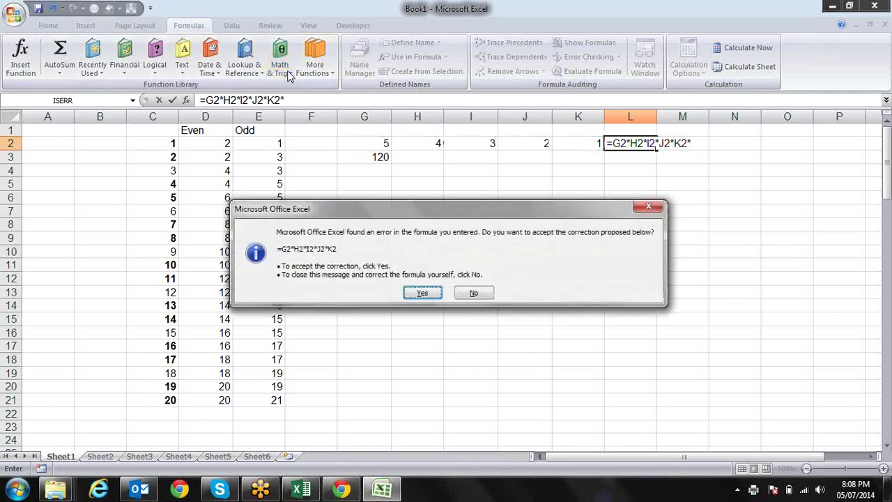
key("Return")
Make the 120 product in L2 bold.
key("Up")
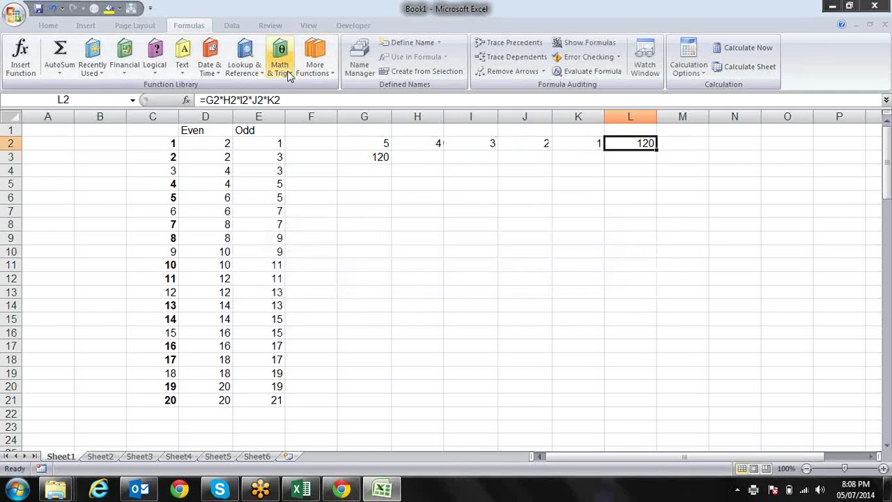
key("ctrl+b")
key("Down")
key("Down")
key("Left")
key("Left")
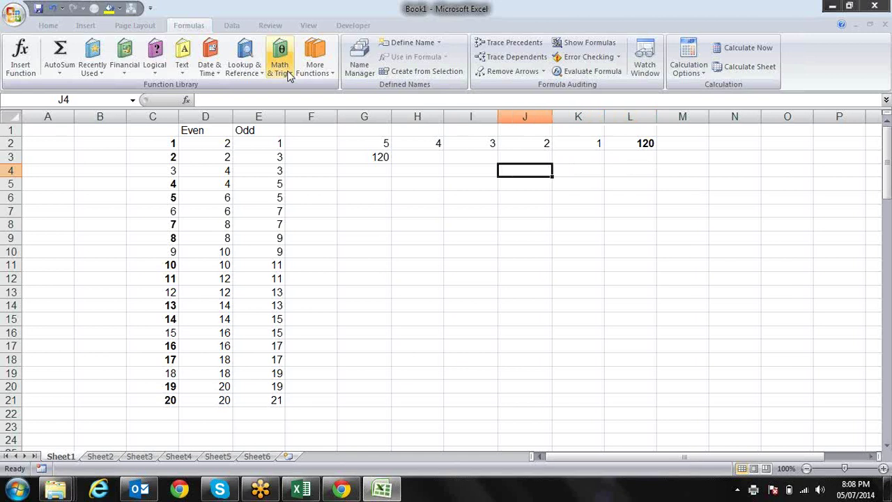
key("Left")
key("Left")
key("Left")
Enter =FACTDOUBLE(G2) in G4 and make the 15 result bold.
type("a")
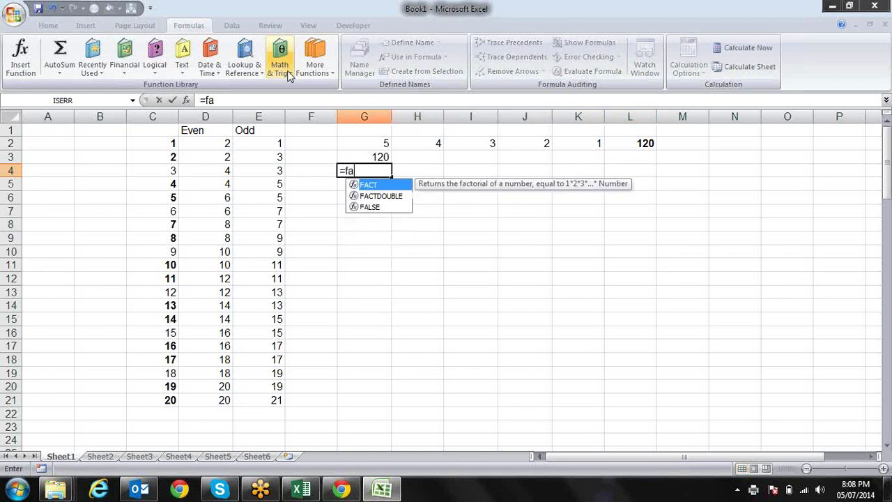
key("Right")
key("Down")
key("Right")
key("Left")
key("Left")
key("Up")
key("F2")
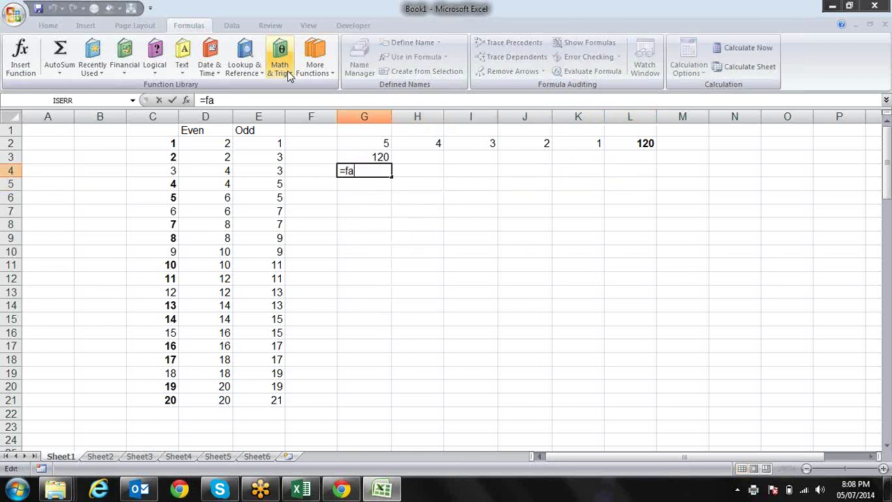
type("c")
key("Down")
key("Tab")
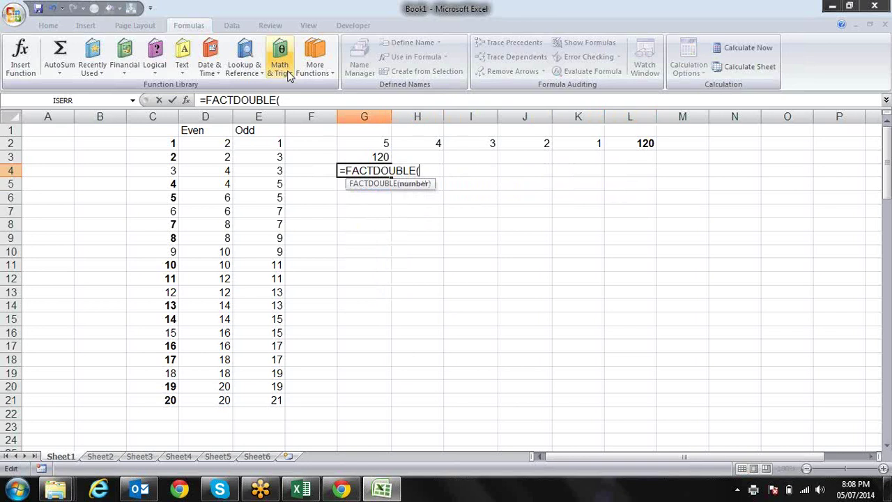
left_click(365, 143)
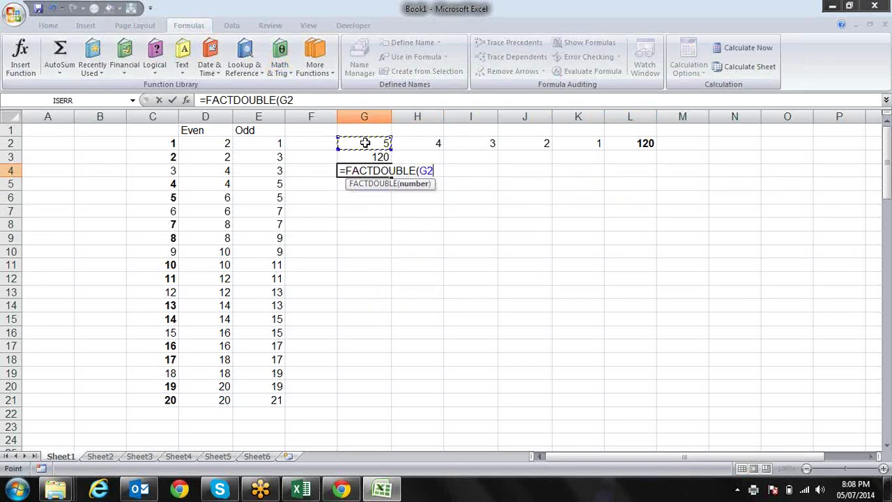
type(")")
key("Return")
key("Up")
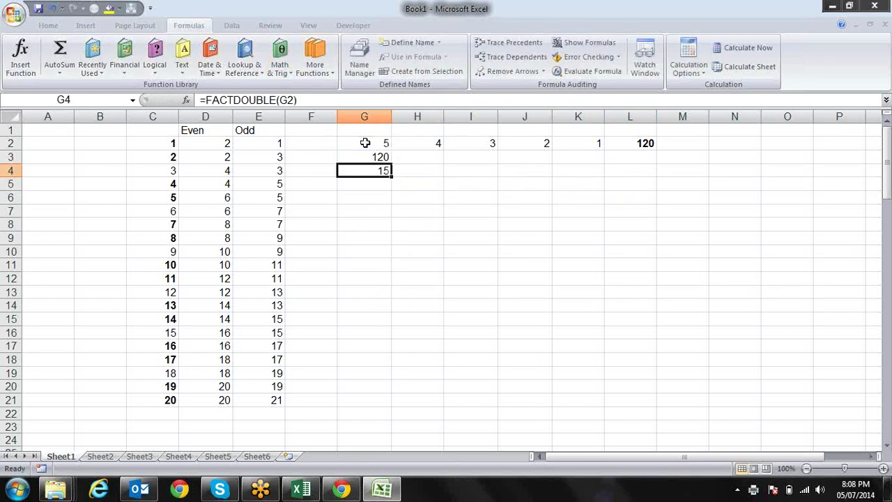
key("ctrl+b")
Enter the check formula =G2*I2*K2 in H4 and bold its 15 result.
key("Right")
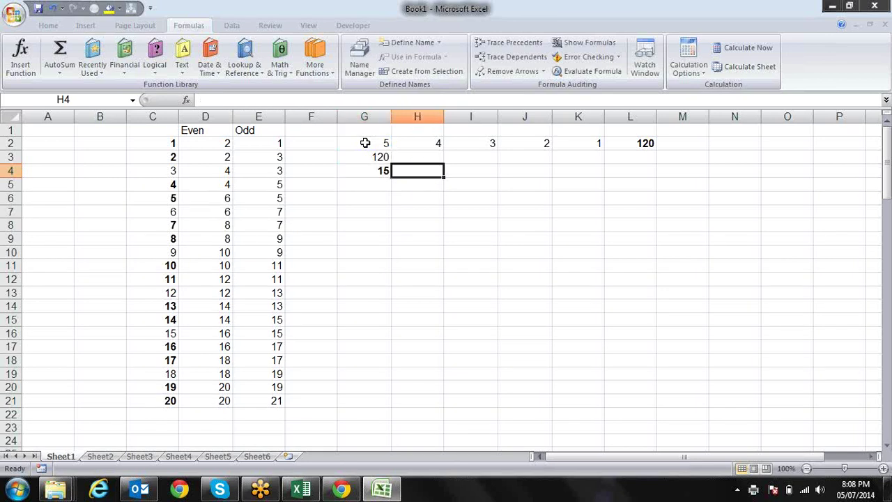
type("=")
left_click(364, 143)
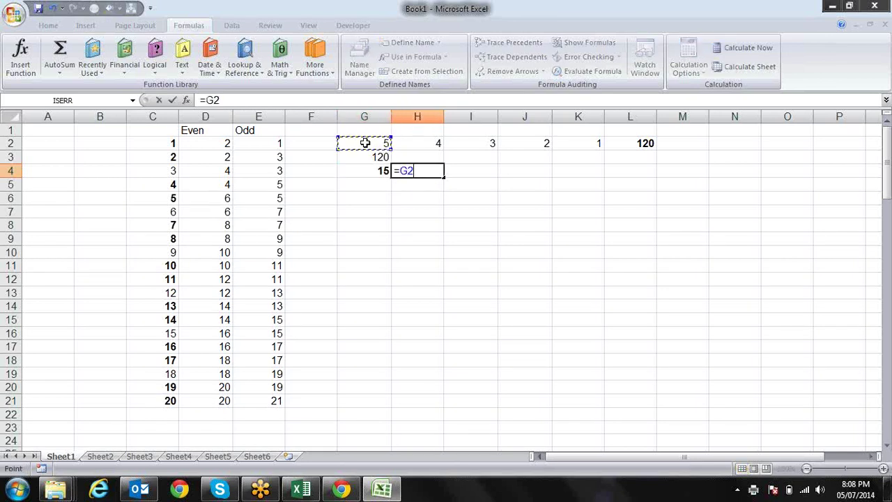
type("*")
key("Up")
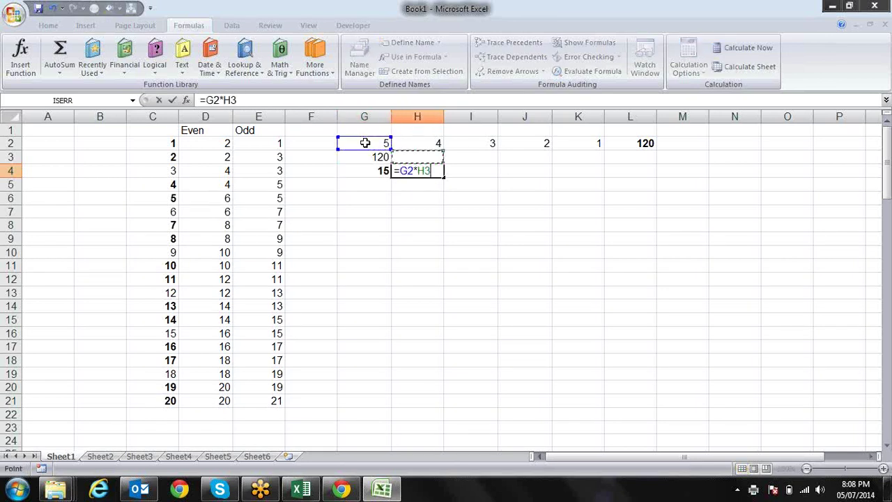
key("Up")
key("Right")
type("*")
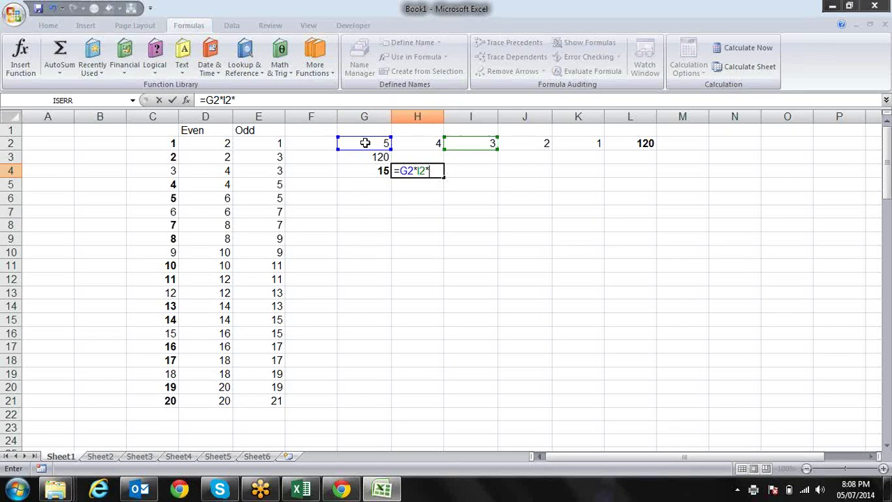
key("Up")
key("Up")
key("Right")
key("Right")
key("Right")
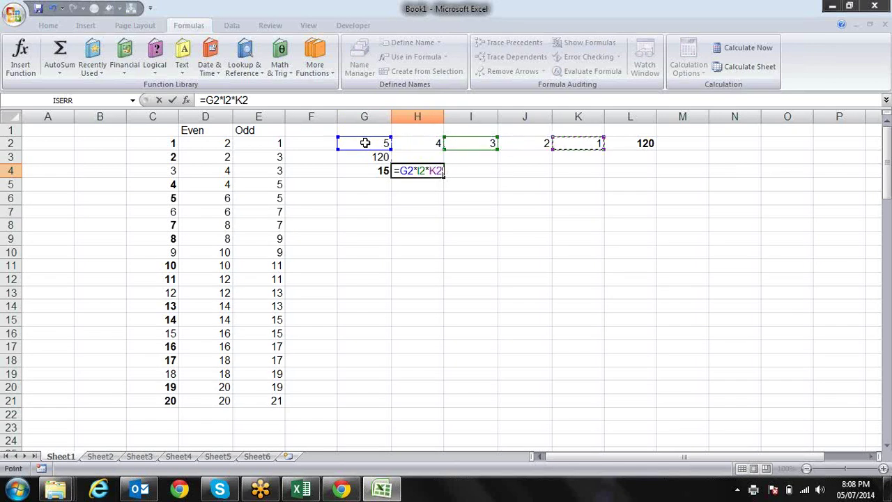
key("Return")
key("Up")
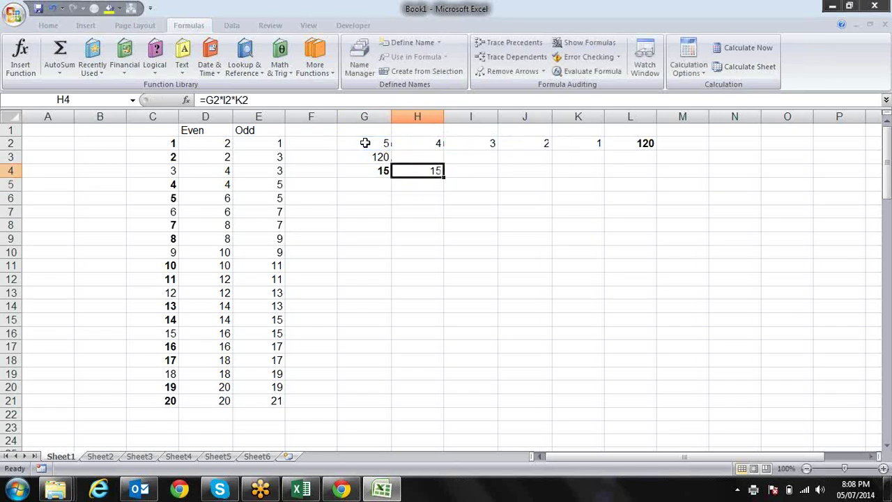
key("ctrl+b")
left_click(380, 209)
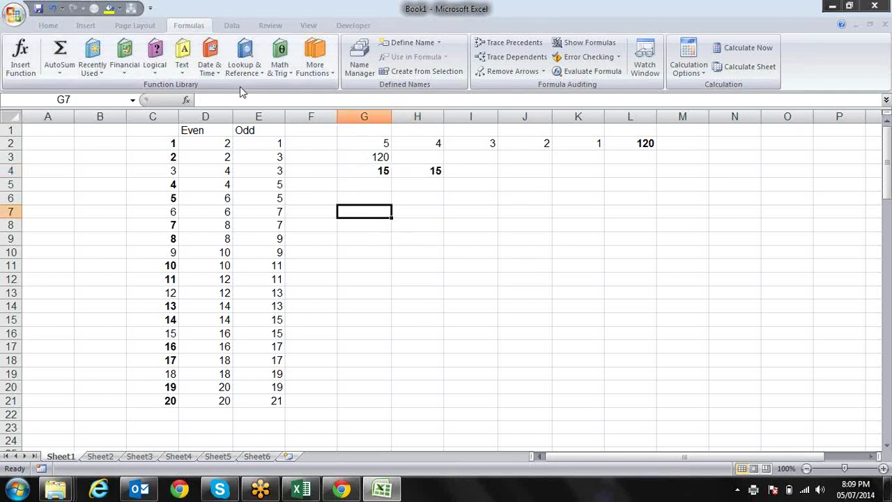
left_click(279, 65)
mouse_move(363, 140)
left_mouse_down()
mouse_move(366, 178)
mouse_move(360, 144)
left_mouse_up()
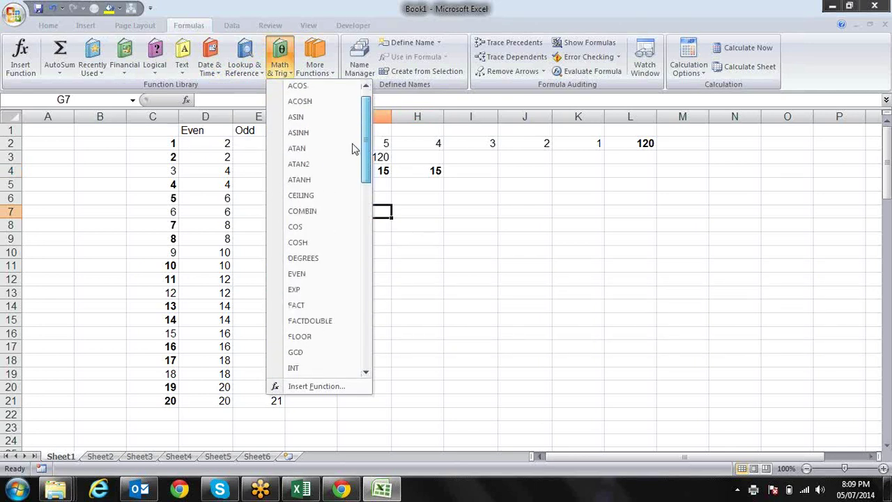
scroll(353, 150, "down", 2)
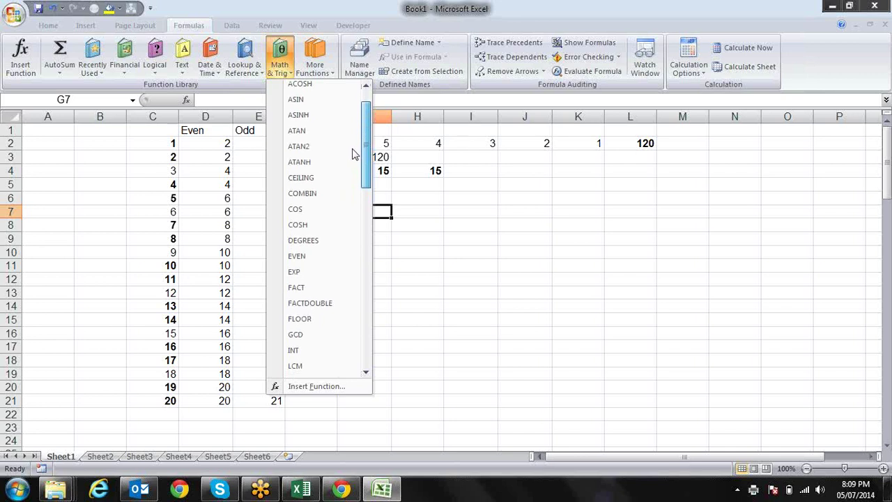
scroll(353, 156, "down", 1)
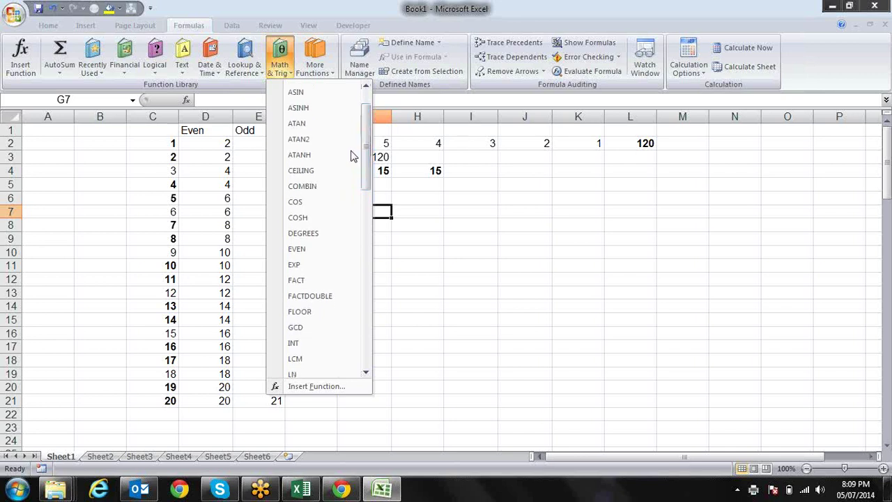
left_click_drag(364, 154, 363, 164)
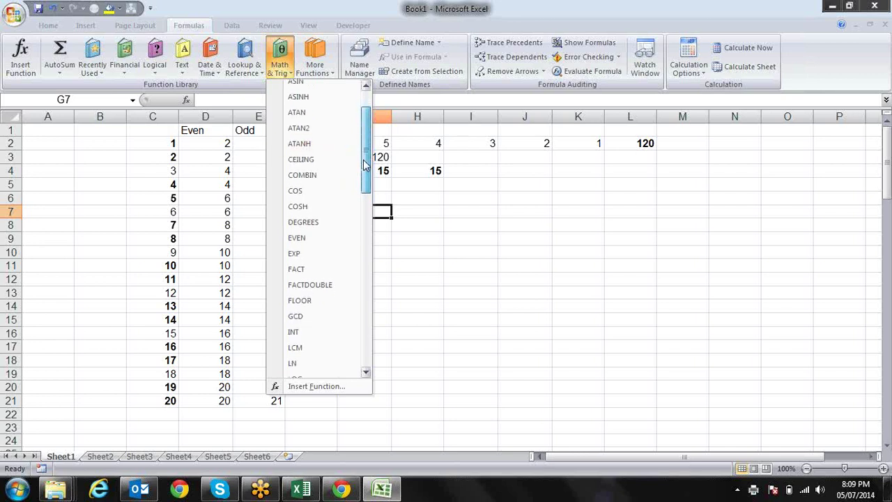
scroll(363, 164, "down", 1)
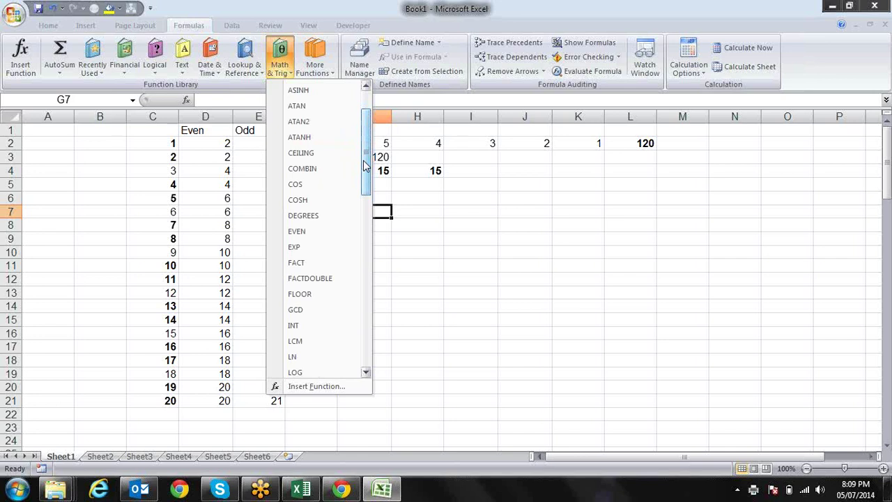
key("Escape")
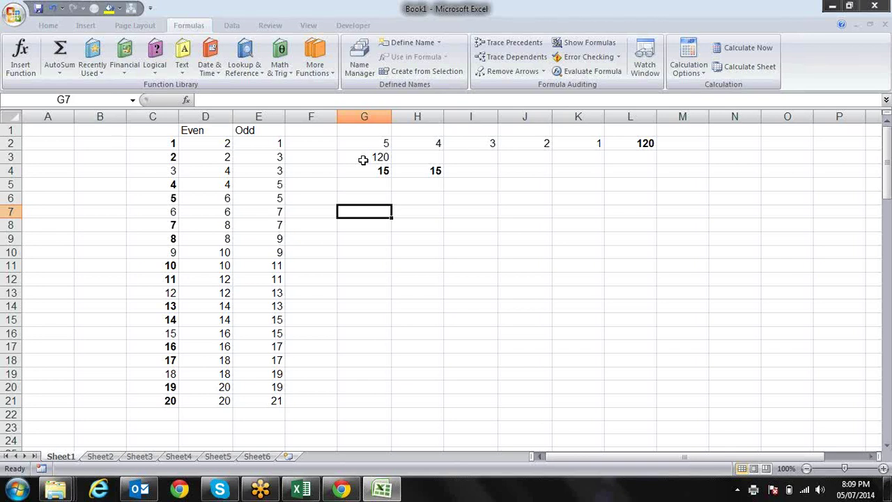
Enter =GCD(18,30) in G7 to get 6, then reopen and recommit the formula.
type("=")
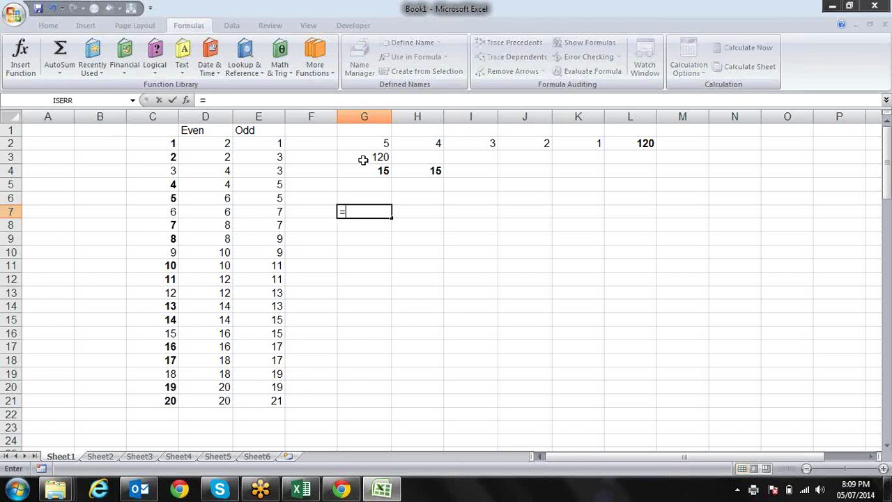
type("gc")
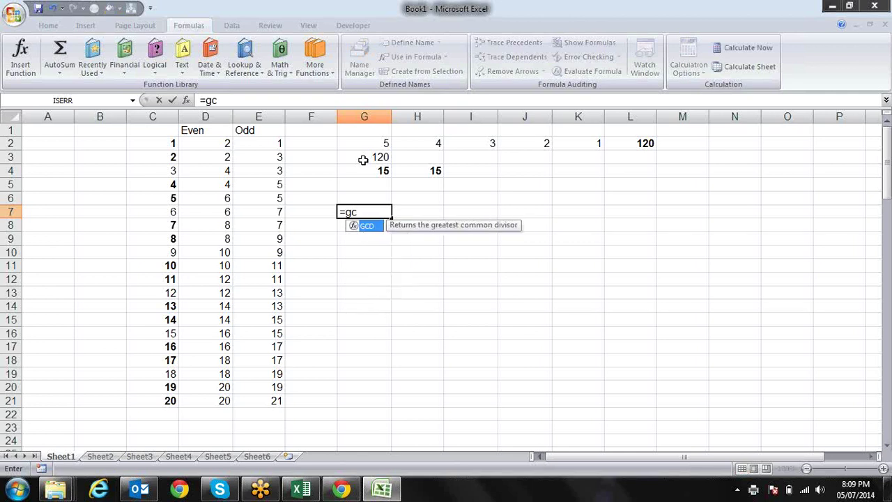
key("Tab")
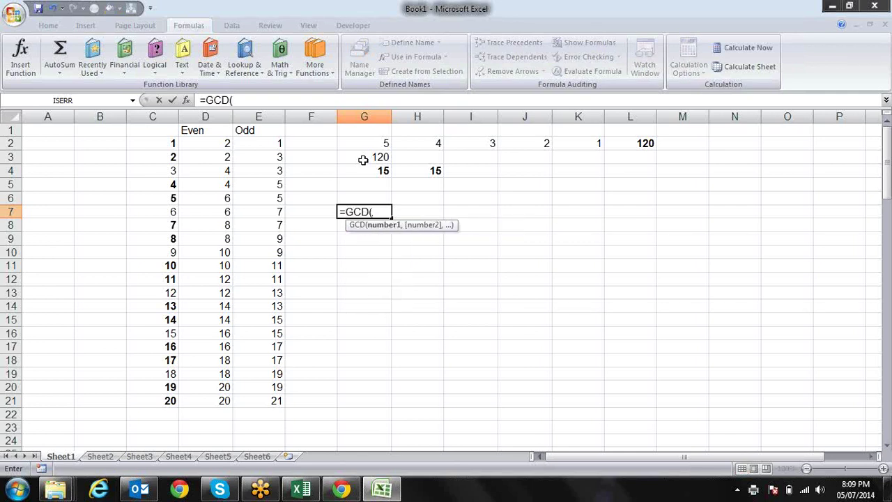
type("18,")
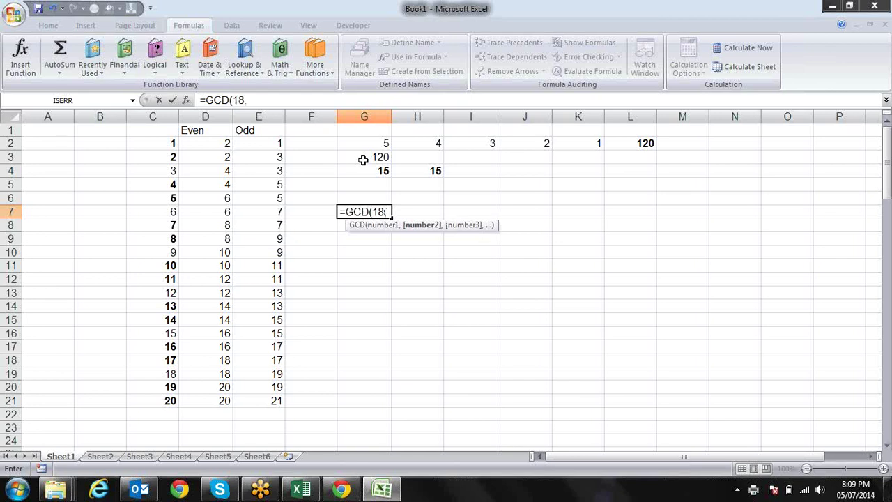
type("30)")
key("Return")
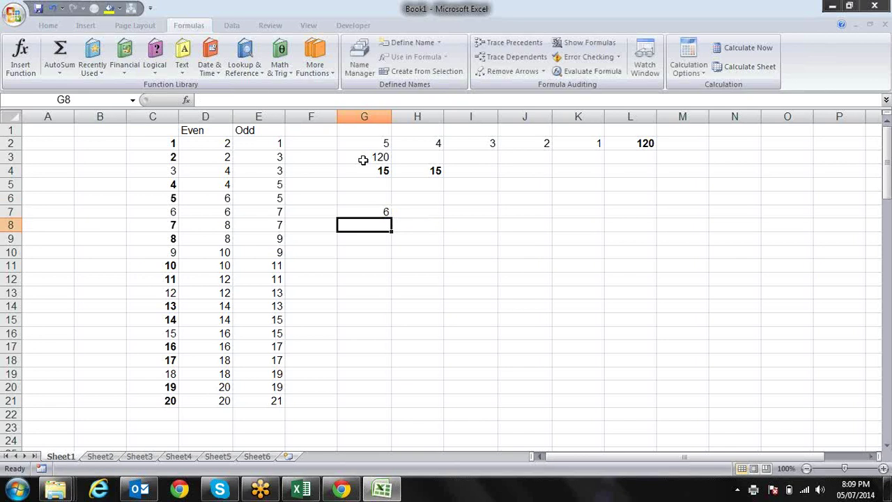
key("Up")
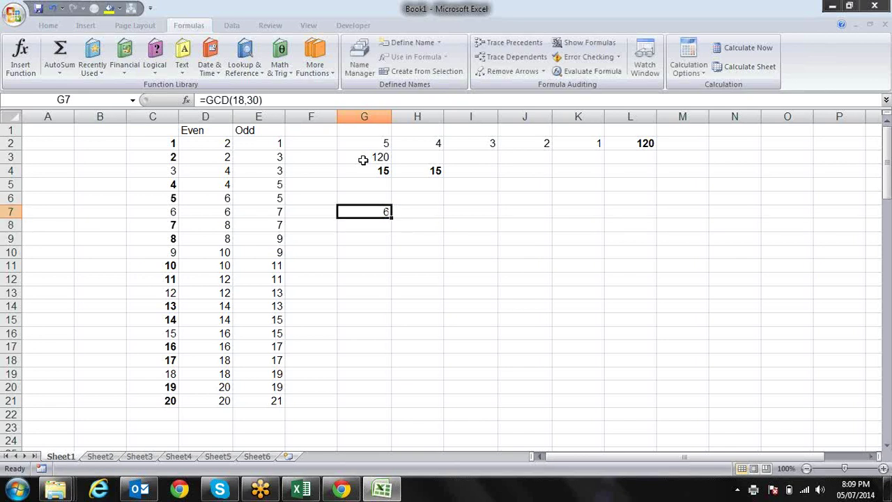
key("F2")
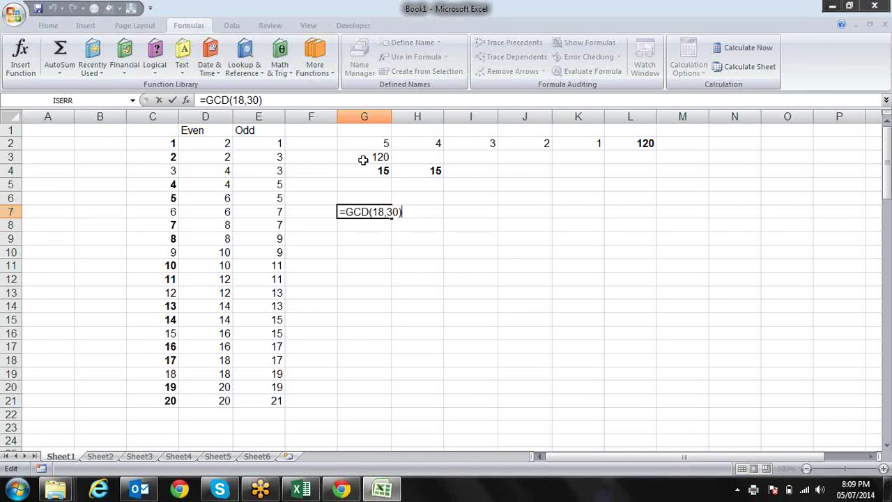
key("Return")
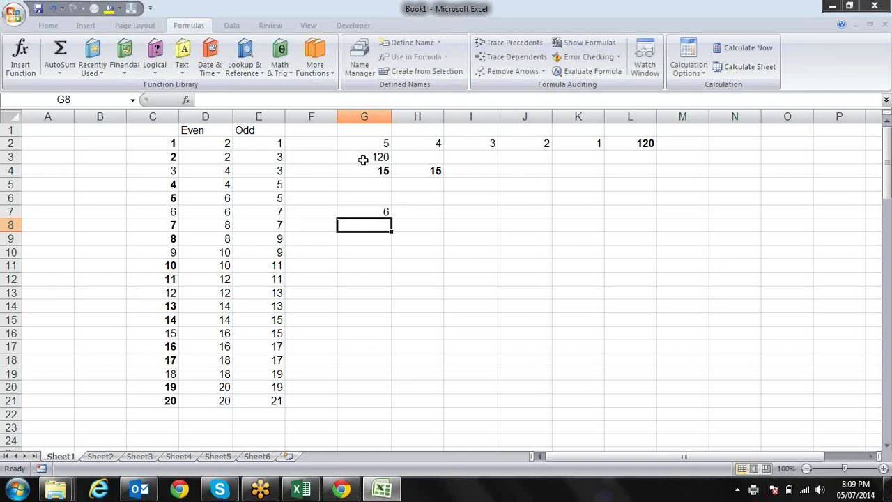
Enter =LCM(12,4) in G8.
type("=")
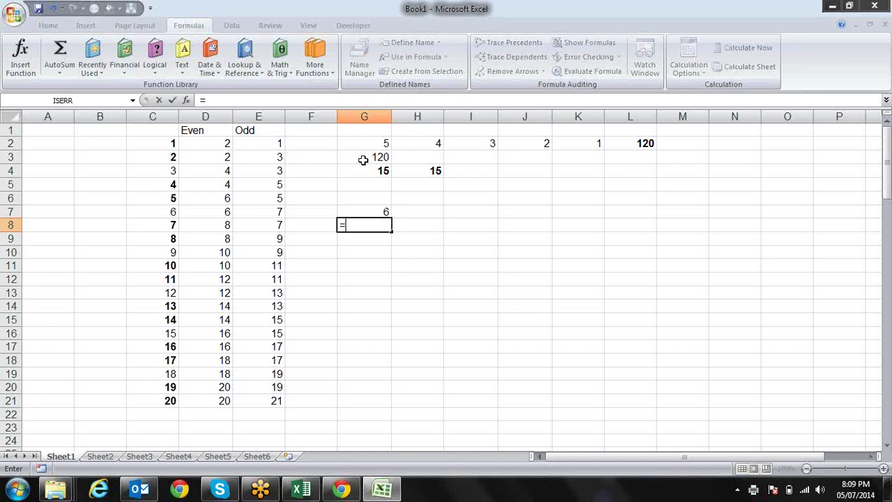
type("lc")
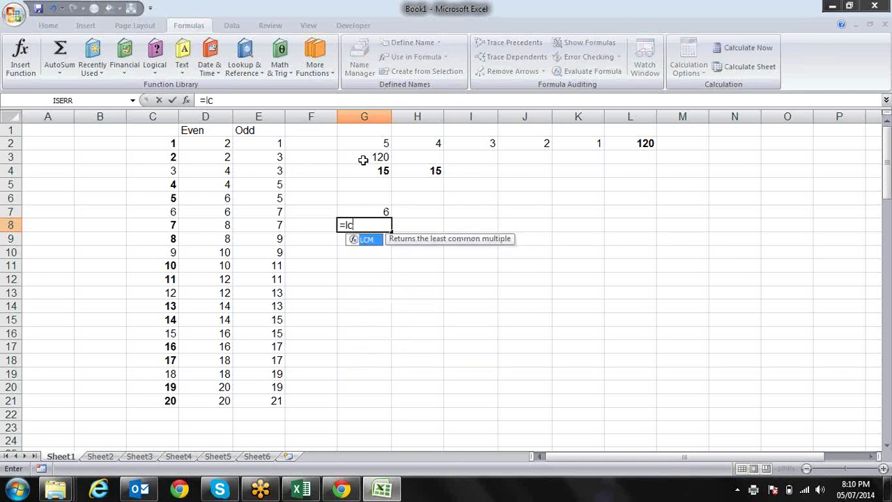
key("Tab")
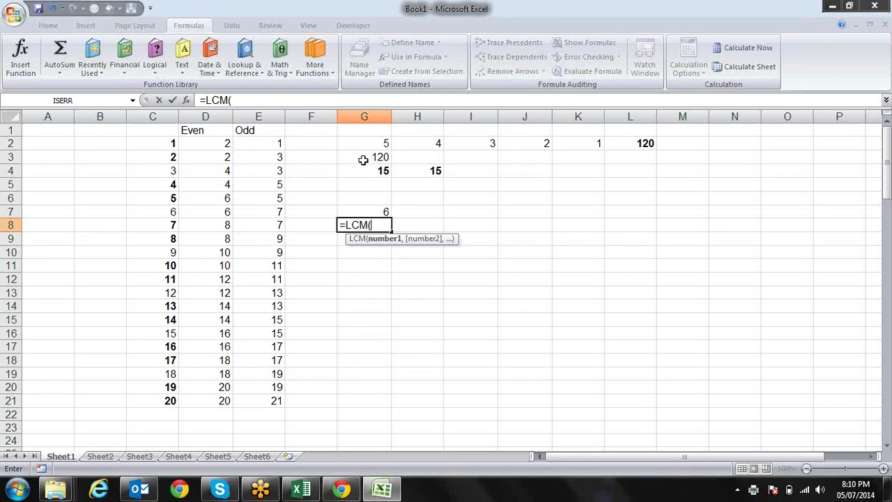
type("12,4")
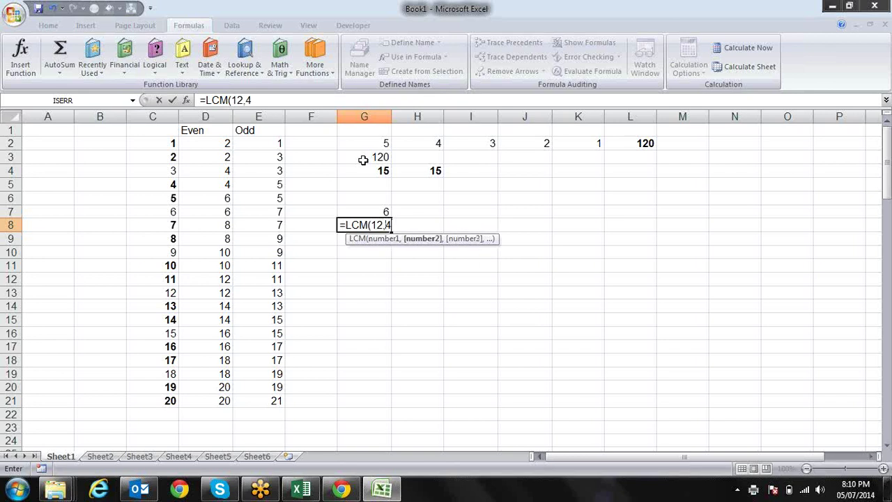
type(")")
key("Return")
Edit G8's formula to =LCM(12,8) so it returns 24.
key("Up")
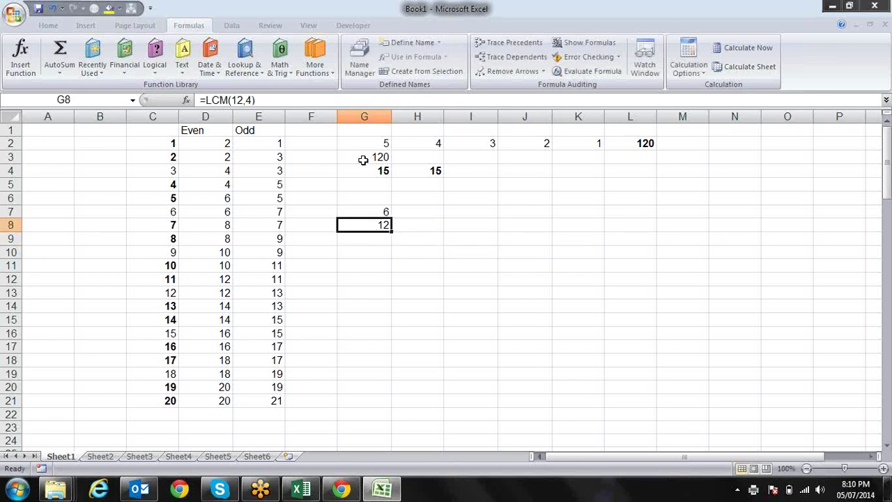
key("F2")
key("BackSpace")
key("BackSpace")
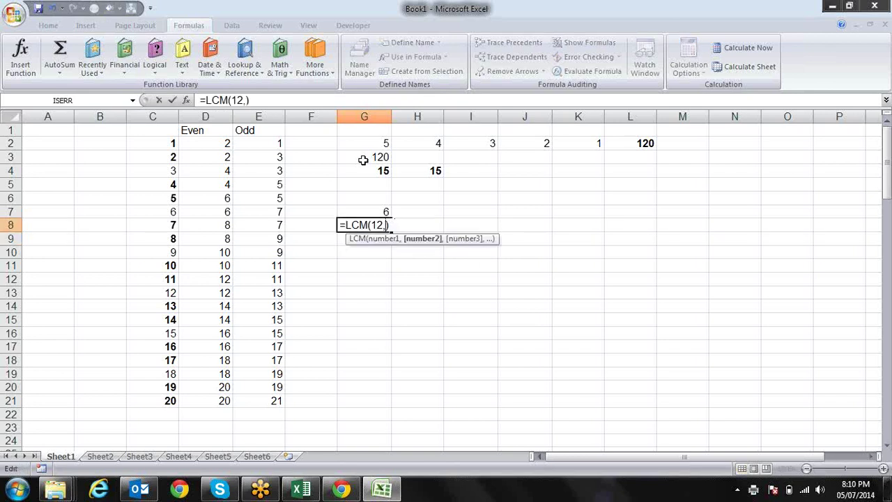
type("8")
key("Return")
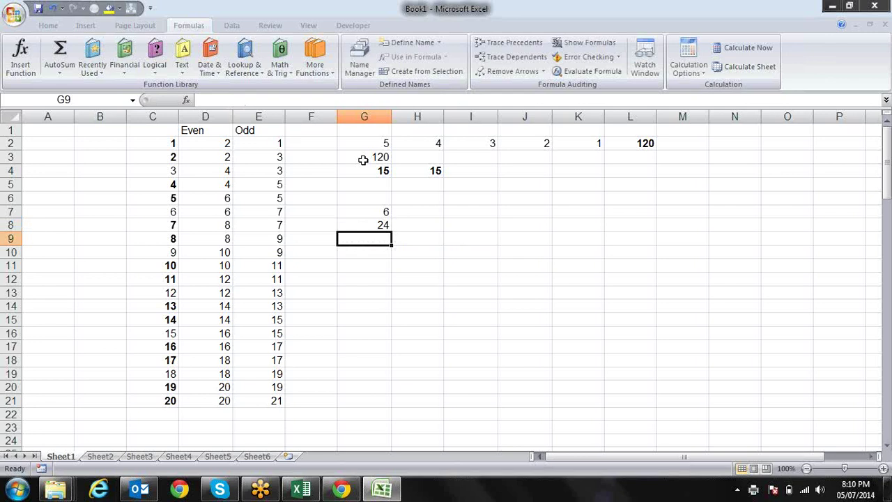
key("Up")
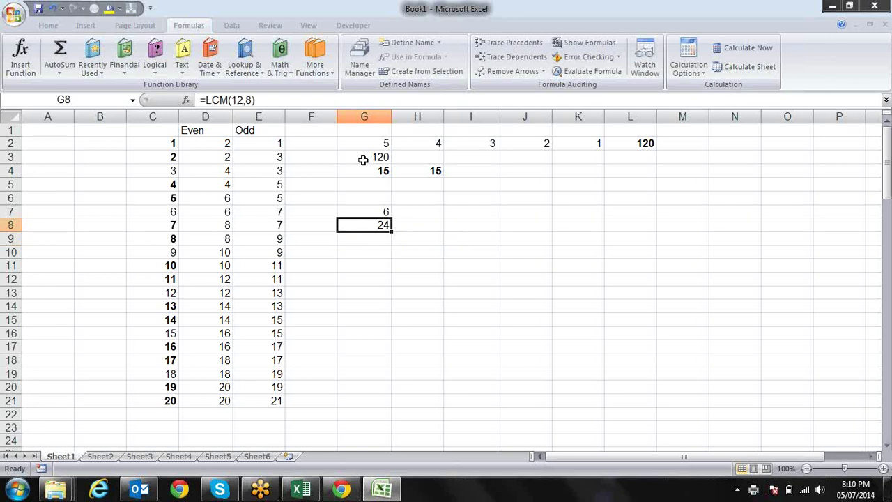
key("F2")
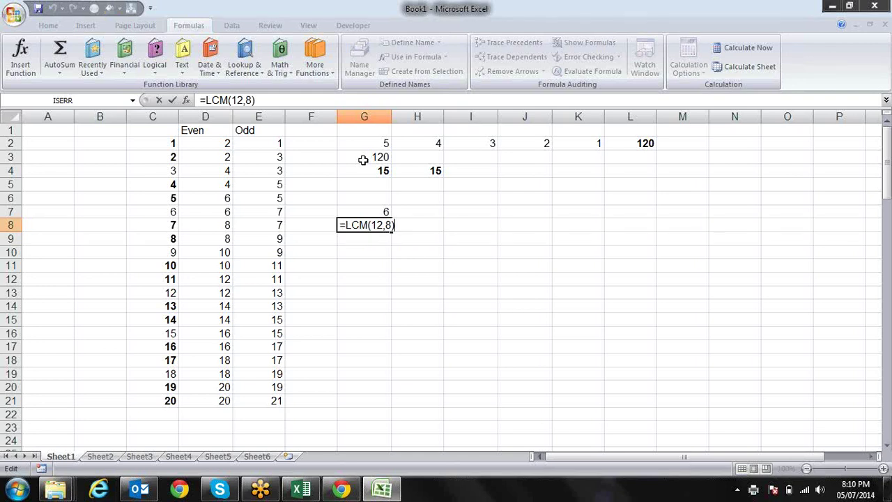
key("Return")
Discard the stray backslash in G9 and compare the GCD result 6 with the LCM result 24.
type("\\")
key("BackSpace")
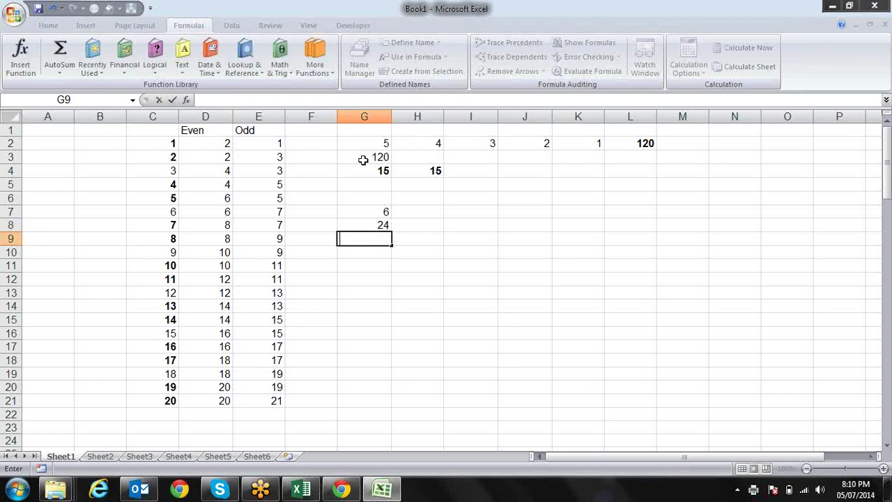
key("Up")
key("Up")
key("Down")
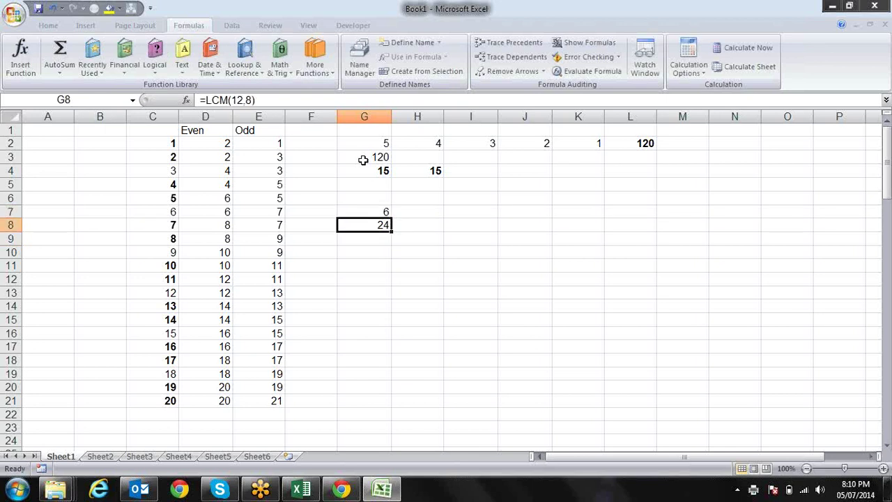
key("Up")
key("Down")
key("Up")
key("Down")
key("Up")
key("Down")
key("Up")
key("Down")
key("Down")
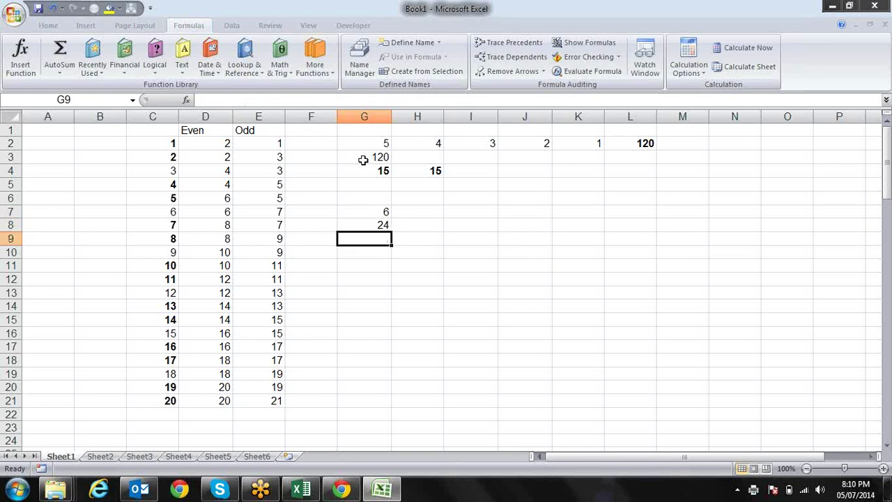
Browse the Math & Trig function list, then close it.
left_click(284, 76)
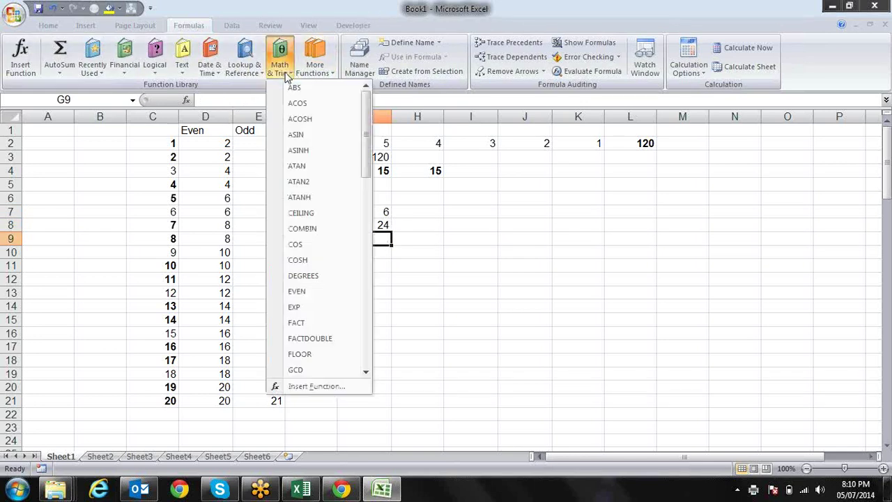
left_click_drag(370, 135, 376, 182)
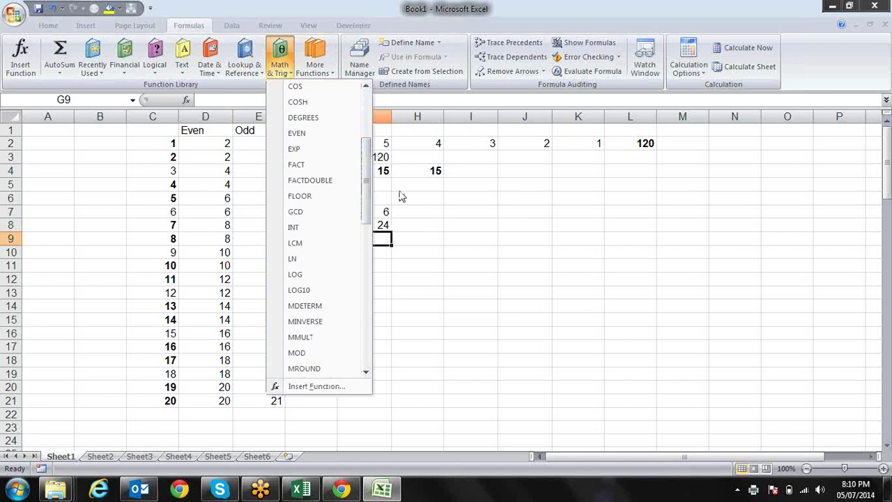
left_click(478, 234)
Clear the GCD and LCM results from G7:G8.
key("Up")
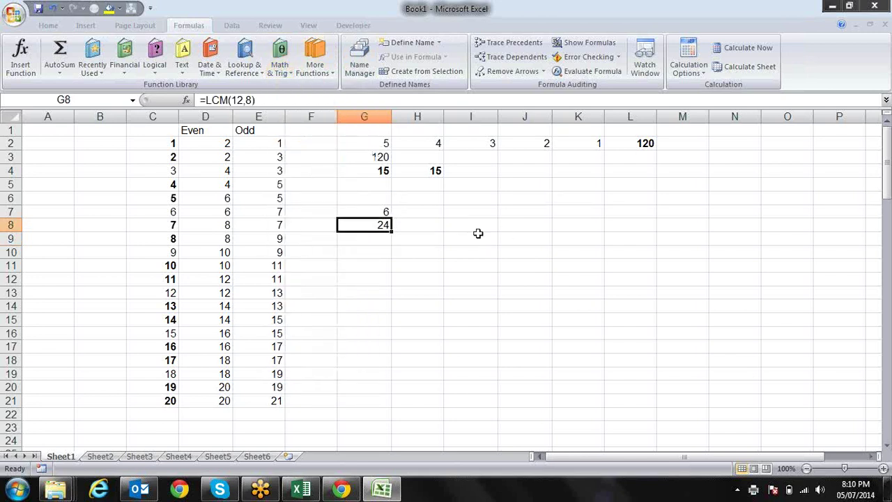
key("Up")
key("shift+Down")
key("Delete")
key("Right")
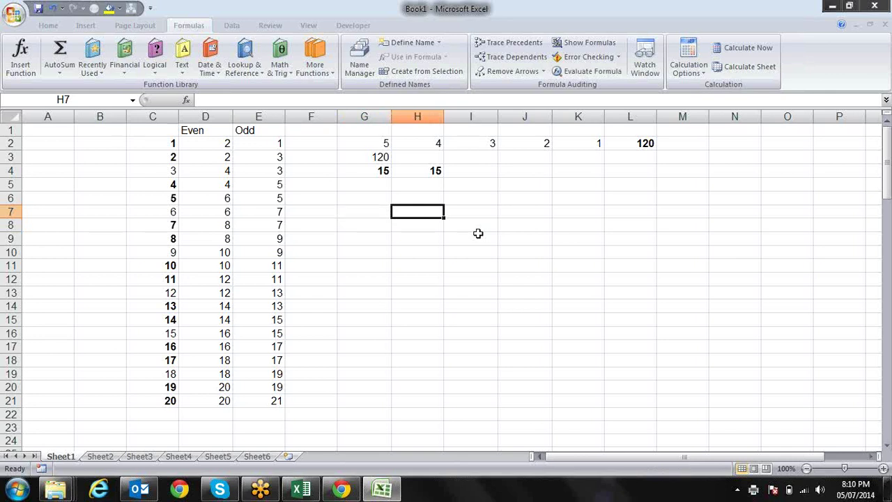
Enter the value 23.78 in H7.
type("23")
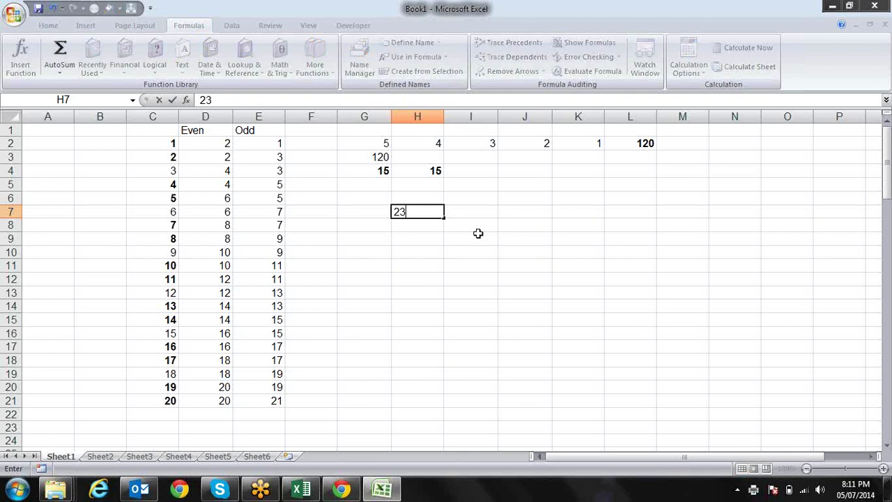
type(".78")
key("Return")
key("Up")
key("Right")
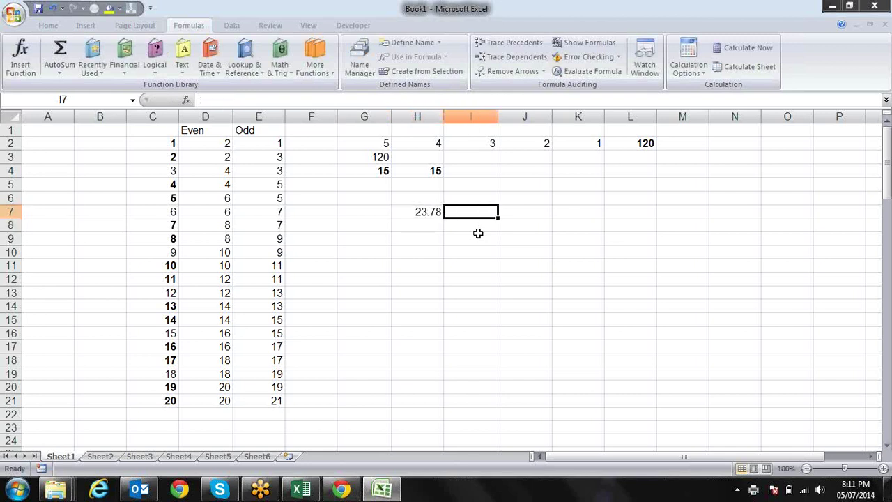
Enter =INT(H7) in I7 to get 23, and check the formula.
type("=INT")
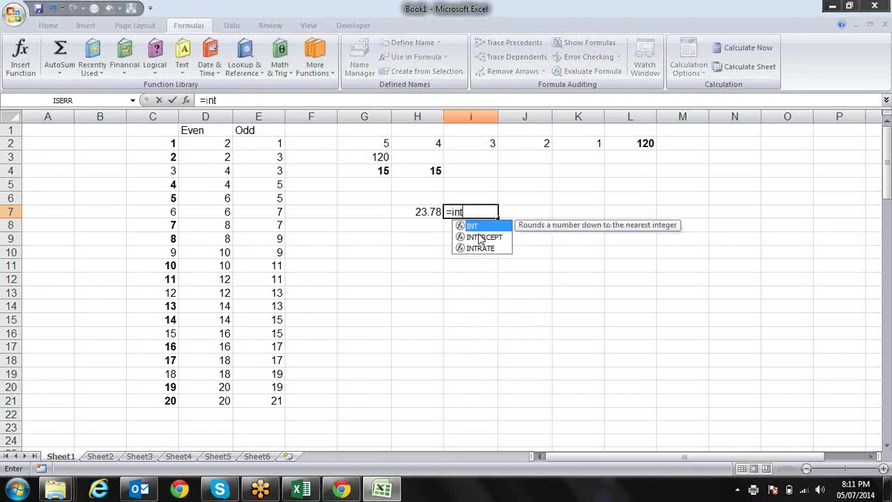
type("(")
key("Left")
type(")")
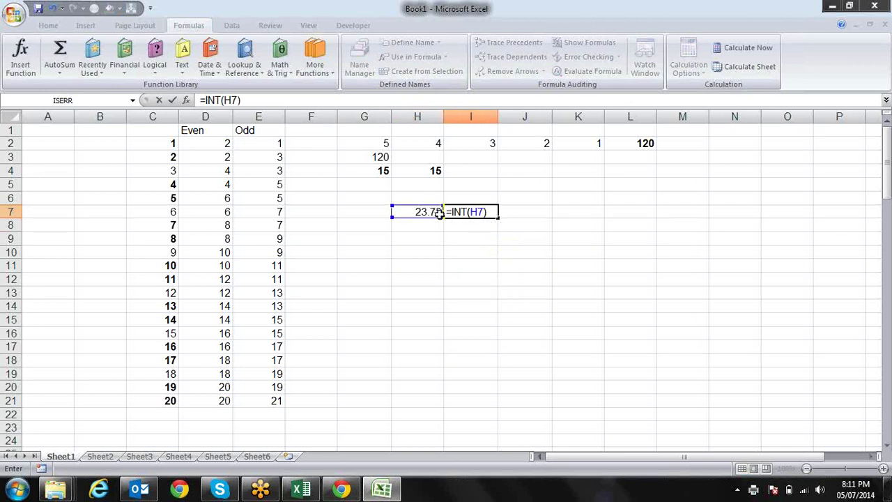
key("Return")
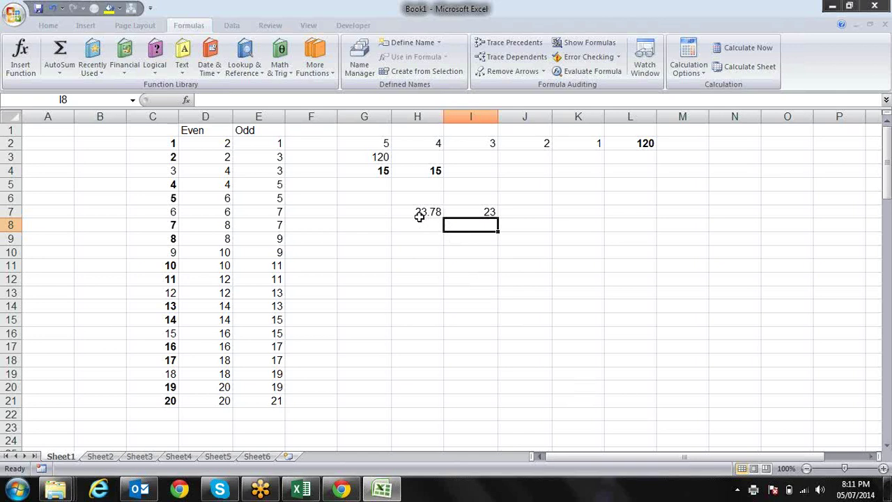
key("Up")
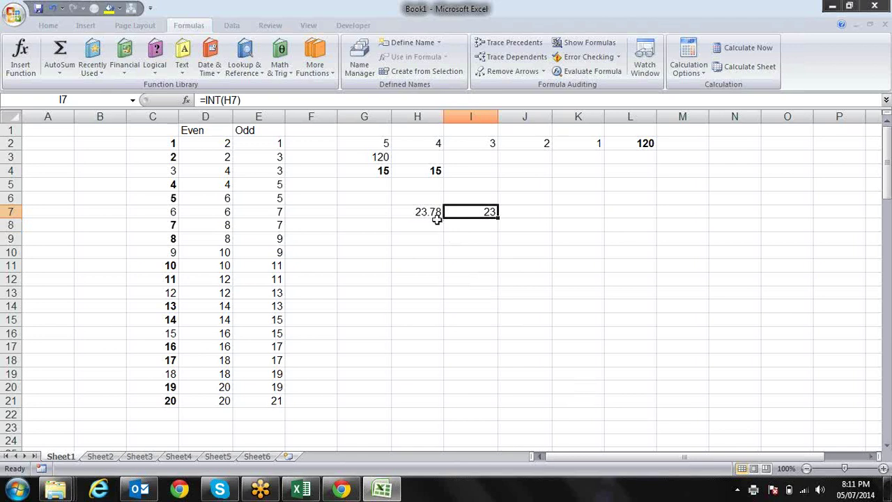
key("Down")
key("Down")
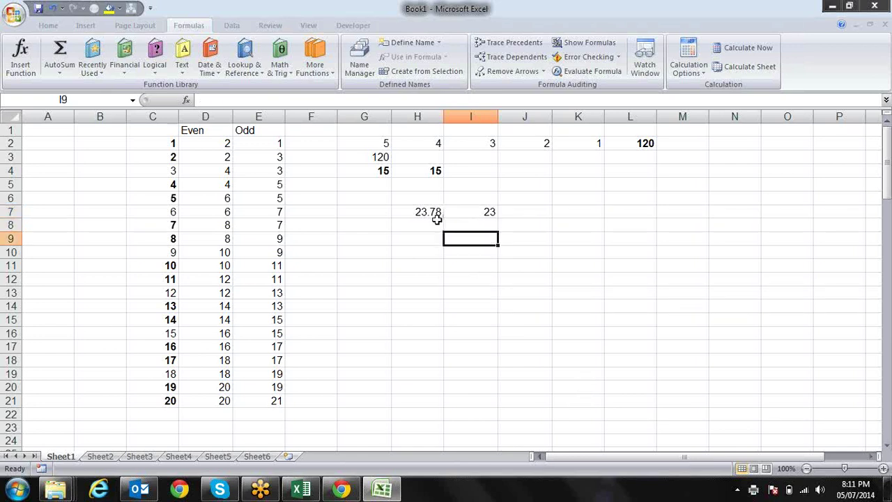
Enter =TODAY() in H9.
key("Left")
type("=")
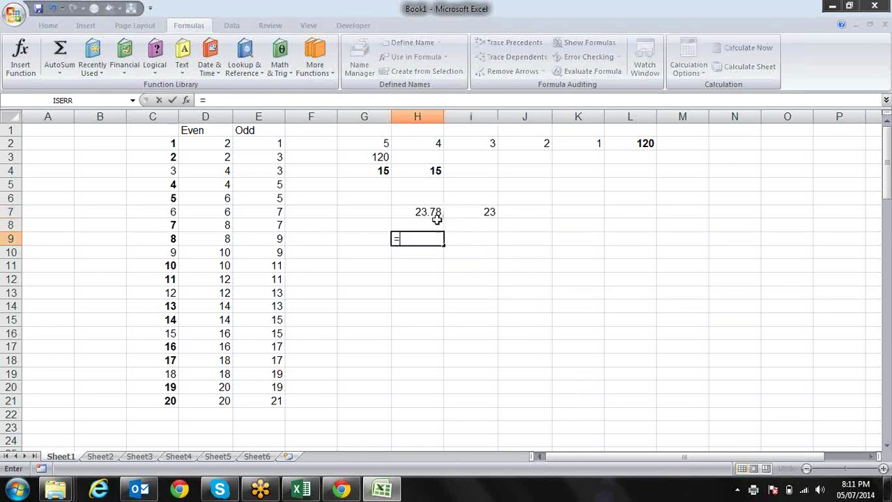
type("tod")
key("Tab")
type(")")
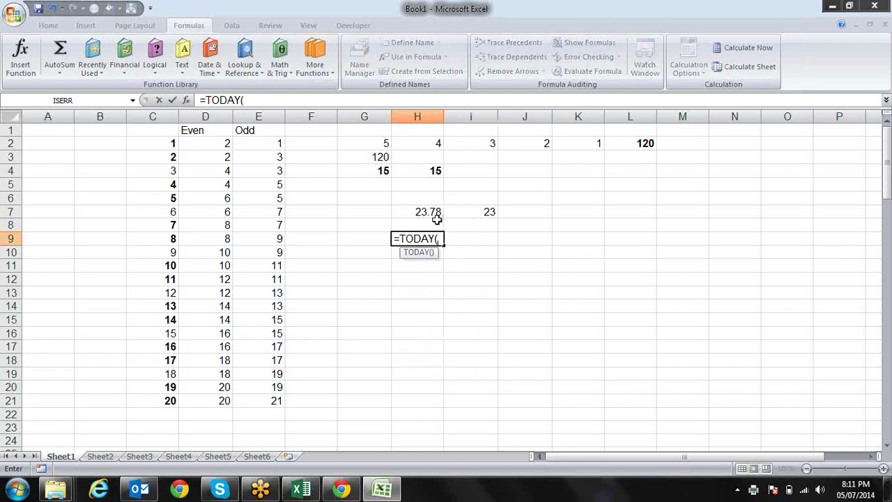
key("Return")
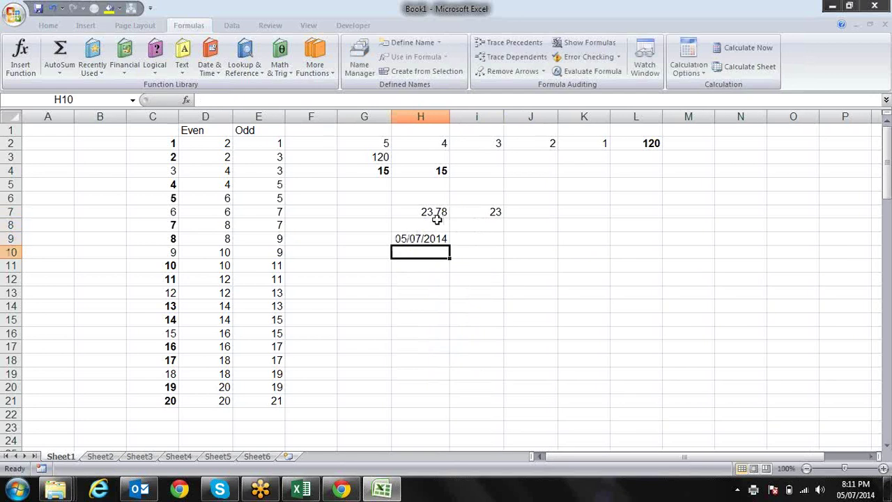
Enter =NOW() in H10 to show 05/07/2014 20:11.
type("[")
key("Escape")
type("=not")
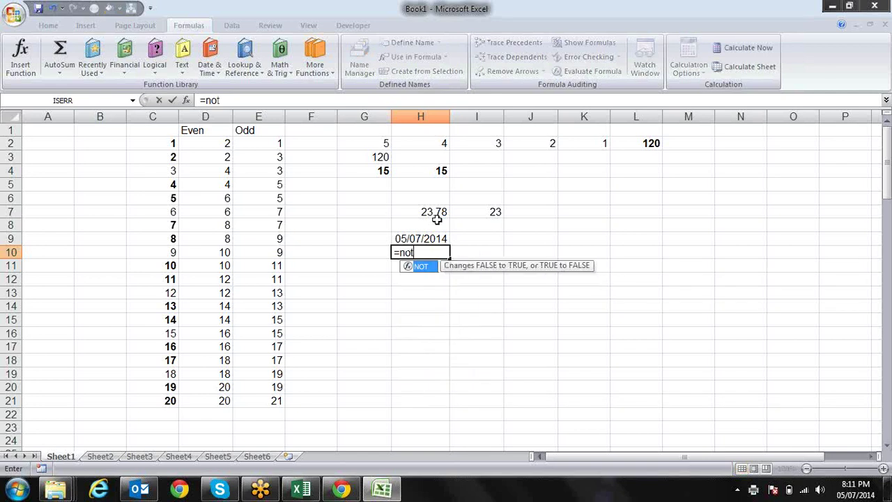
key("BackSpace")
key("Tab")
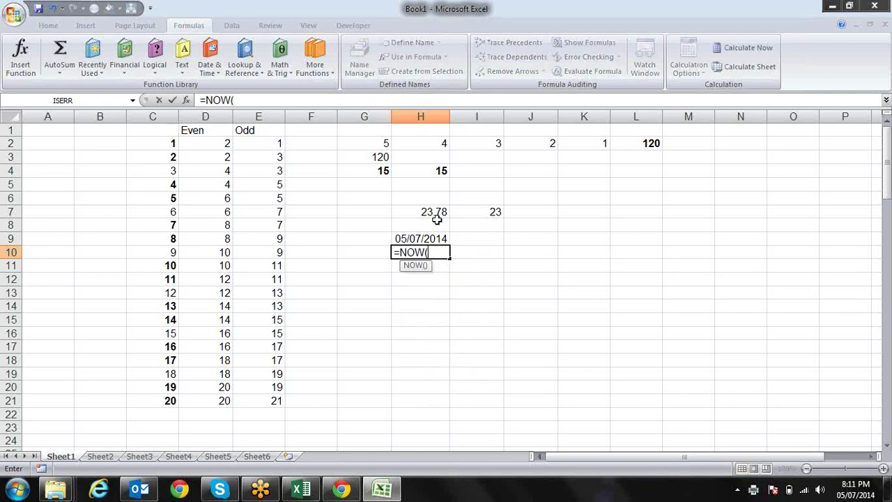
type(")")
key("Return")
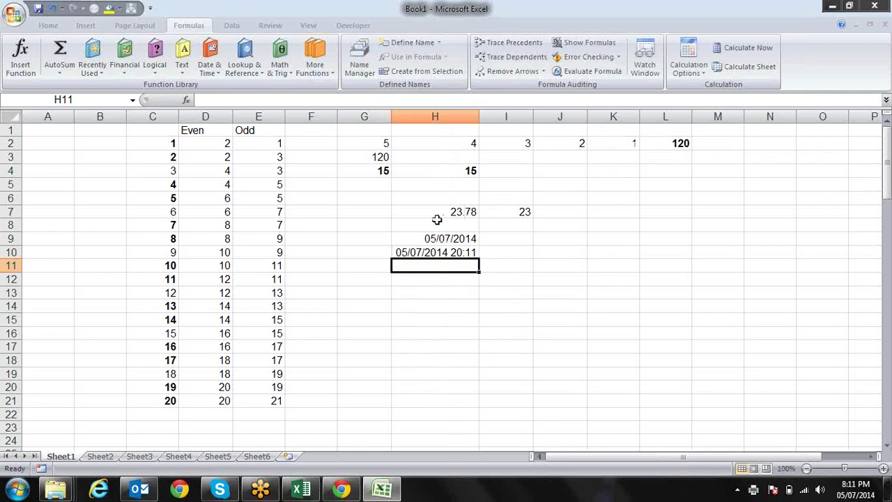
Delete the TODAY date from H9.
key("Up")
key("Up")
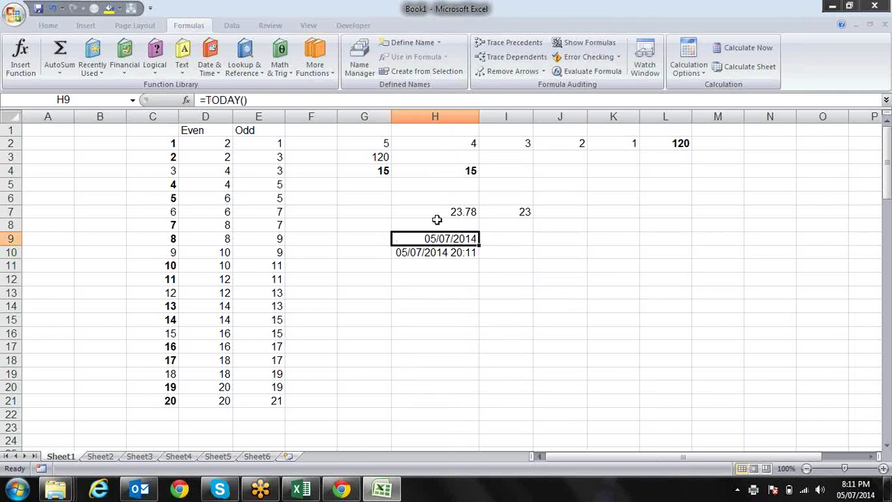
key("Delete")
key("Right")
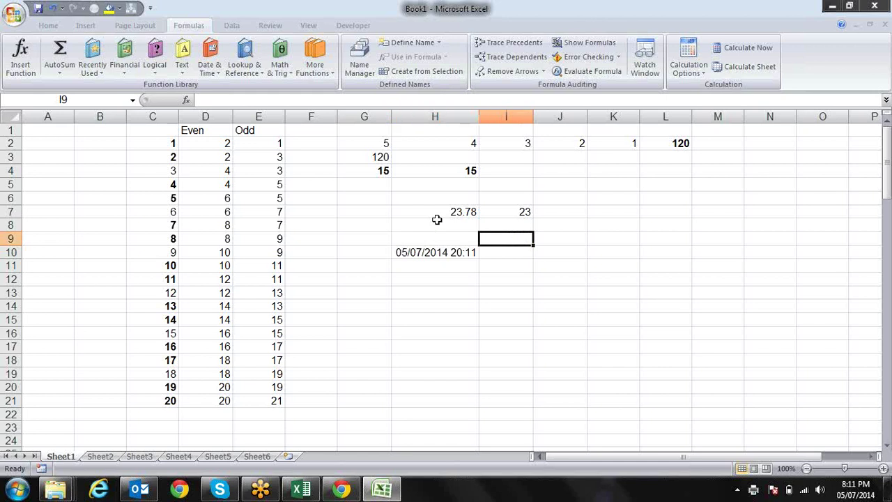
key("Down")
Build the formula =NOW()-INT(NOW()) in I10.
type("=")
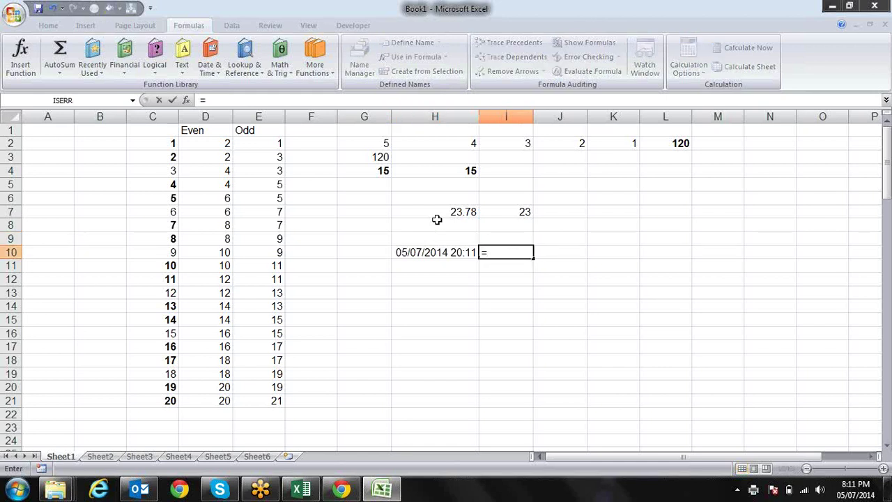
type("in")
key("Down")
key("Down")
key("Down")
key("Tab")
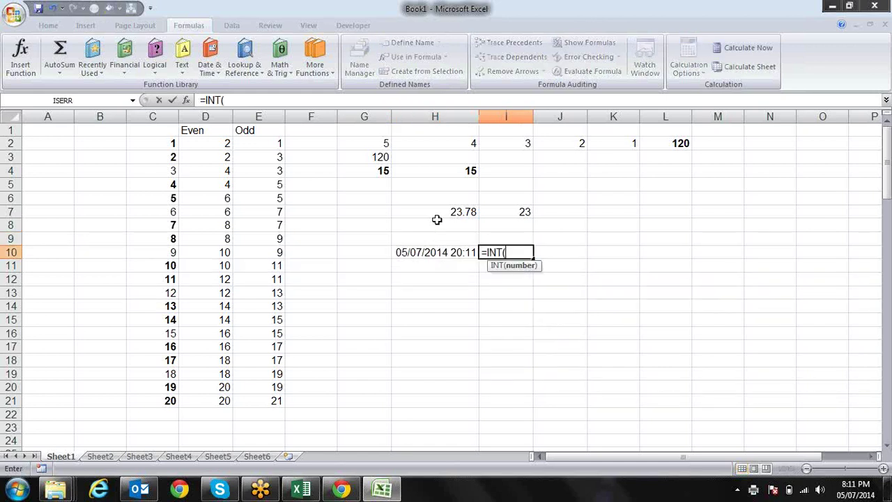
type("no")
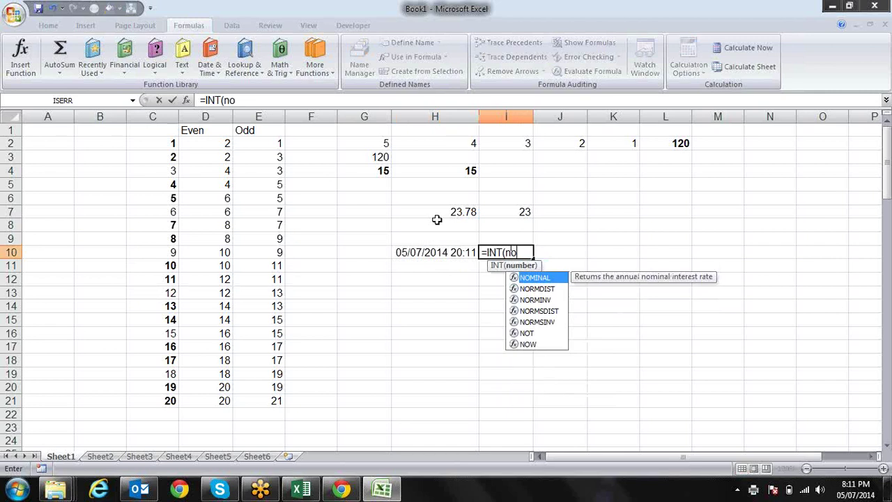
type("w(")
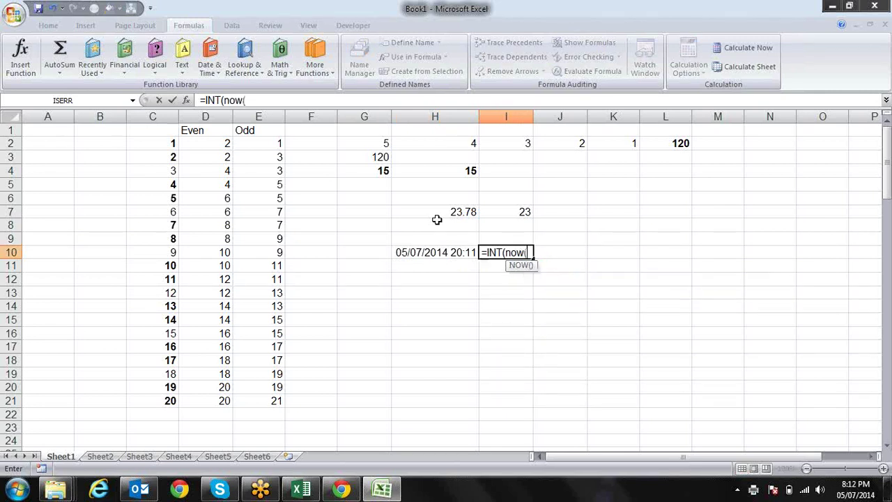
type("))")
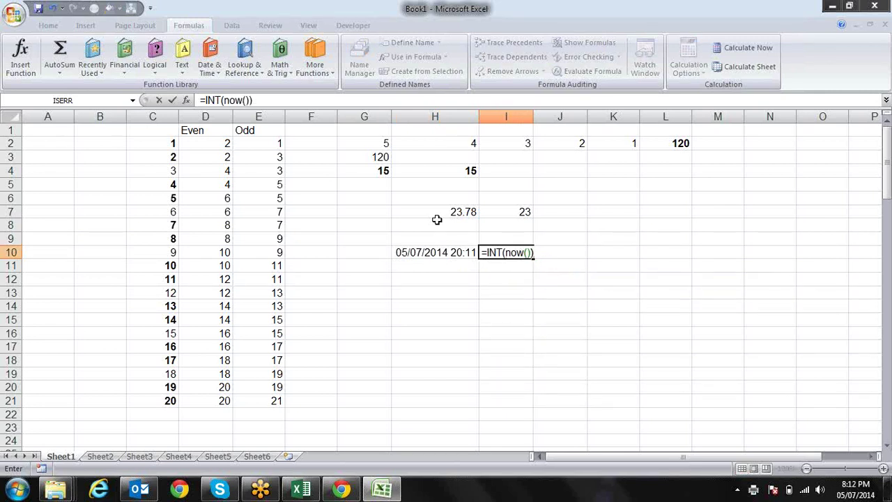
left_click(487, 252)
type("now")
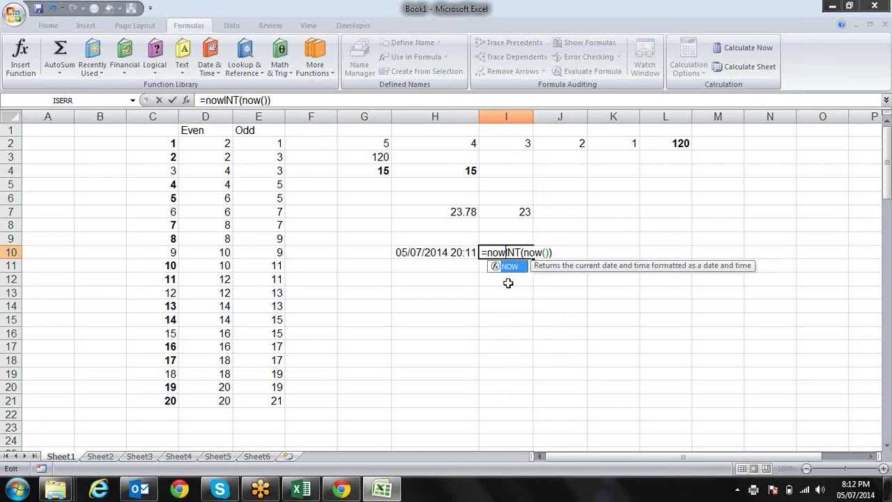
type("()")
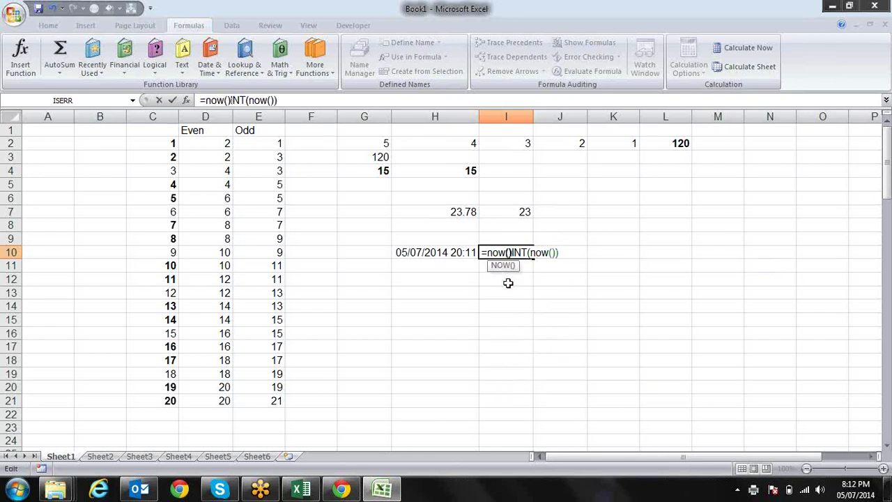
type("-")
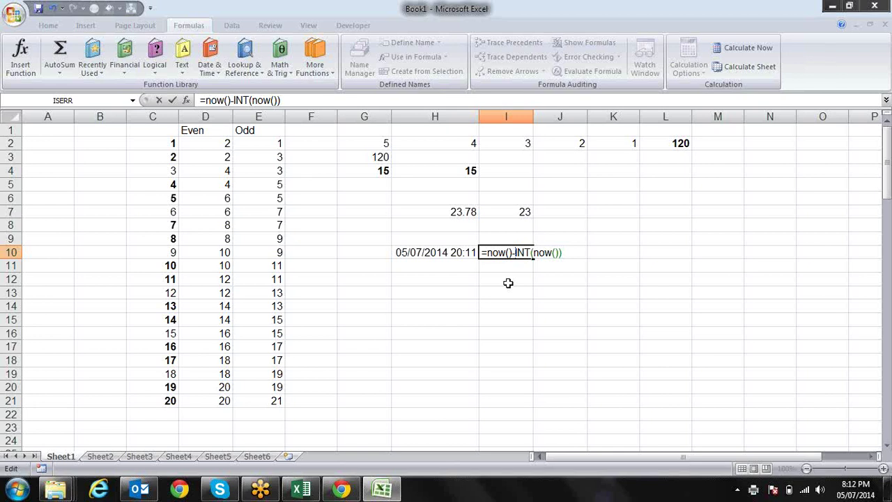
key("Return")
Apply time format to I10 so it shows 8:12 PM, and review the formula.
key("Up")
key("ctrl+shift+2")
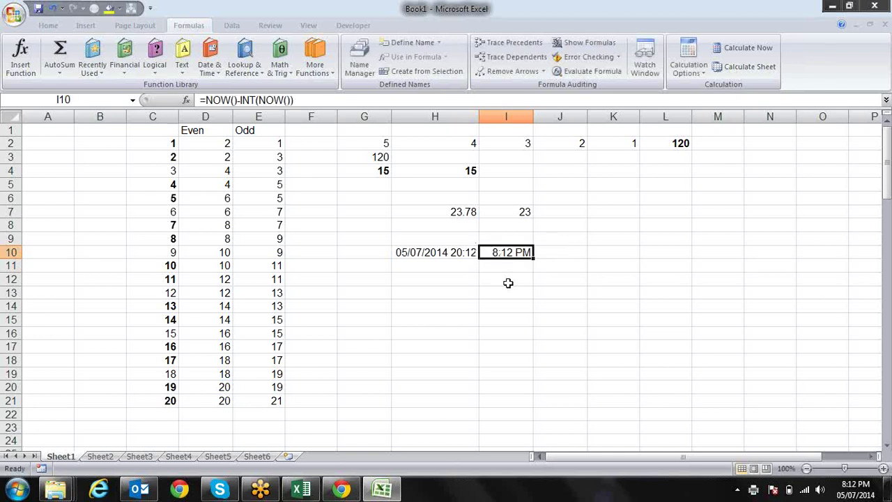
key("F2")
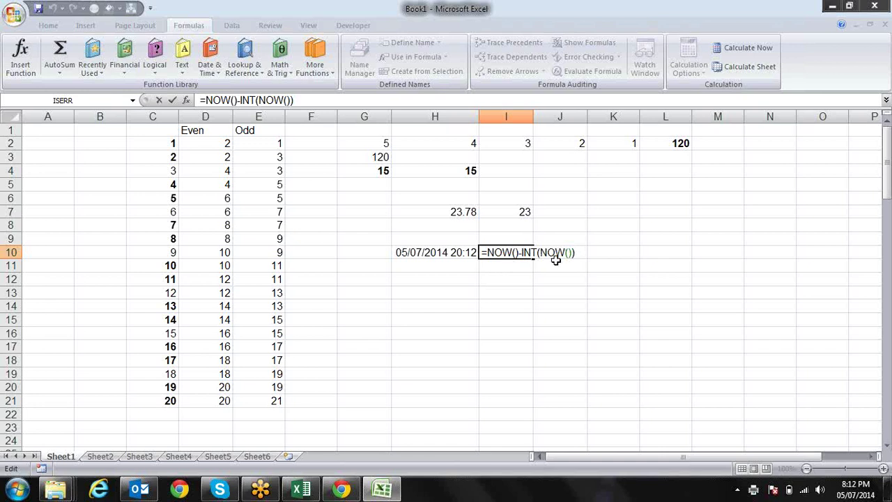
key("Return")
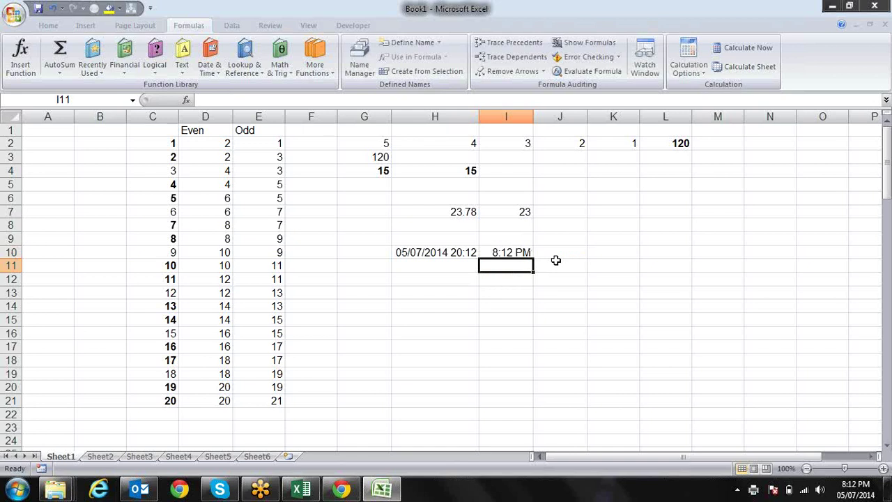
key("Up")
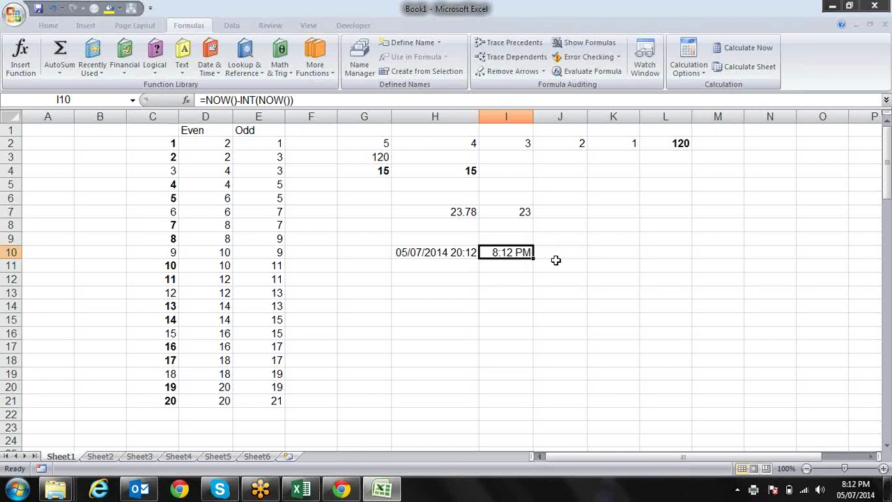
Reformat H10 to General so it shows the serial 41766.84222.
key("Left")
key("ctrl+shift+3")
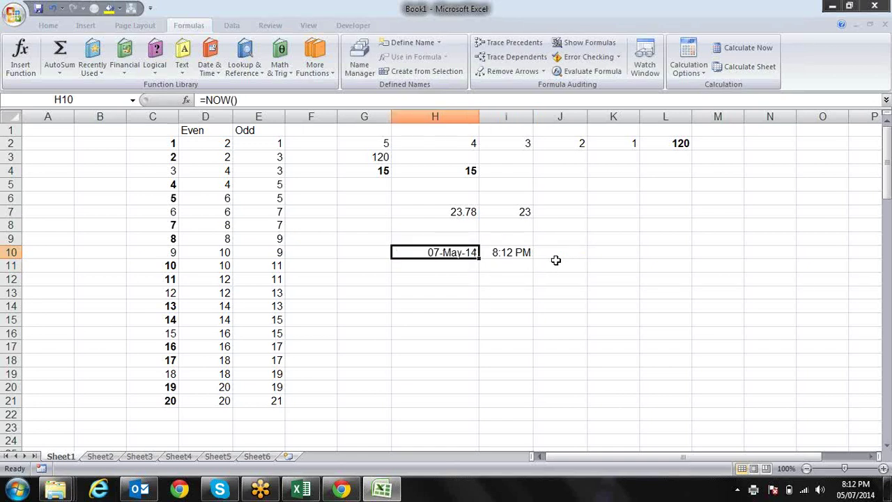
key("ctrl+shift+grave")
Enter =H10-INT(H10) in H11 to get the time fraction 0.842215162.
key("Down")
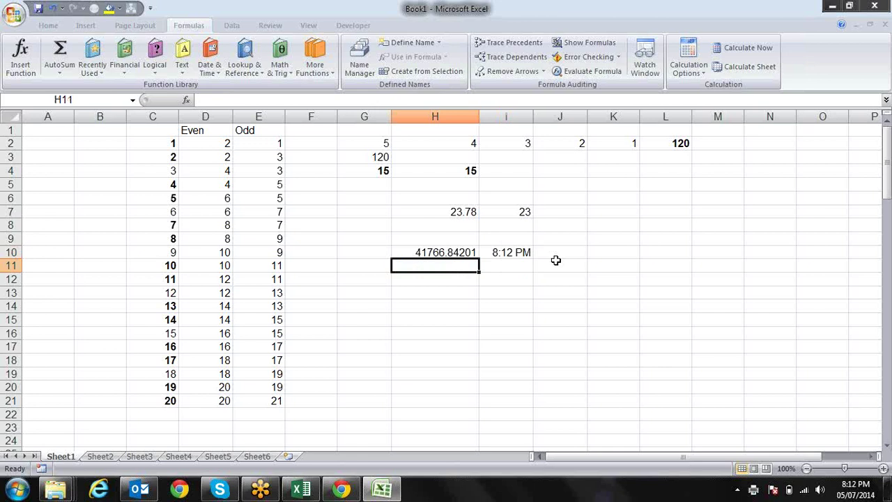
type("=")
key("Up")
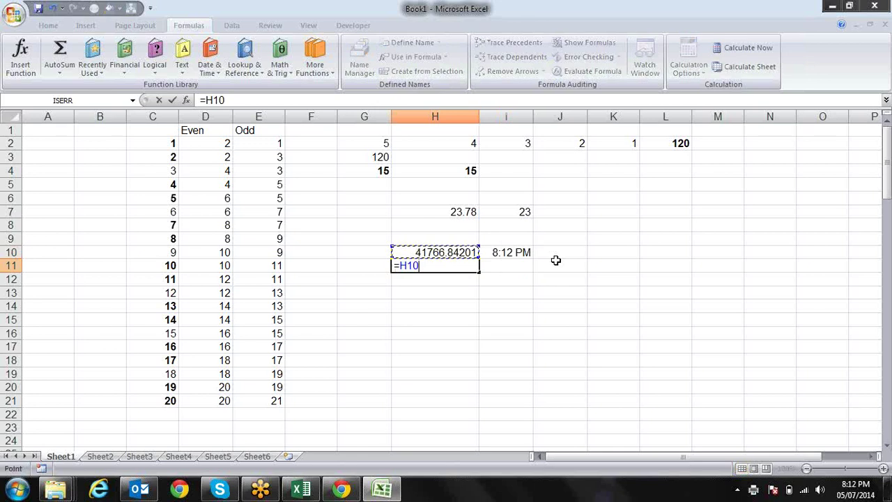
type("0-")
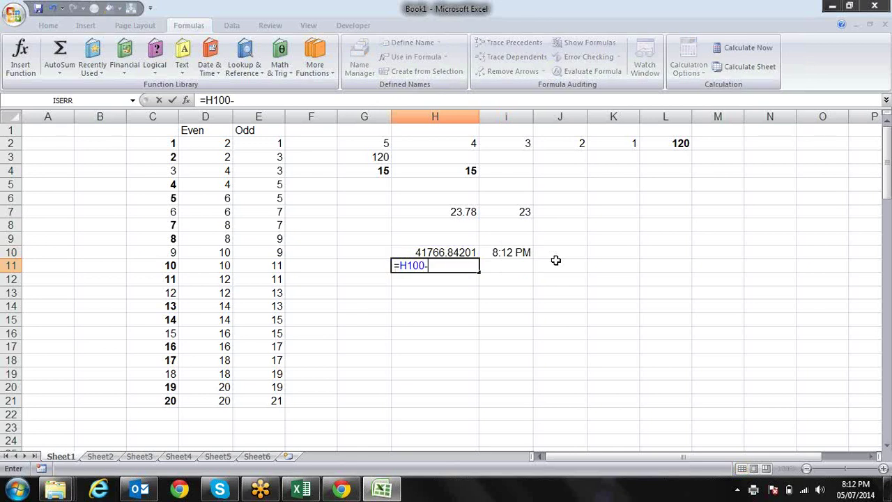
key("BackSpace")
key("BackSpace")
type("-")
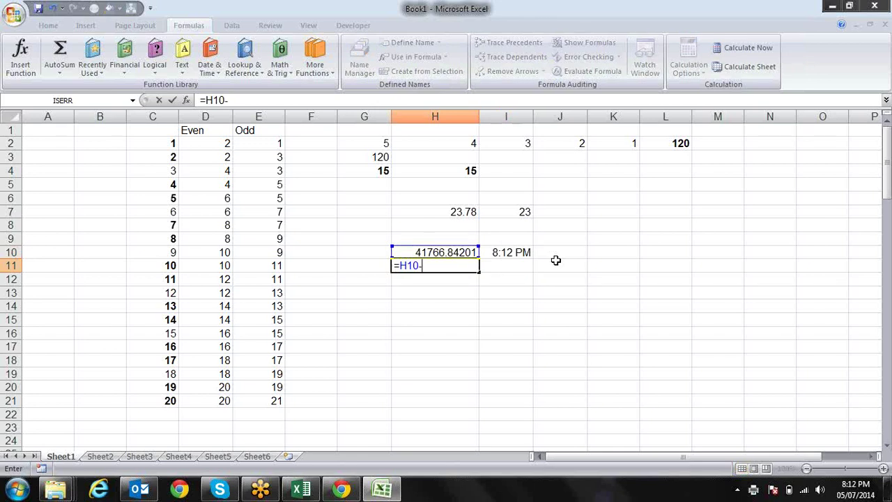
type("in")
key("Down")
key("Down")
key("Down")
key("Tab")
type("H10")
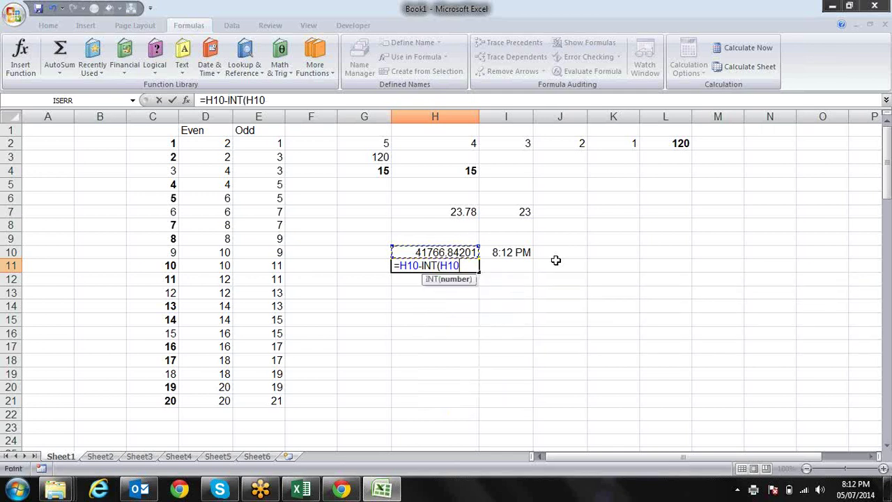
type(")")
key("Return")
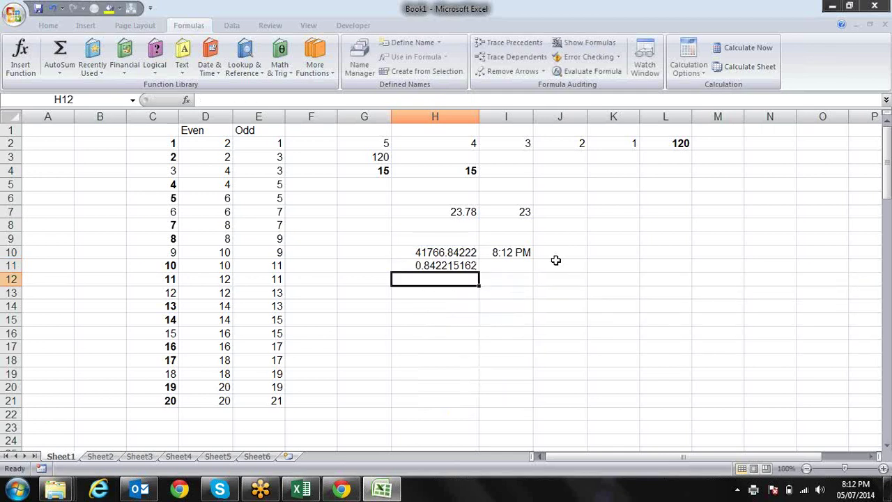
Review the H11 formula and reopen the neighbouring time formula for comparison.
key("Up")
key("Up")
key("Right")
key("F2")
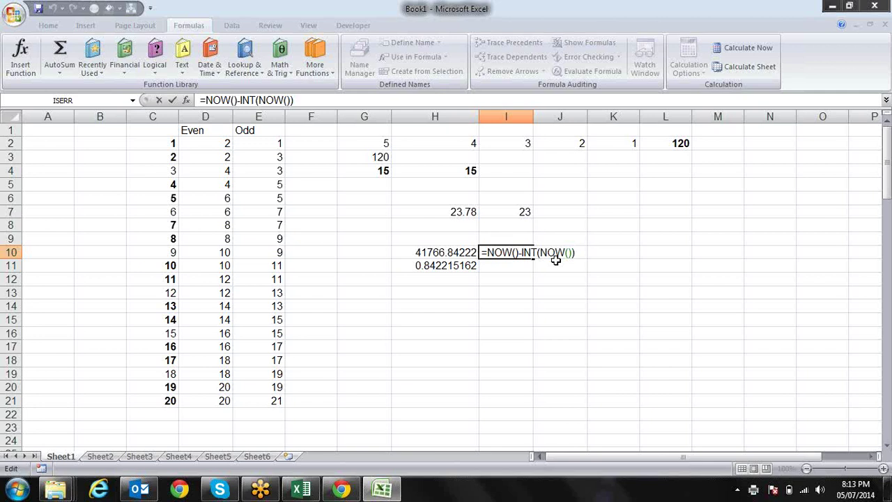
Clear the date-time and time-of-day results from H10:I11.
key("ctrl+Return")
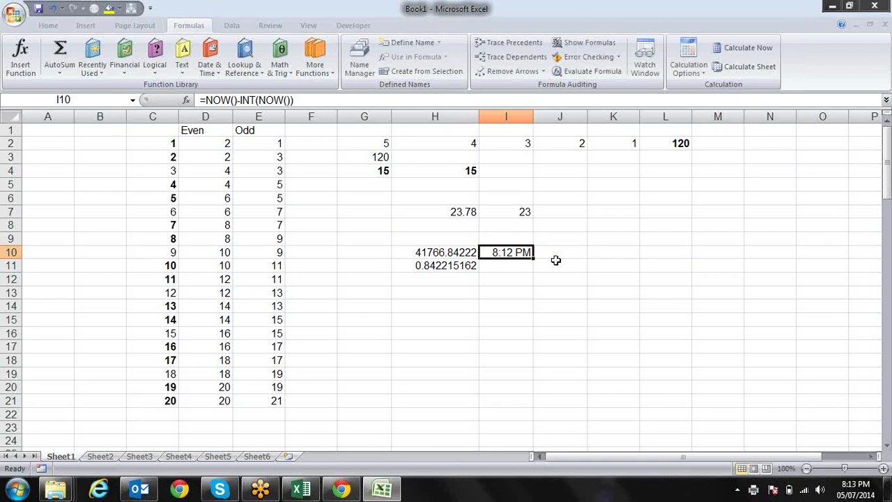
key("Left")
key("shift+Right")
key("shift+Down")
key("Delete")
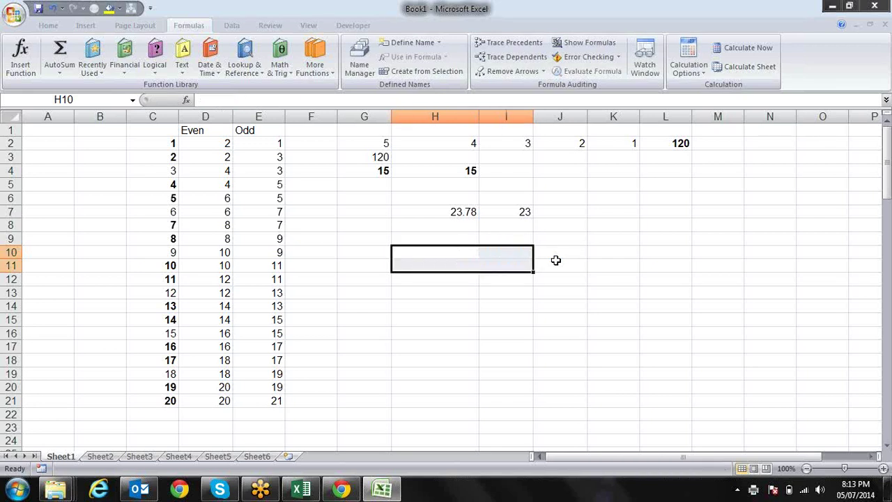
key("Up")
key("Left")
key("Right")
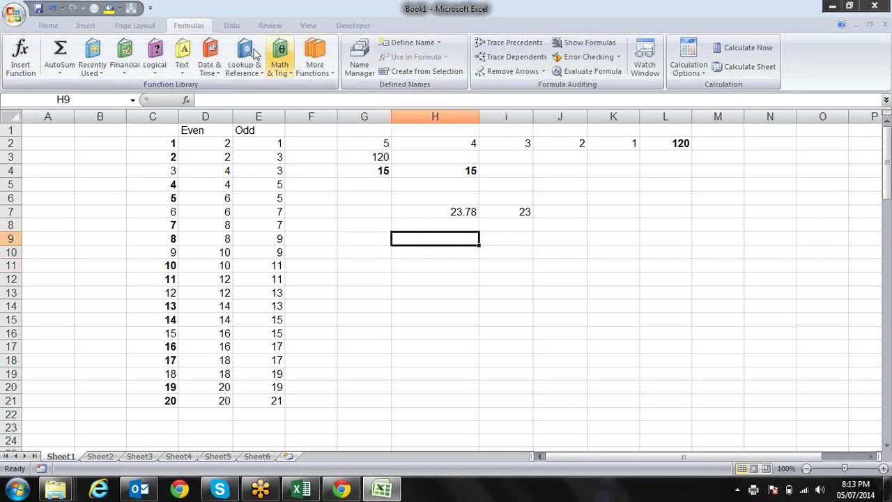
Scroll through the Math & Trig function list, then close it.
left_click(280, 72)
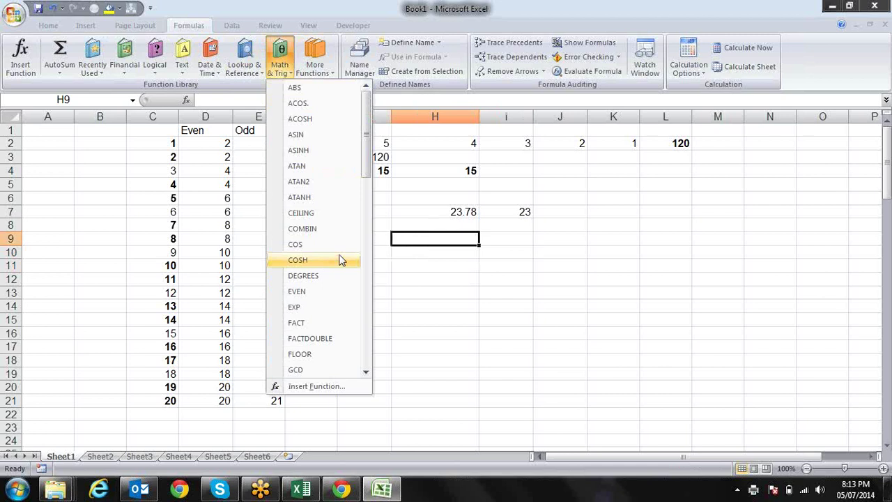
left_click_drag(368, 156, 373, 244)
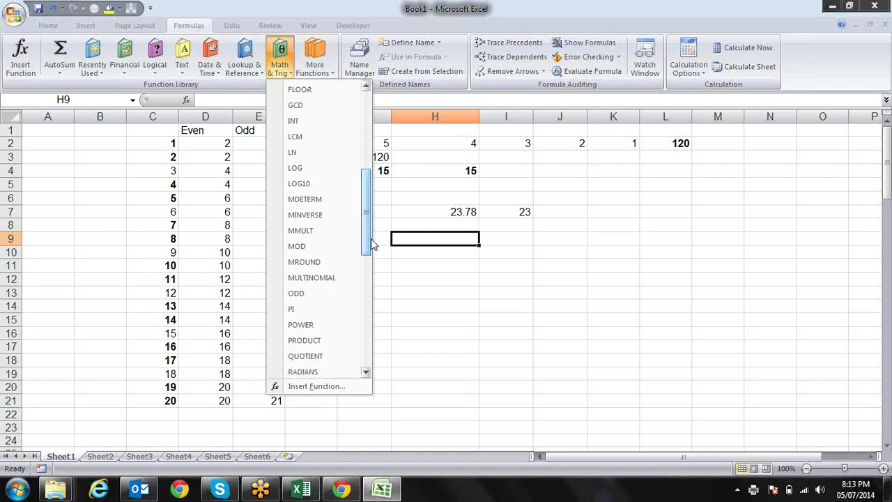
key("Escape")
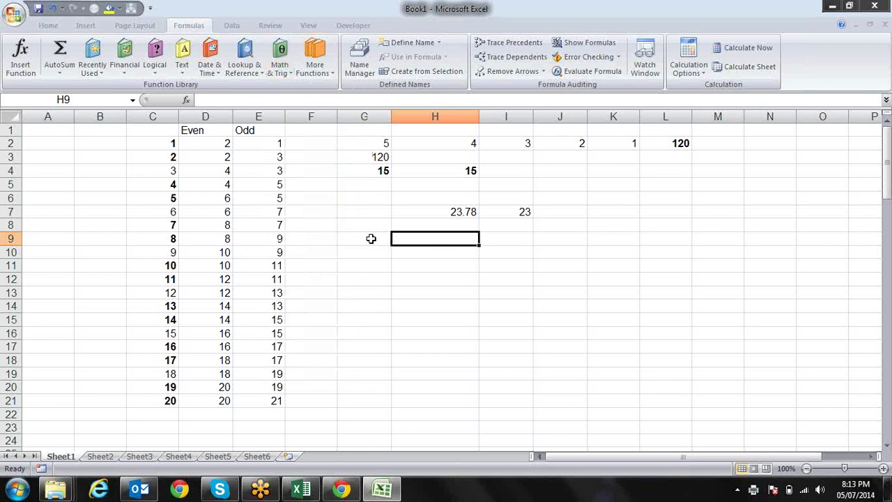
Enter =PI() in H9.
type("=pi")
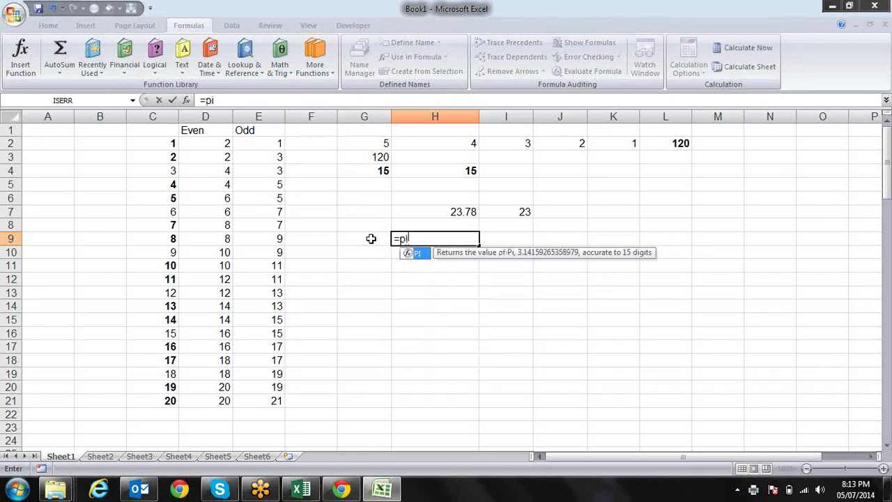
key("Tab")
type("()")
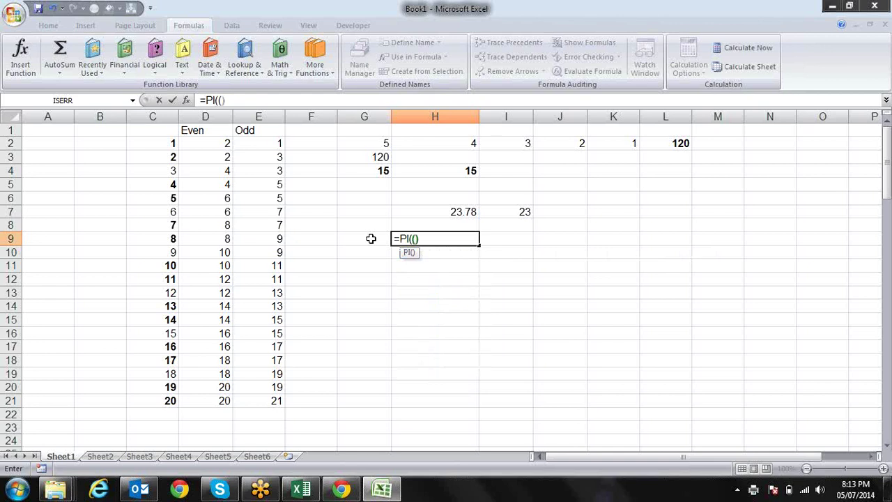
key("BackSpace")
key("BackSpace")
type(")")
key("Return")
Reformat H9 as General so it shows 3.141592654, then open the Lookup & Reference list.
key("Up")
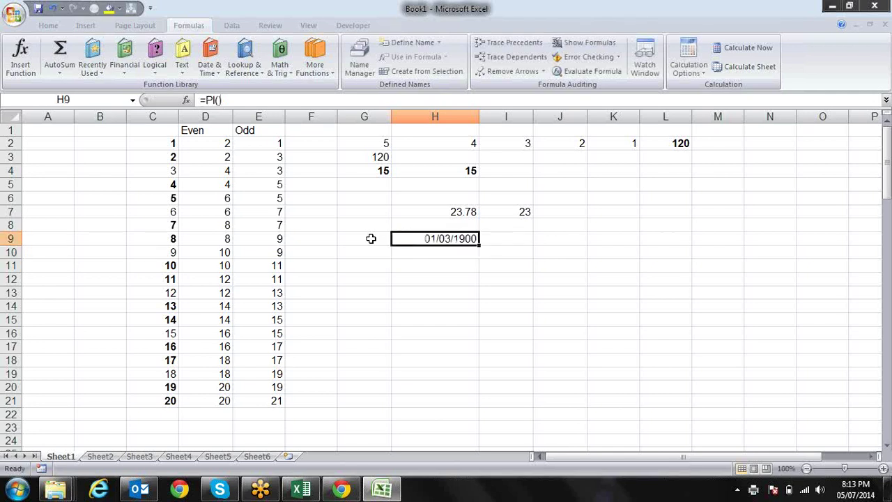
key("ctrl+shift+asciitilde")
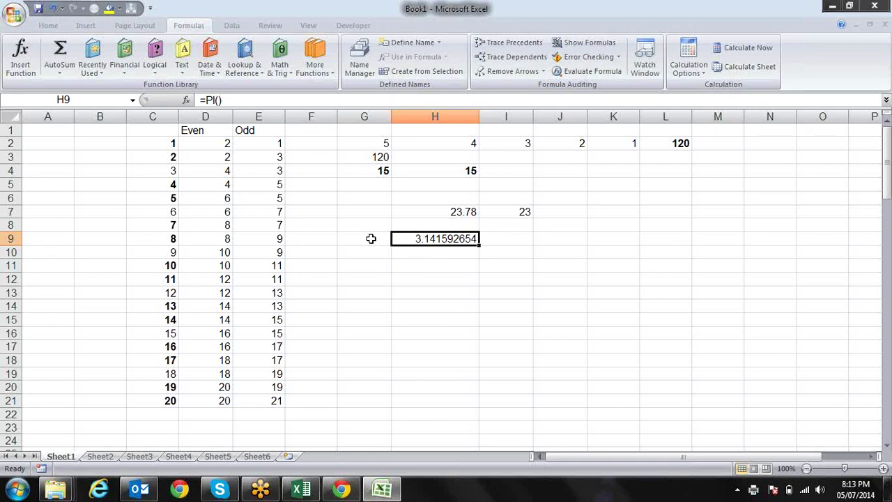
key("Return")
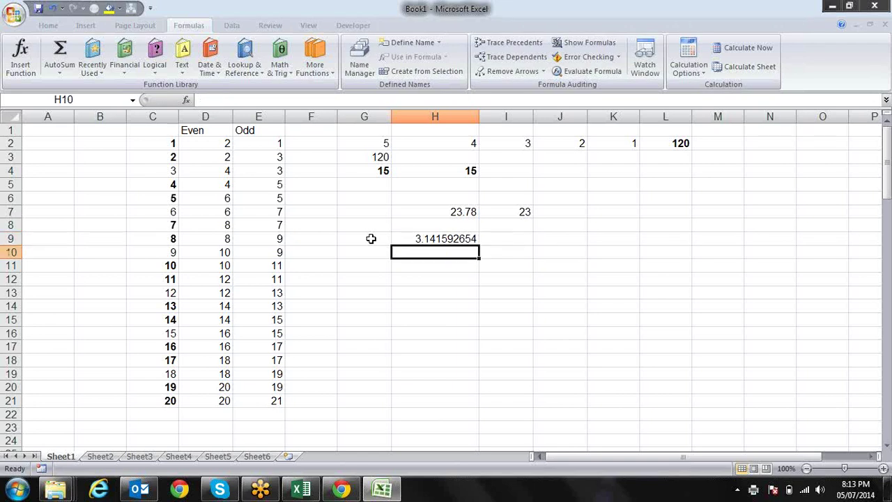
left_click(258, 69)
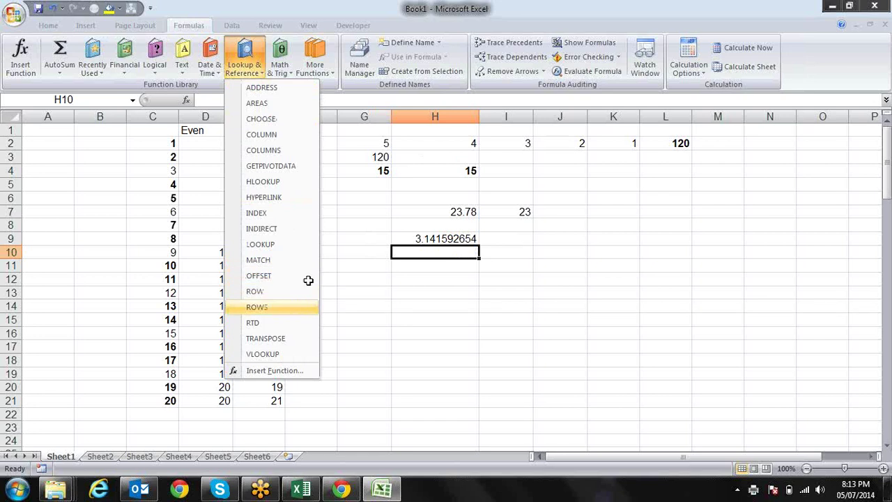
Close the function list and enter 7 in G9.
key("Escape")
key("Up")
key("Left")
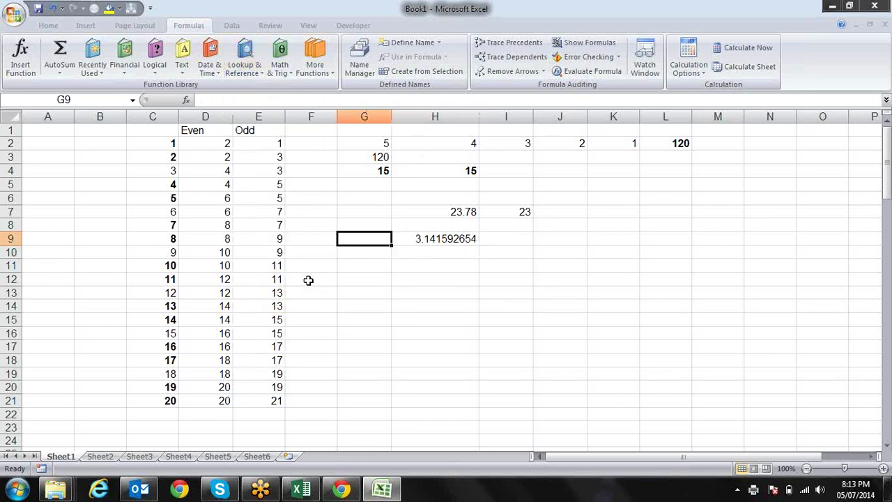
type("7")
key("Tab")
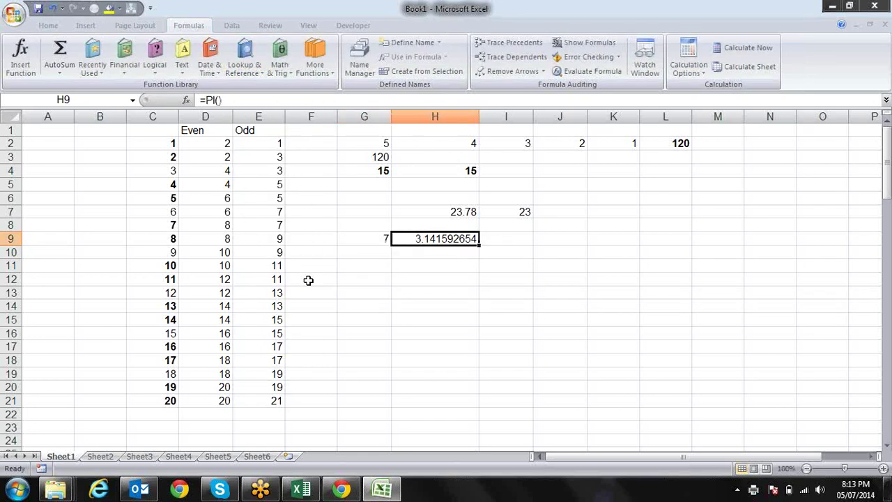
key("Tab")
Start a =G9*pi formula in H9, then erase it back to the equals sign.
key("Left")
type("=")
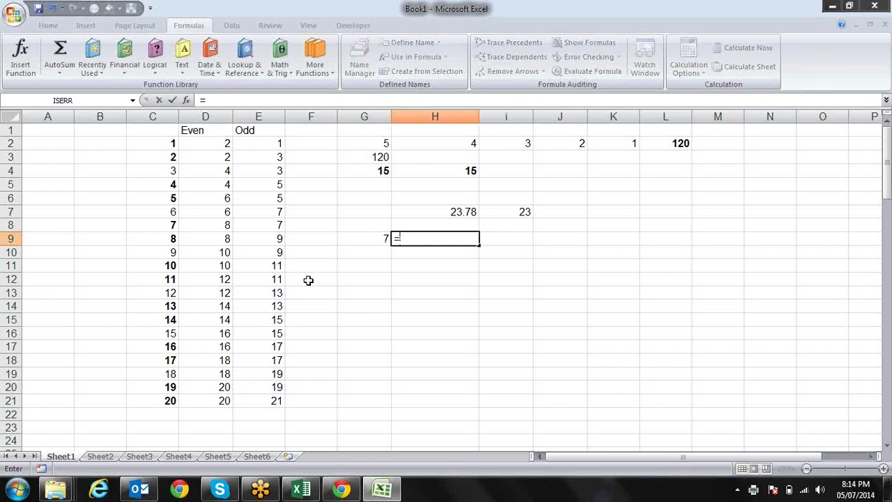
key("Left")
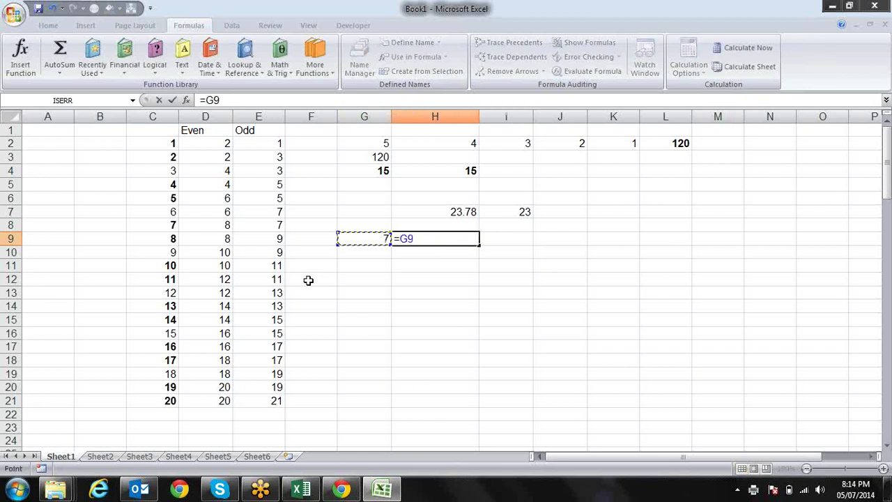
type("*pi")
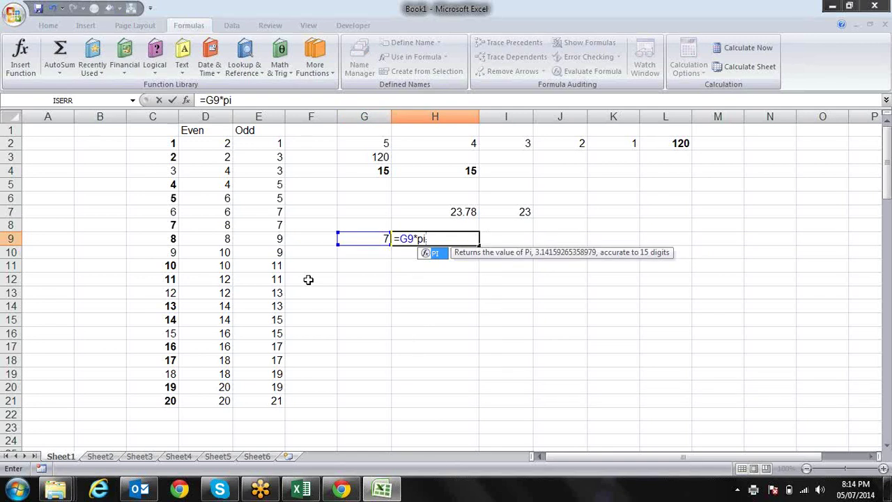
key("BackSpace")
key("BackSpace")
key("BackSpace")
key("BackSpace")
key("BackSpace")
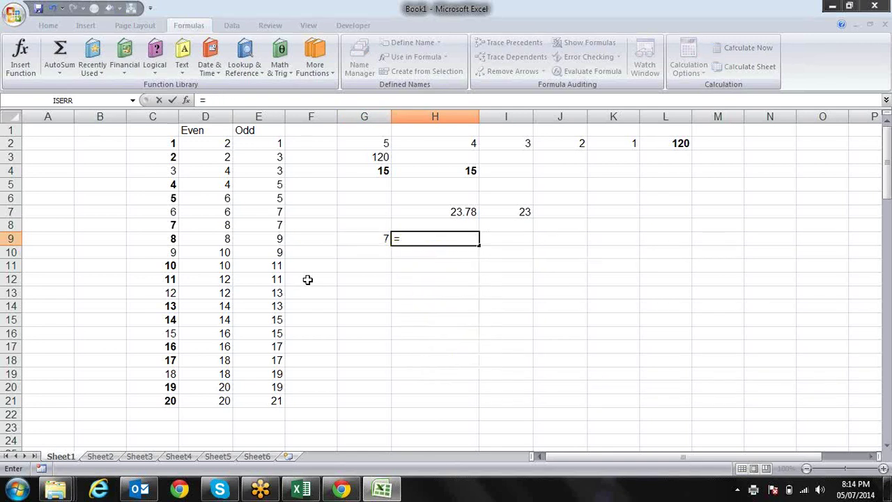
Complete =POWER(G9,2) in H9, giving 49.
type("power")
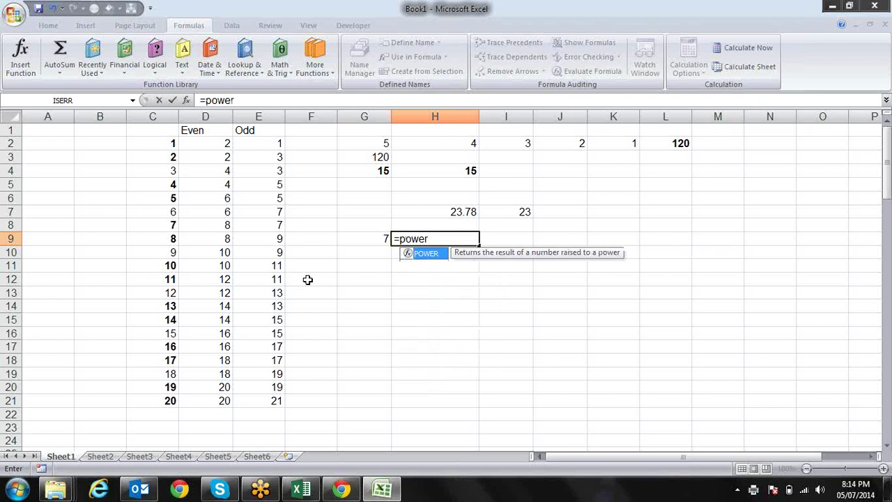
key("Tab")
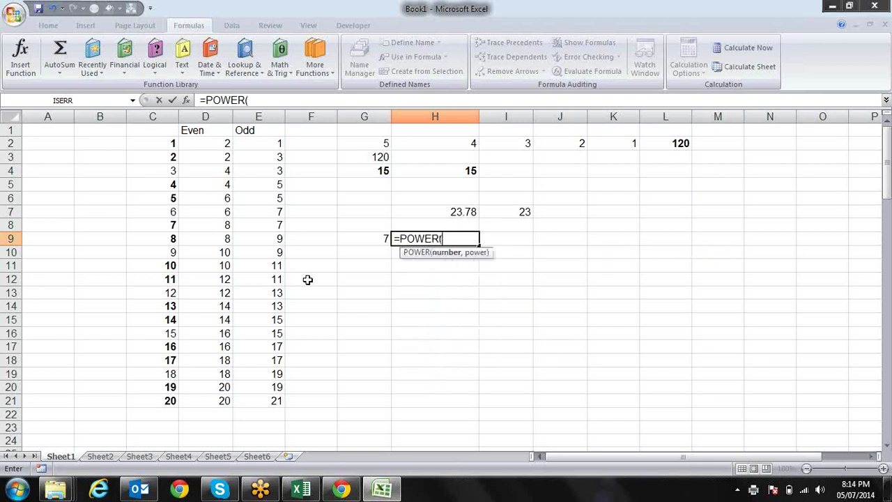
key("Left")
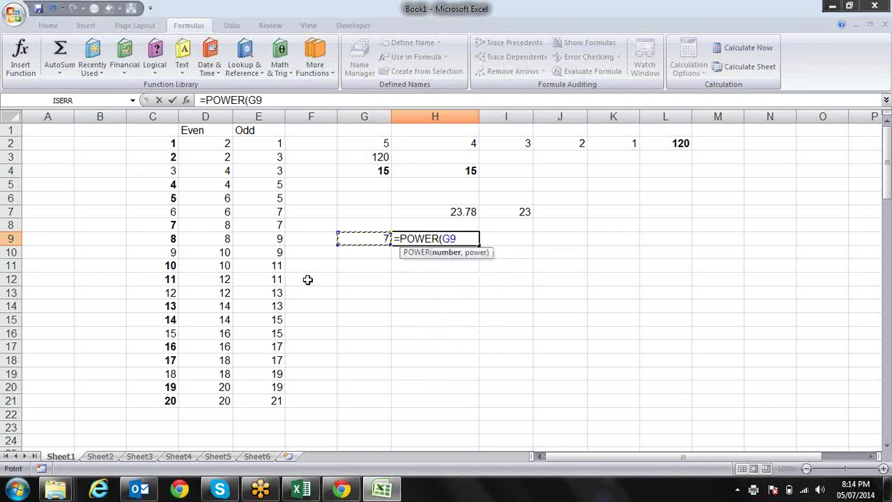
type(",")
type("2")
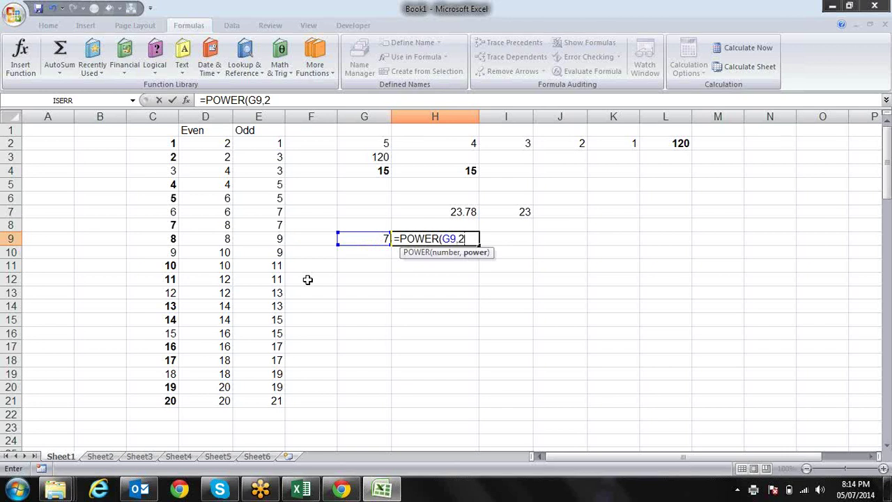
type(")")
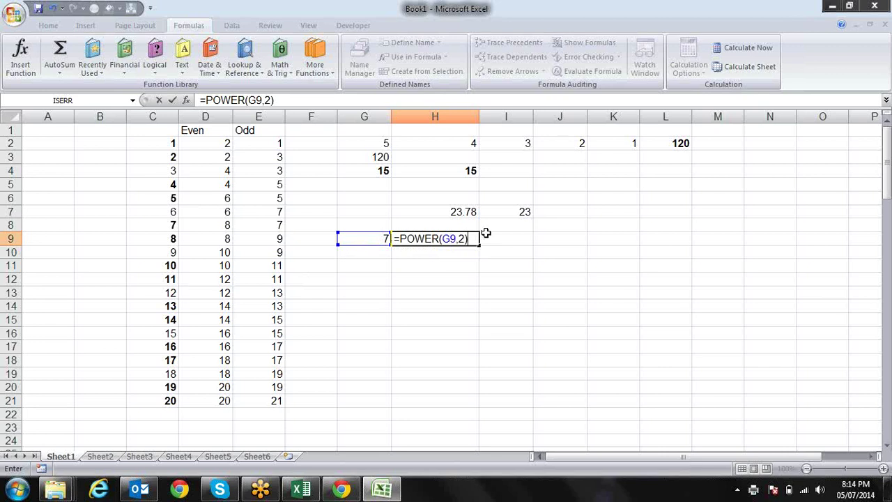
left_click(466, 240)
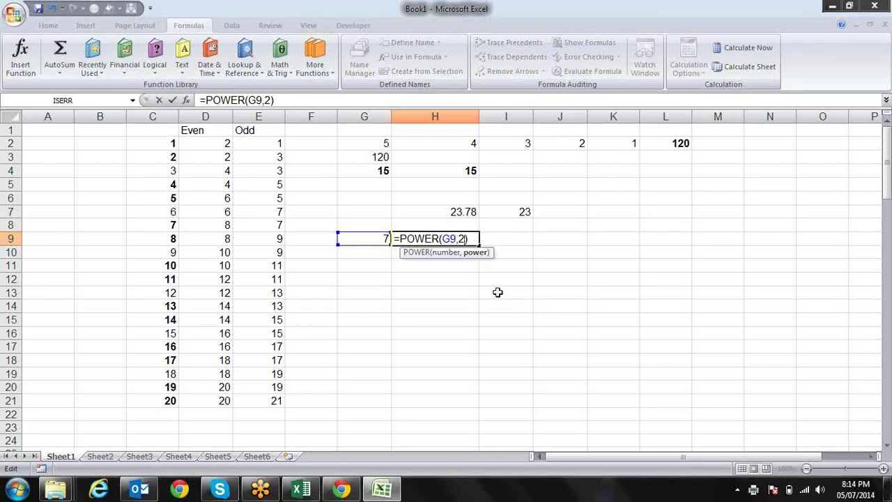
key("Return")
Change H9 to =PI()*POWER(G9,2), giving 153.93804, and make it bold.
key("Up")
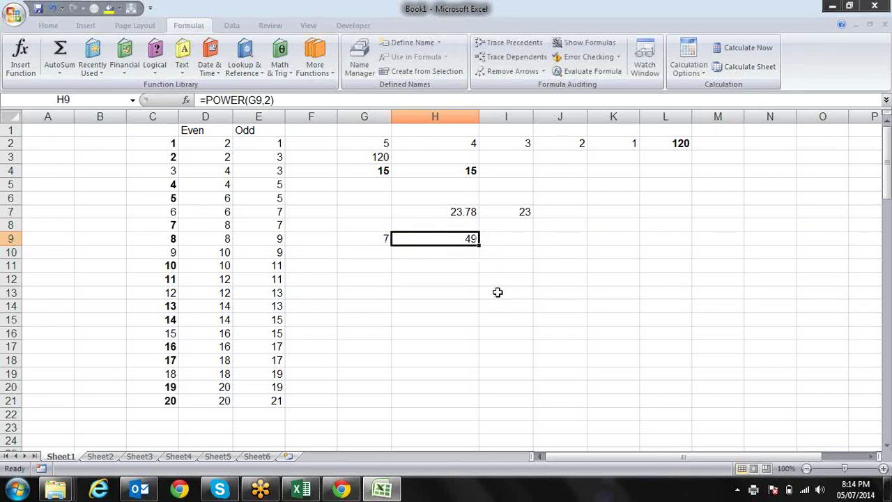
key("F2")
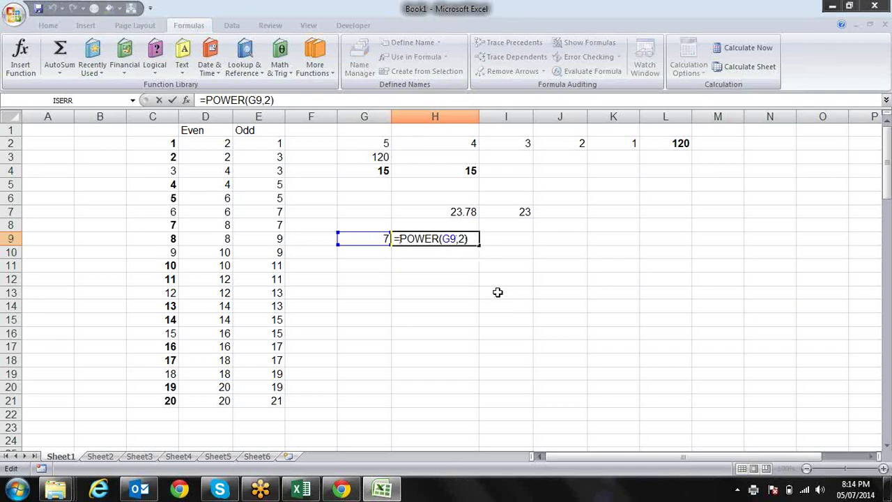
type("pi(")
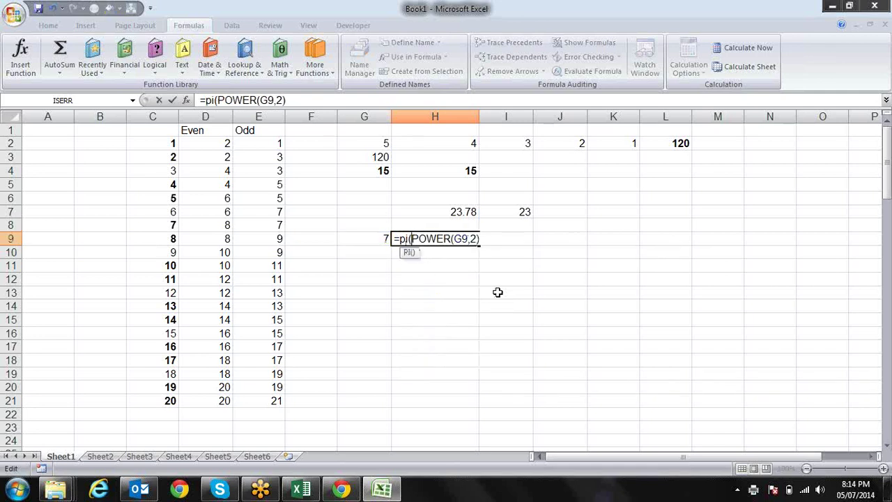
type(")*")
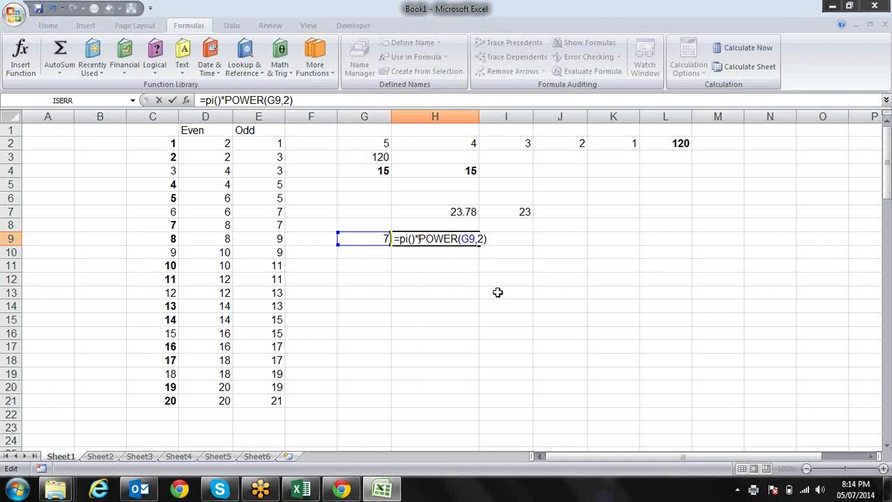
key("Return")
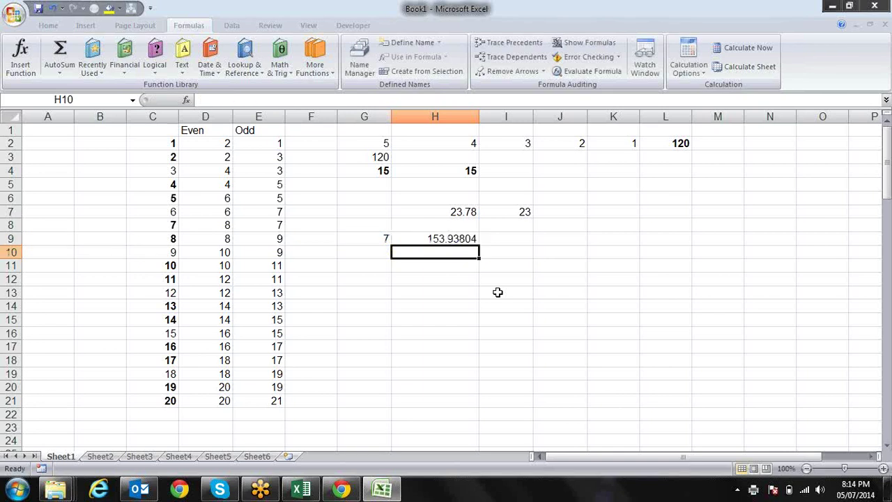
key("Up")
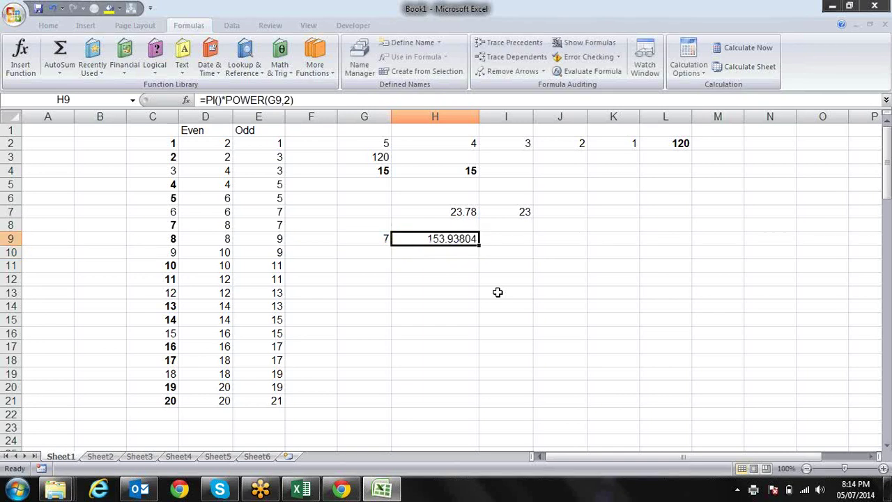
key("ctrl+b")
left_click(283, 76)
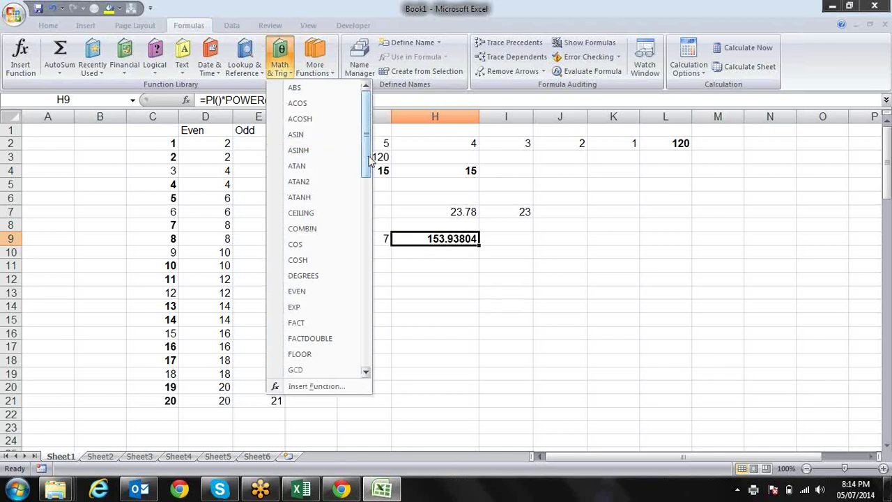
left_click_drag(369, 161, 367, 202)
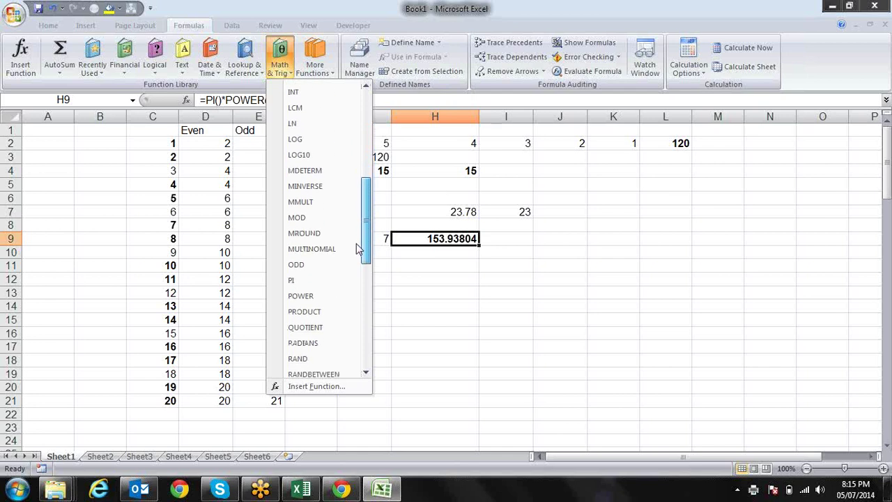
left_click_drag(367, 202, 355, 257)
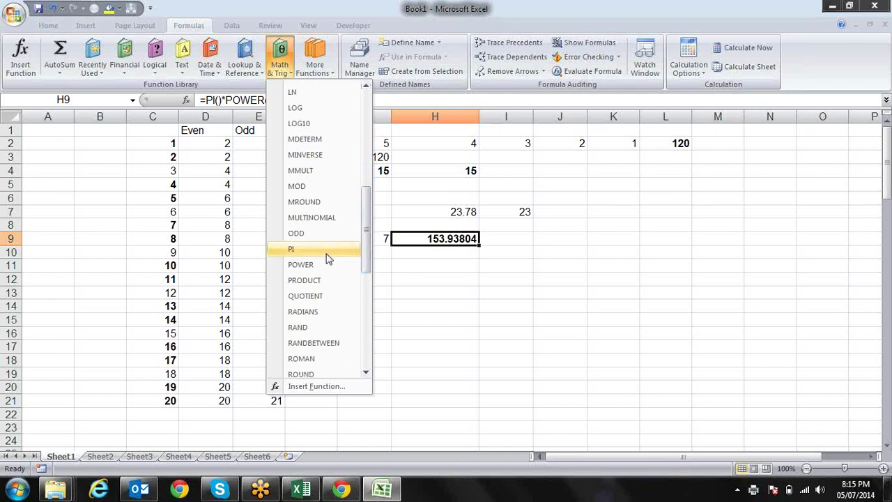
key("Escape")
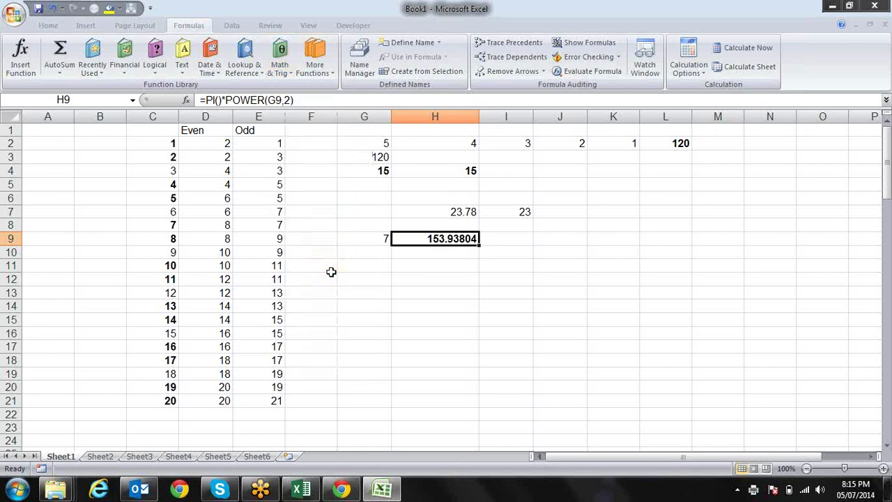
key("Down")
key("Down")
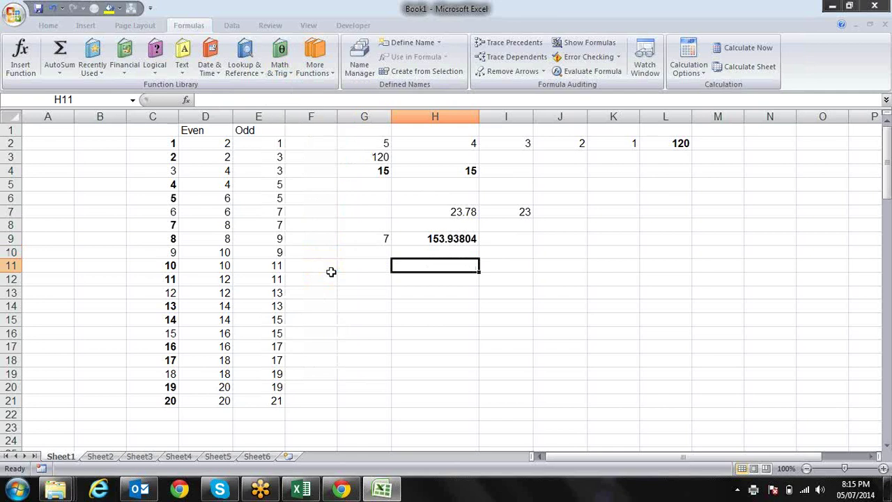
Enter =2^3 in H11, giving 8.
type("2")
key("BackSpace")
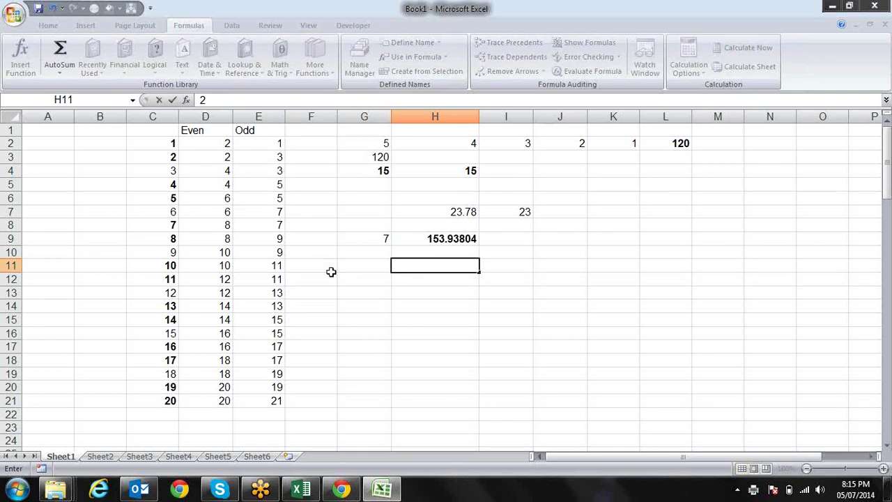
type("=2")
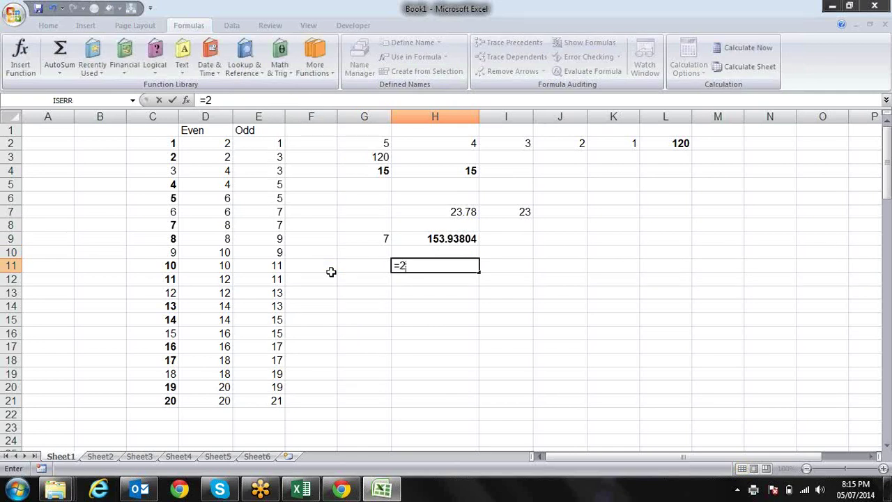
type("^")
type("3")
key("Return")
Enter =POWER(2,3) in H12, which also returns 8.
type("=")
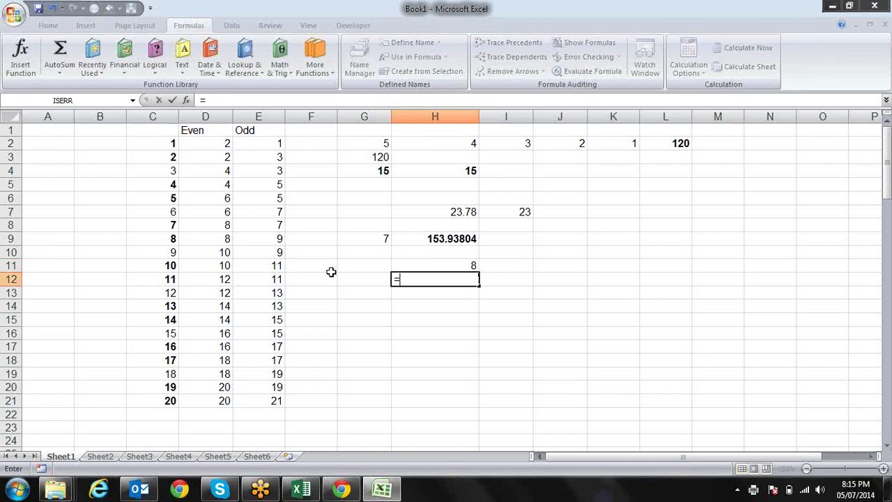
type("po")
key("Down")
key("Tab")
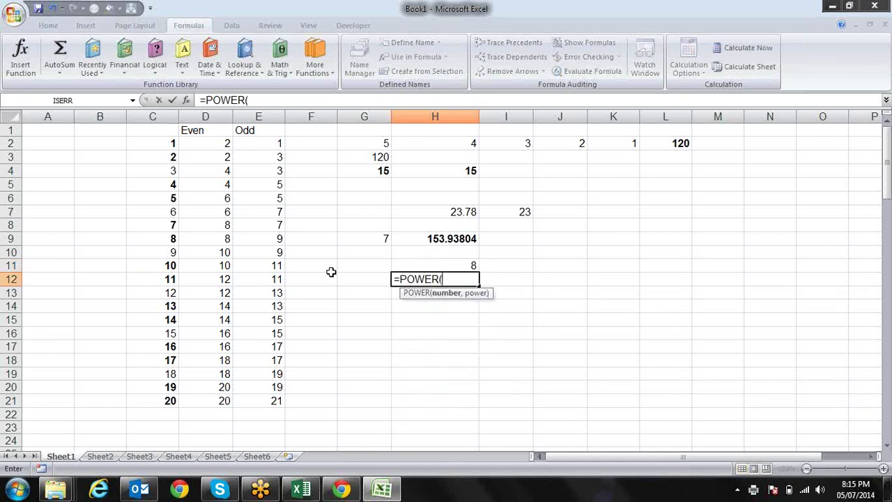
type("2,")
type("3)")
key("Return")
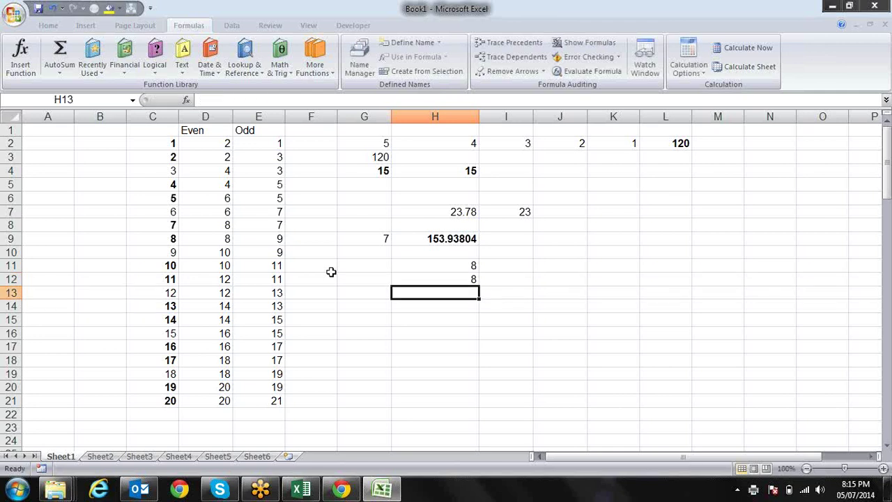
key("Up")
key("Up")
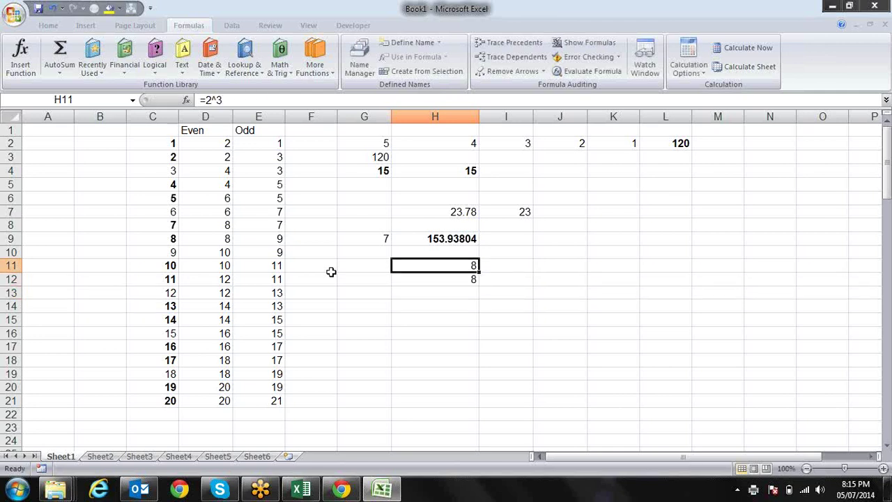
key("Down")
key("Down")
Browse the Math & Trig function list and close it, ending in H13.
left_click(279, 66)
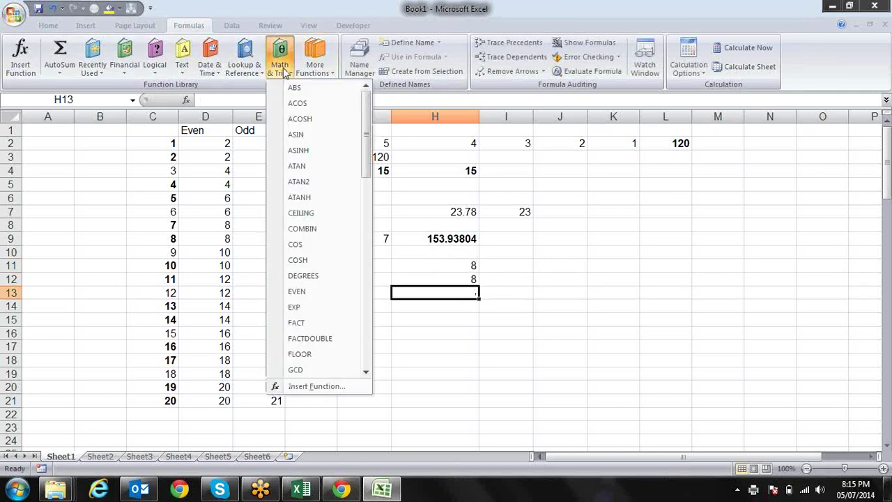
left_click_drag(367, 169, 361, 269)
key("Escape")
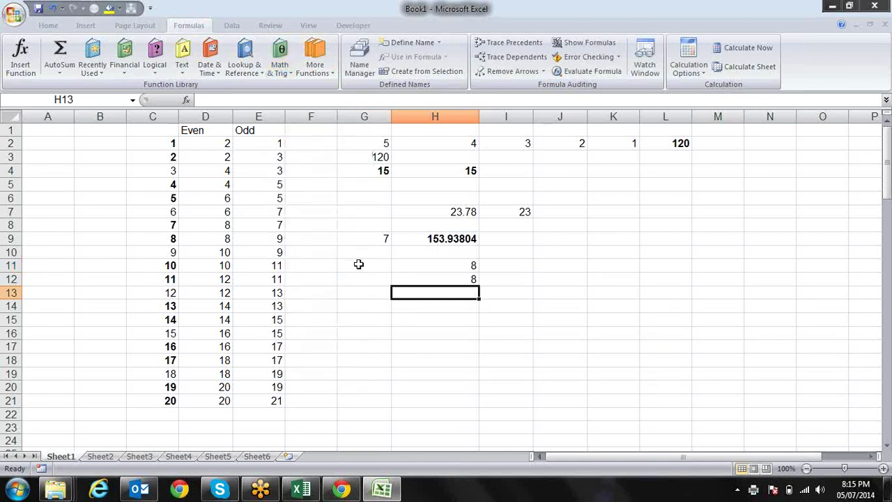
key("Down")
key("Up")
Enter 2 in H13 and 4 in I13.
type("2")
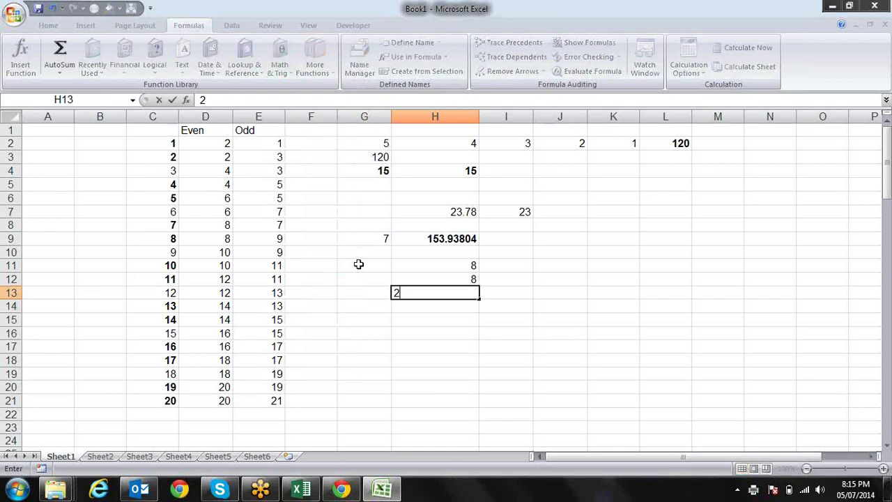
key("Tab")
type("4")
key("Tab")
Multiply them in J13 with =PRODUCT(H13,I13), giving 8.
type("=")
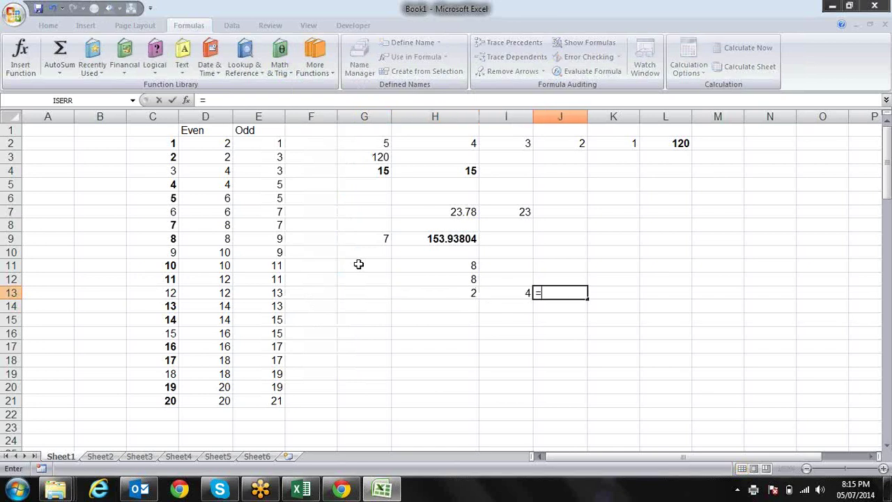
type("pr")
key("Down")
key("Down")
key("Down")
key("Down")
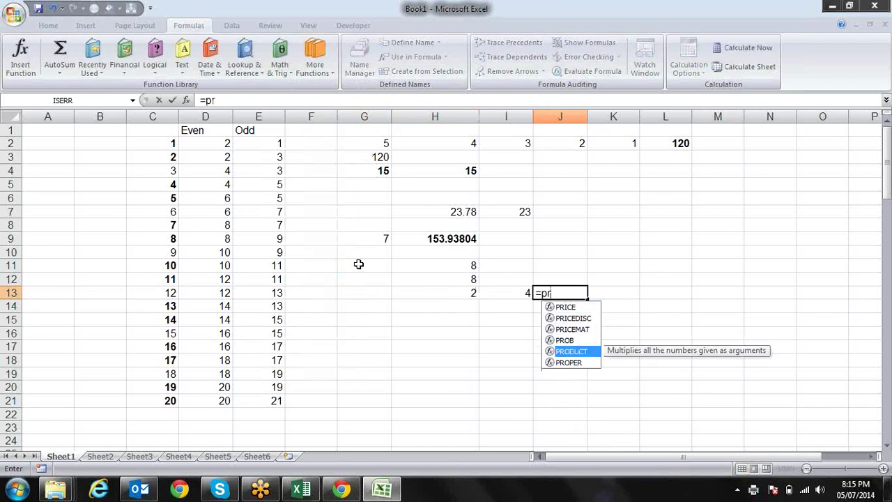
key("Tab")
key("Left")
key("Left")
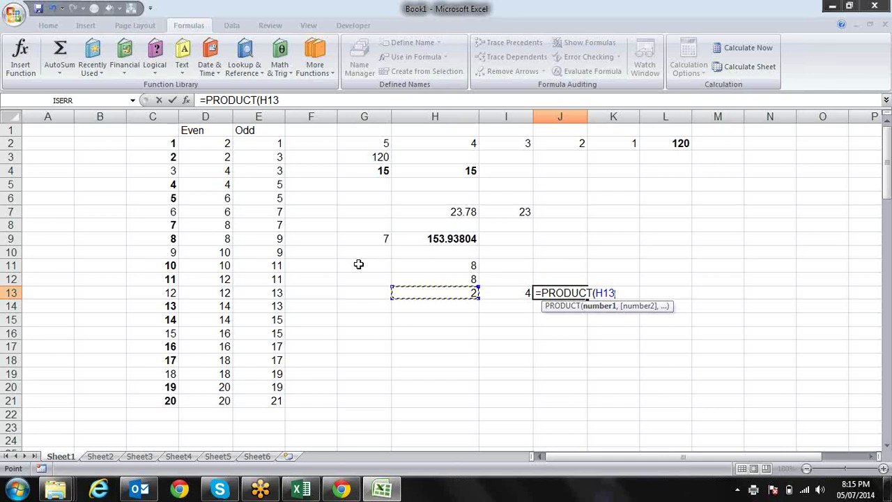
type(";")
key("Left")
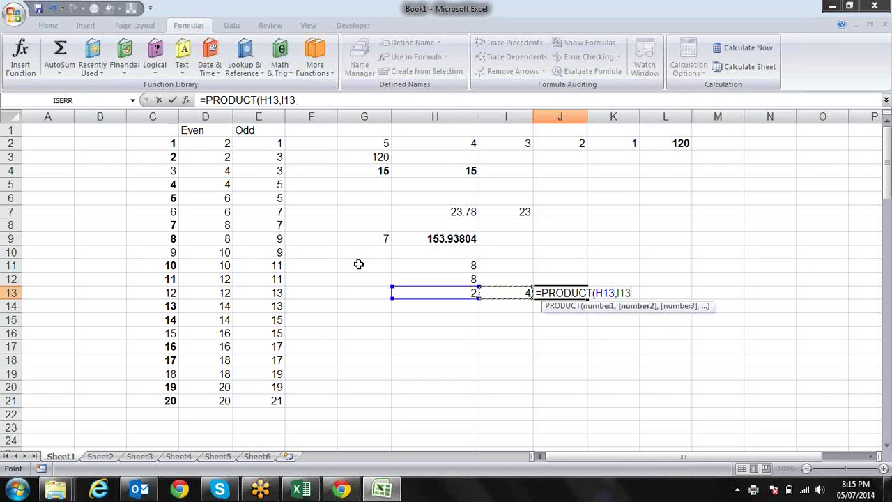
key("Return")
key("Up")
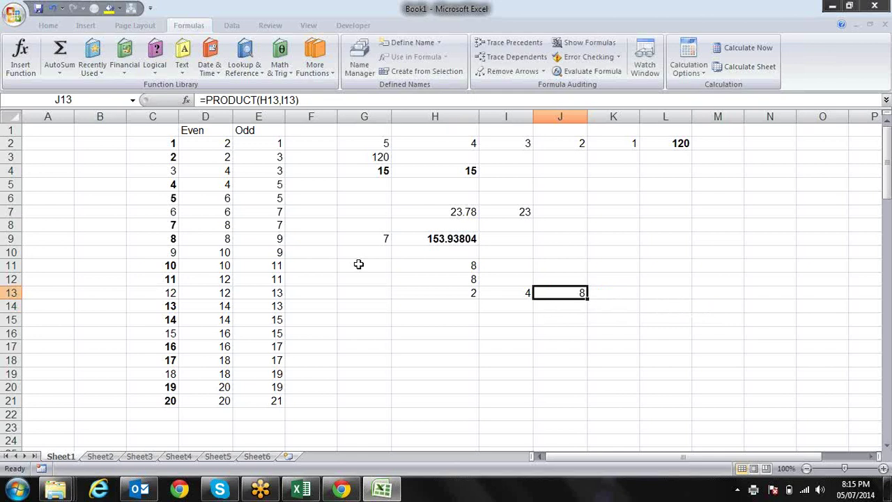
Bold the PRODUCT result 8 in J13, then glance through the Math & Trig function list.
key("ctrl+b")
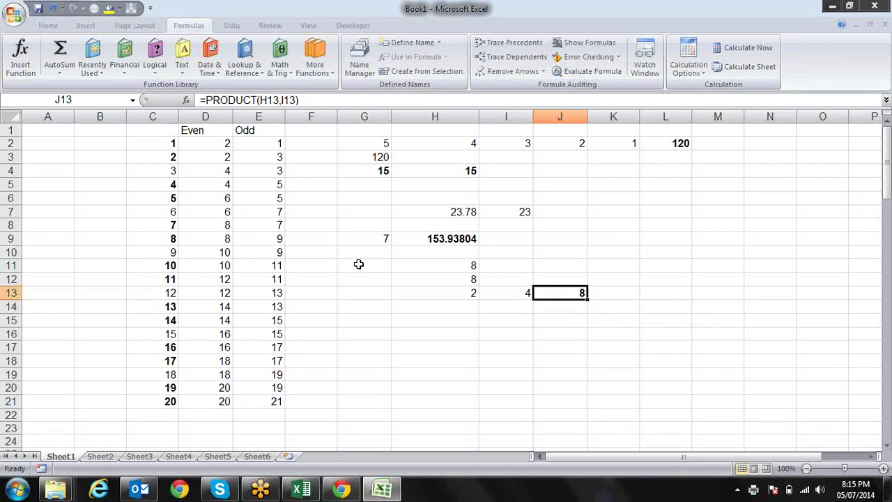
left_click(281, 64)
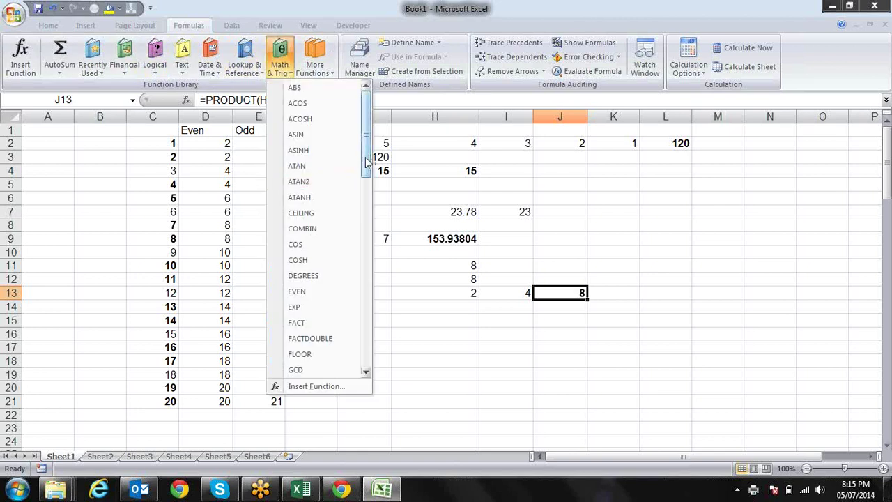
left_click_drag(364, 125, 363, 275)
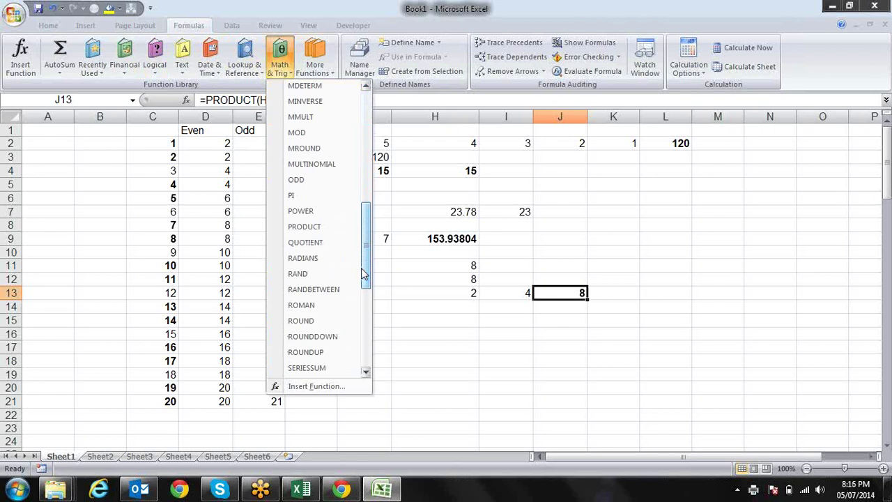
left_click(361, 269)
key("Return")
key("Left")
key("Left")
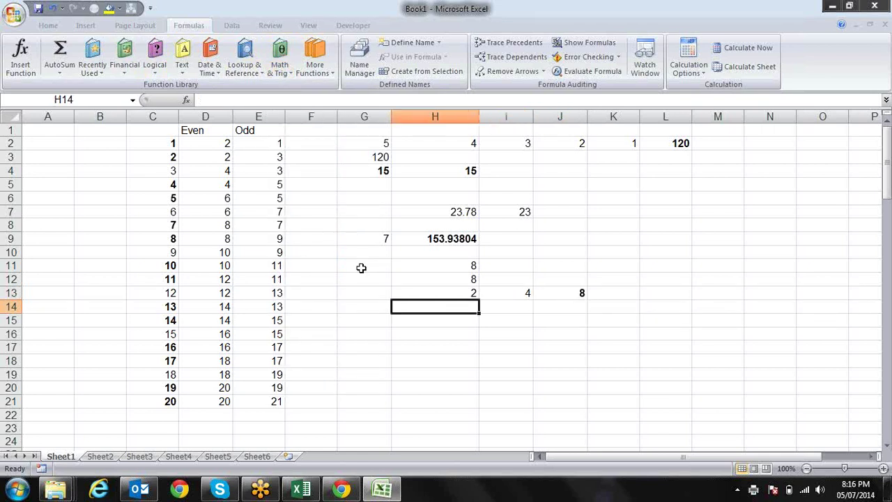
Enter =RAND() in H14.
type("=ran")
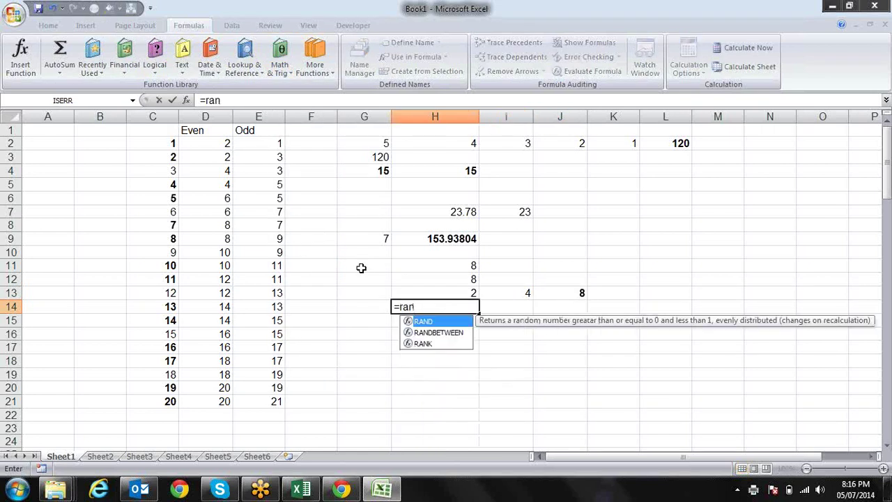
key("Tab")
type(")")
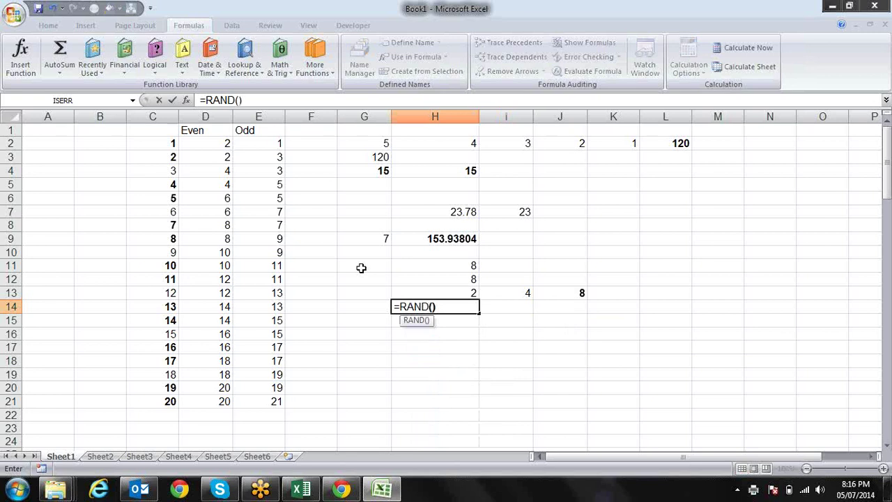
key("Return")
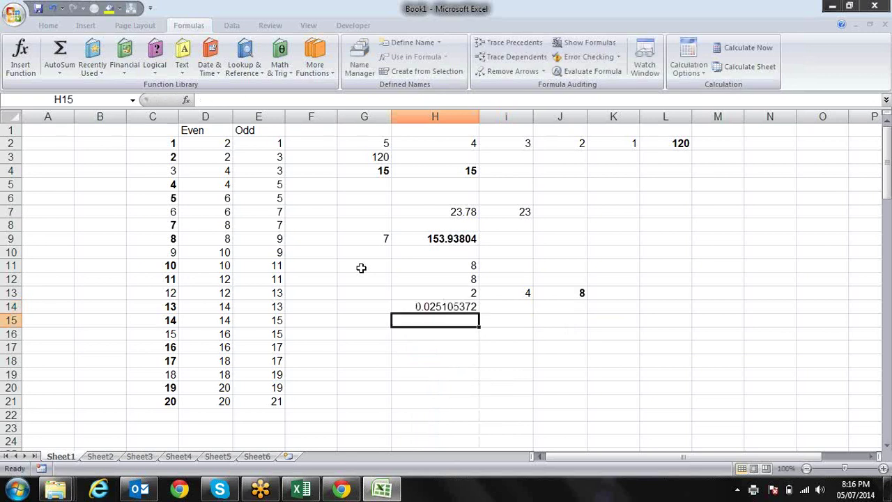
key("alt")
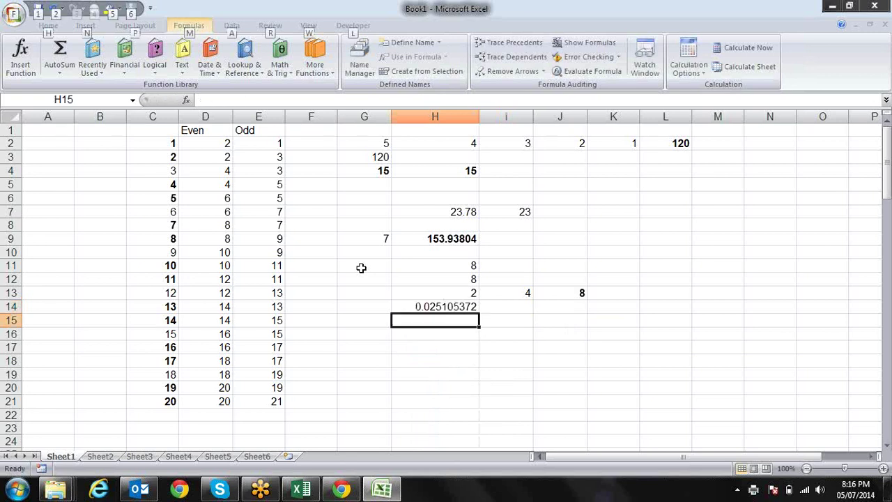
key("alt")
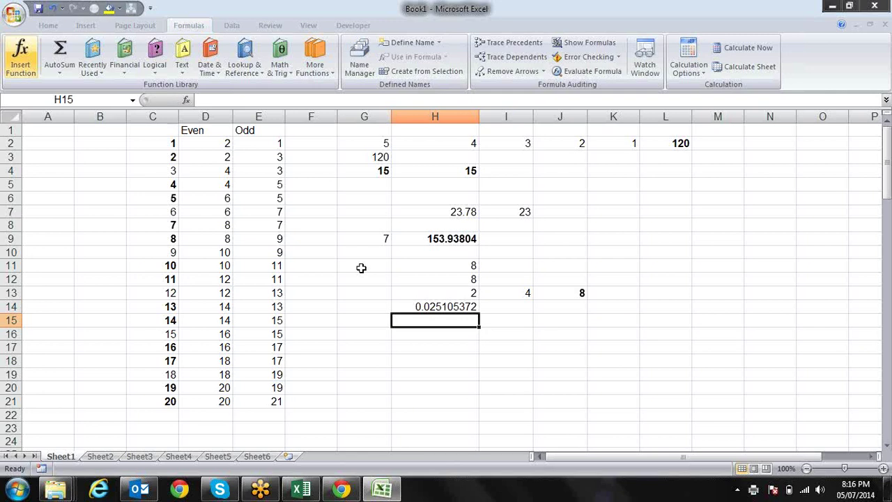
Recalculate H14 several times with F9 to show new random values.
left_click(460, 304)
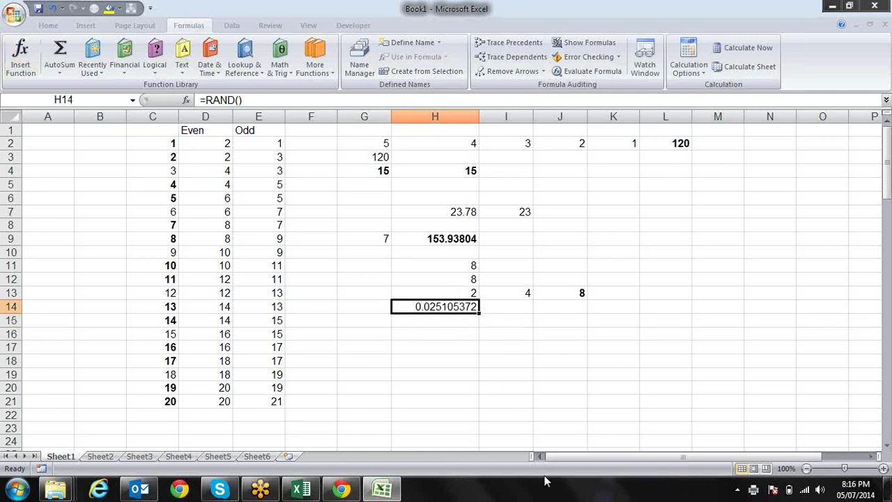
key("F9")
key("F9")
key("F9")
key("F9")
key("F9")
key("F9")
key("F9")
key("F9")
key("F9")
key("F8")
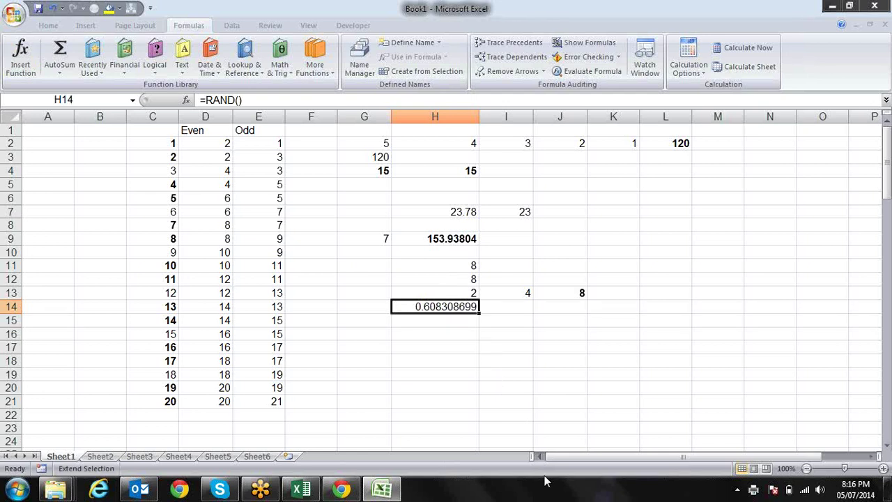
key("F8")
key("F9")
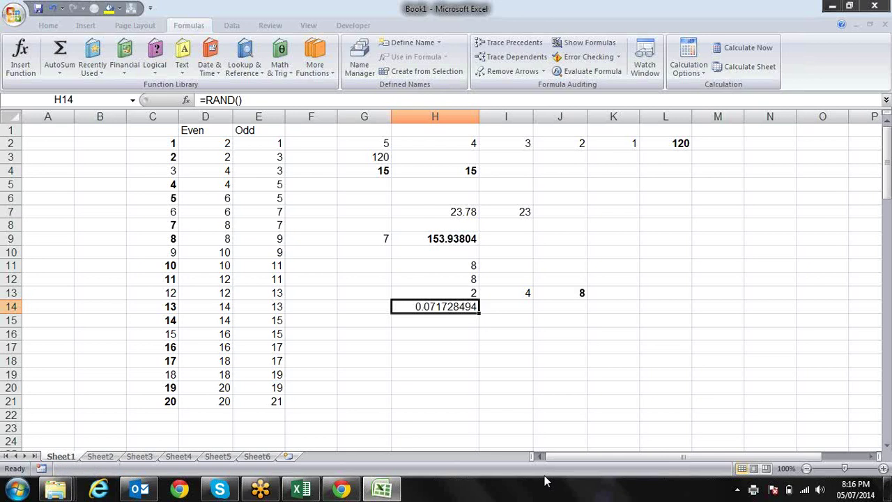
key("F9")
key("F9")
key("F9")
key("F9")
key("F9")
key("F9")
key("F9")
key("F9")
key("F9")
key("F9")
key("F9")
key("F9")
key("F9")
key("F9")
key("F9")
key("F9")
key("F9")
key("F9")
Enter =H14*100 in I14 and recalculate a few times with F9.
key("Right")
type("=")
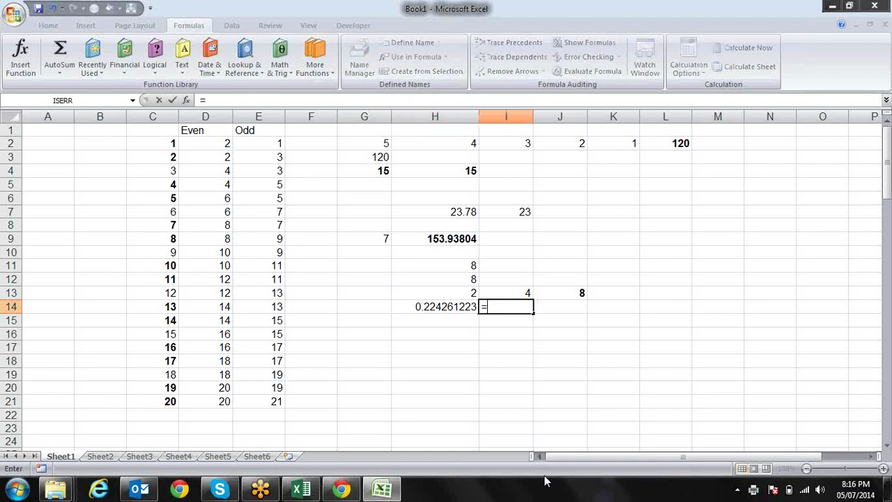
key("Left")
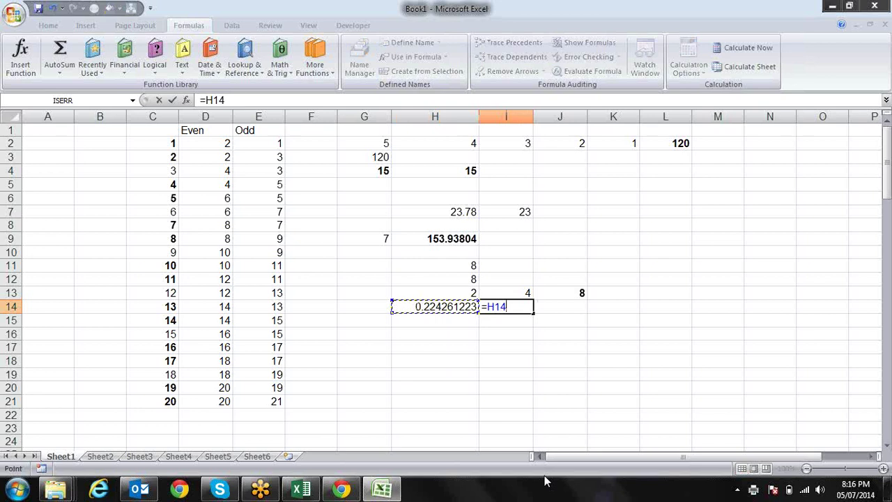
type("*")
type("100")
key("Return")
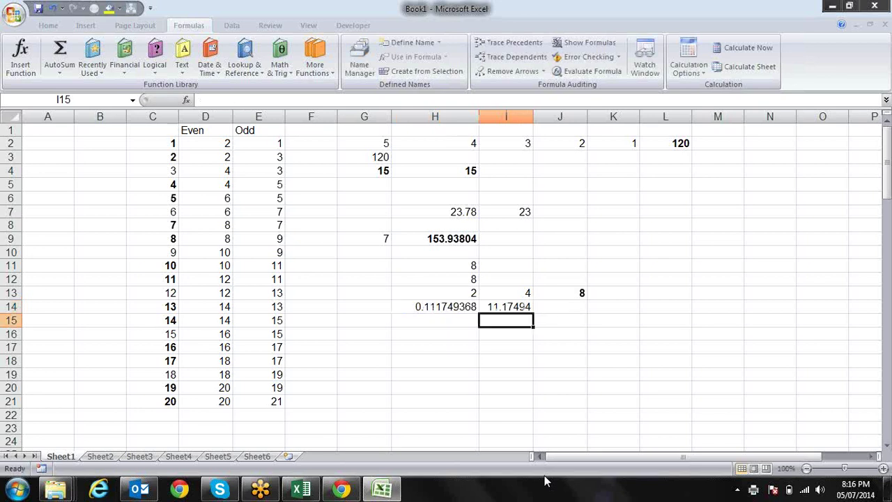
key("F9")
key("F9")
key("F9")
key("F9")
key("F9")
key("F9")
key("F9")
key("F9")
key("F9")
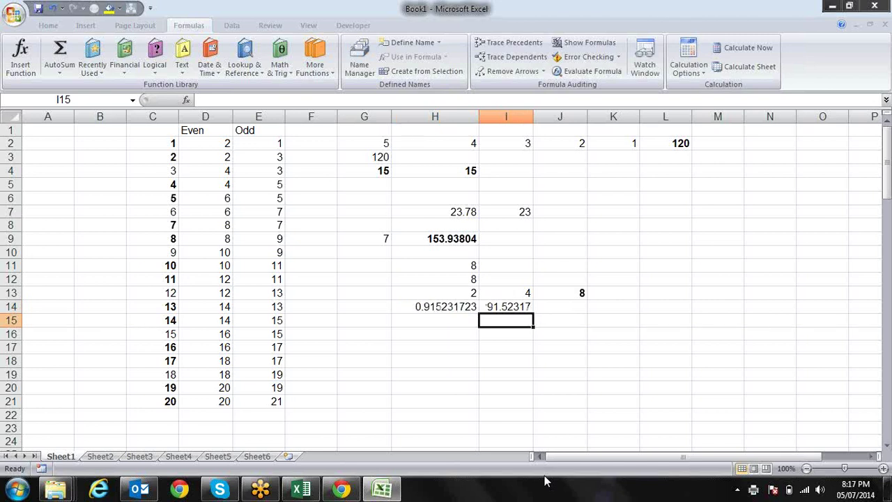
key("F9")
key("F9")
key("F9")
key("F9")
key("F9")
key("F9")
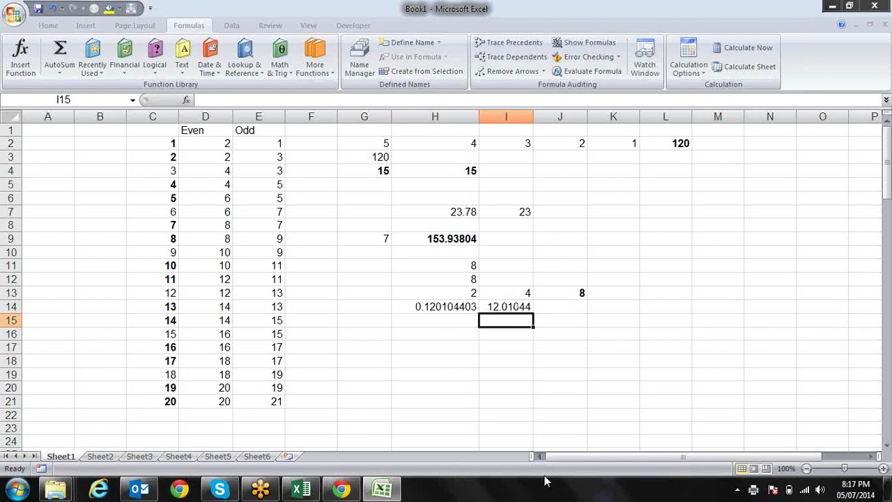
key("F9")
key("F9")
key("F9")
key("F9")
key("F9")
key("F9")
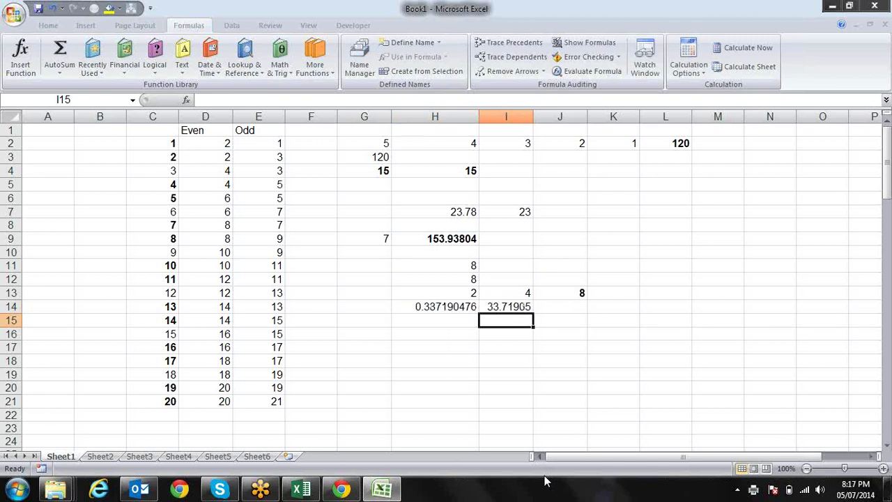
key("F9")
key("F9")
key("F9")
key("F9")
key("F9")
key("F9")
key("F9")
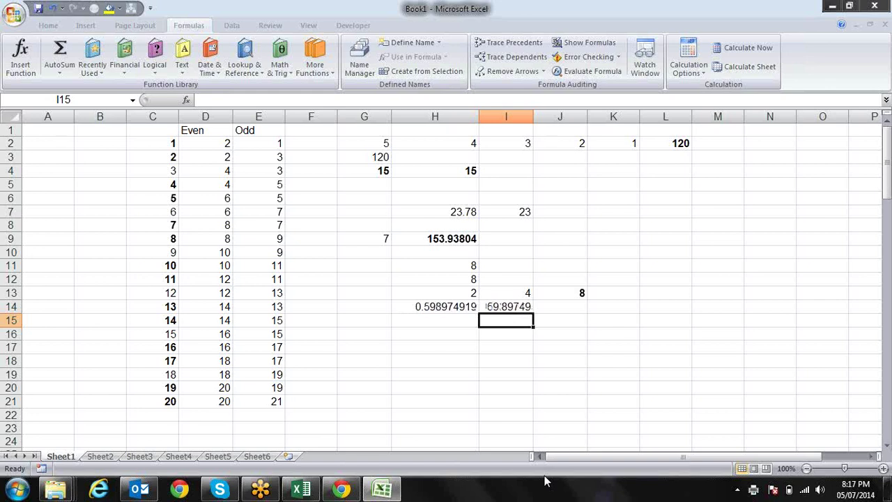
Change I14 to =INT(H14*100) for whole numbers 0–99 and recalculate again.
key("Up")
key("F2")
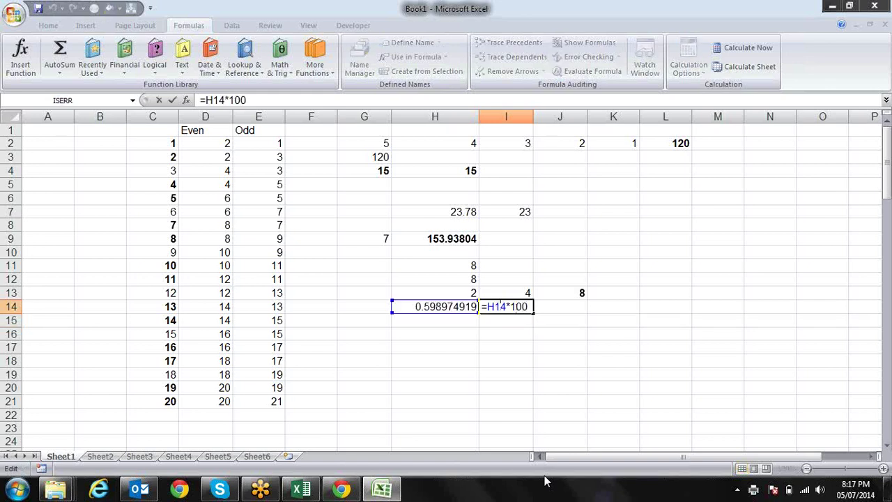
type("in")
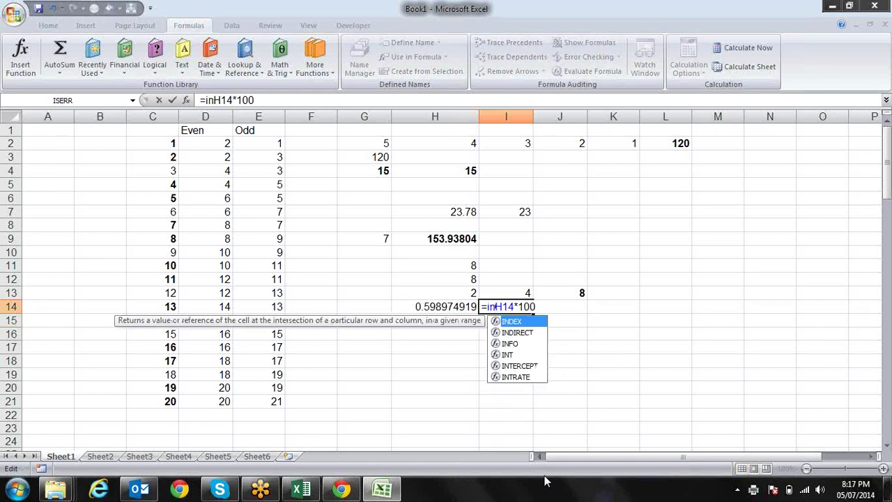
key("Down")
key("Down")
key("Down")
key("Tab")
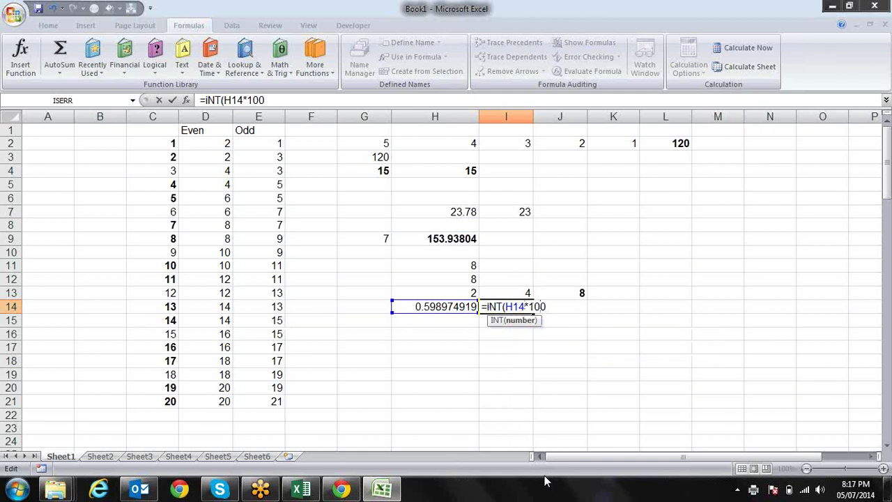
key("End")
type(")")
key("Return")
key("F9")
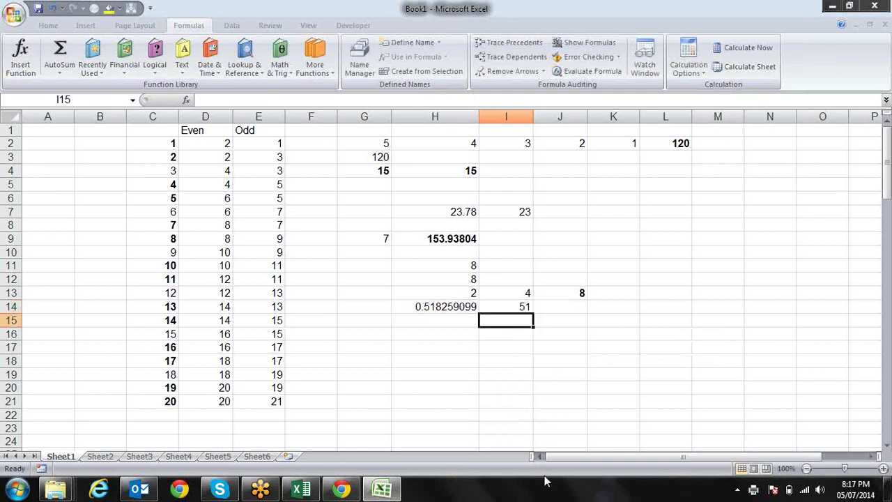
key("F9")
key("F9")
key("F9")
key("F9")
key("F9")
key("F9")
key("F9")
key("F9")
key("F9")
key("F9")
key("F9")
key("F9")
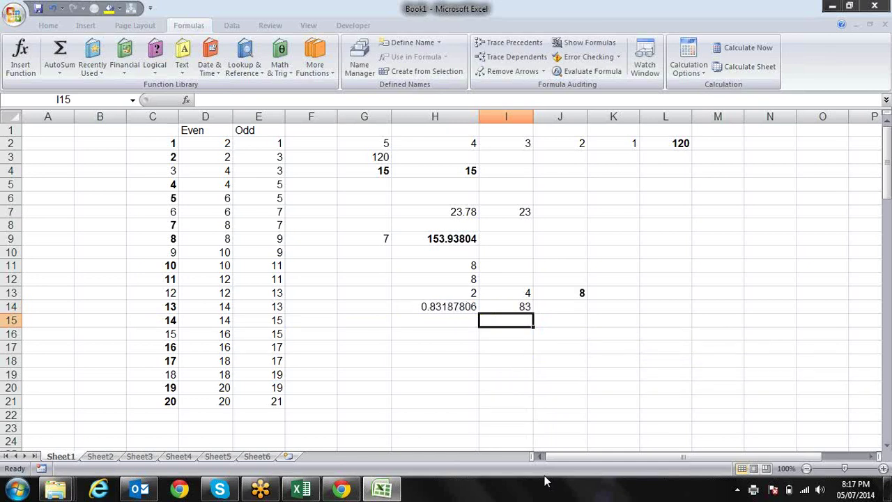
key("F9")
key("F9")
key("F9")
key("F9")
key("F9")
key("F9")
key("F9")
key("F9")
key("F9")
key("F9")
key("F9")
key("F9")
key("F9")
key("F9")
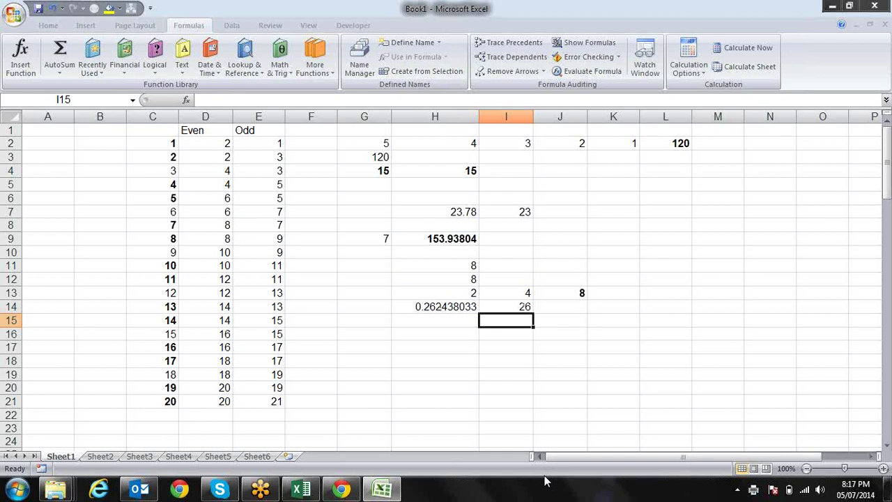
key("F9")
Select both demo cells H14:I14.
key("Up")
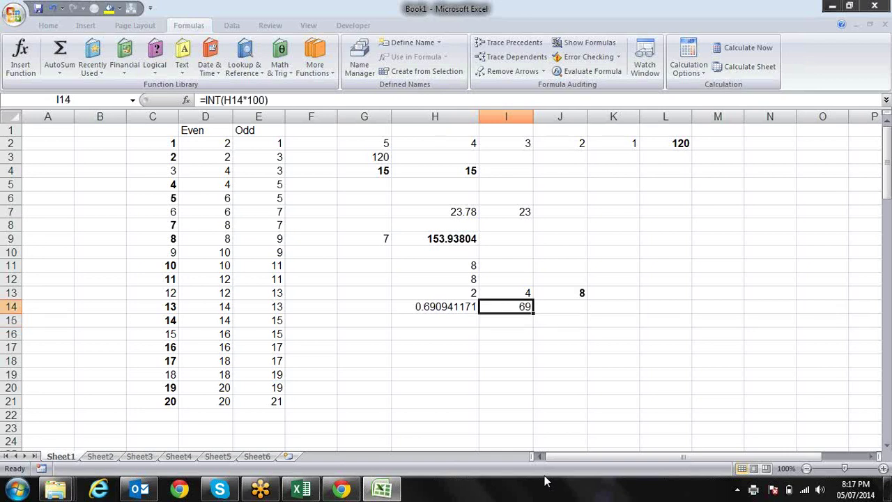
key("Left")
key("shift+Right")
Clear H14:I14 and enter =RANDBETWEEN(10,90) in H14, currently showing 87.
key("Delete")
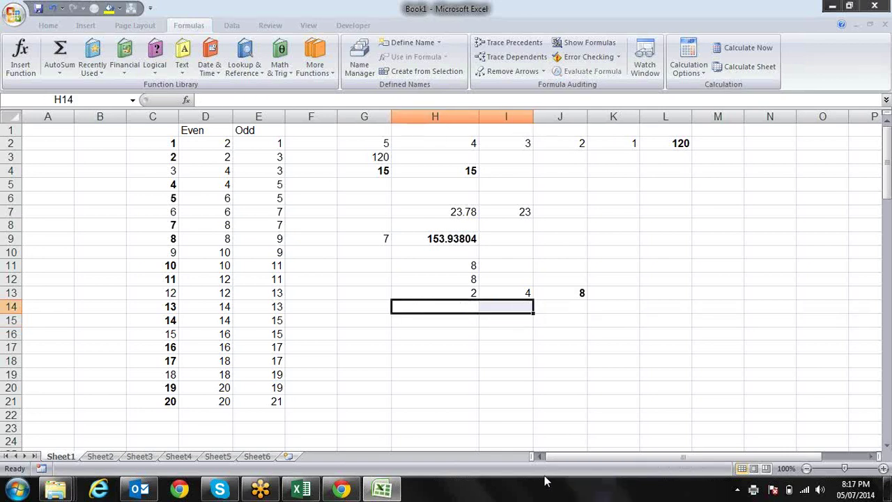
key("shift+Left")
type("=ran")
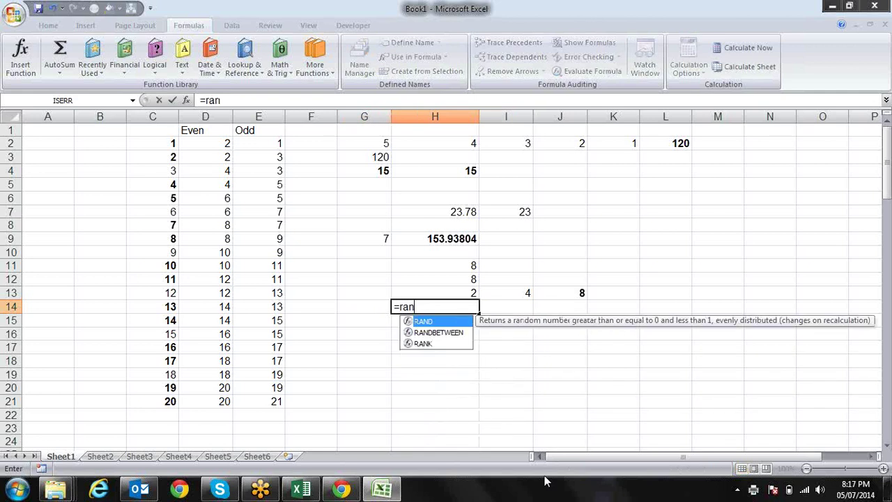
key("Down")
key("Tab")
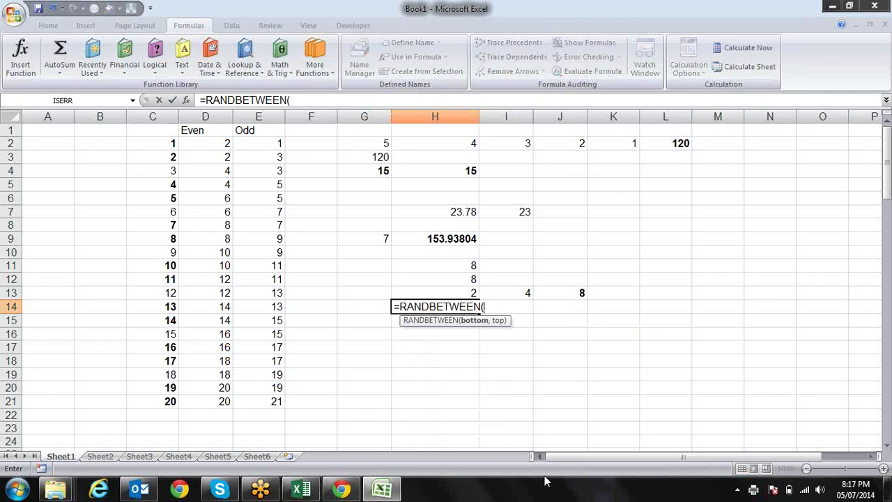
type("10,")
type("90")
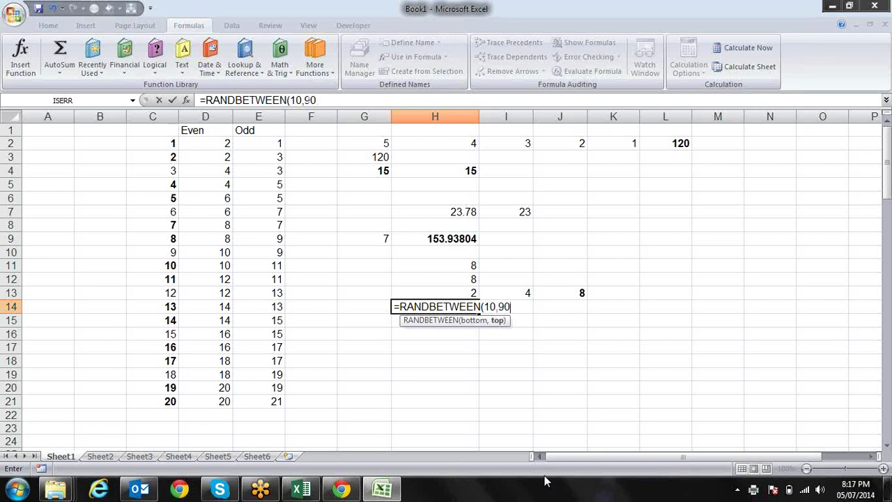
type(")")
key("Return")
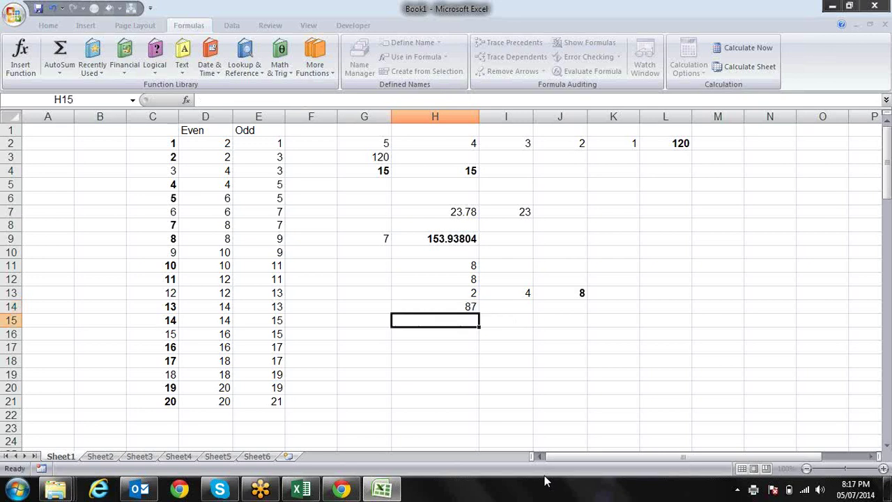
key("Up")
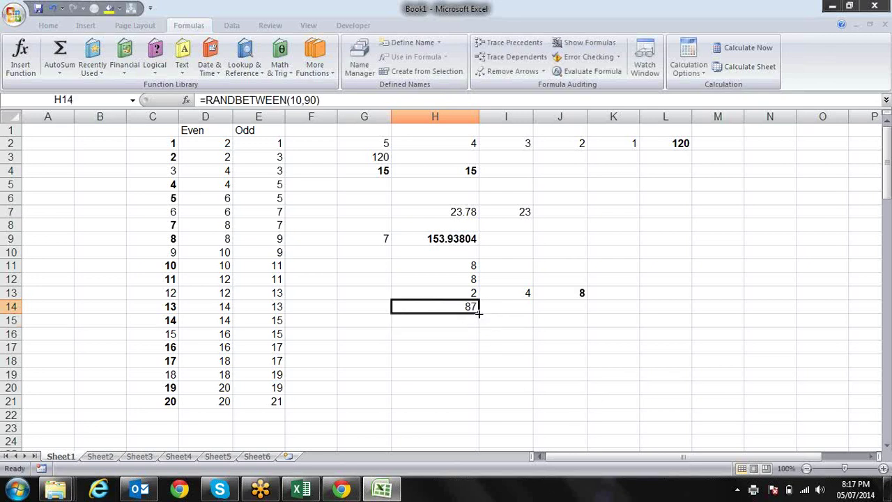
Fill the RANDBETWEEN formula down to H23 and type test entries sdf, dsf, df in column J.
left_click_drag(480, 313, 503, 434)
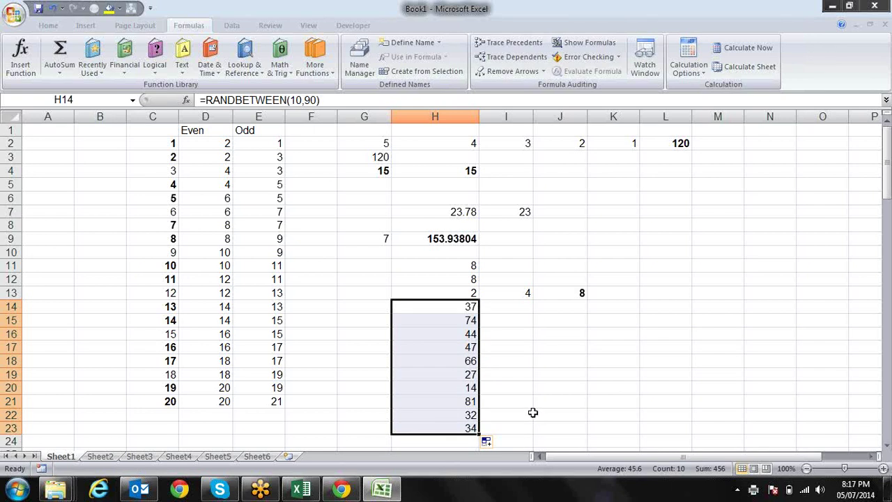
key("Down")
key("Right")
key("Right")
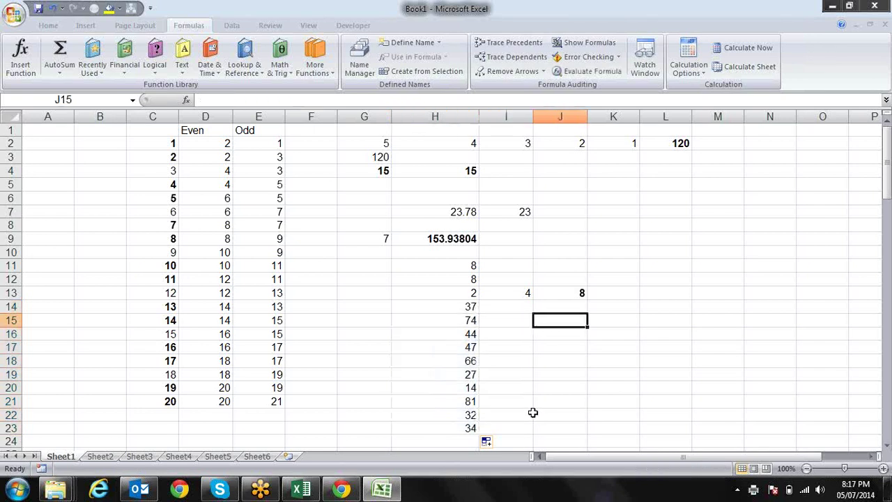
type("sdf")
key("Return")
type("dsf")
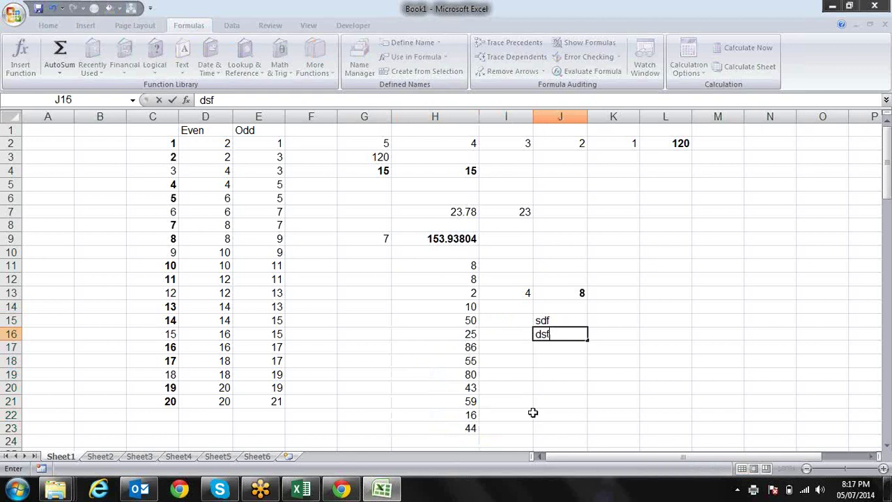
key("Return")
type("df")
key("Return")
Convert H14:H23 to fixed numbers with copy and Paste Special > Values.
key("Left")
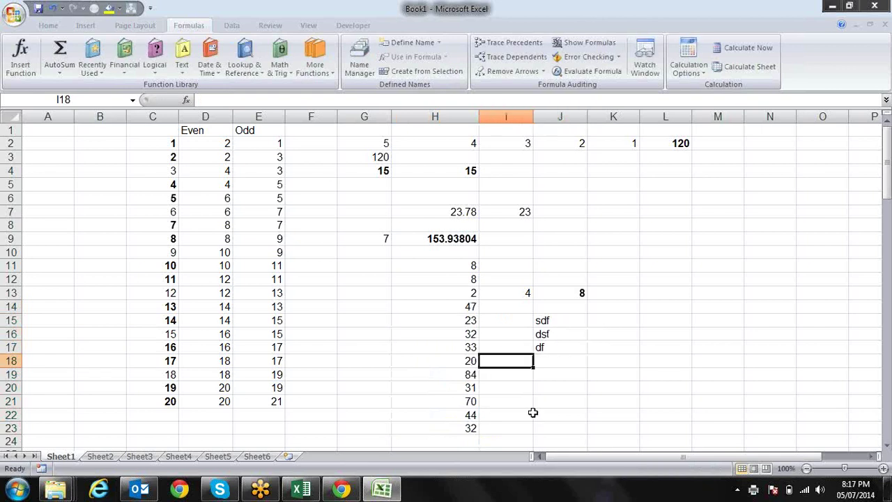
key("Up")
key("Up")
key("Up")
key("Up")
key("Left")
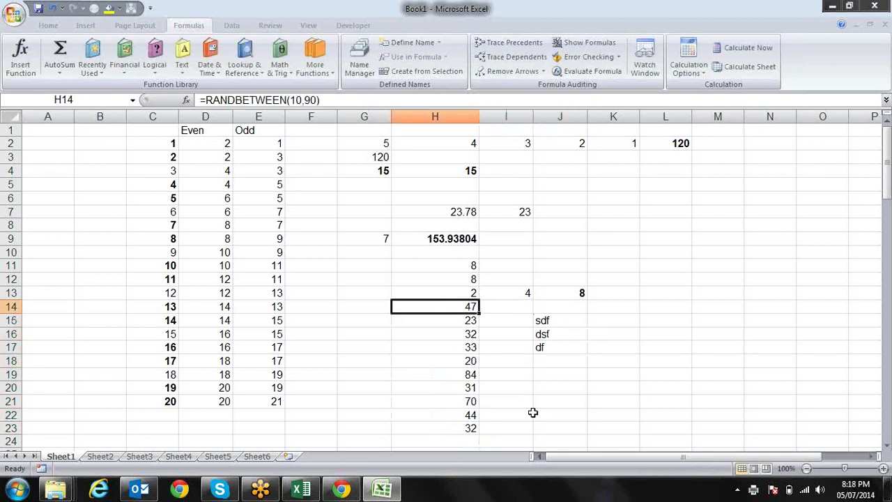
key("ctrl+shift+Down")
key("ctrl+c")
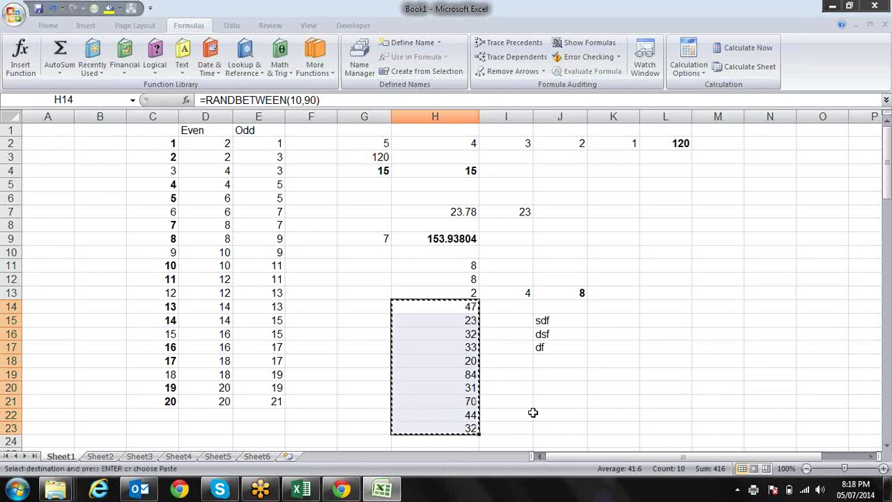
key("alt+e")
key("s")
key("v")
key("Return")
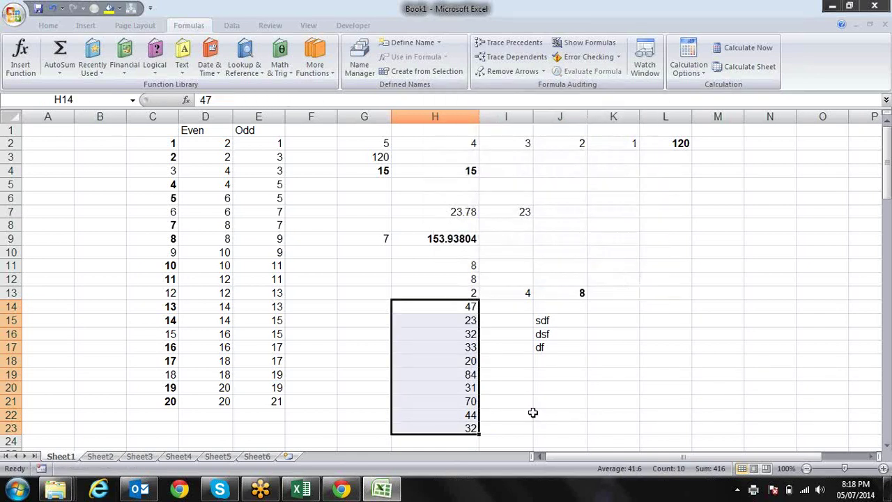
Clear the random numbers and test text from H14:J23.
key("shift+Right")
key("shift+Right")
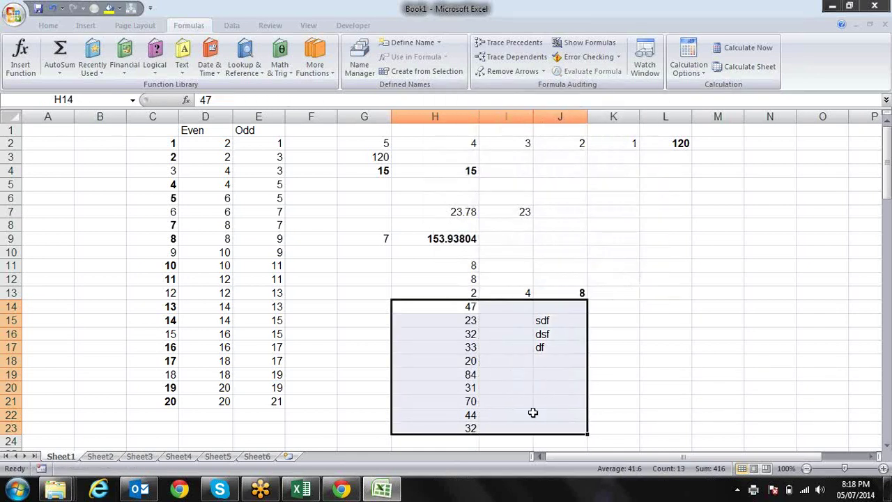
key("Delete")
key("Left")
key("Right")
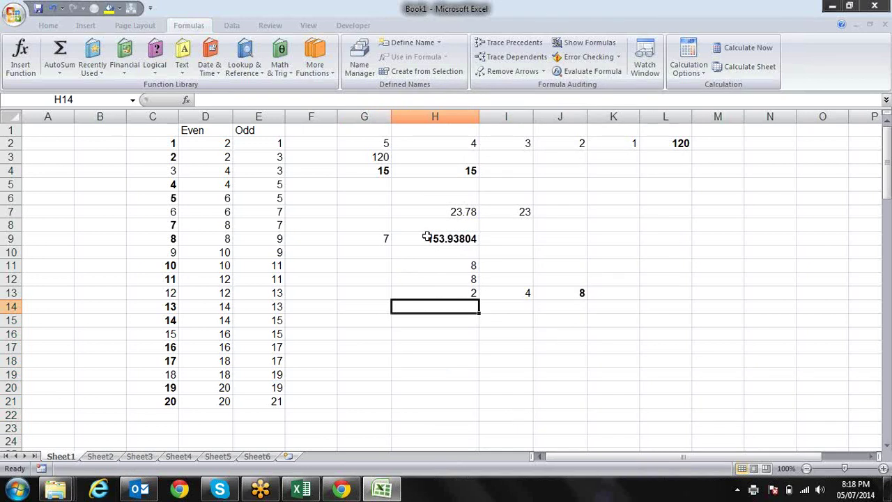
Scroll through the Math & Trig function list, close it without inserting anything, and go to Sheet2.
left_click(280, 66)
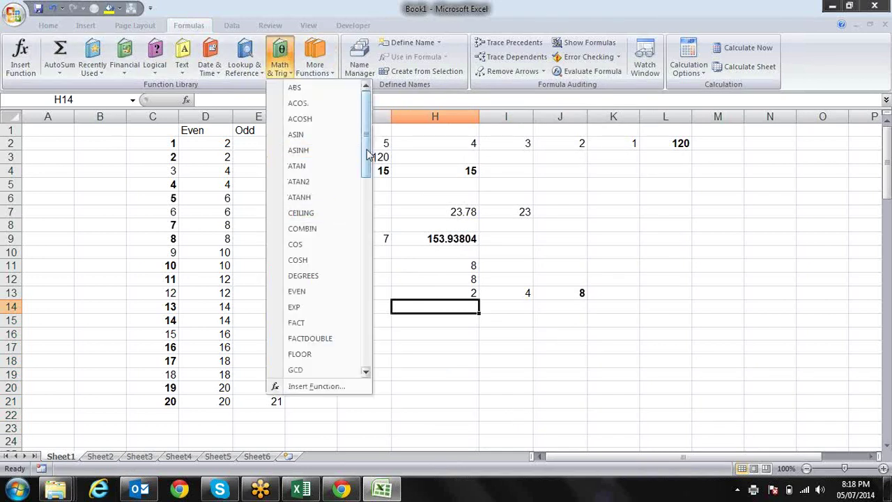
left_click_drag(365, 157, 361, 255)
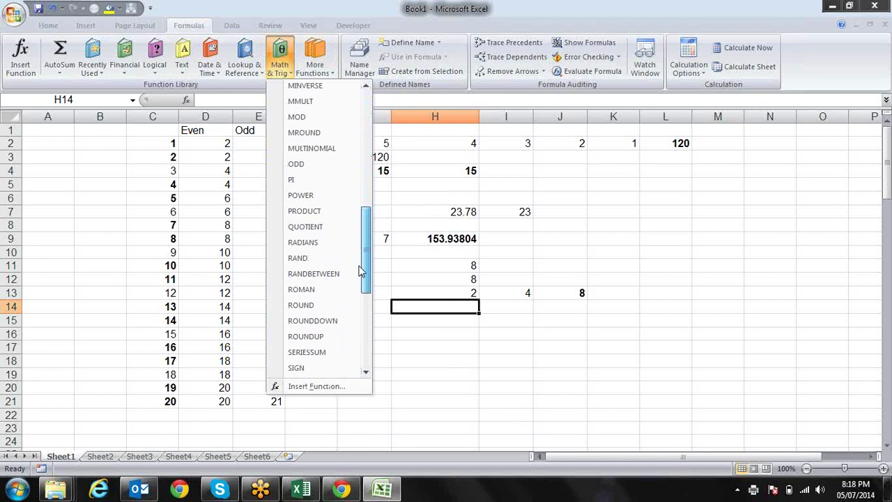
left_click_drag(361, 271, 361, 274)
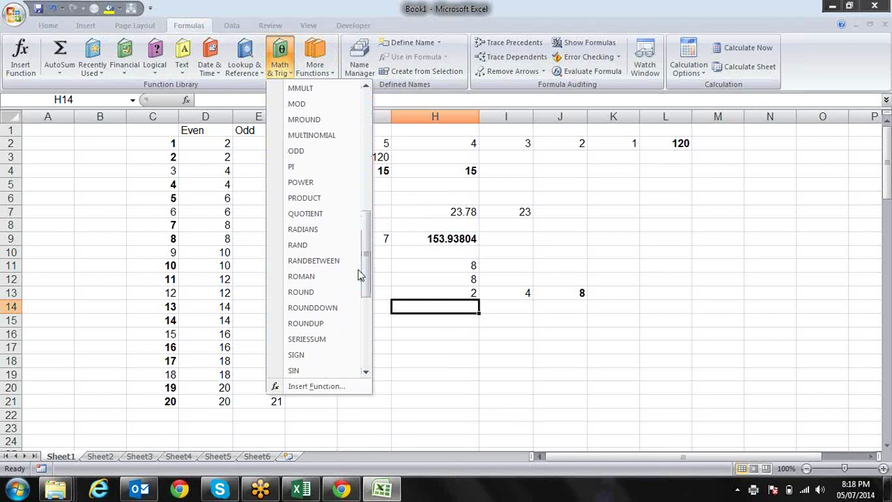
key("Escape")
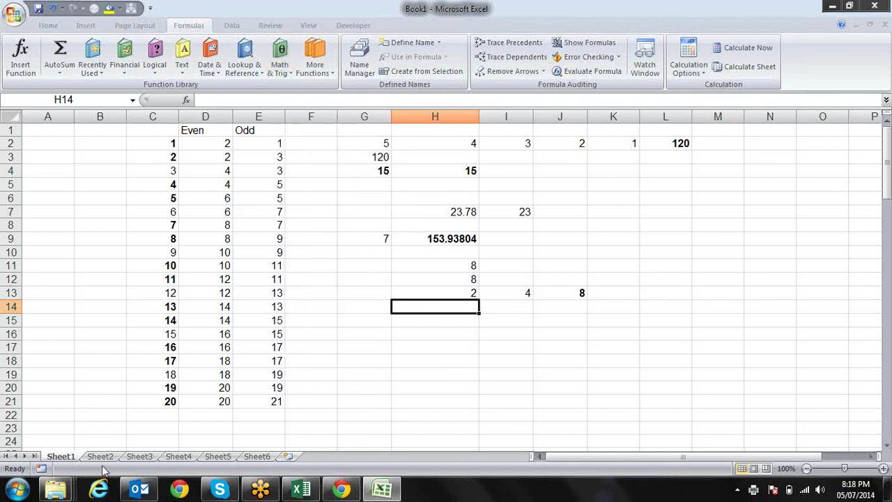
left_click(101, 456)
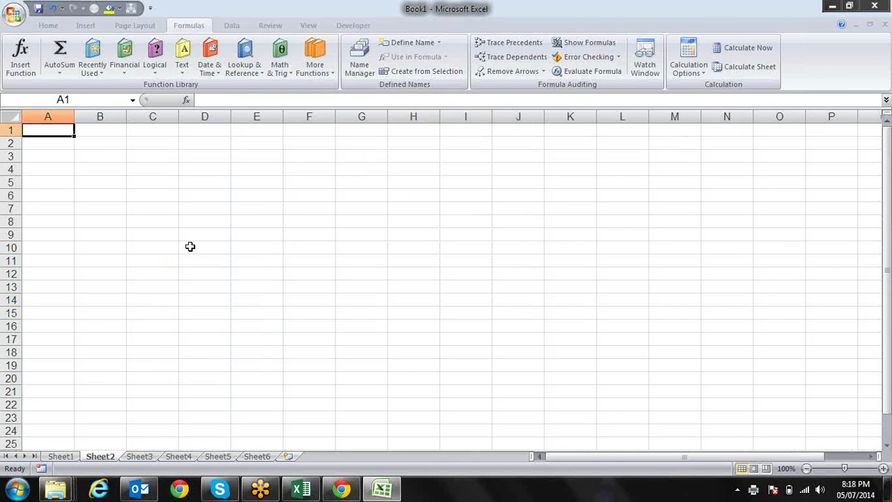
Enter 12.34, 12.54, 54.65 and 5.23 in A1:A4, correcting the mistyped 5.23.
type("12.34")
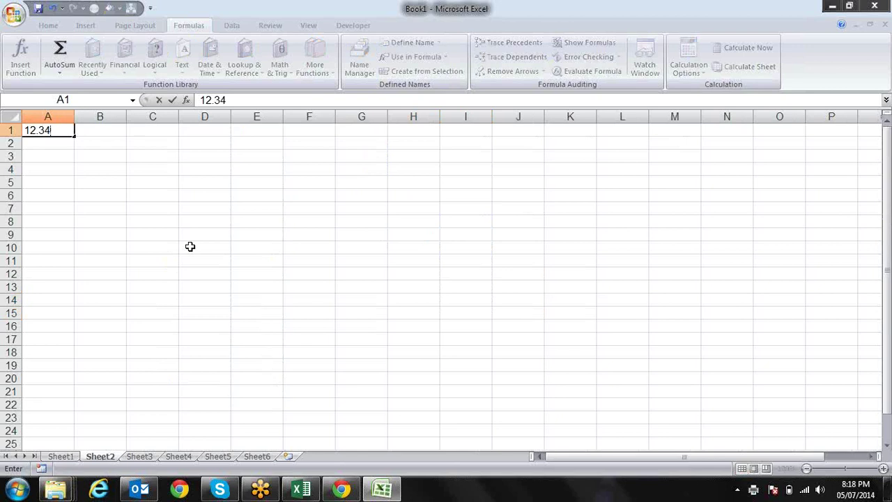
key("Return")
type("12.")
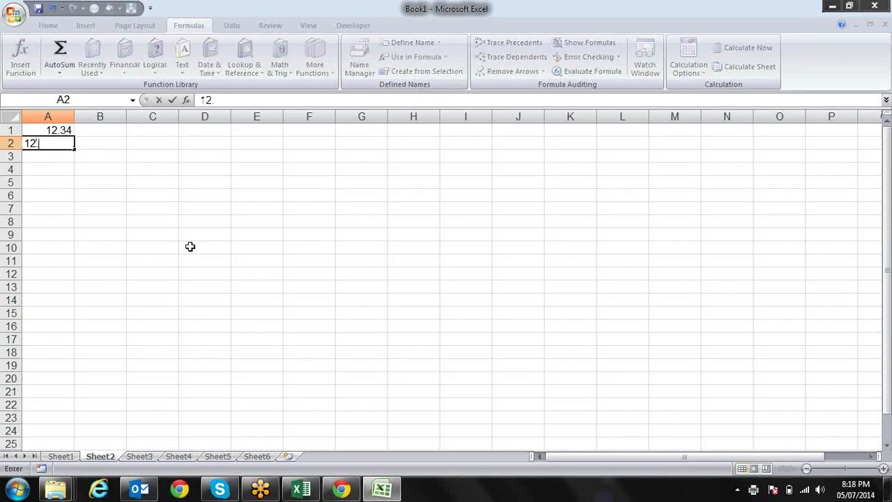
type("54")
key("Return")
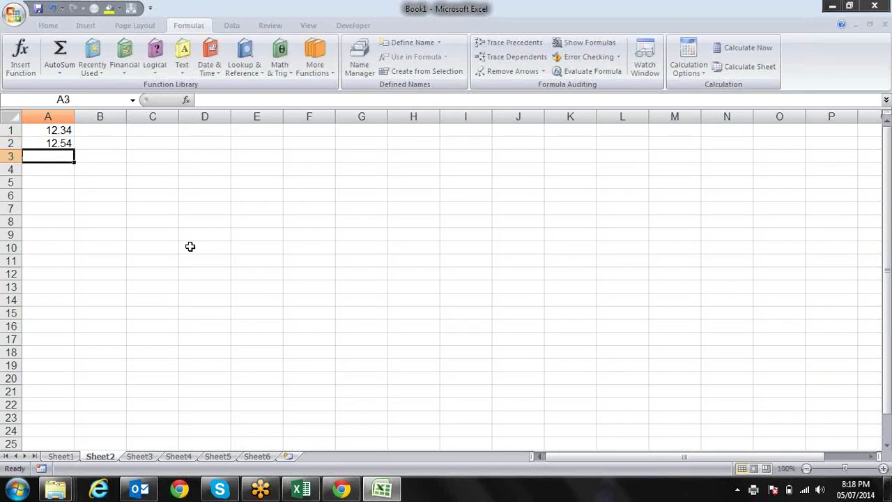
type("54")
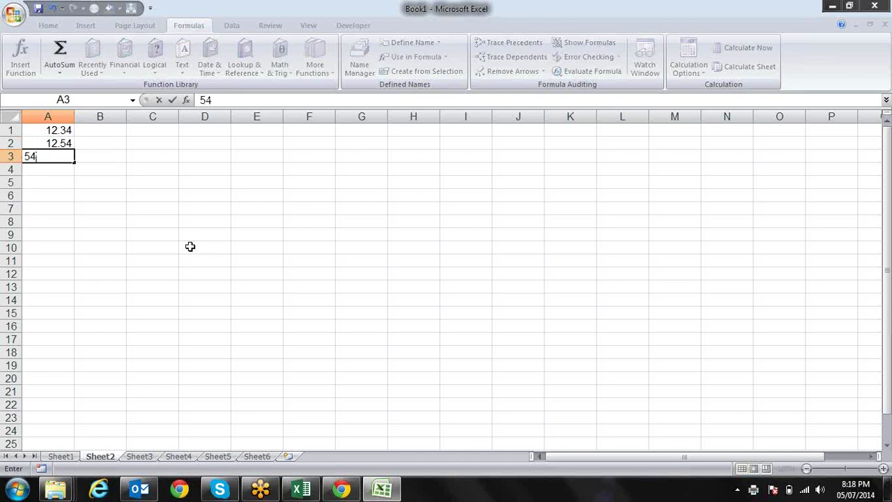
type(".65")
key("Return")
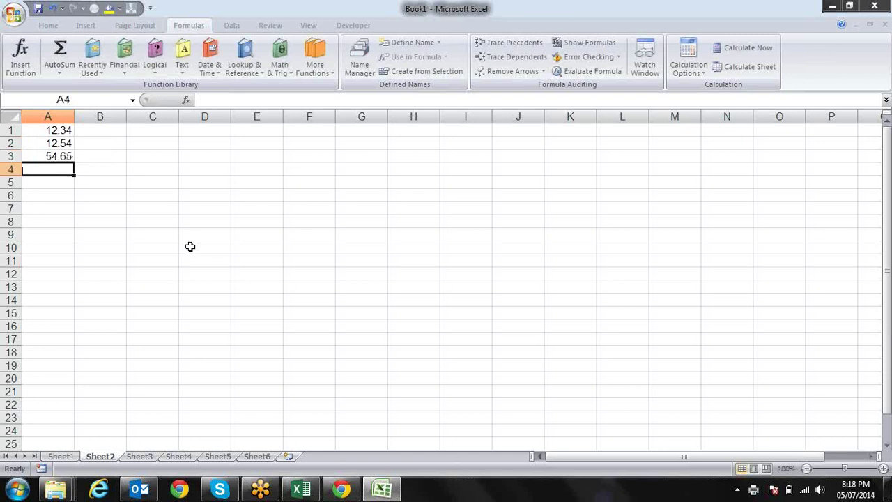
type(".45")
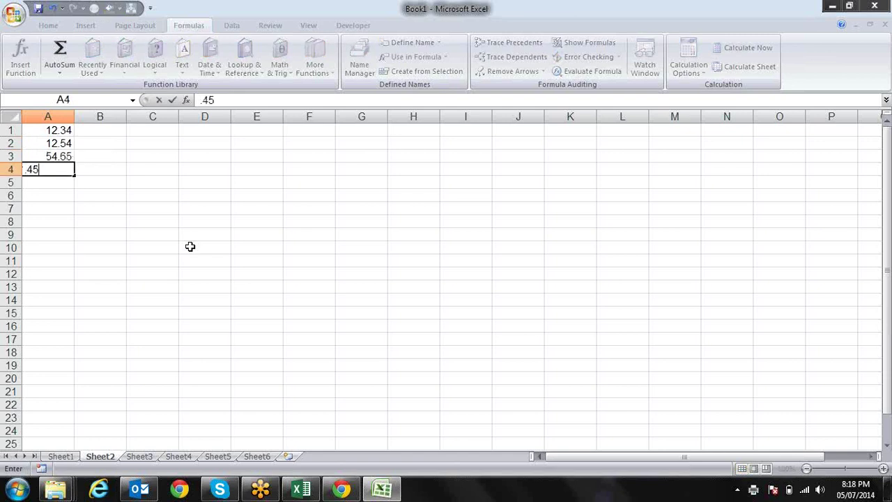
type(".2")
type("3")
key("Return")
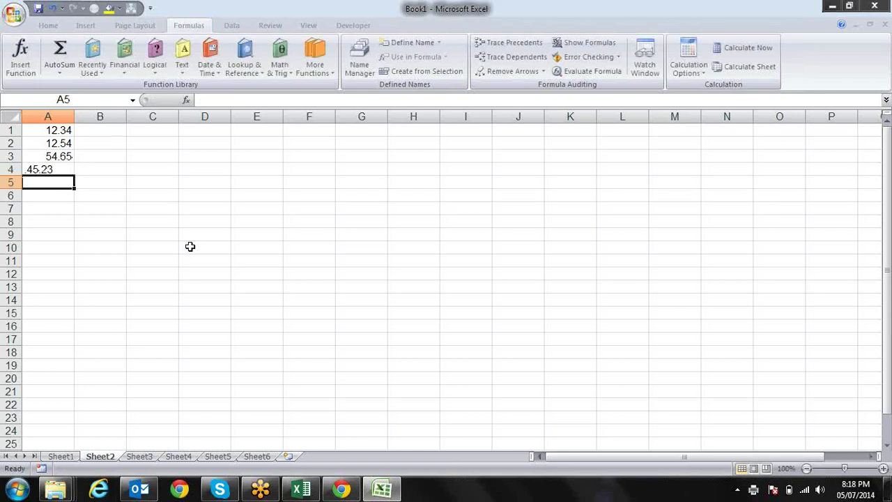
key("Up")
key("F2")
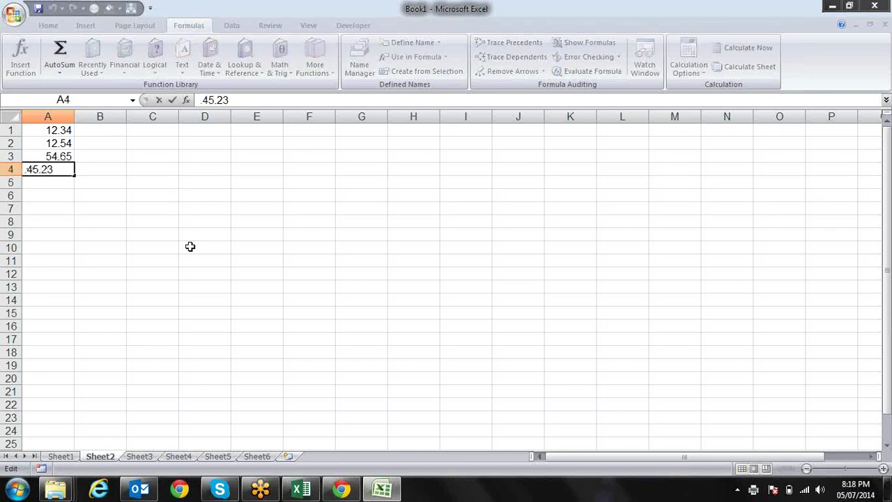
key("BackSpace")
key("BackSpace")
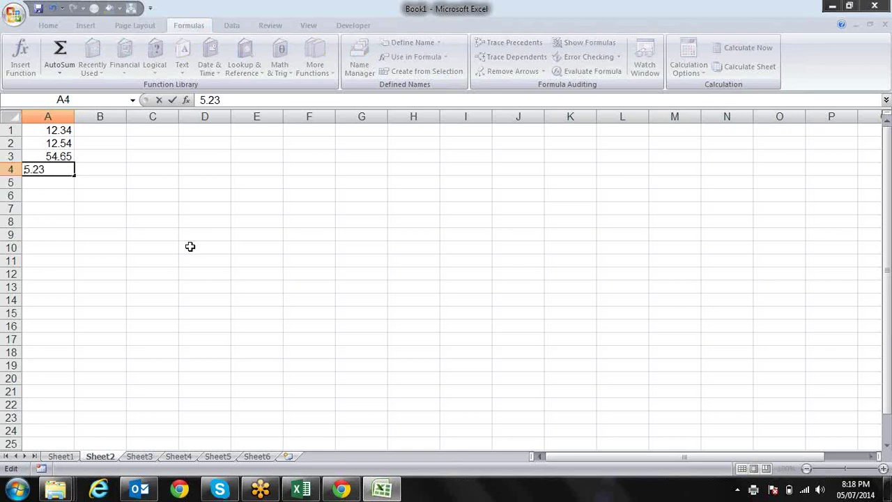
key("Return")
key("Up")
key("Up")
key("Up")
key("Up")
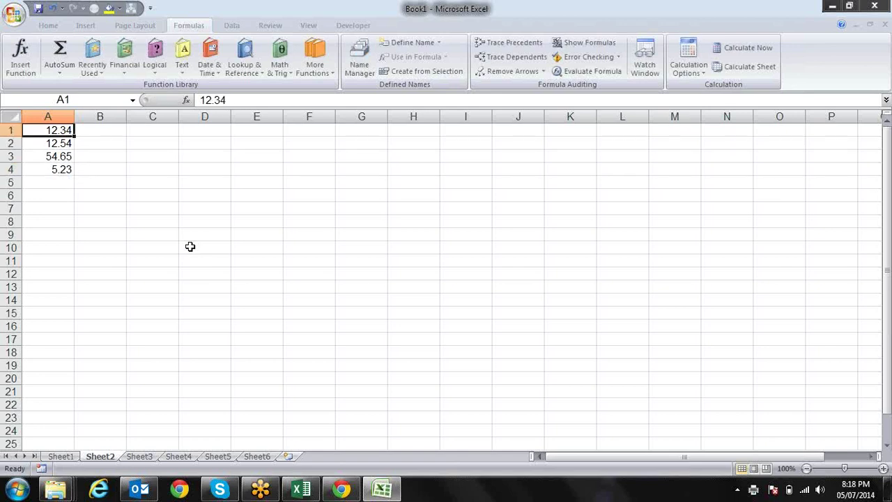
Move the four values down one row into A2:A5.
key("shift+Down")
key("shift+Down")
key("shift+Down")
key("ctrl+x")
key("Down")
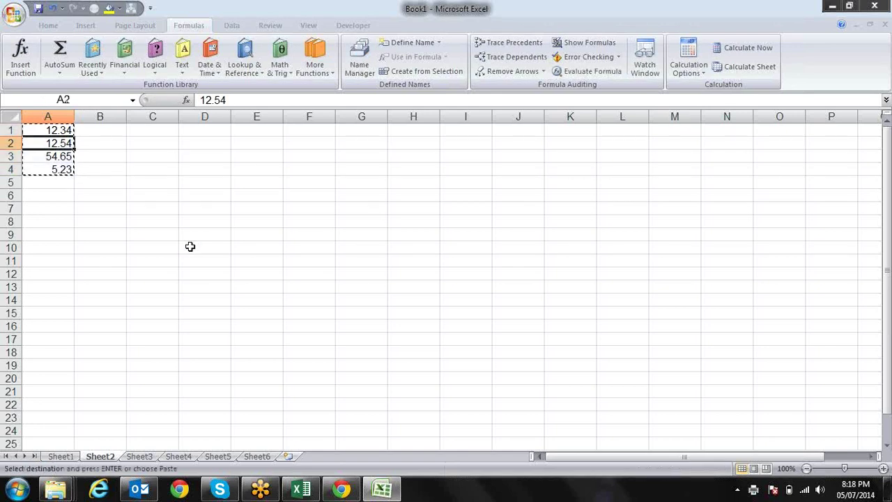
key("Return")
key("Up")
key("Right")
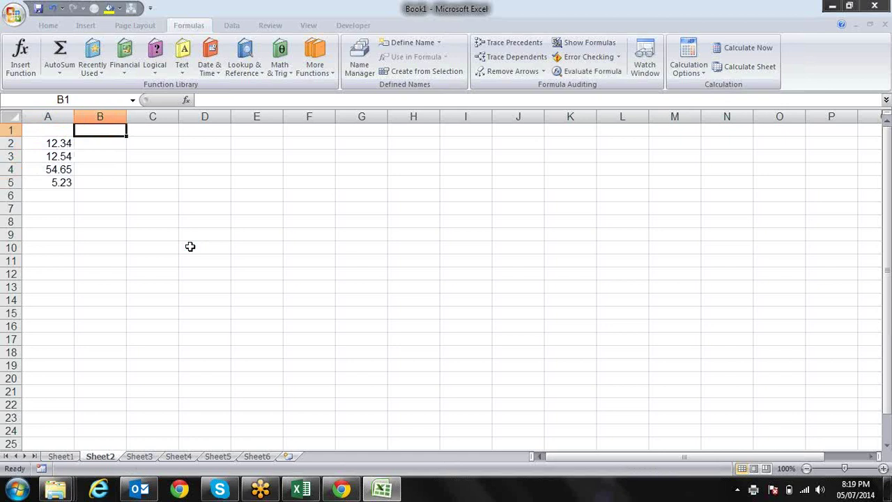
Type the header 'round' in B1.
type("roiu")
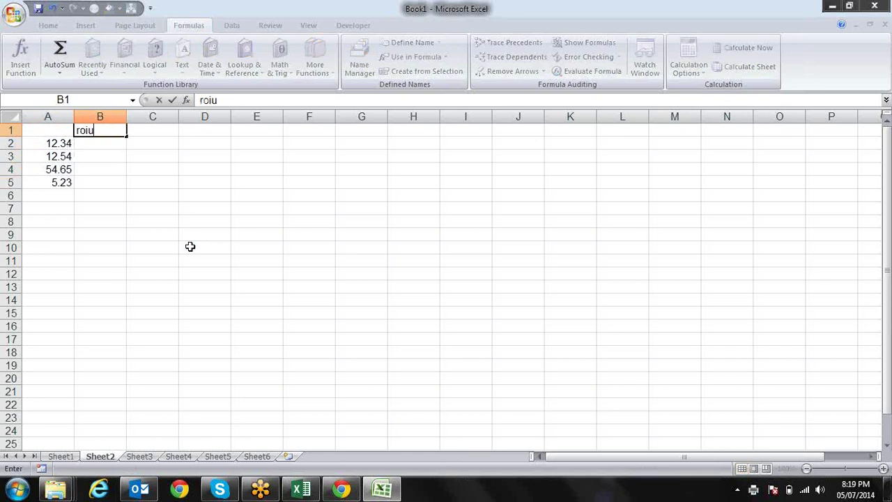
key("BackSpace")
key("BackSpace")
type("ous")
key("BackSpace")
key("BackSpace")
key("BackSpace")
type("und")
key("Return")
Enter =ROUND(A2,0) in B2.
type("=")
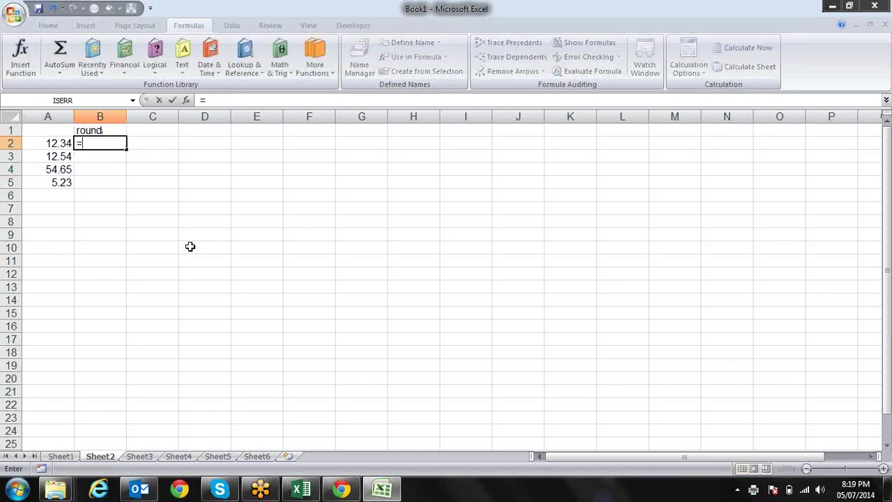
type("ra")
key("BackSpace")
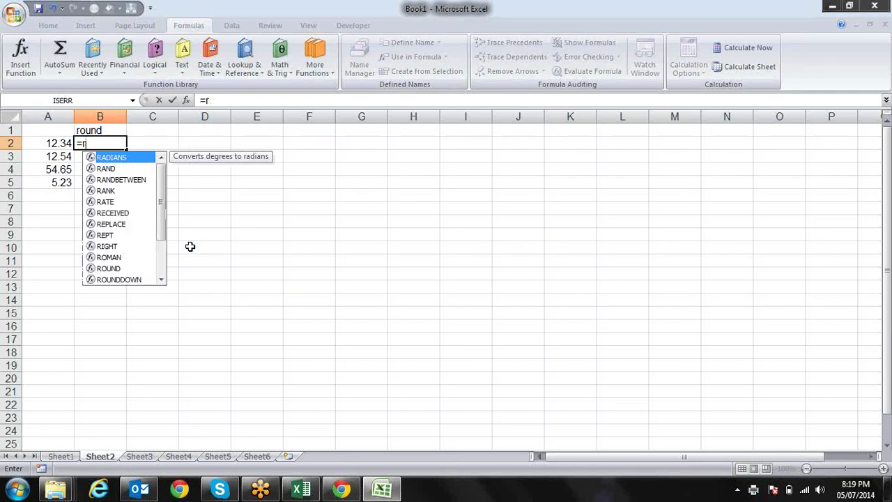
type("ou")
key("Tab")
type("A2")
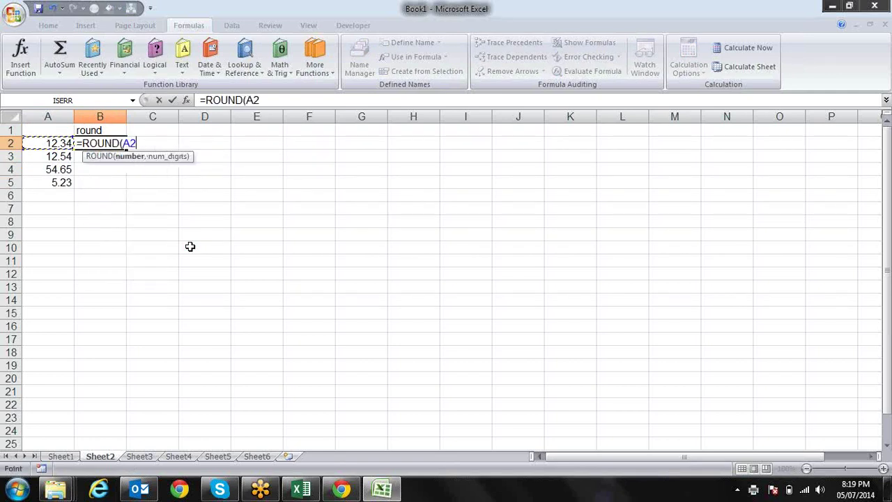
type(",")
type("2")
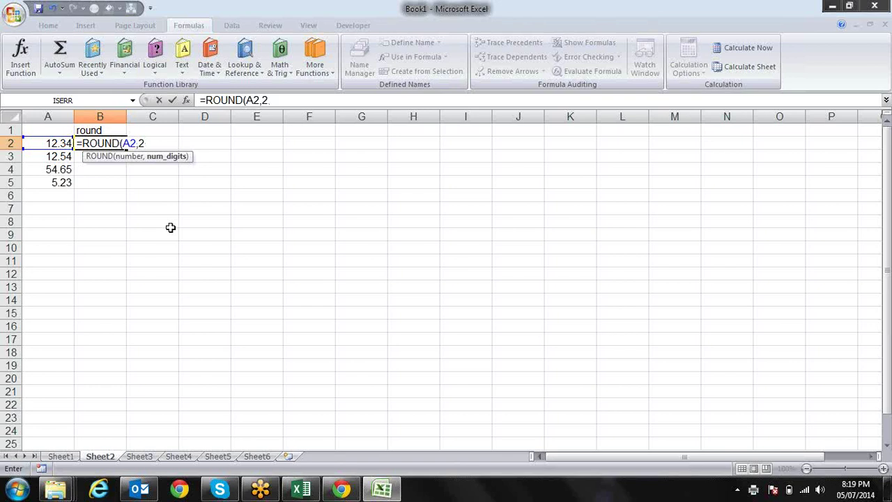
key("BackSpace")
type("0")
type(")")
key("Return")
Fill the ROUND formula down to B5 and check the results 12, 13, 55, 5.
key("Up")
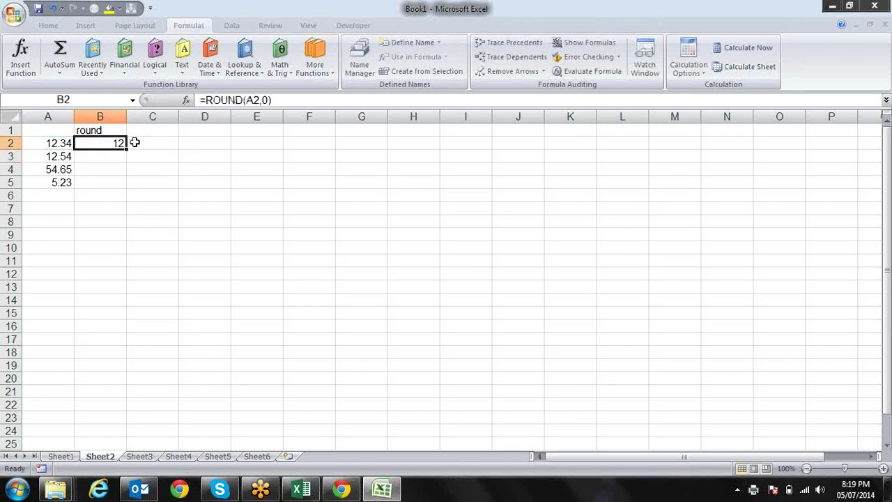
left_click_drag(126, 148, 125, 185)
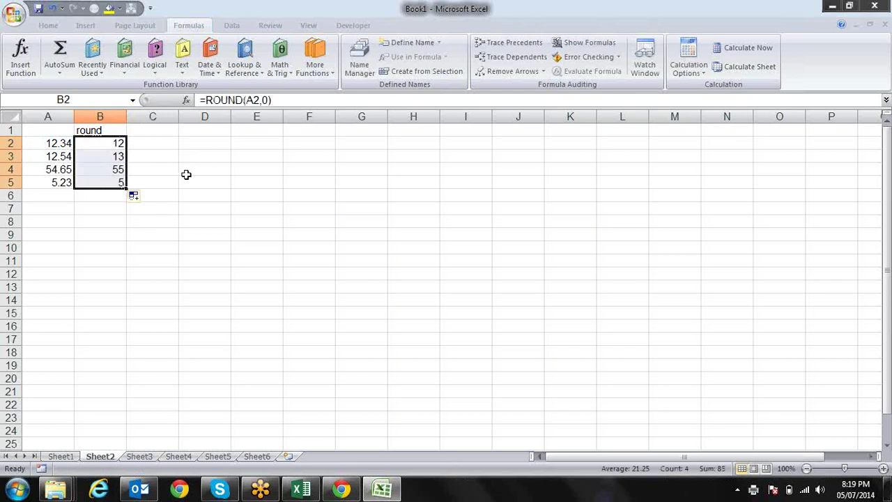
left_click(118, 155)
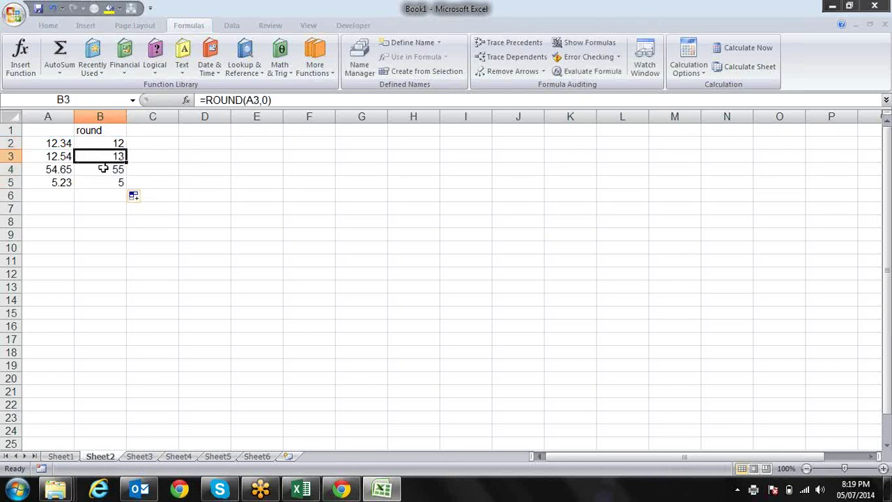
left_click(119, 185)
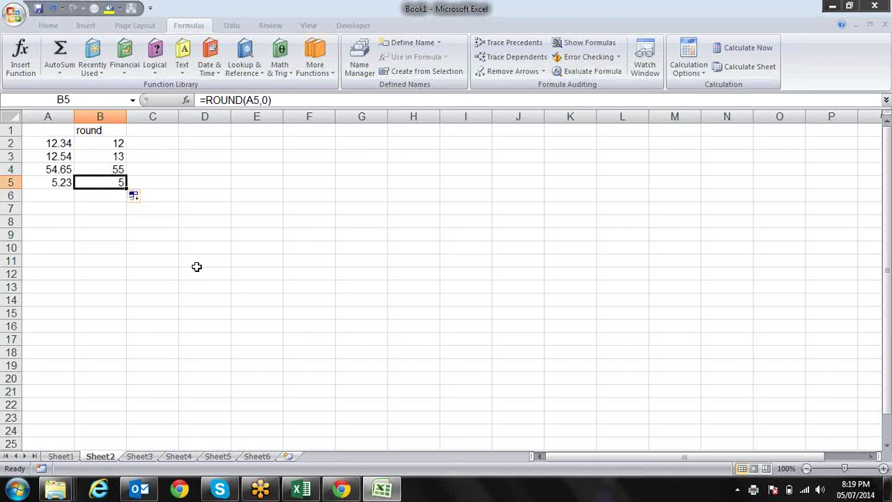
left_click(71, 169)
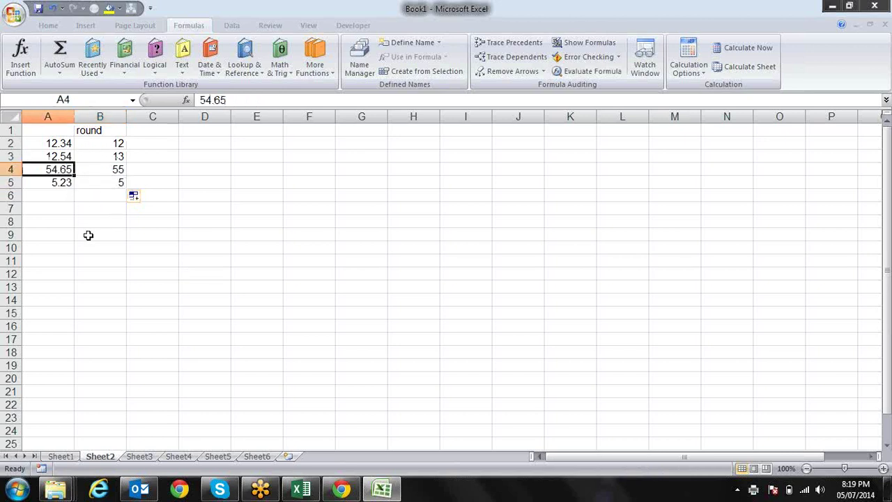
left_click(66, 183)
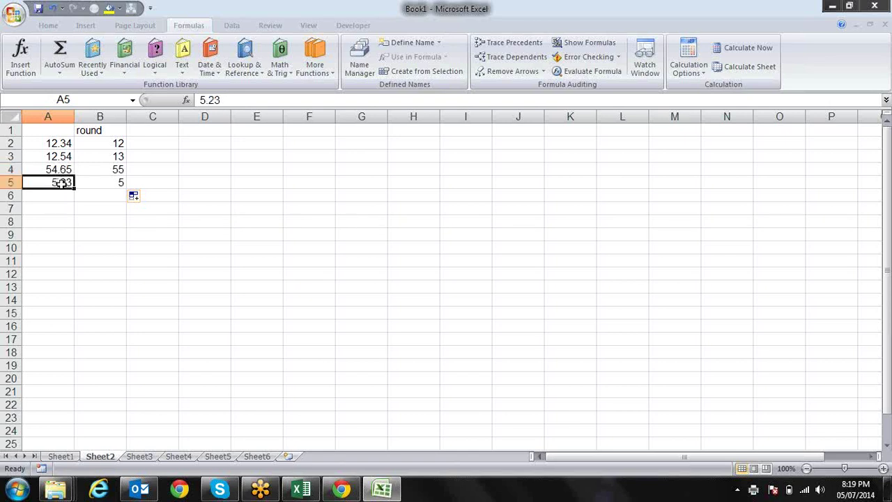
left_click(170, 128)
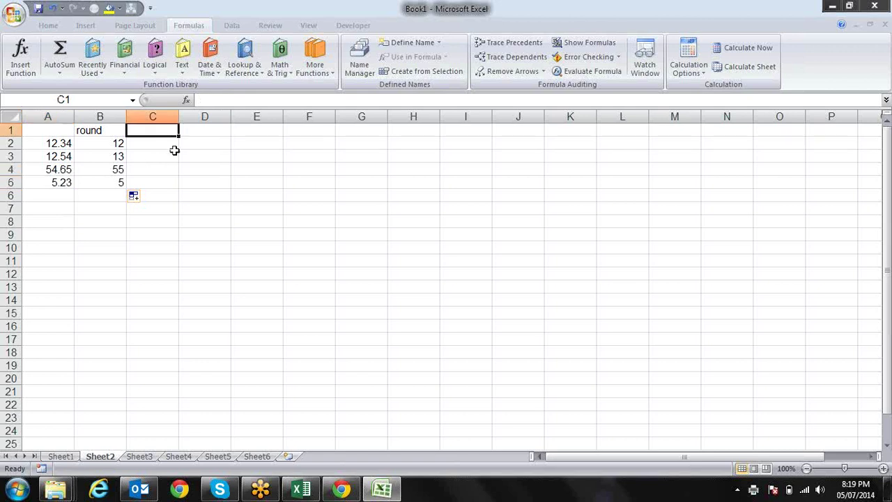
Add the headers 'roundup' in C1 and 'rounddown' in D1.
type("rou")
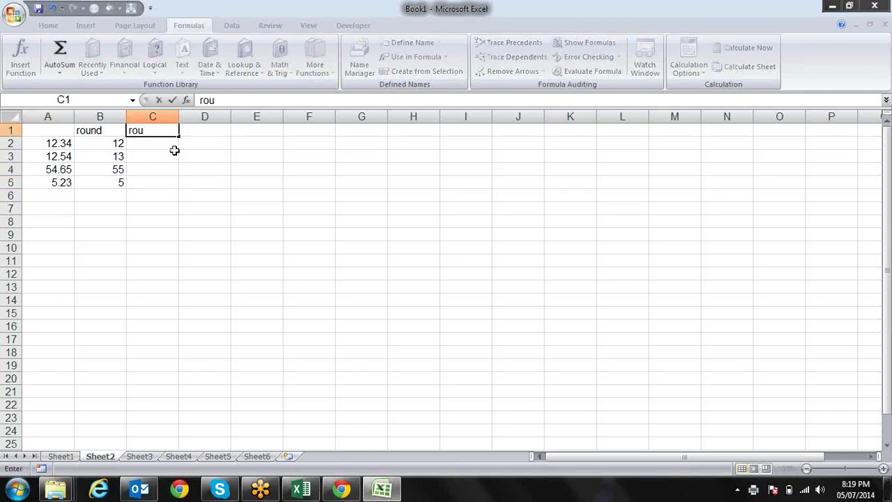
type("nd")
key("BackSpace")
type("dup")
key("Tab")
left_click(174, 155)
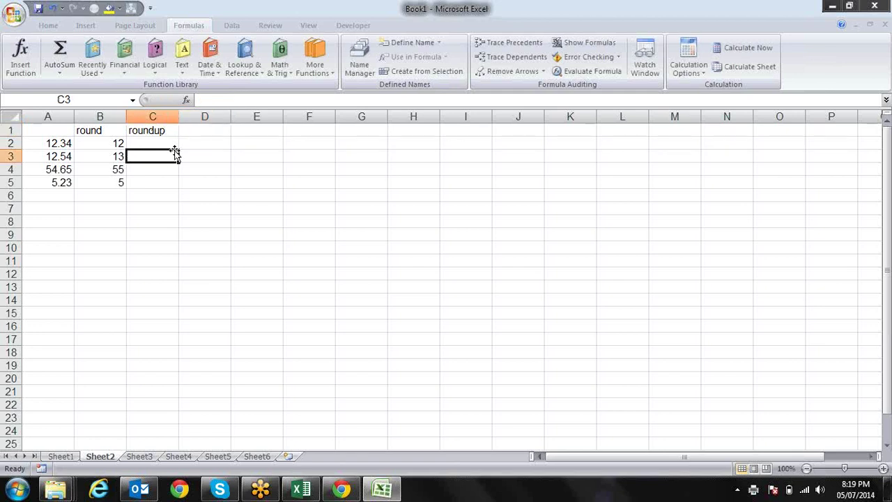
key("Up")
key("Up")
key("Right")
type("r")
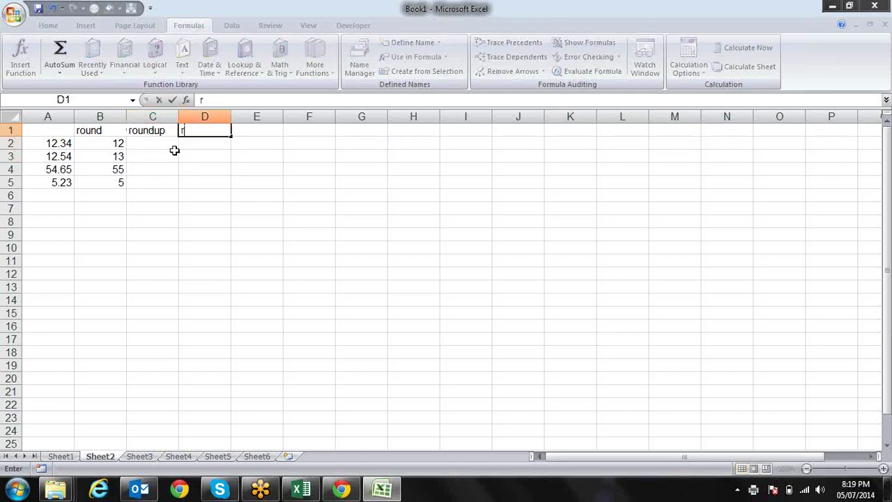
type("ound")
type("down")
key("Return")
key("Left")
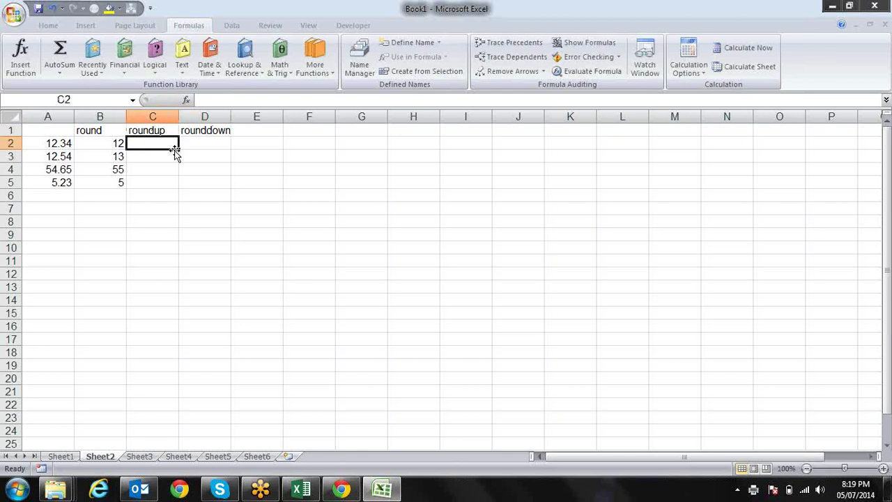
Enter =ROUNDUP(A2,0) in C2.
type("=roun")
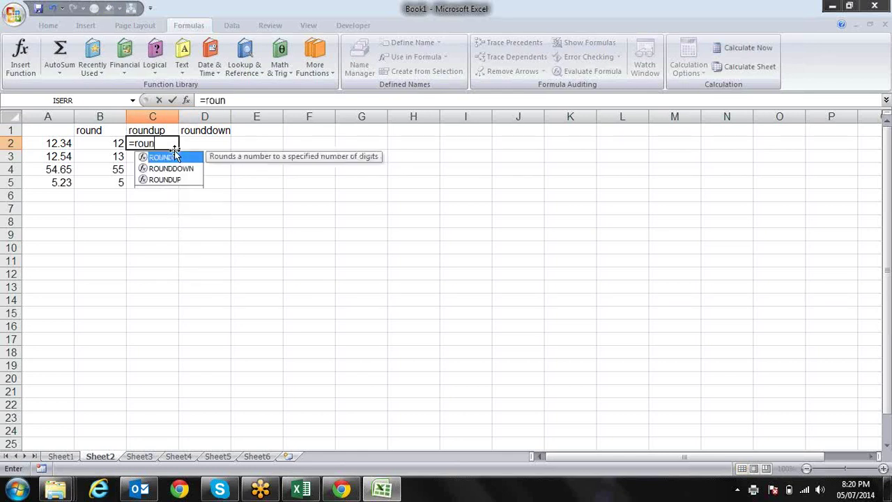
key("Down")
key("Down")
key("Tab")
key("Left")
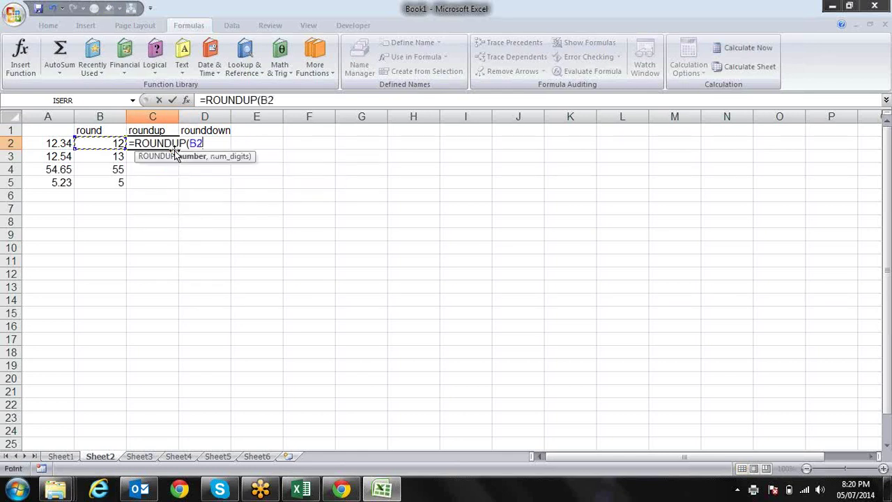
key("Left")
type(",")
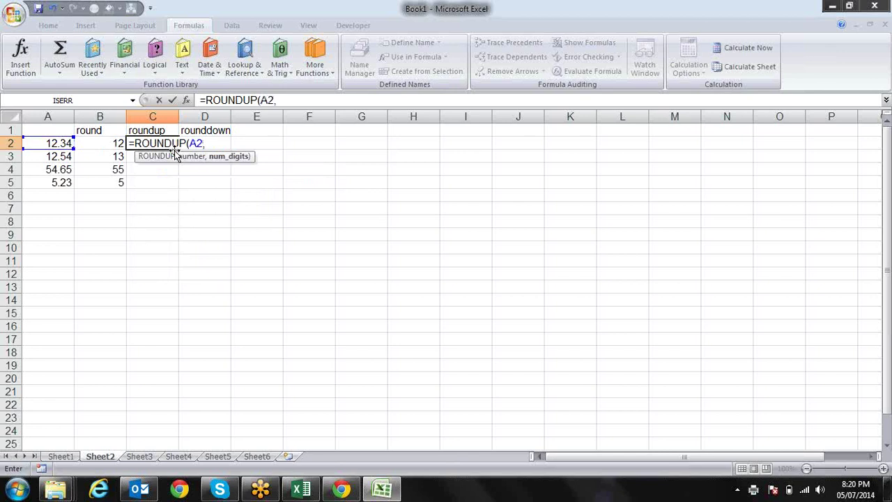
key("Return")
Fill the ROUNDUP formula down to C5, giving 13, 13, 55 and 6.
key("Up")
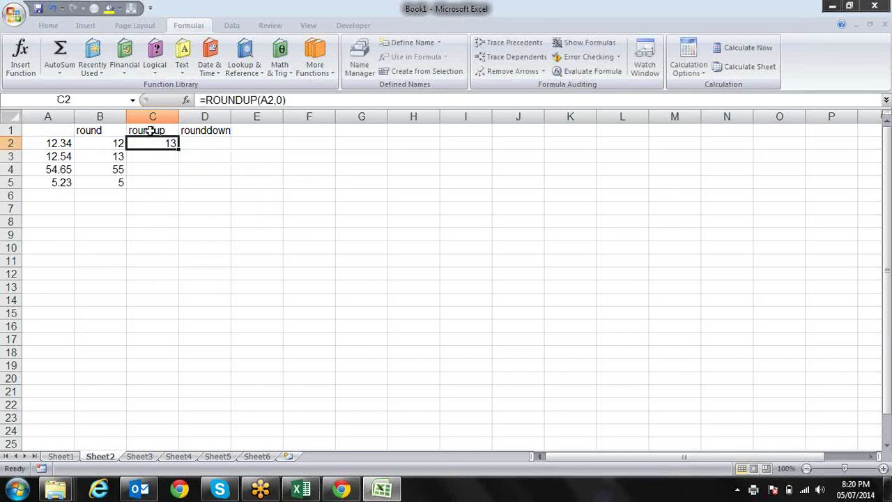
left_click_drag(179, 149, 180, 186)
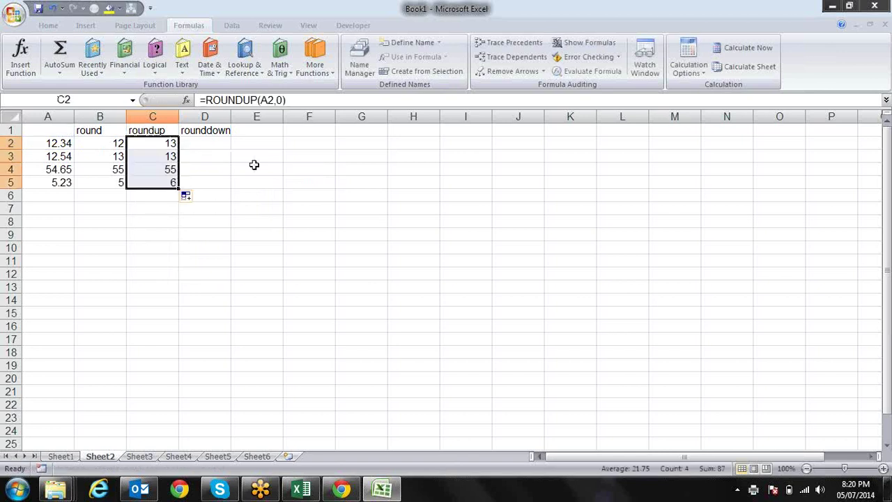
left_click(62, 182)
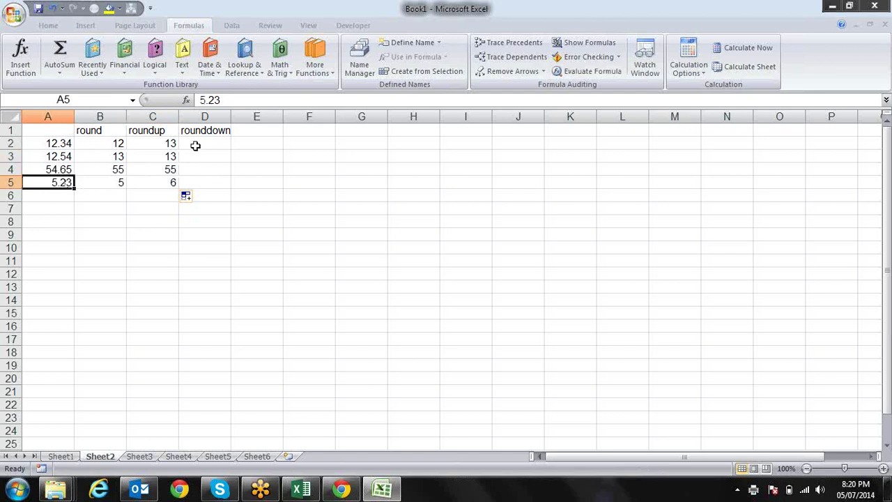
left_click(171, 144)
Enter =ROUNDDOWN(A2,0) in D2, fixing the too-few-arguments error.
key("Right")
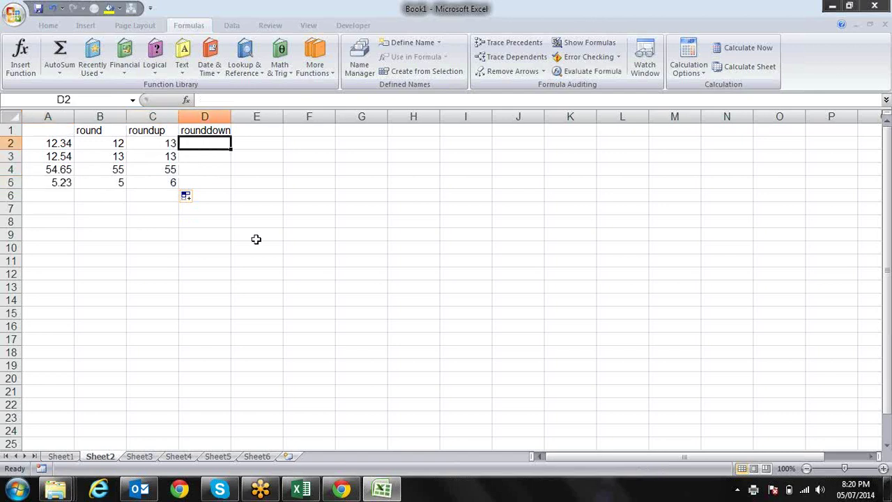
type("=ro")
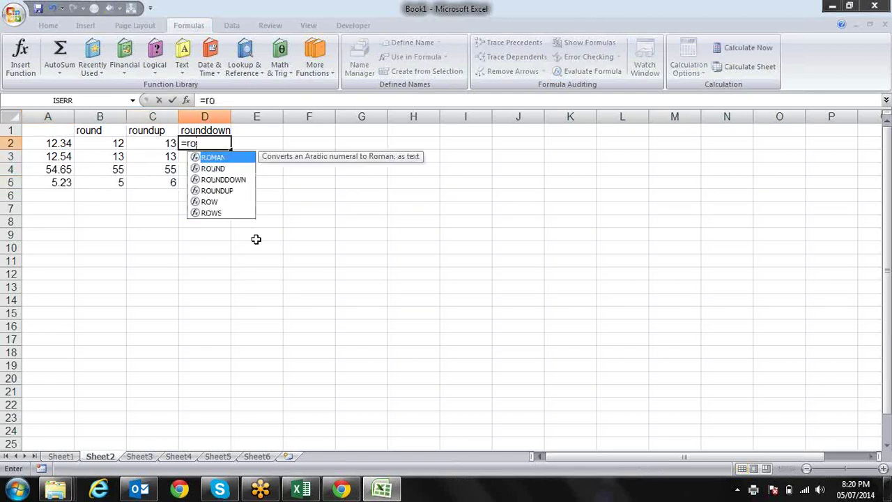
type("u")
key("Down")
key("Tab")
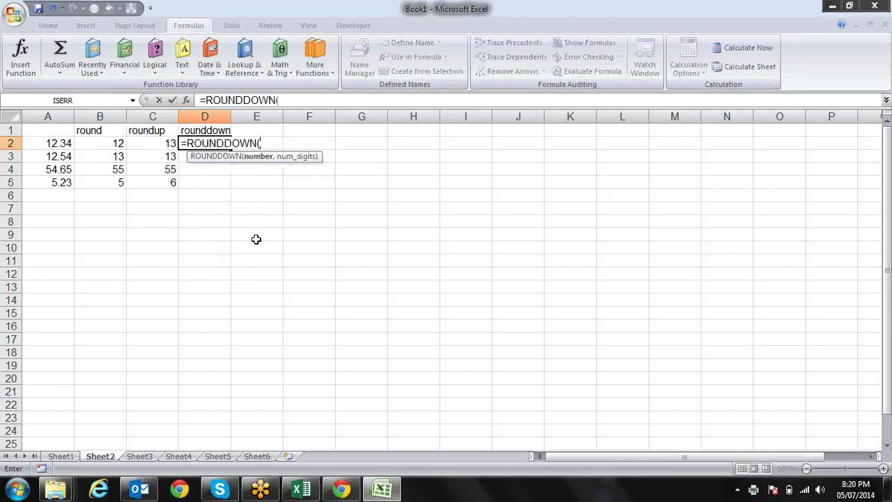
key("Left")
key("Left")
key("Left")
type(")")
key("Return")
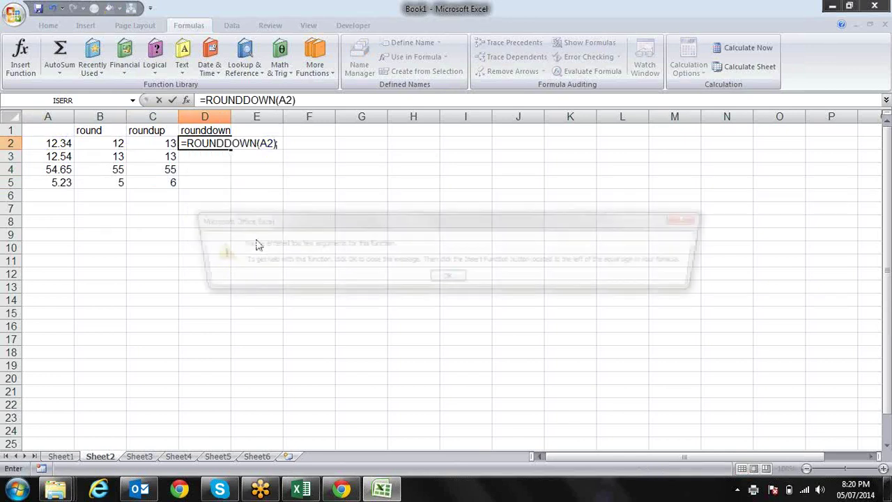
key("Return")
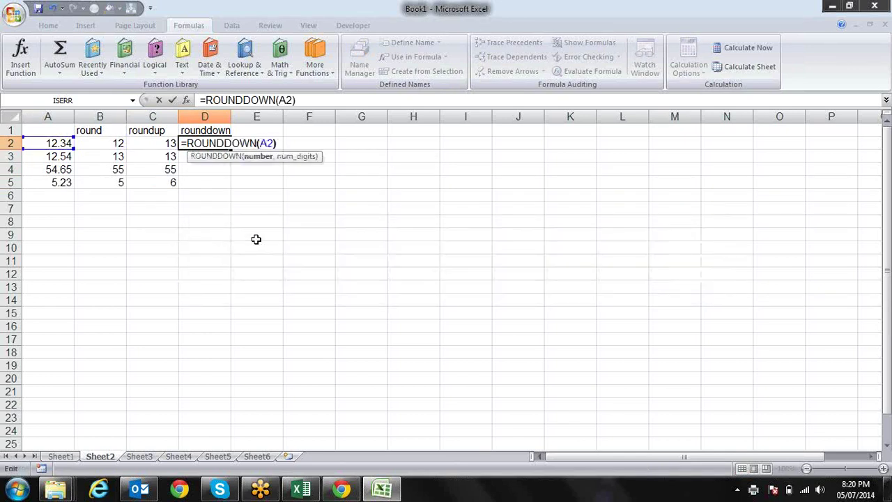
type(",0")
key("Return")
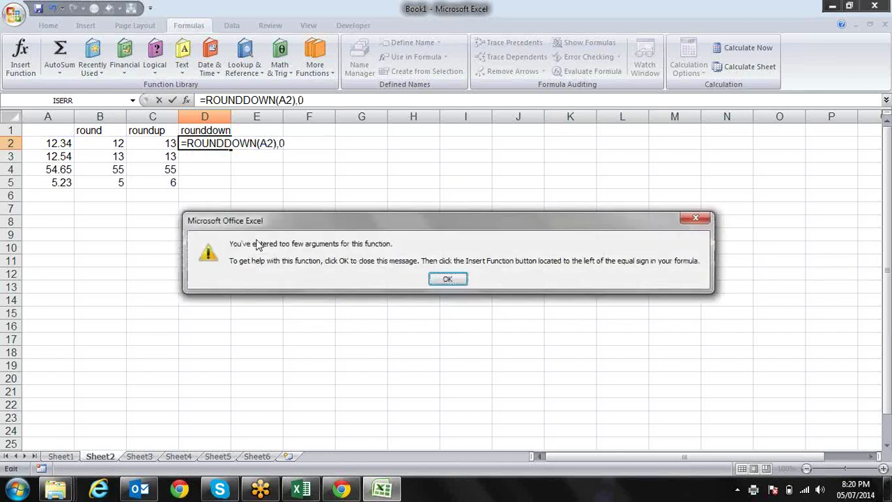
key("Return")
key("BackSpace")
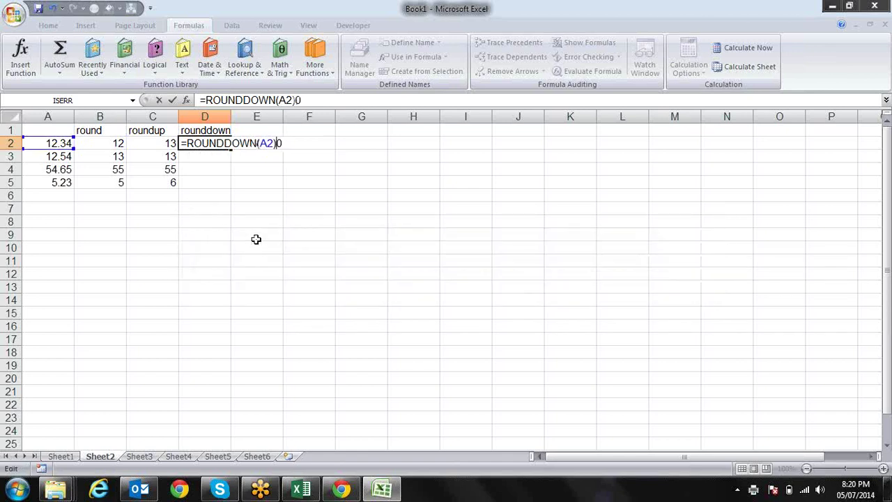
key("BackSpace")
key("BackSpace")
type(",0")
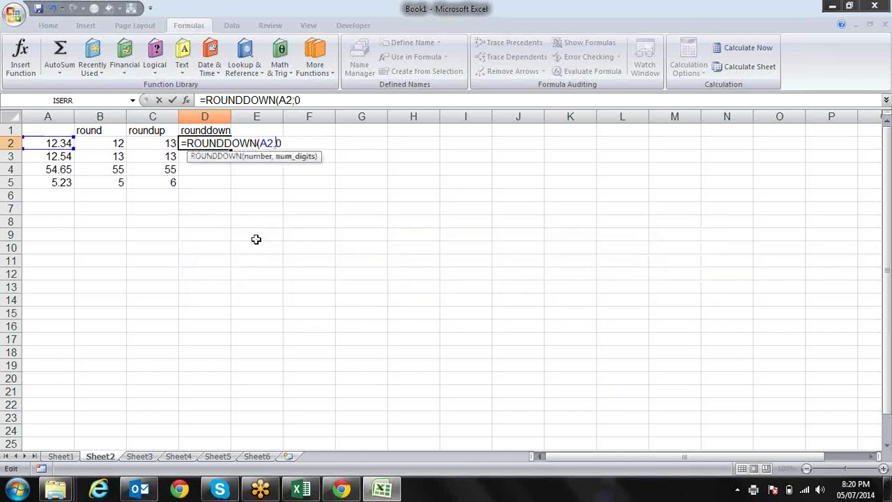
key("Return")
Fill the ROUNDDOWN formula down to D5, giving 12, 12, 54 and 5.
key("Up")
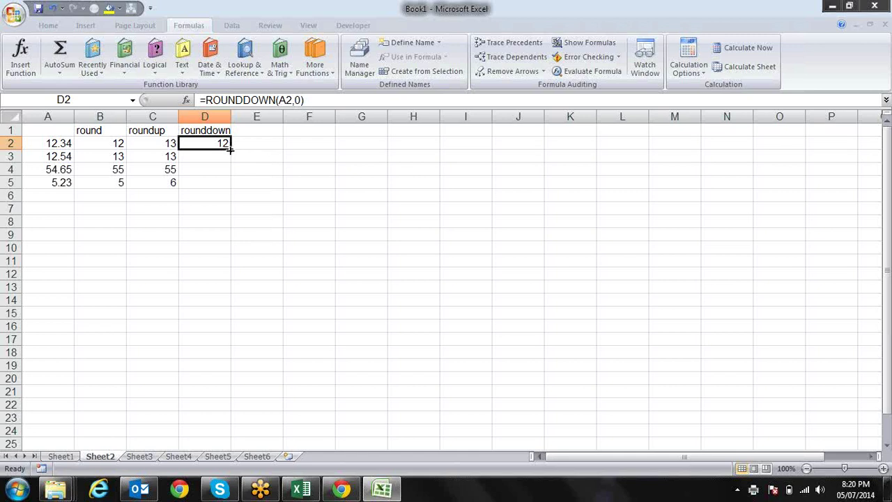
left_click_drag(234, 151, 237, 195)
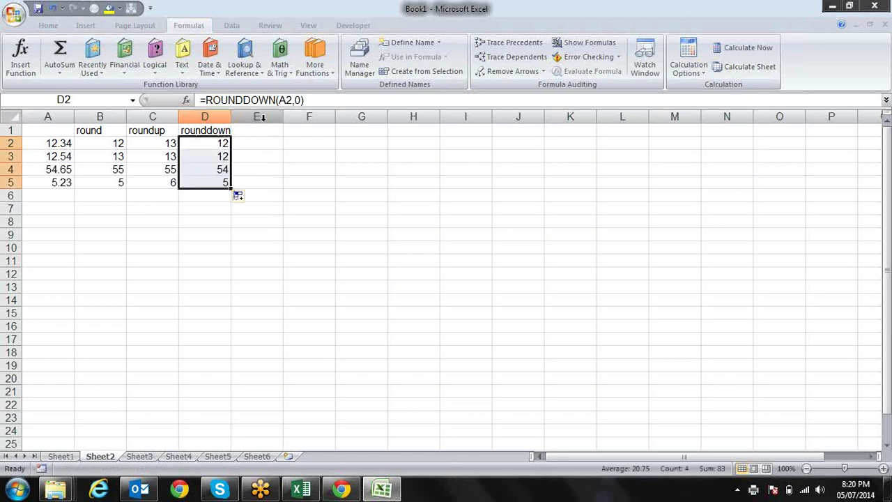
left_click(262, 129)
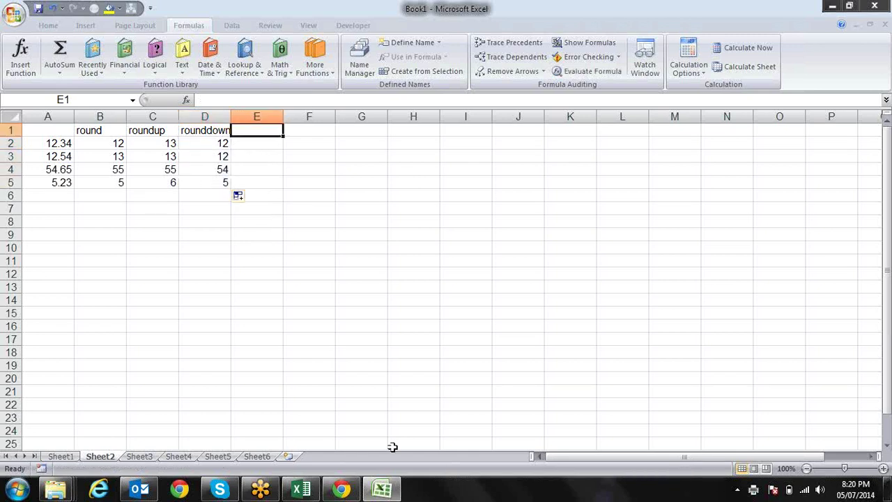
Head column E 'Int' and fill =INT(A2) down to E5, giving 12, 12, 54, 5.
type("ln")
key("Return")
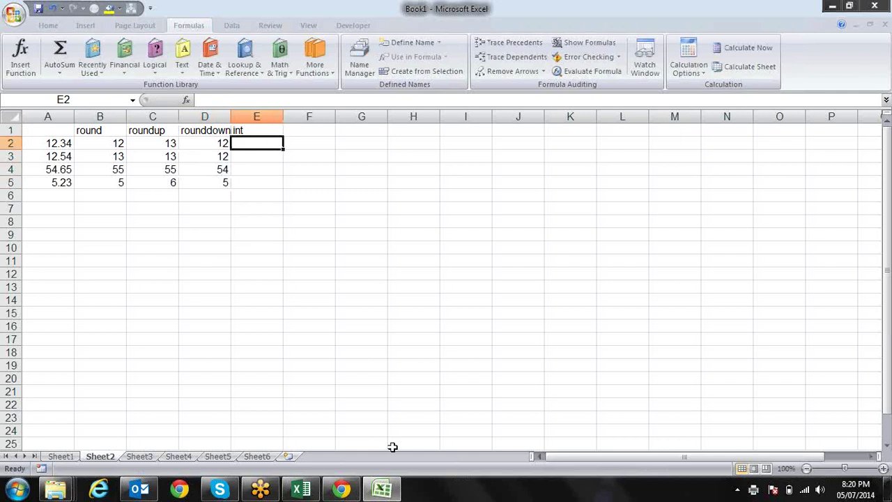
type("=")
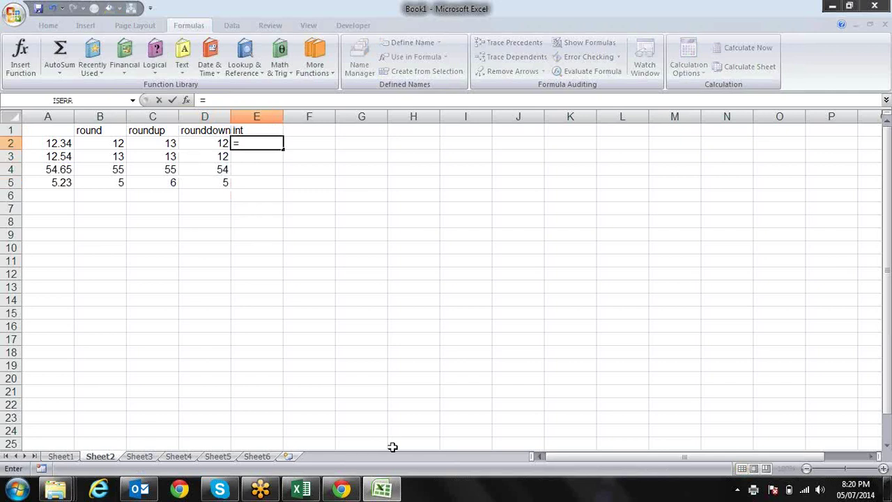
type("in")
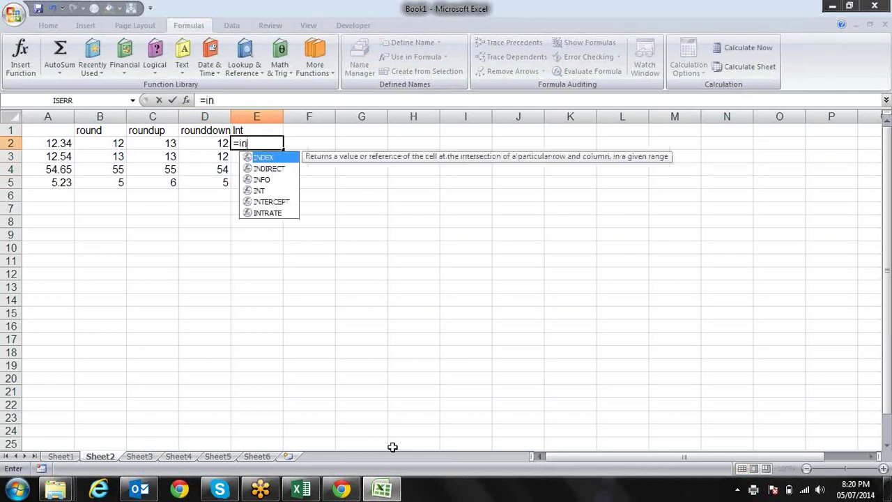
key("Down")
key("Down")
key("Down")
key("Tab")
key("Left")
key("Left")
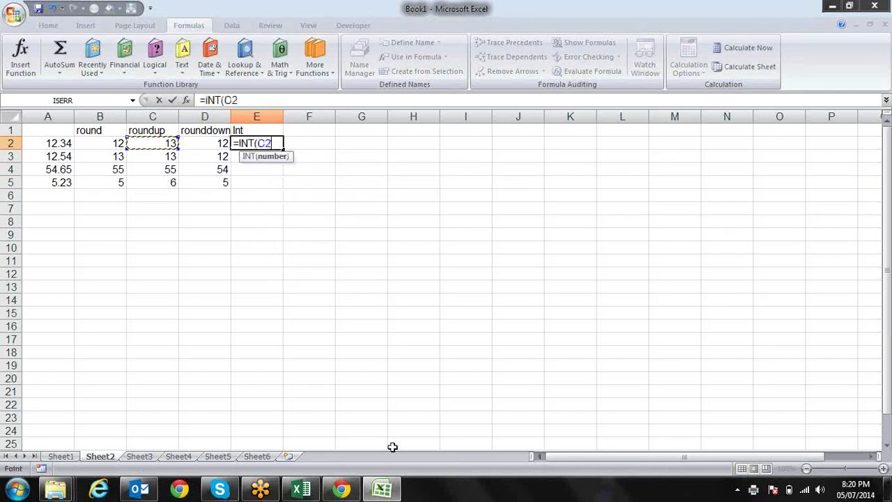
key("Left")
key("Left")
key("Return")
key("Up")
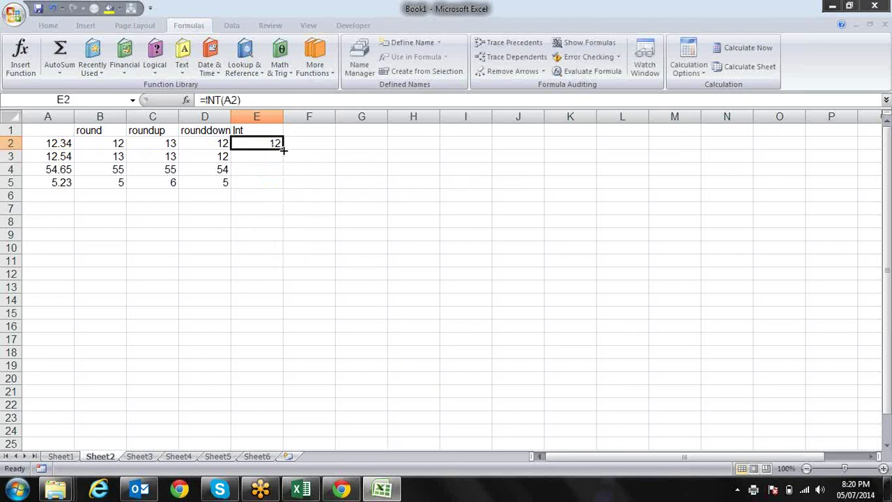
left_click_drag(282, 150, 286, 188)
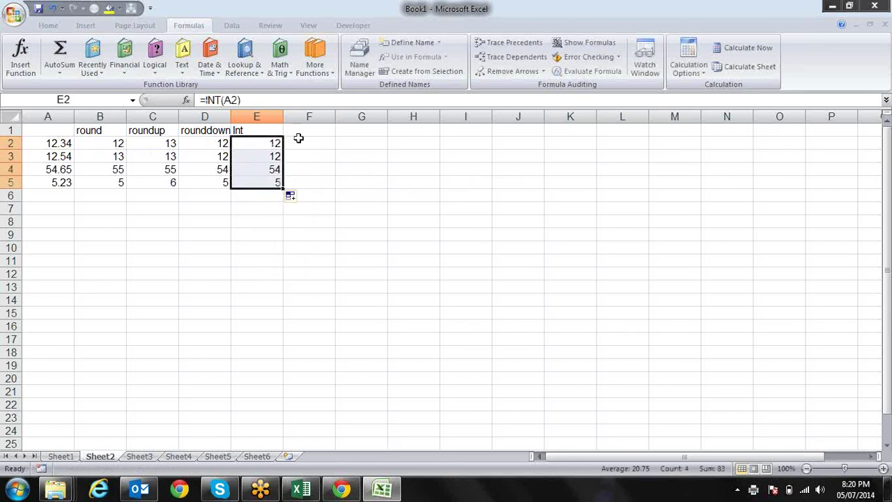
left_click(304, 128)
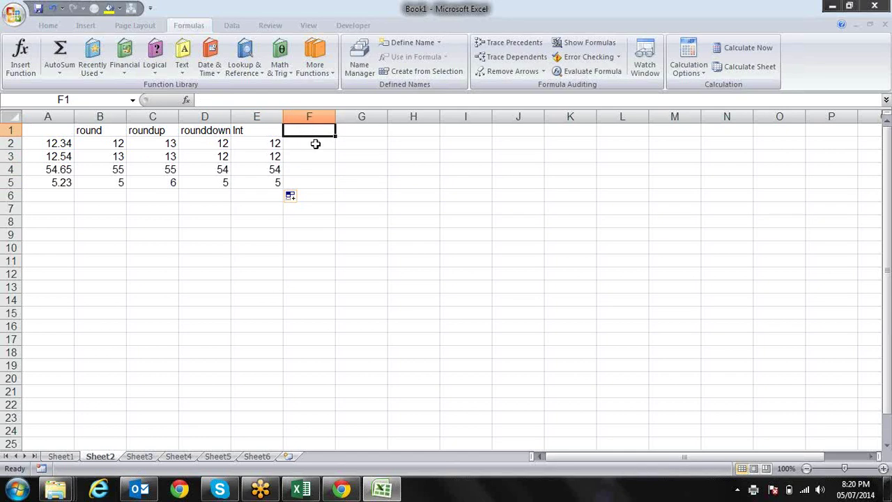
Head column F 'trunc' and fill =TRUNC(A2) down to F5, giving 12, 12, 54, 5.
type("trunc")
key("Return")
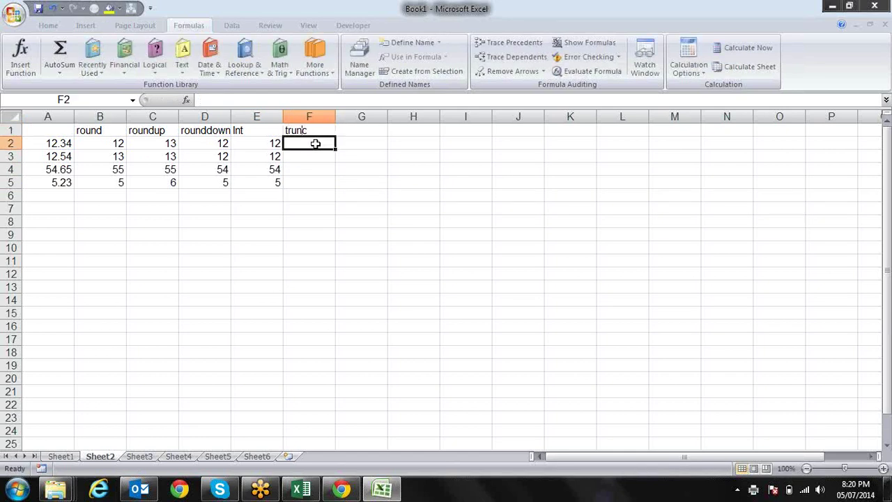
type("tr")
key("BackSpace")
key("BackSpace")
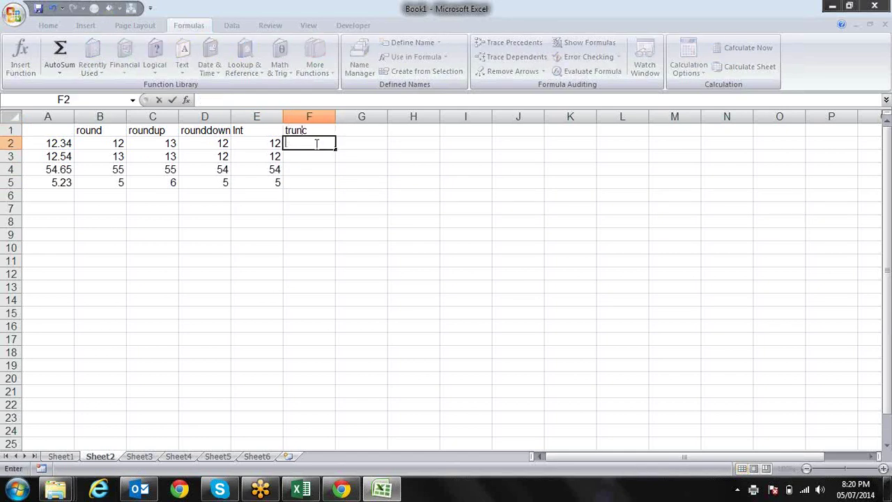
type("=tru")
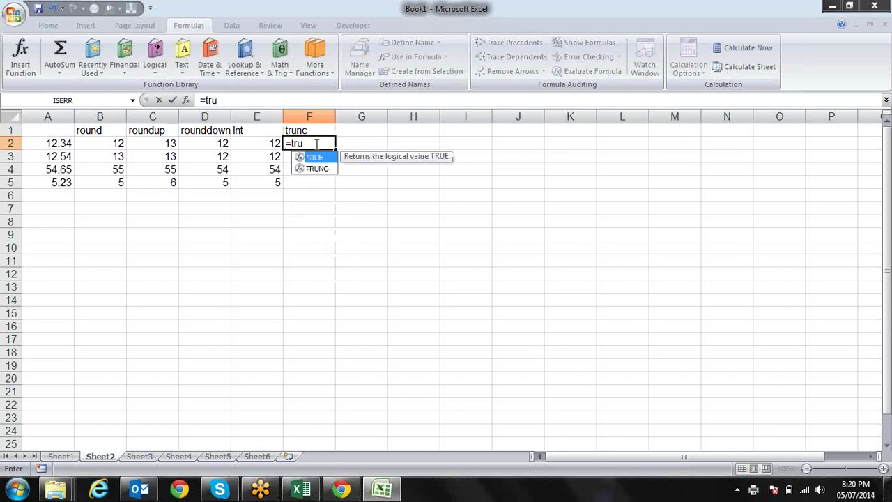
type("nc(")
key("Left")
key("Left")
key("Left")
key("Left")
key("Left")
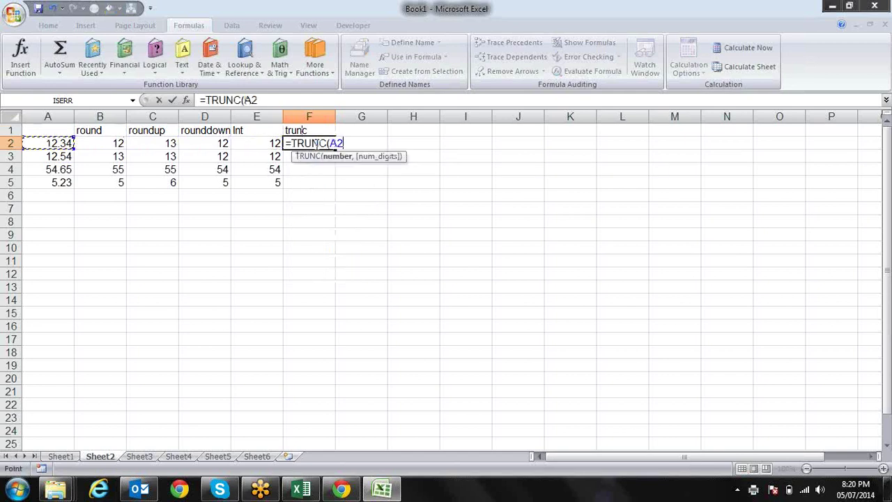
key("Return")
left_click(314, 143)
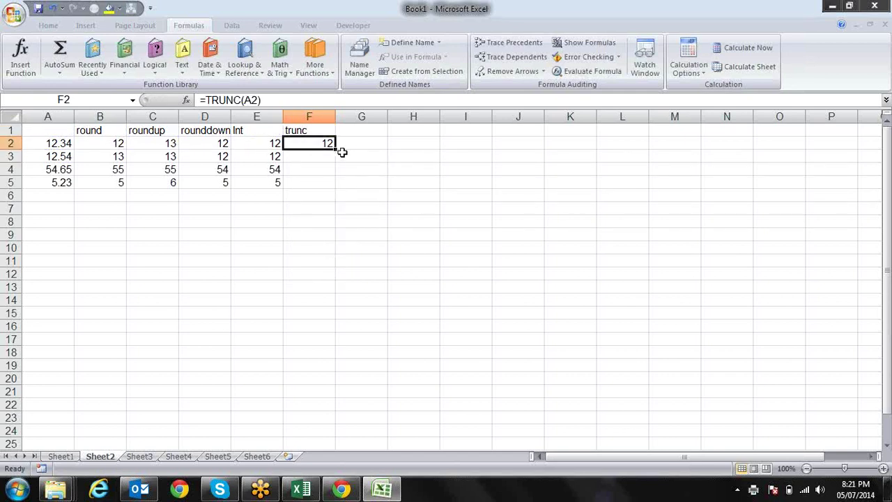
left_click_drag(334, 148, 335, 188)
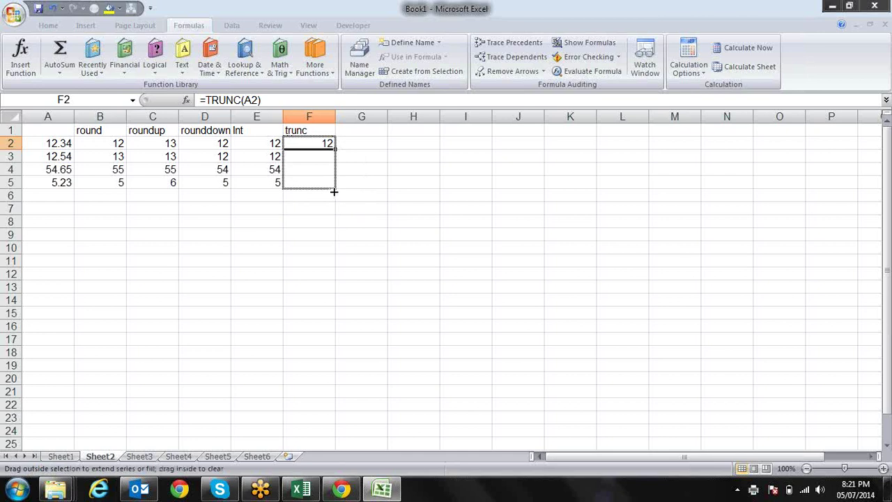
left_click(393, 184)
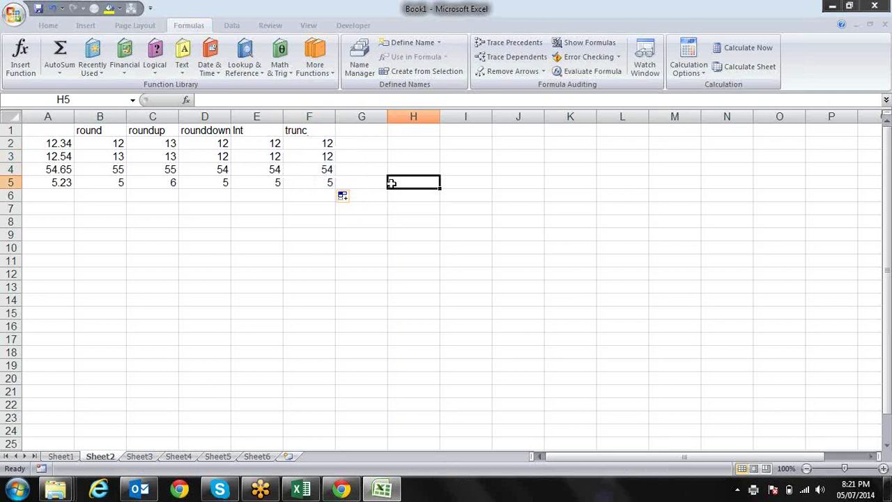
Browse the Math & Trig function list again without inserting anything.
left_click(290, 70)
left_click_drag(370, 145, 366, 274)
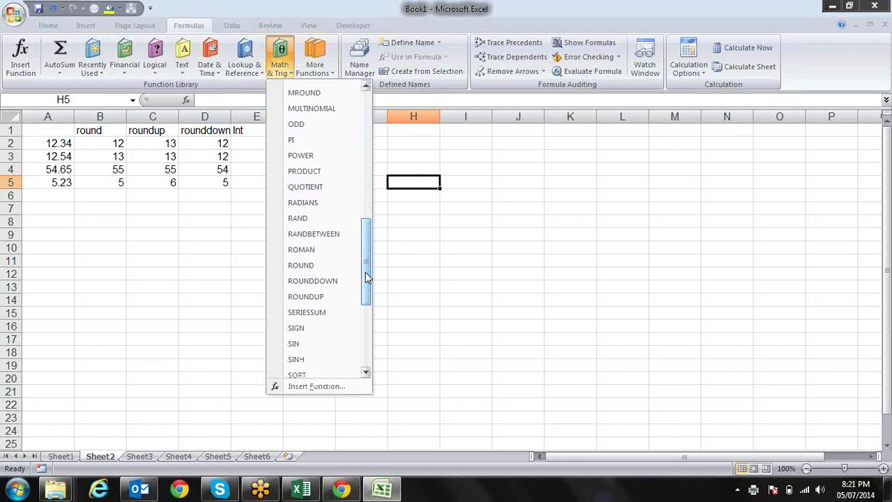
key("Escape")
Type 1, 2, 3 in H2:H4 and extend the series to 19 at H20.
key("Up")
key("Up")
key("Up")
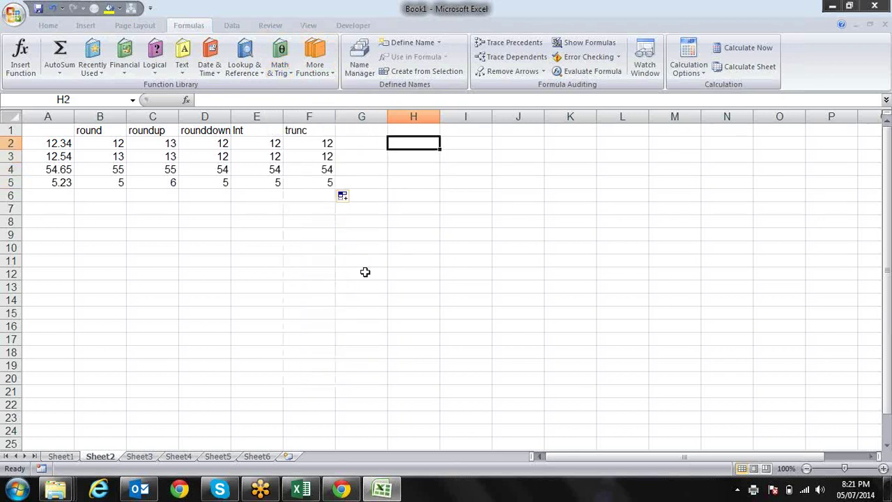
type("1")
key("Return")
type("2")
key("Return")
type("3")
key("Return")
key("Up")
key("Up")
key("Up")
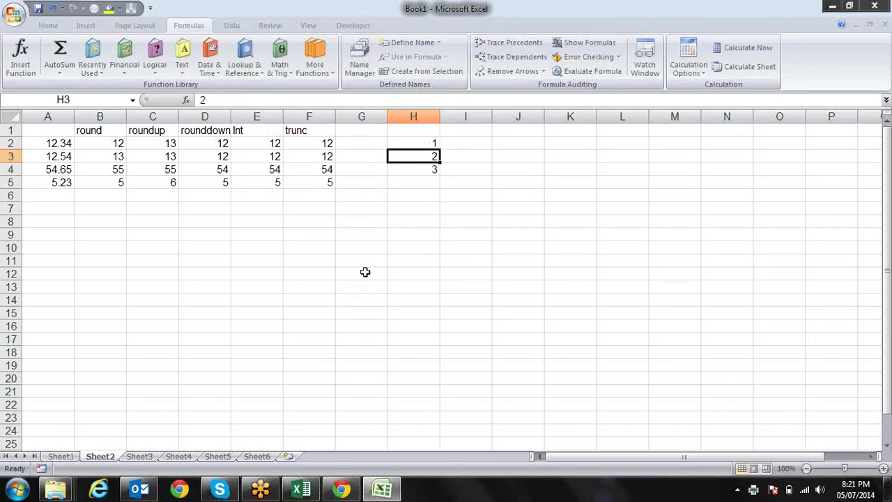
key("shift+Down")
key("shift+Down")
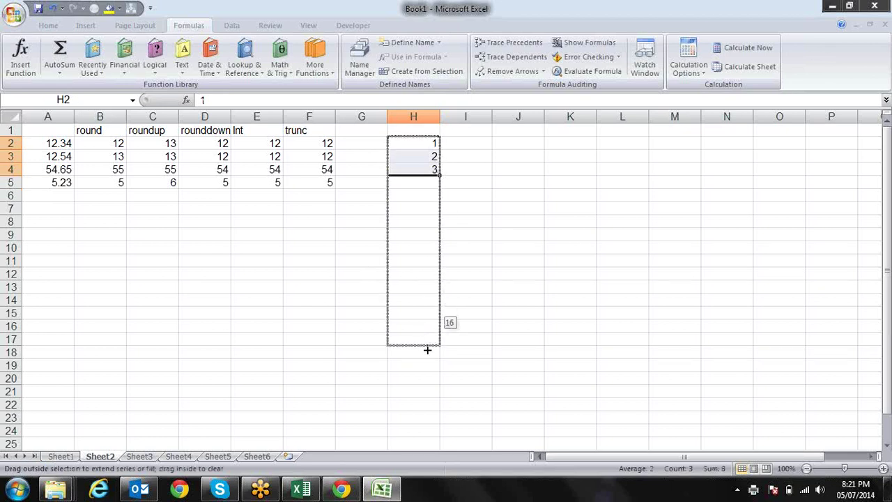
left_click_drag(441, 177, 432, 389)
Enter =ROMAN(H2) in I2 and fill it to I20, showing I through XIX.
left_click(471, 146)
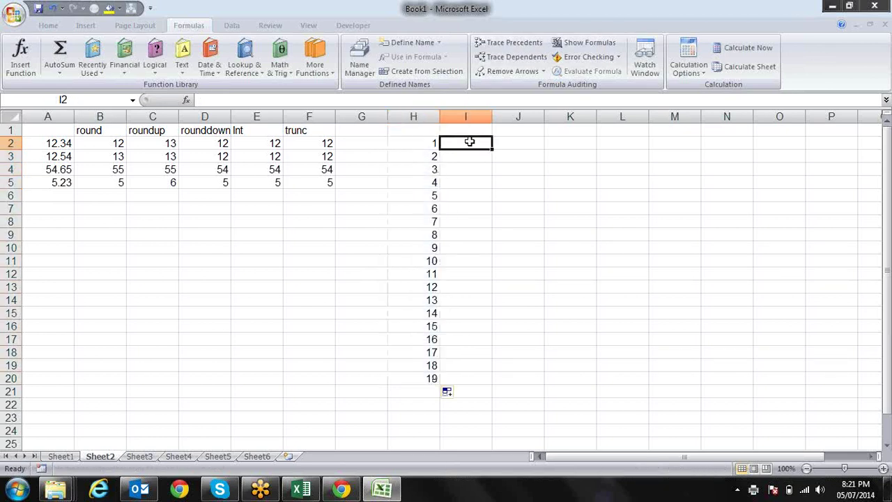
type("=ro")
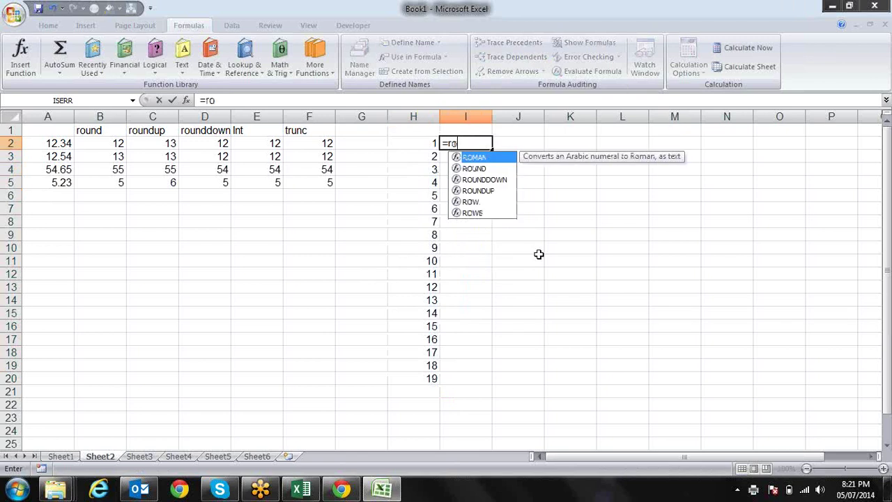
key("Tab")
key("Left")
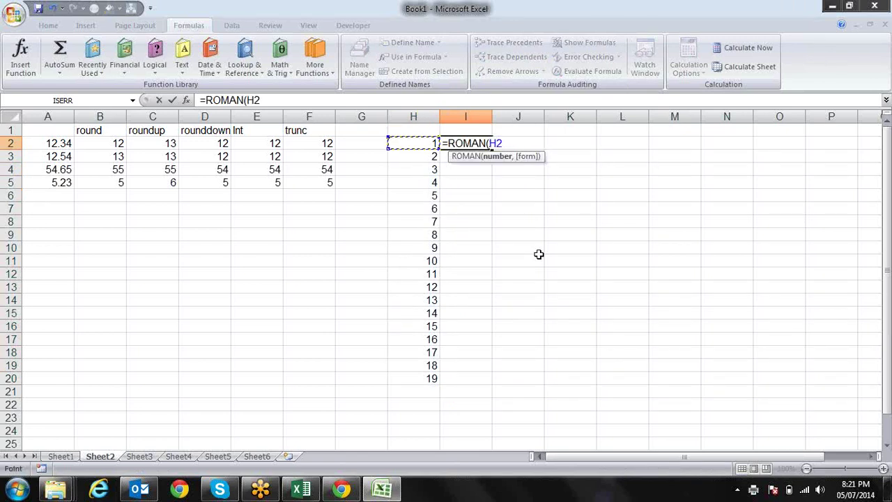
type(")")
key("ctrl+Return")
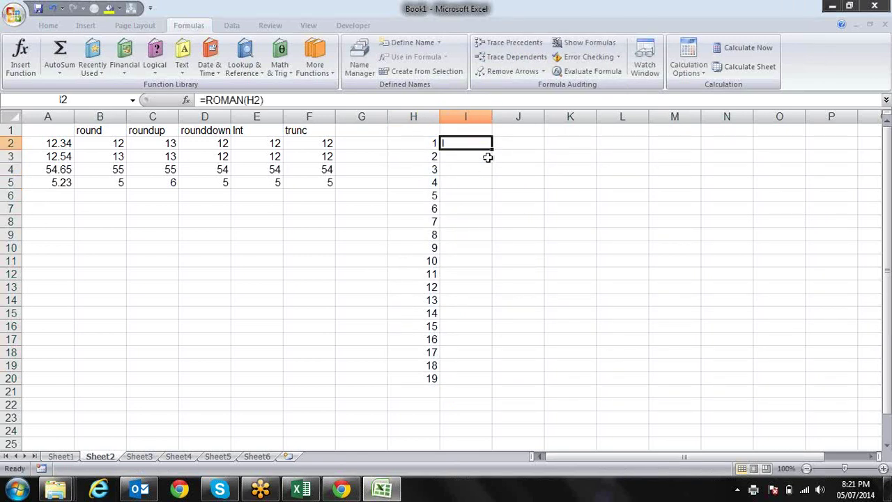
left_click_drag(492, 149, 509, 391)
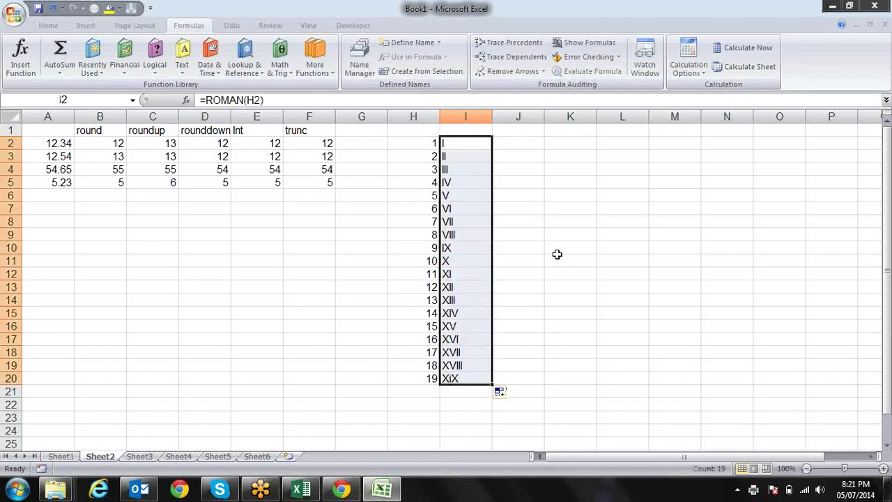
left_click(554, 238)
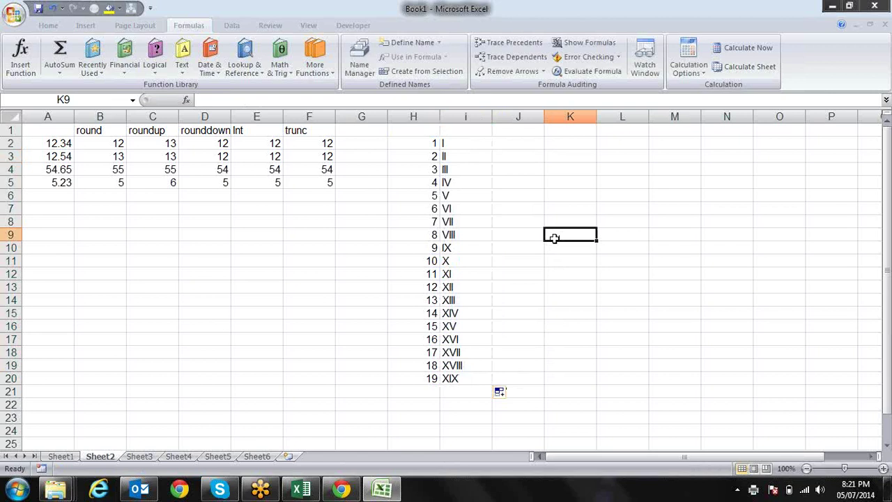
Select and copy the Roman numeral column I2:I20 in Book1, then cancel the copy.
key("Left")
key("Left")
key("Up")
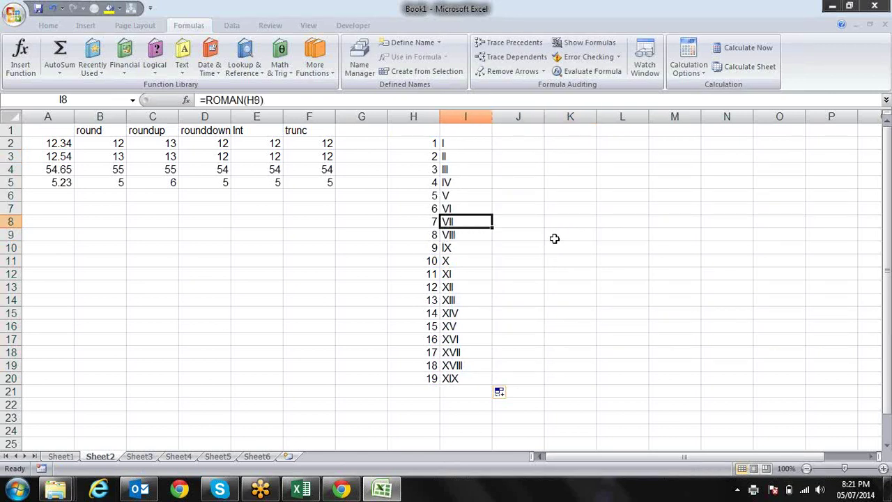
key("Up")
key("Up")
key("Up")
key("Up")
key("Up")
key("Up")
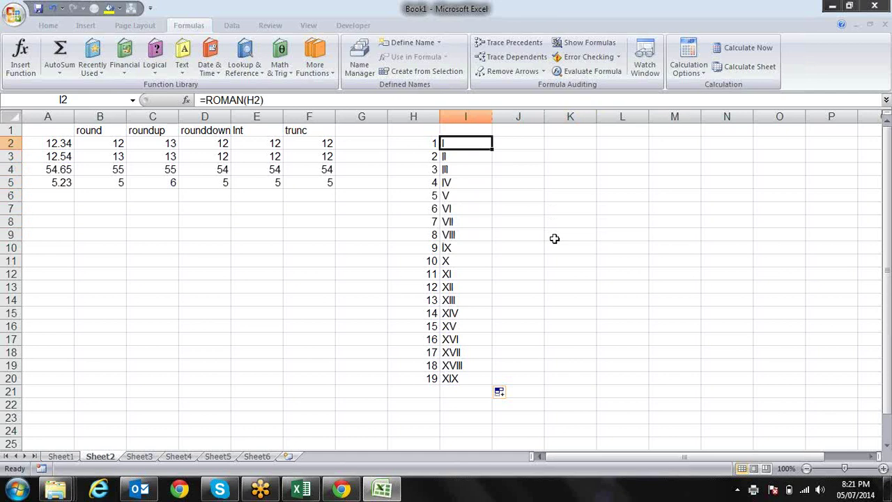
key("Left")
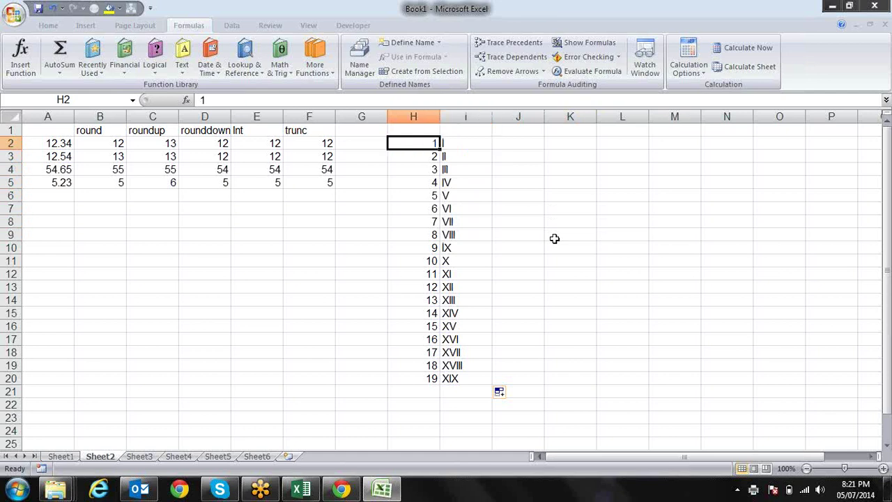
key("Right")
key("ctrl+shift+Down")
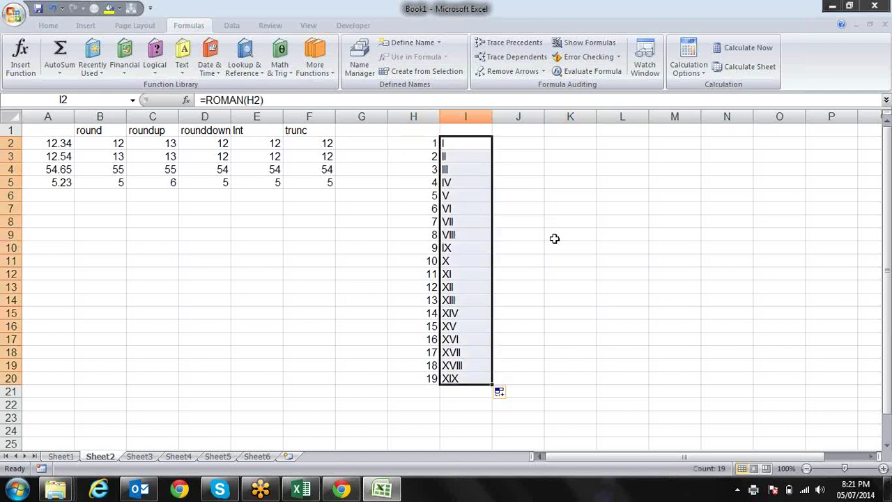
key("ctrl+c")
key("Right")
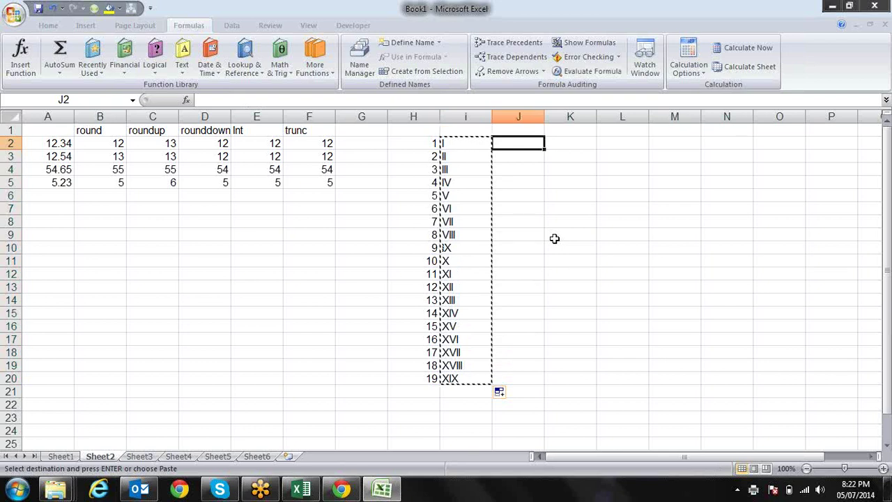
key("Escape")
Look over the numbers in column H, then switch to the macro.xlsm workbook.
key("Left")
key("Left")
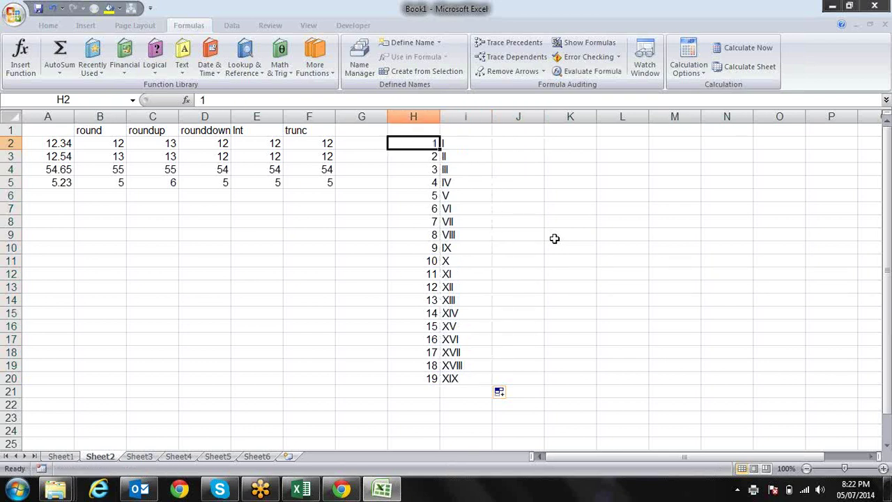
key("Down")
key("Down")
key("Down")
key("Up")
key("Right")
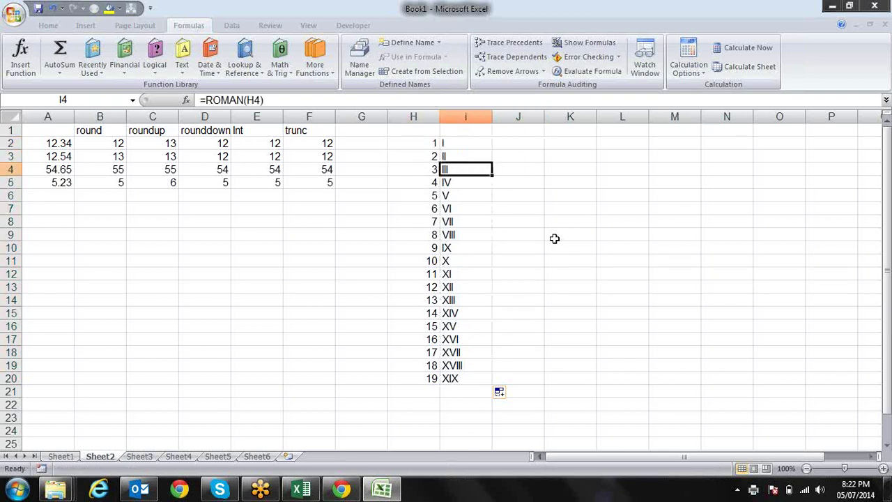
key("Down")
key("Down")
key("Down")
key("Down")
key("Down")
key("Down")
key("Down")
key("Left")
key("Up")
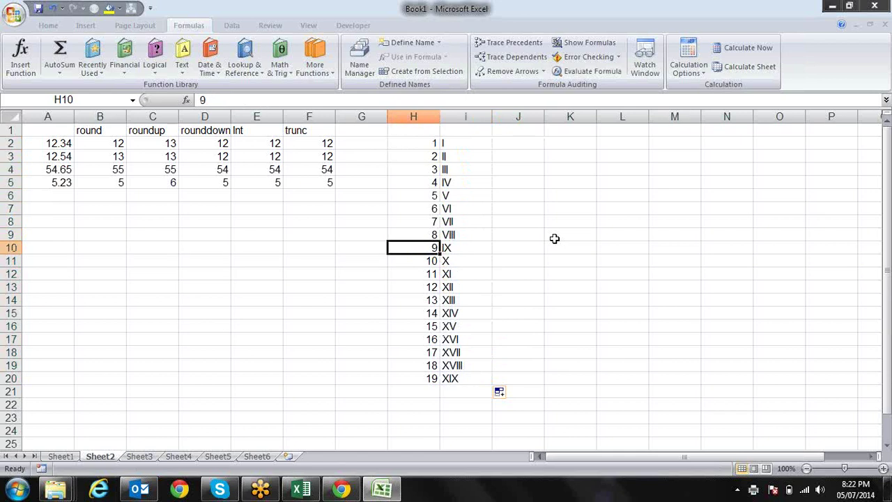
key("Up")
key("Up")
key("Up")
key("Up")
key("Up")
key("Up")
key("Up")
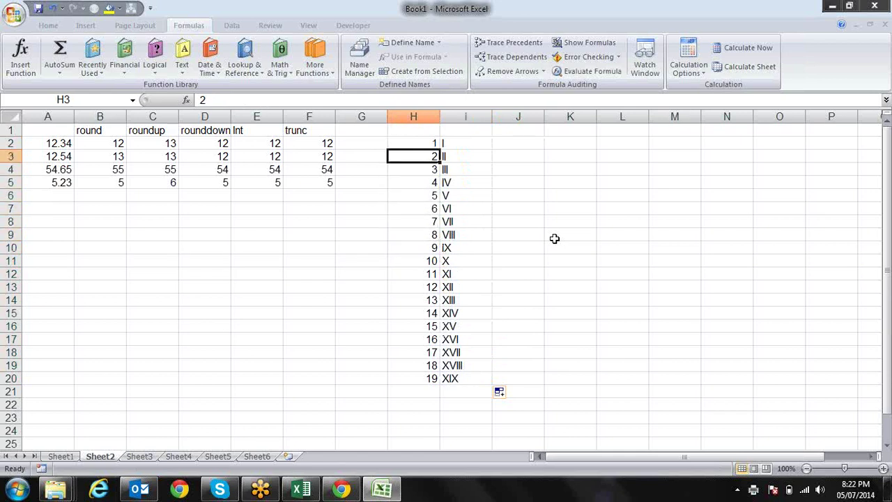
key("Up")
key("Down")
key("Down")
key("Down")
key("Down")
key("Down")
key("Down")
key("Down")
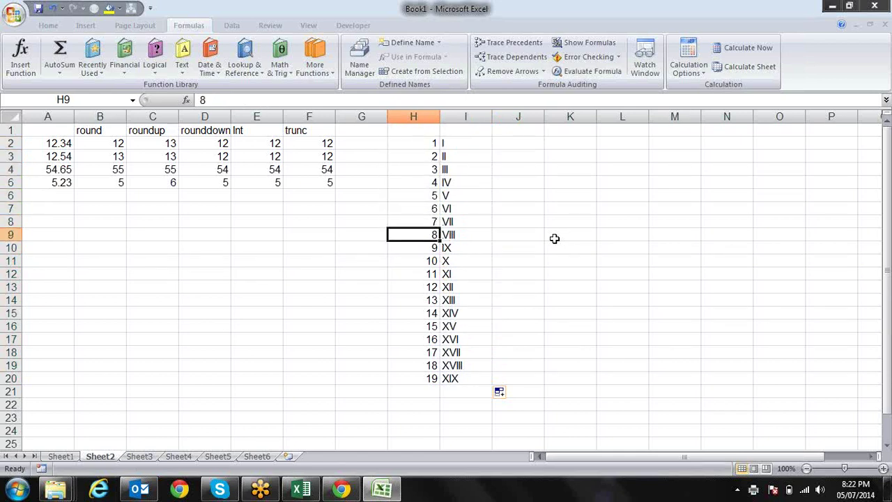
key("Down")
key("Down")
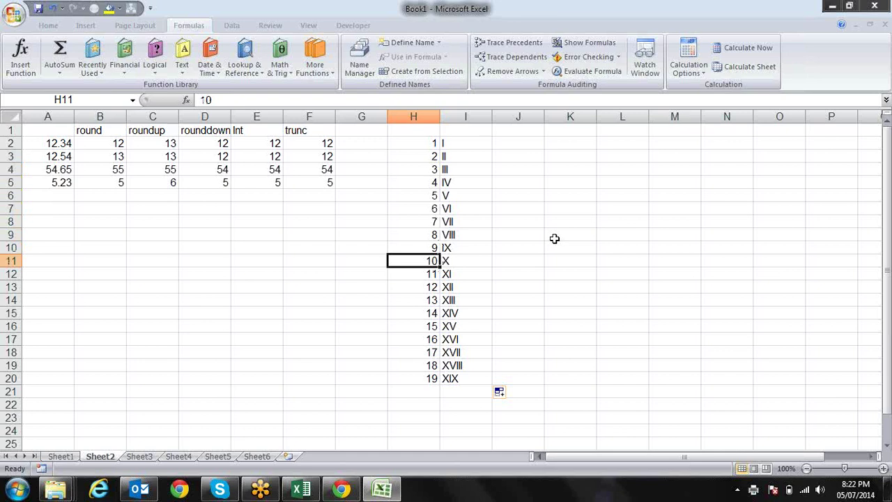
left_click(301, 489)
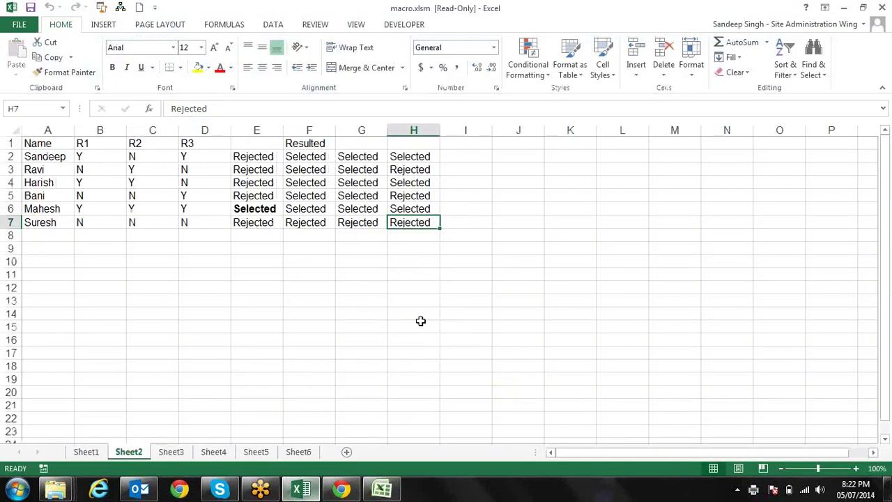
Copy Book1's Roman numerals I2:I20 and paste them into J2 of macro.xlsm.
left_click(488, 181)
left_click(517, 156)
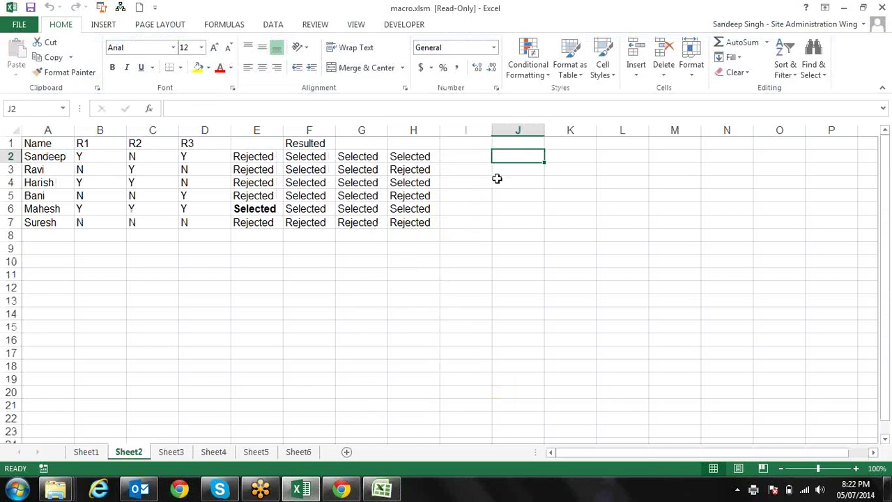
key("Right")
key("ctrl+Up")
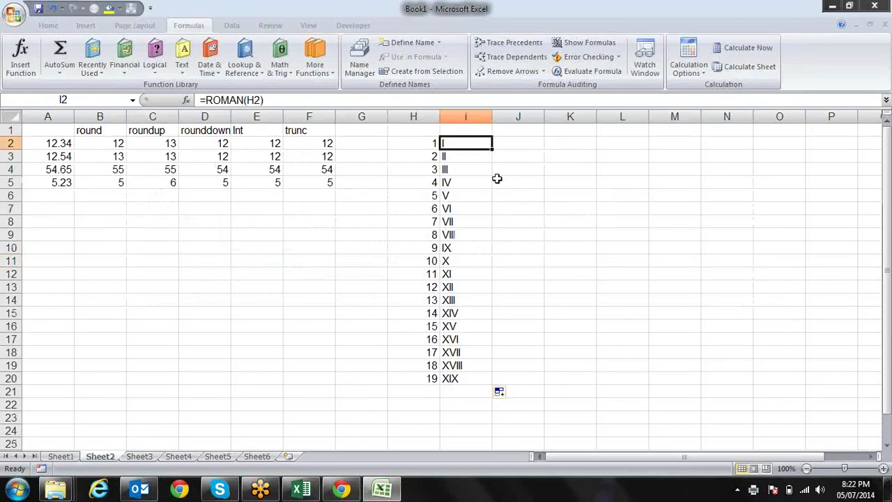
key("ctrl+shift+Down")
key("ctrl+c")
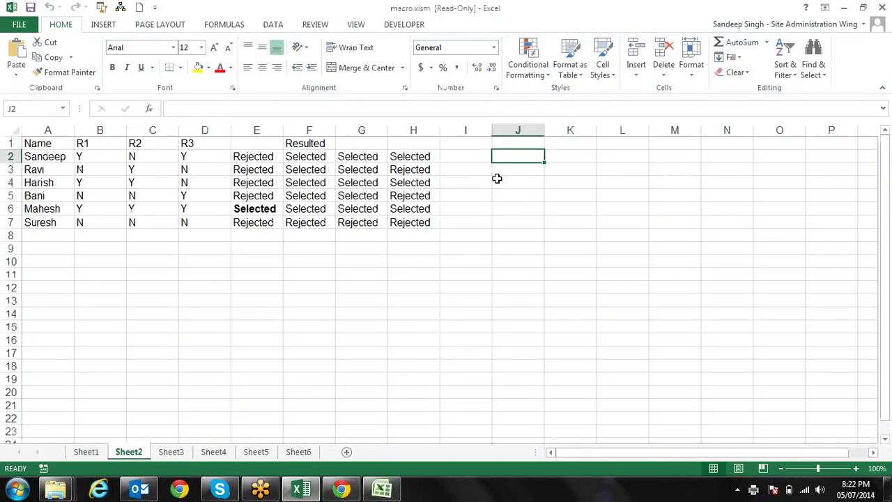
key("Right")
key("ctrl+v")
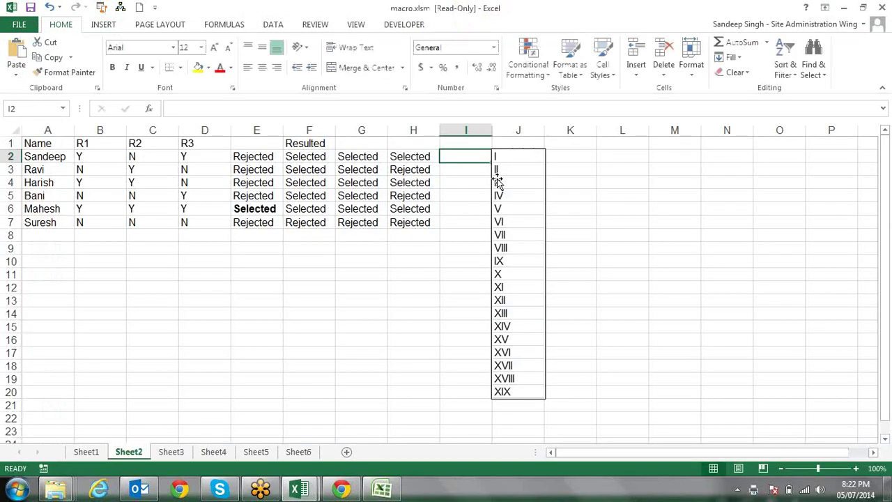
Replace the pasted Roman numerals with a number series 1 to 16 in J2:J17.
key("Right")
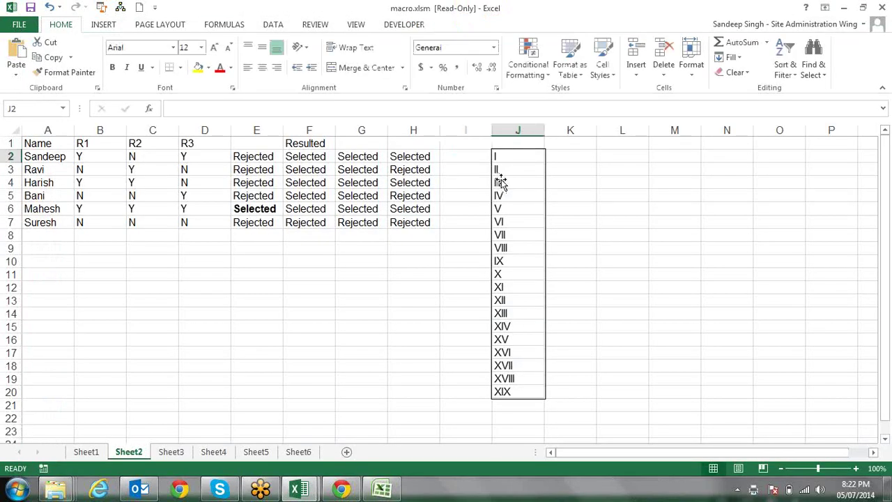
left_click(498, 181)
key("Delete")
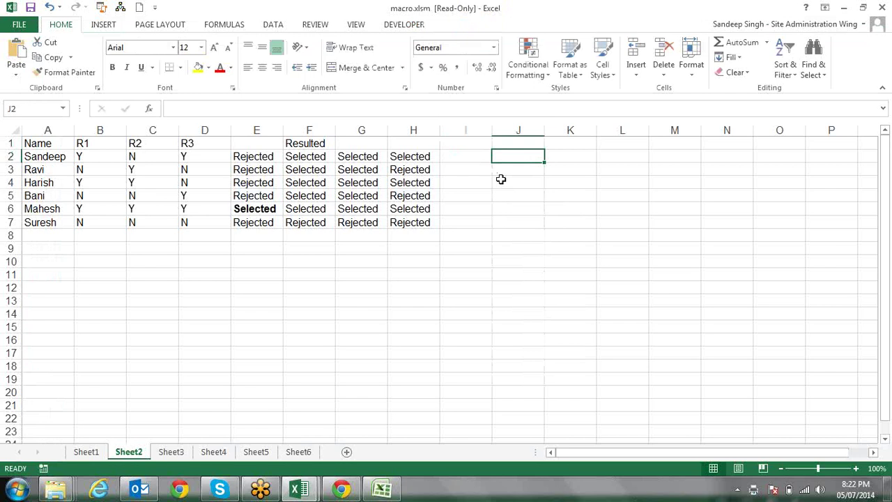
type("1 2 3")
key("Up")
key("Up")
key("Up")
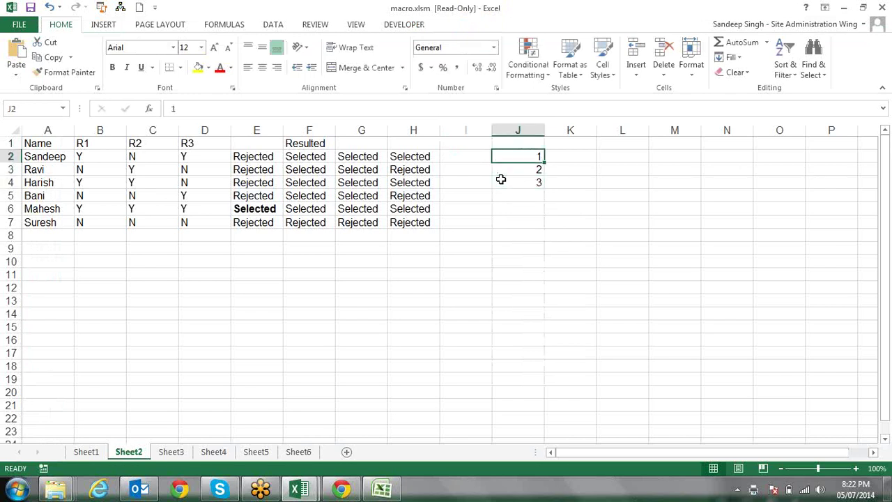
key("shift+Down")
key("shift+Down")
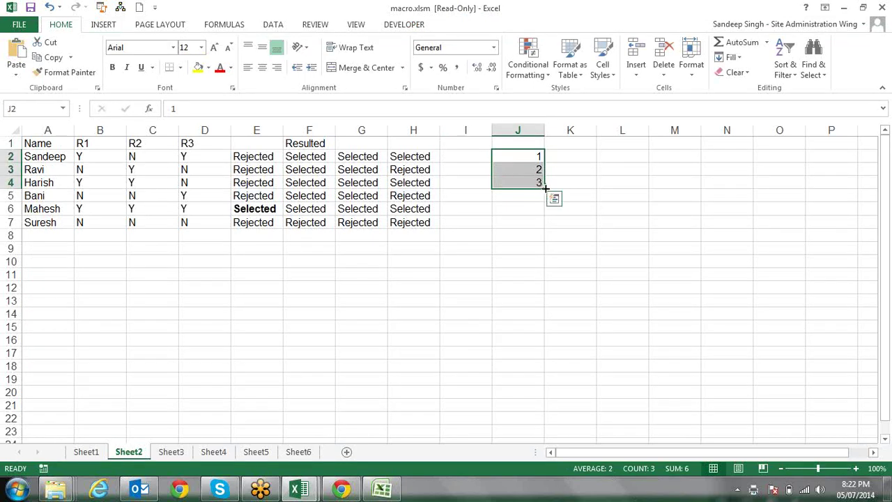
left_click_drag(544, 187, 538, 357)
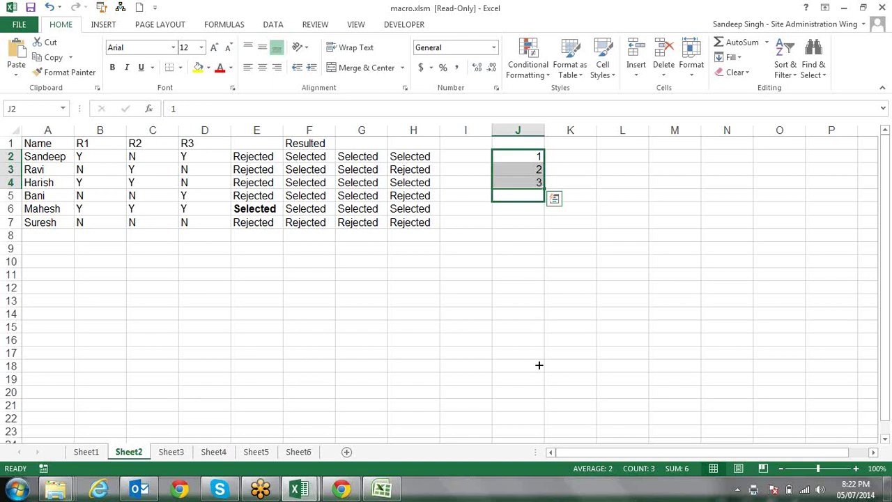
left_click(580, 157)
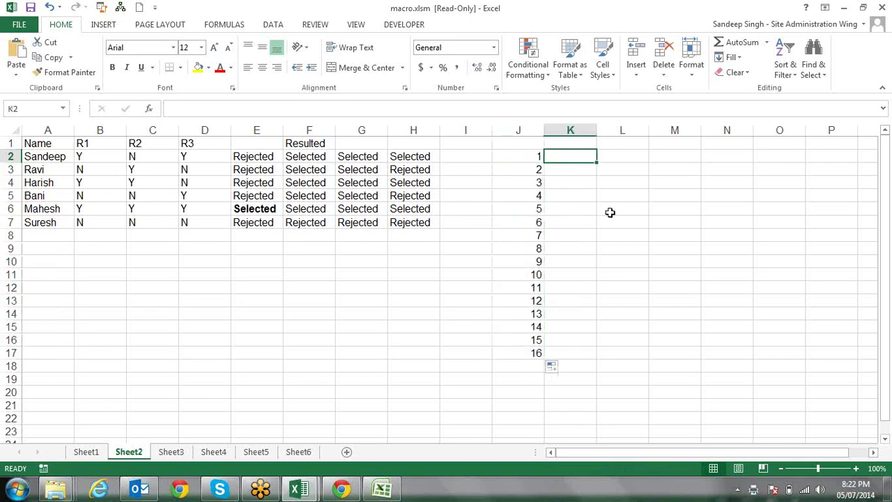
Enter =ROMAN(J2) in K2 and fill it down to K17.
type("=r")
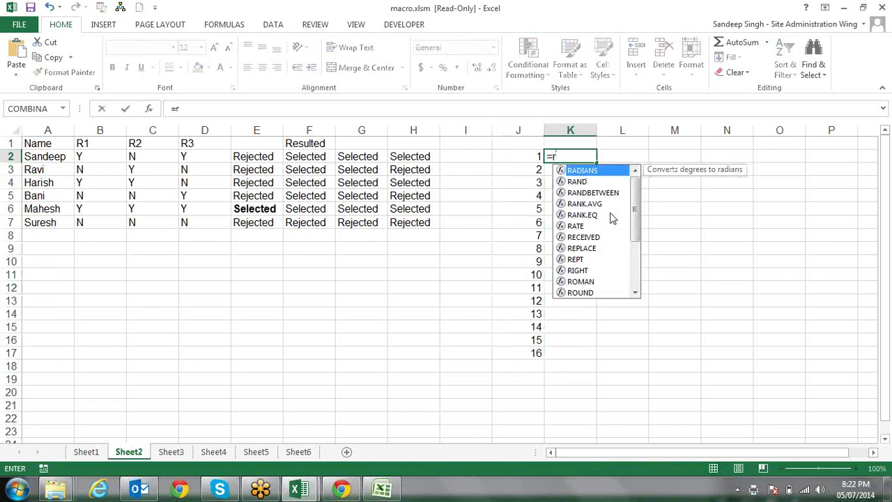
type("o")
key("Tab")
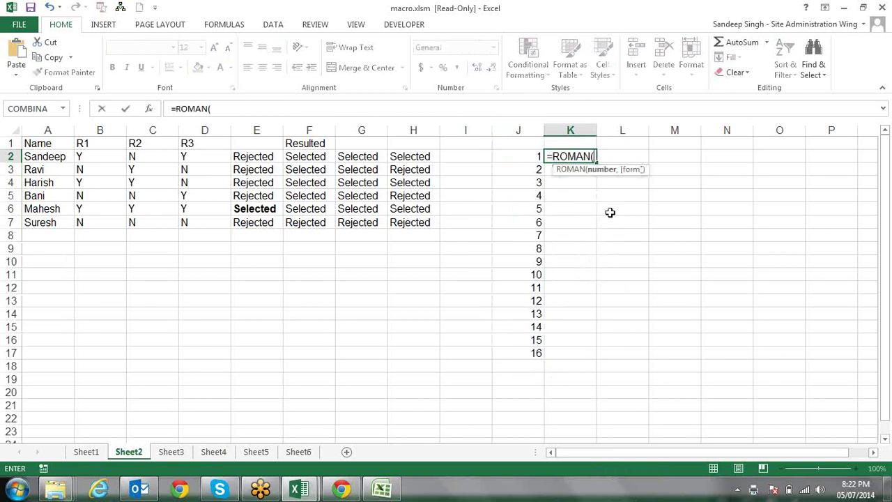
key("Left")
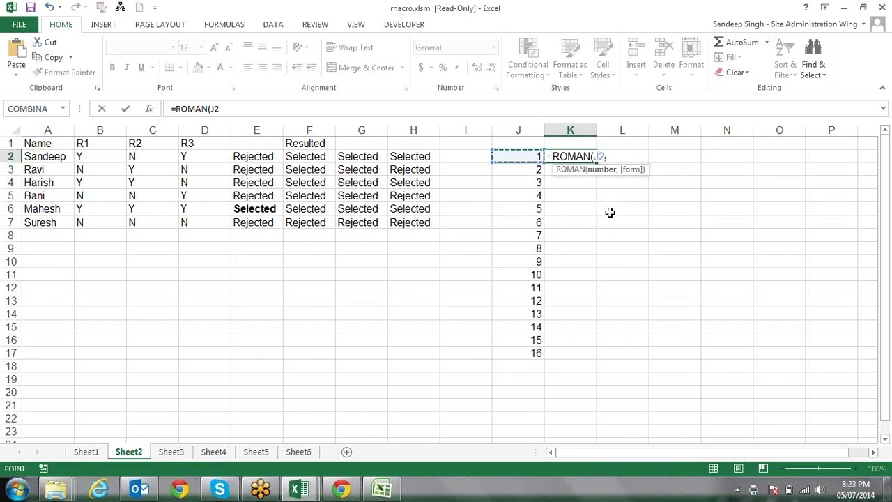
type(")")
key("ctrl+Return")
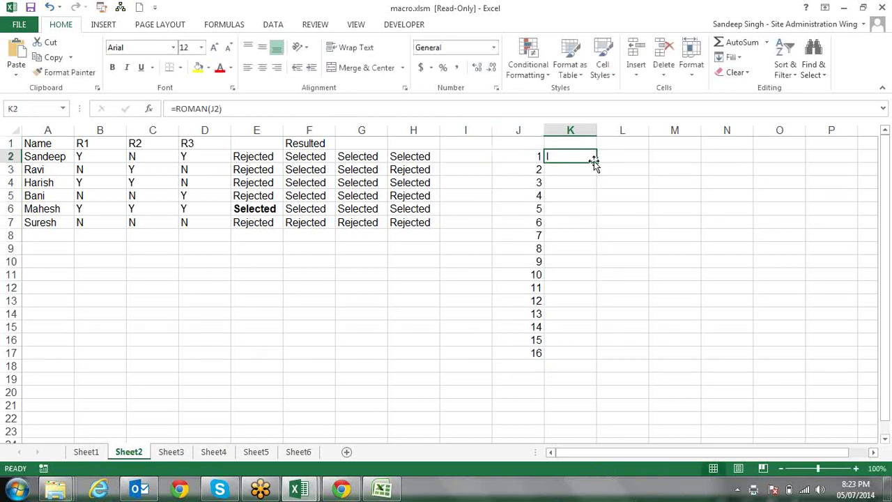
left_click_drag(596, 162, 588, 365)
left_click(629, 155)
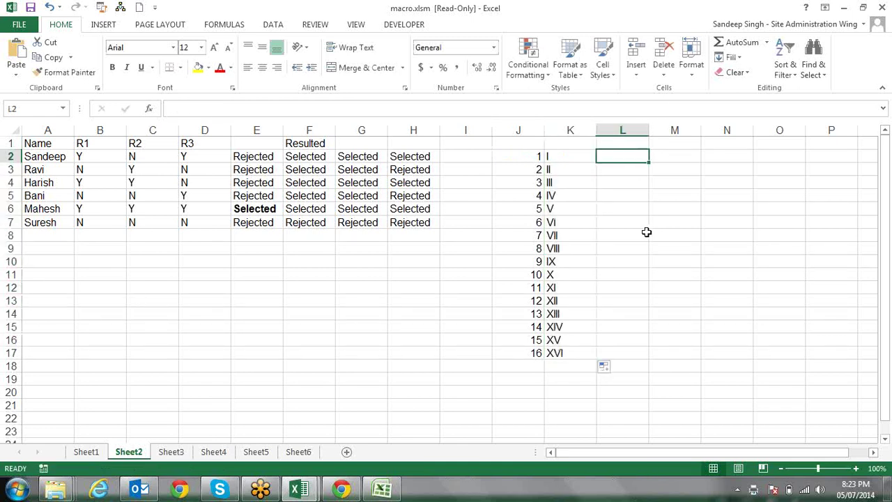
Enter =ARABIC(K2) in L2 and fill it down to L17.
type("=ar")
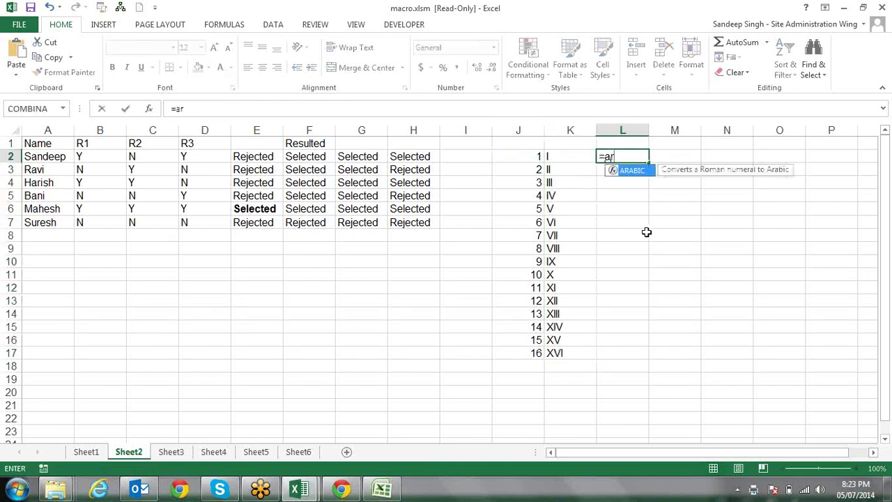
type("a")
key("Tab")
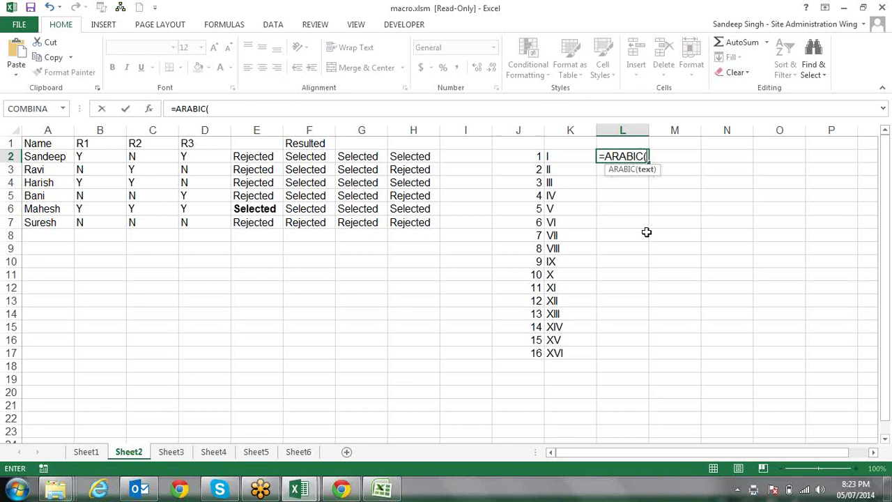
left_click(573, 156)
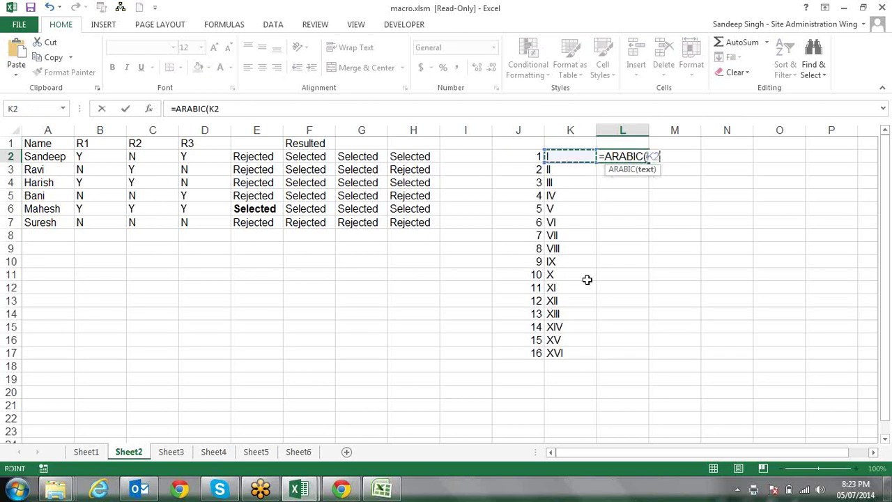
type(")")
key("Return")
key("Up")
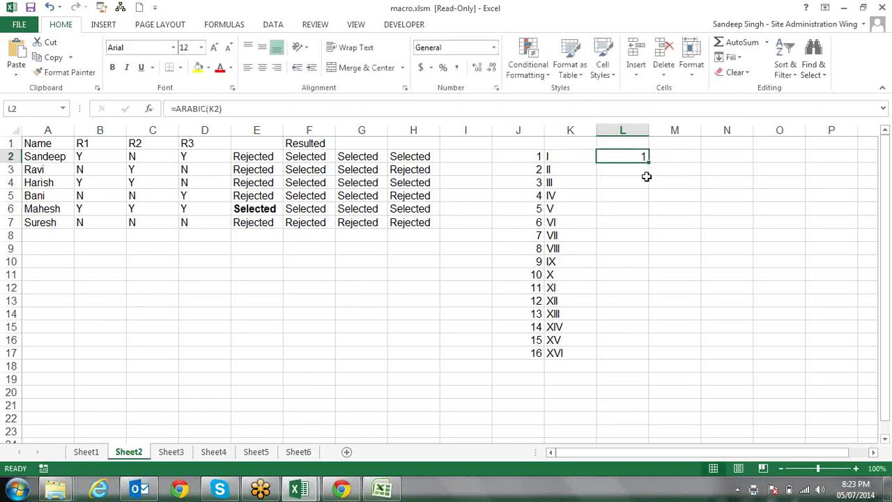
left_click_drag(648, 161, 643, 359)
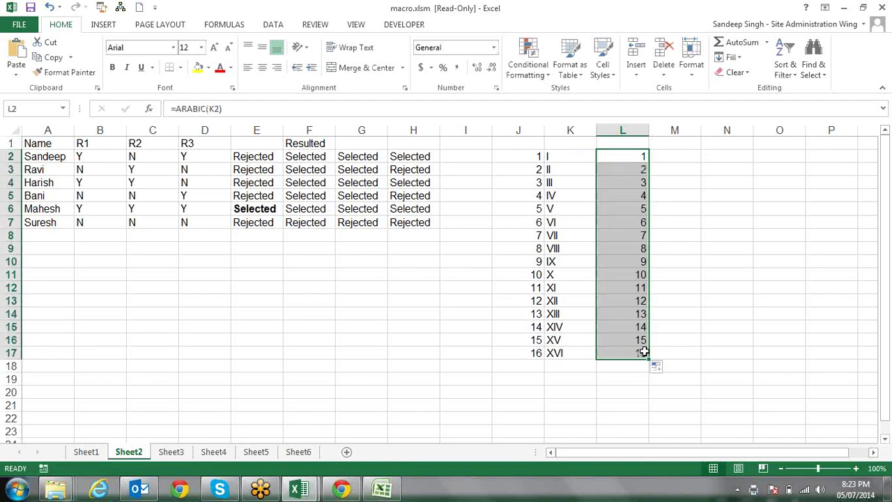
Check the ARABIC formulas in cells L2 through L17.
left_click(633, 279)
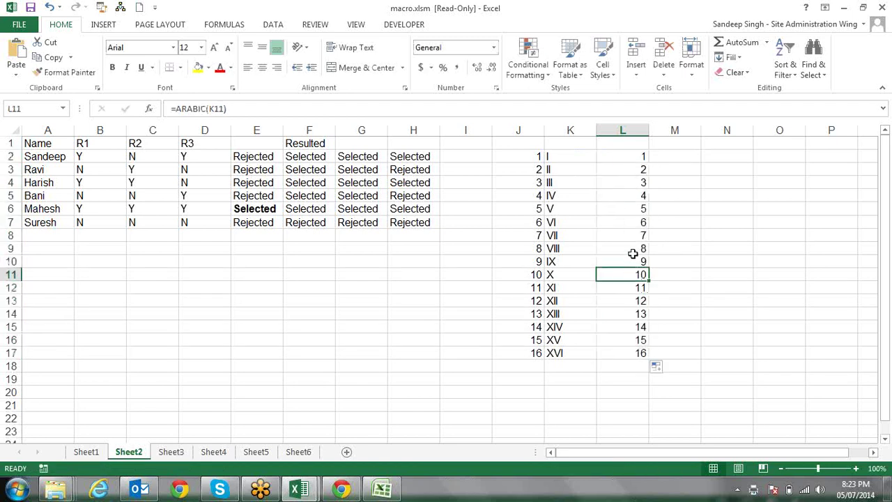
left_click(632, 248)
left_click(633, 225)
left_click(632, 184)
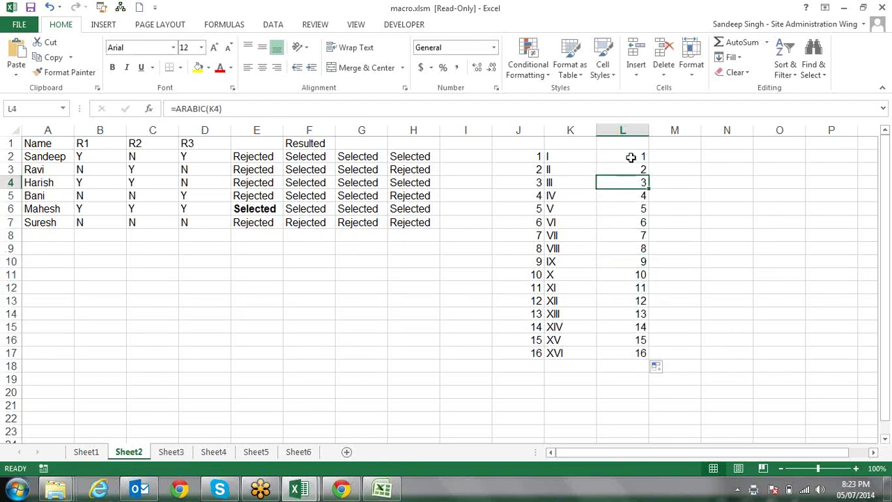
left_click(631, 157)
left_click(632, 231)
left_click(629, 288)
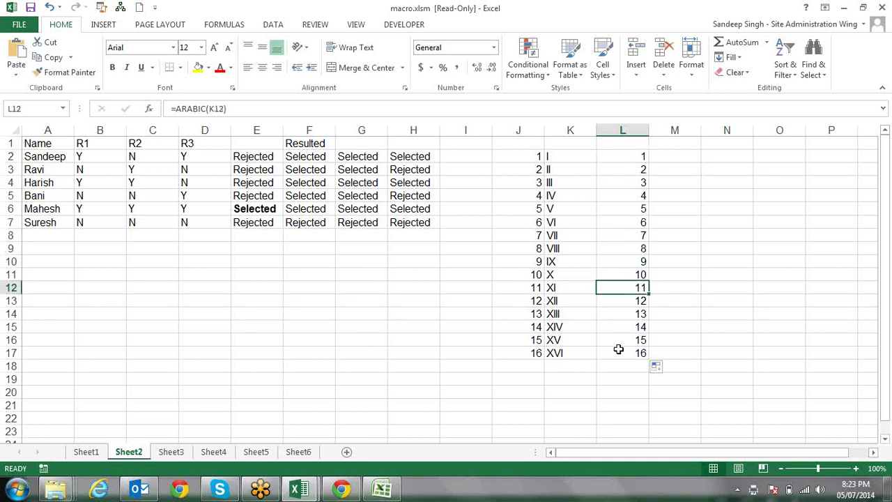
left_click(618, 349)
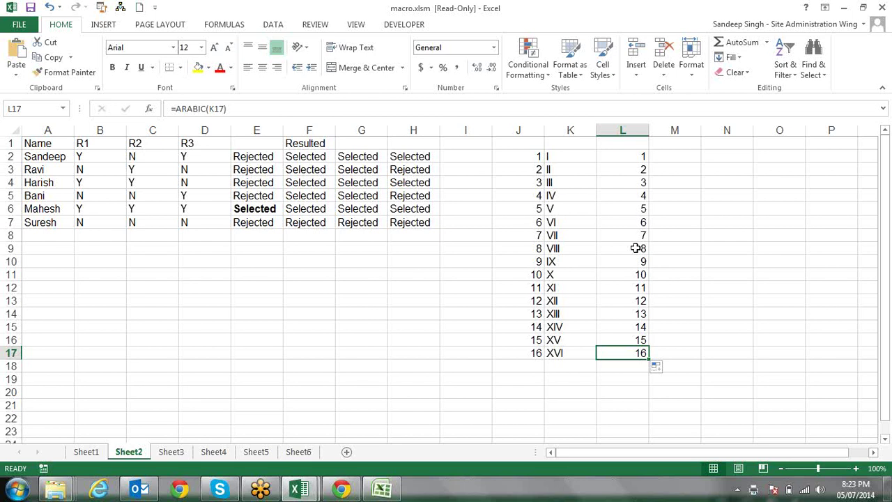
key("Up")
key("Up")
key("Up")
key("Up")
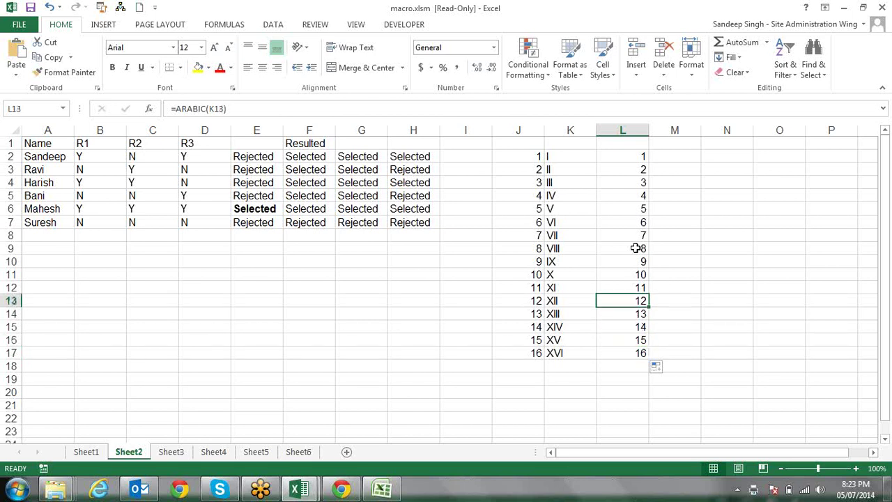
key("Up")
key("Up")
key("Up")
key("Up")
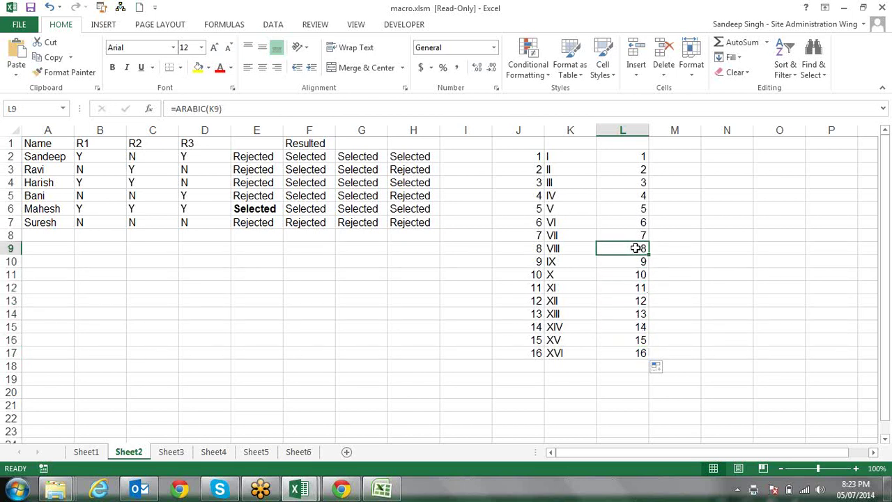
key("ctrl+n")
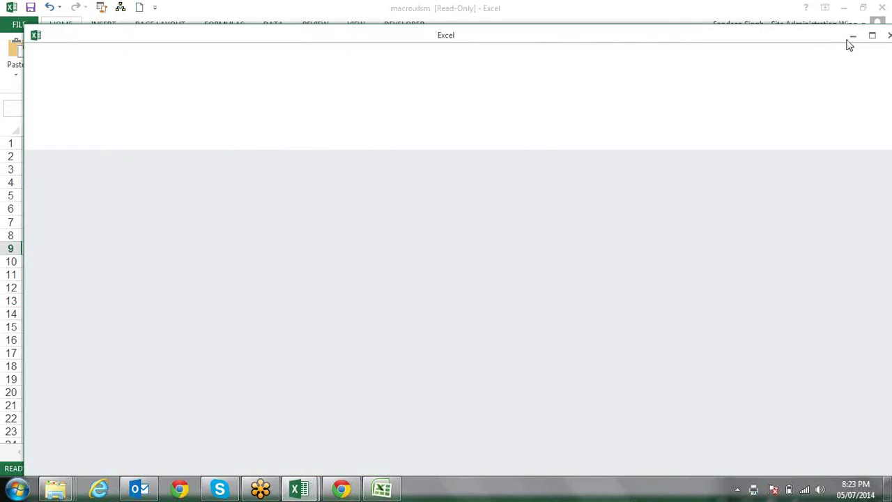
Close the blank Excel window and return to Book1 at cell I2.
left_click(847, 37)
left_click(866, 47)
left_click(853, 35)
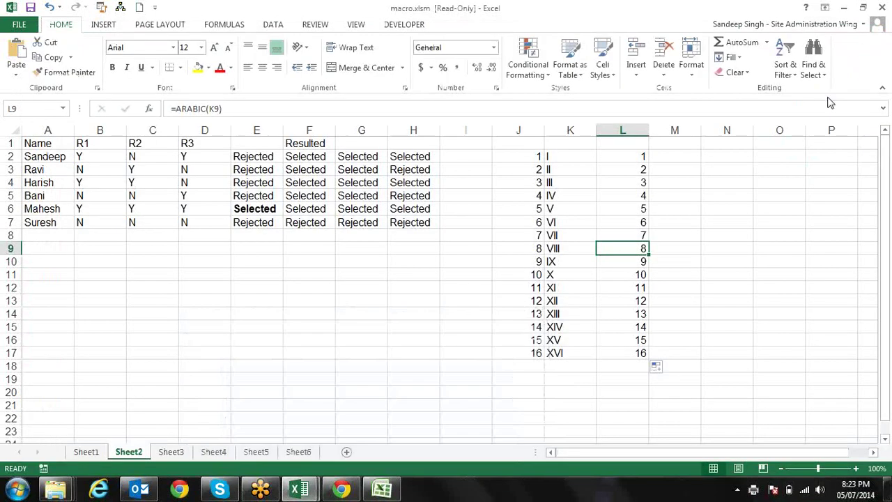
left_click(382, 488)
key("Right")
key("Left")
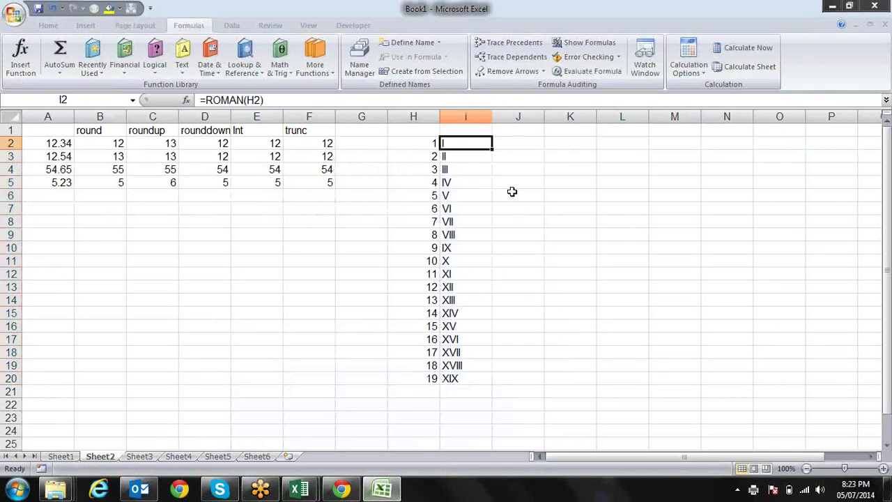
Browse the Math & Trig function list, then close it.
left_click(285, 70)
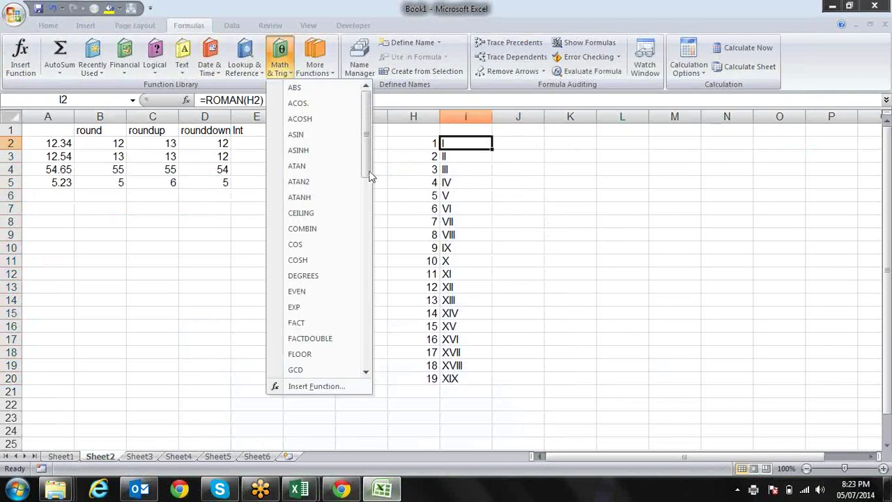
left_click_drag(368, 177, 369, 319)
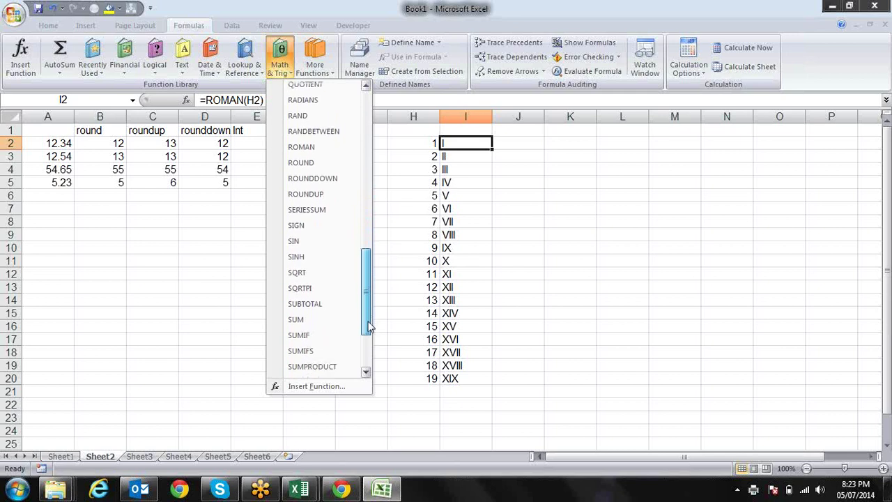
left_click_drag(369, 319, 370, 346)
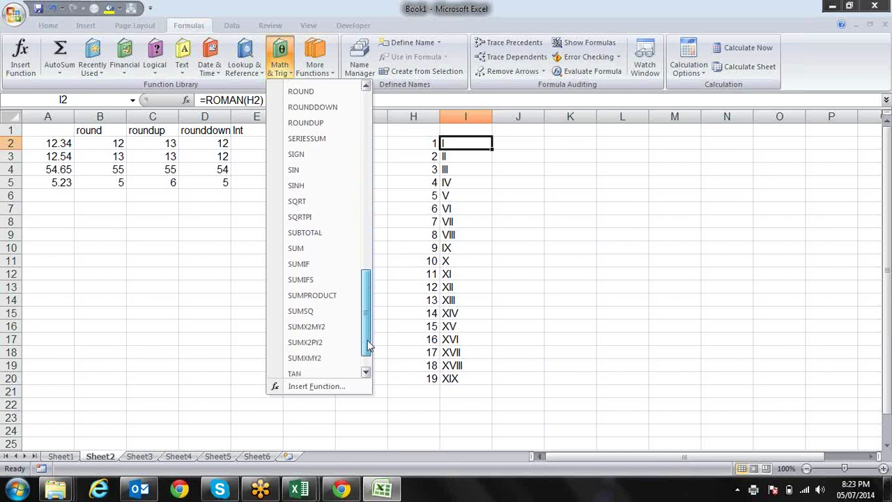
left_click(566, 197)
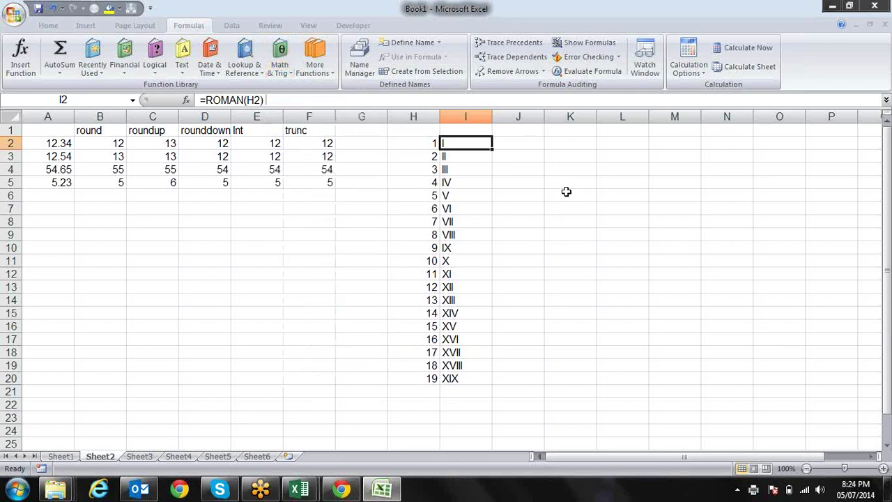
key("Right")
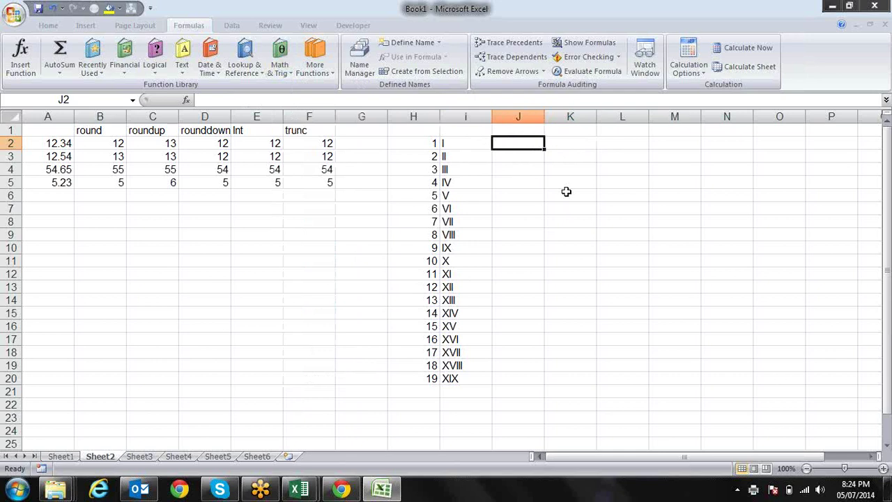
Enter =SQRT(27) in J2, then edit it to =SQRT(16) so it returns 4.
type("=s")
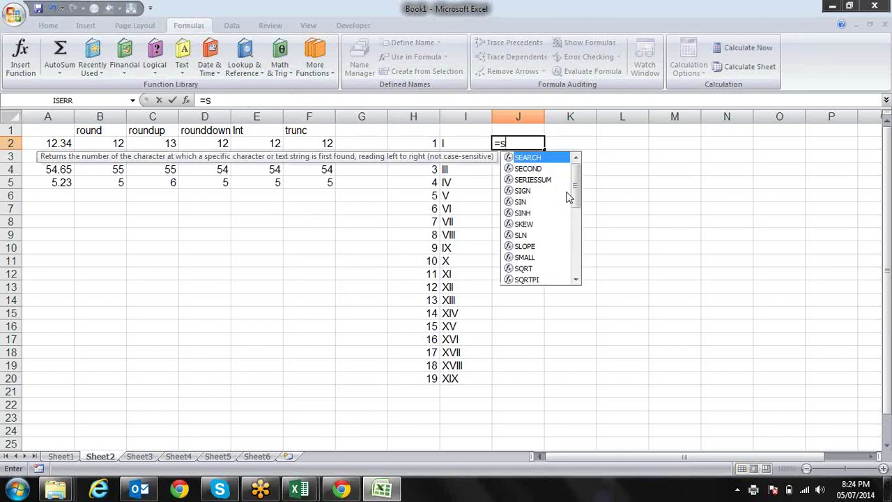
type("qr")
key("Tab")
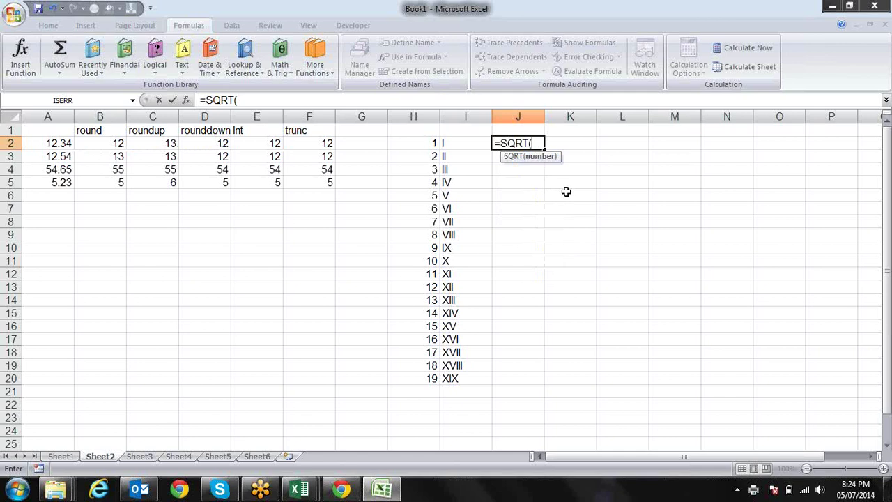
type("27")
key("Up")
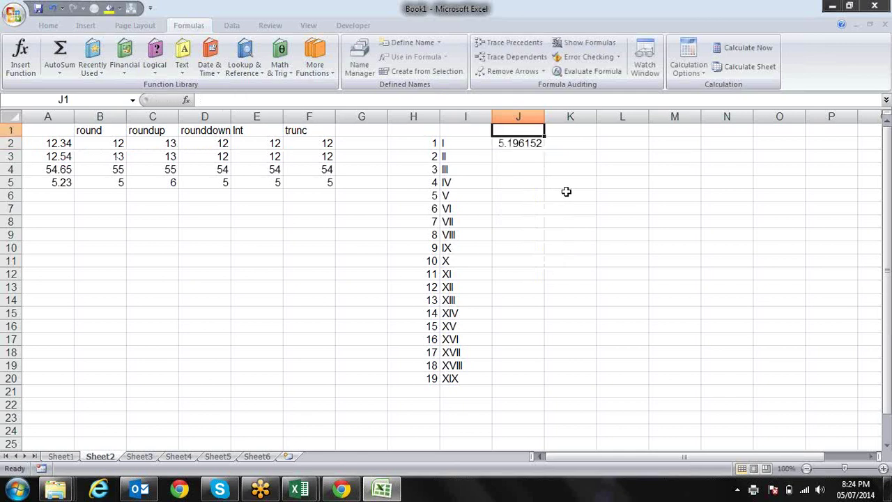
key("Down")
key("F2")
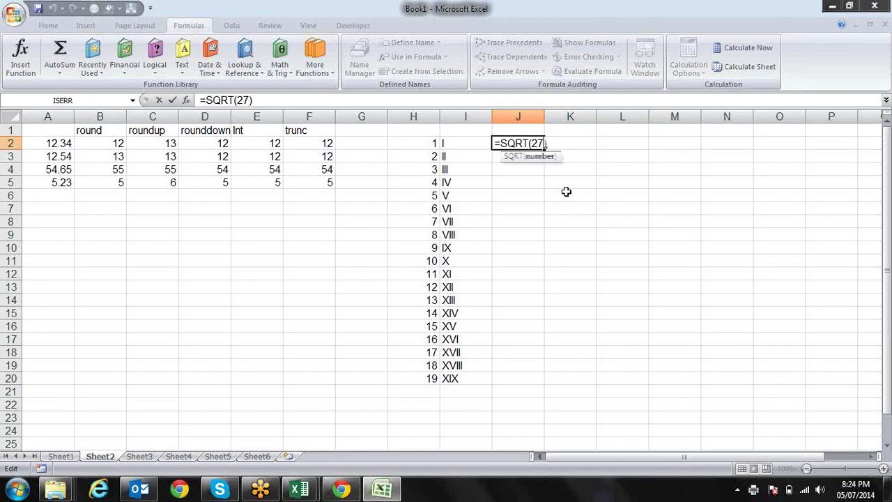
key("BackSpace")
key("BackSpace")
type("16")
key("Return")
key("Up")
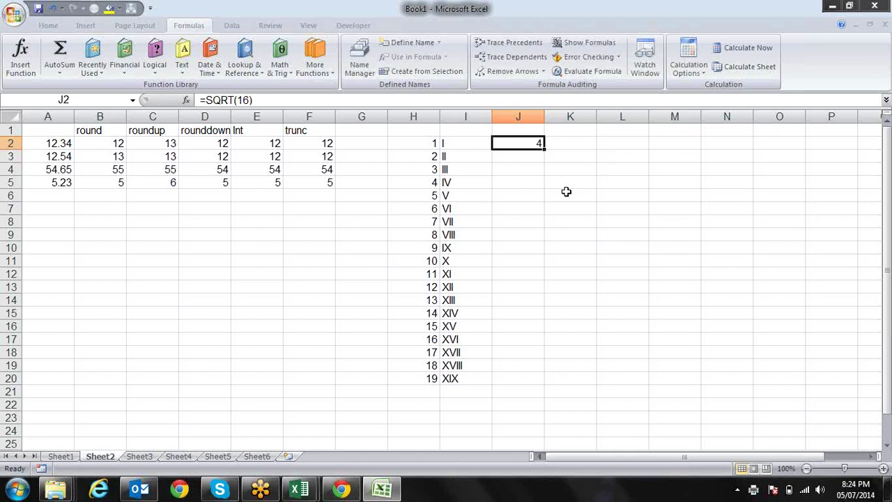
key("F2")
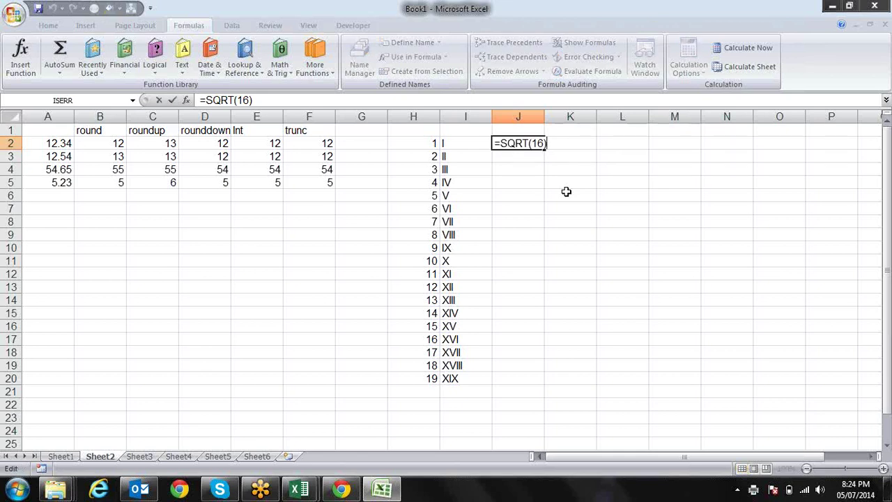
key("Return")
Browse the Math & Trig function list again and close it.
left_click(287, 73)
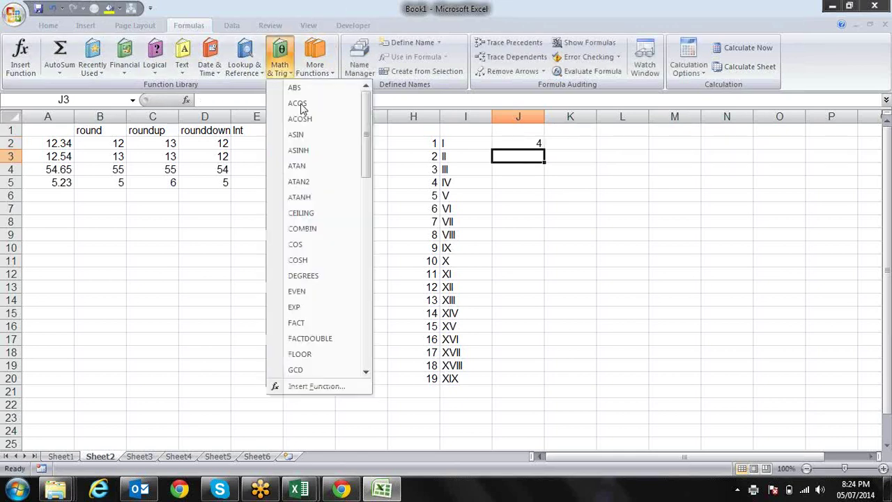
left_click_drag(367, 164, 374, 326)
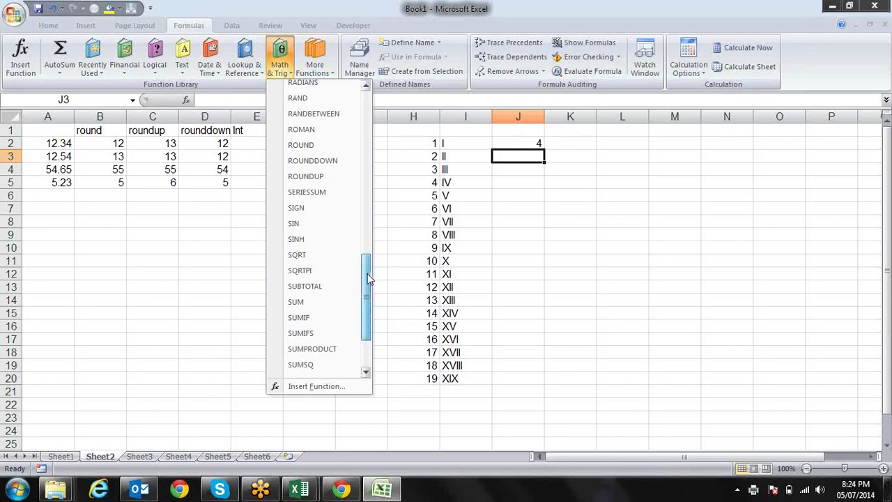
left_click_drag(367, 279, 370, 313)
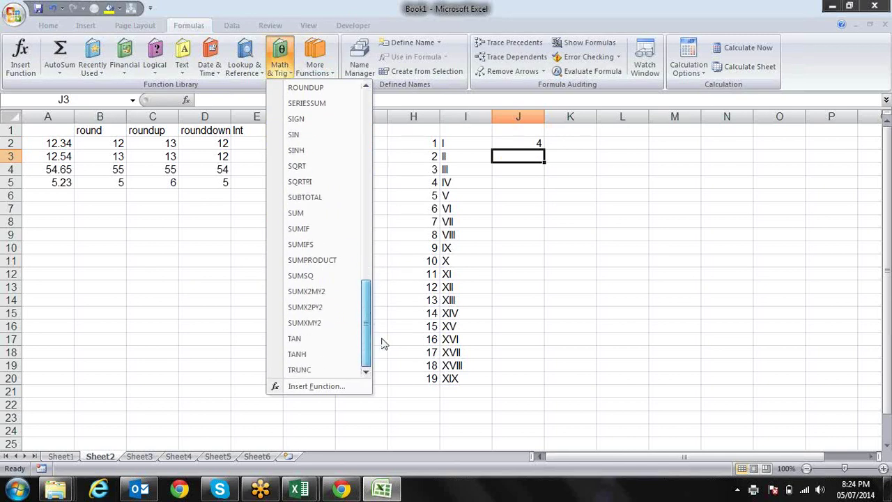
left_click(593, 267)
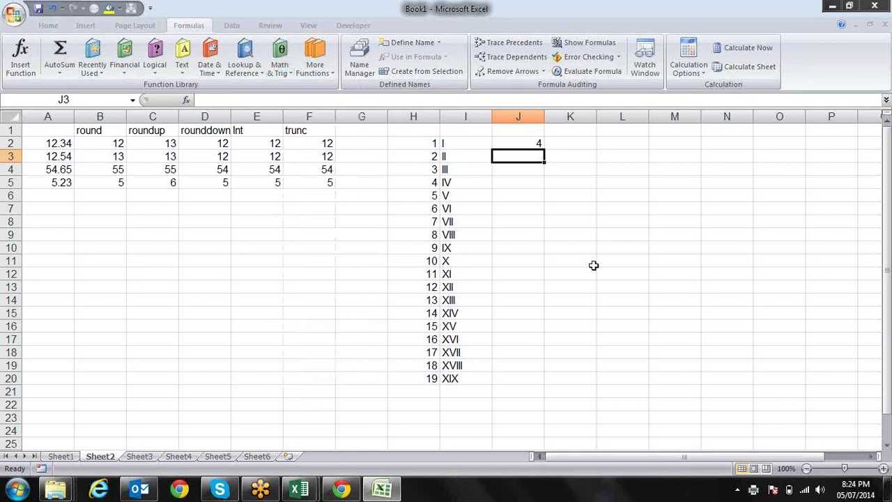
Select H2:J20, delete its contents, and return to the rounding table headers.
key("Left")
key("Left")
key("Up")
key("Up")
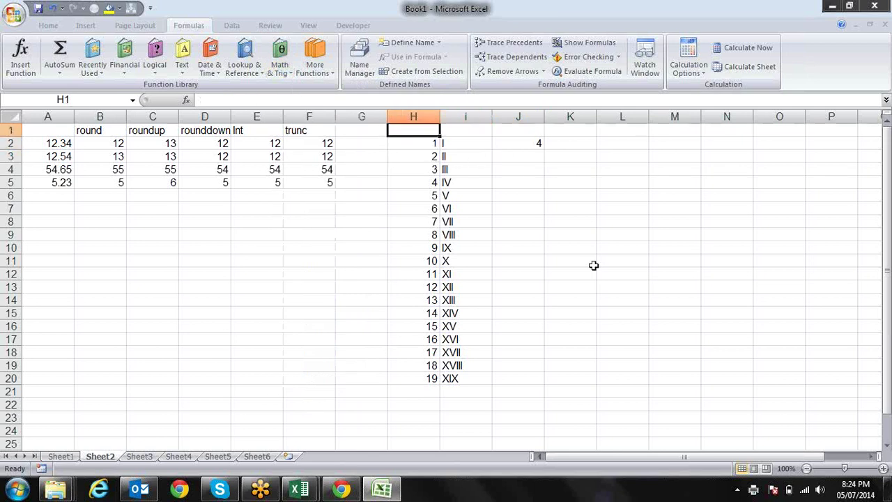
key("Down")
key("shift+Right")
key("shift+Right")
key("ctrl+shift+Down")
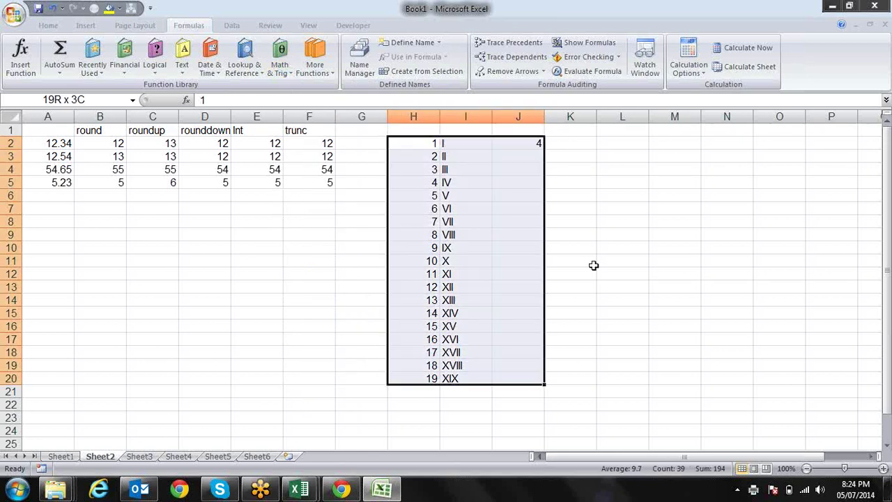
key("Delete")
key("Left")
key("Home")
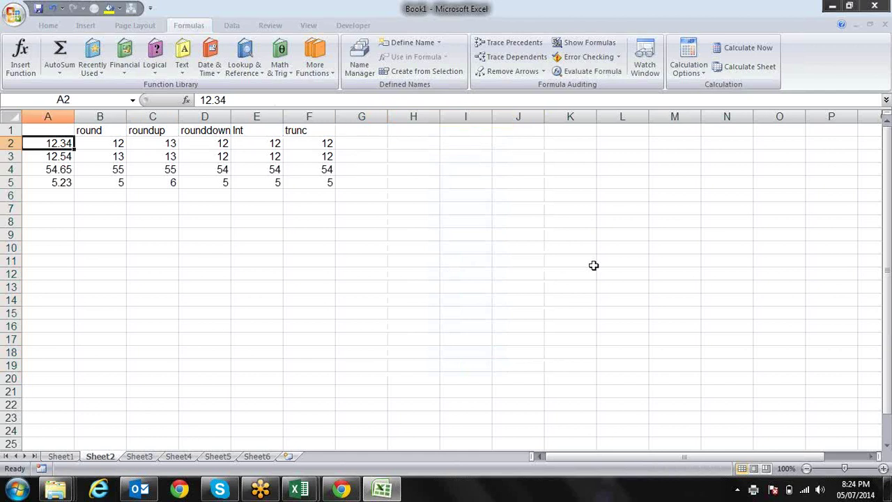
key("Up")
key("Right")
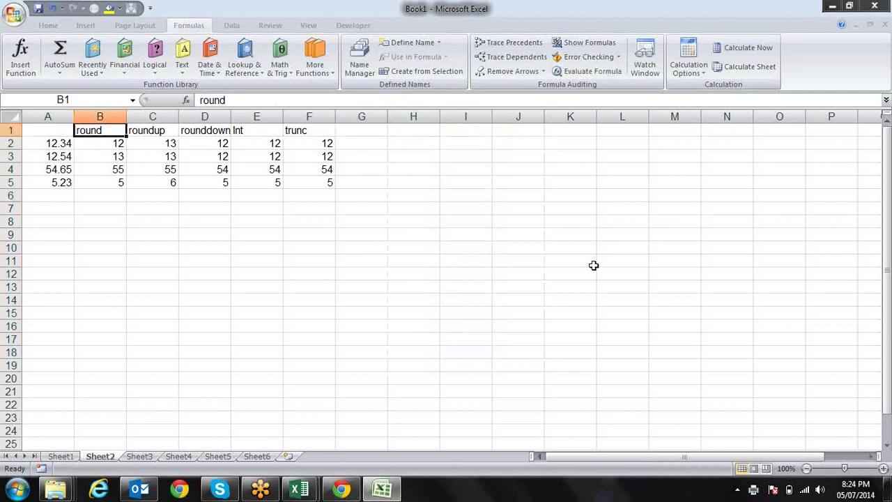
Label A1 'df' and turn on filters for the table A1:F5.
key("Left")
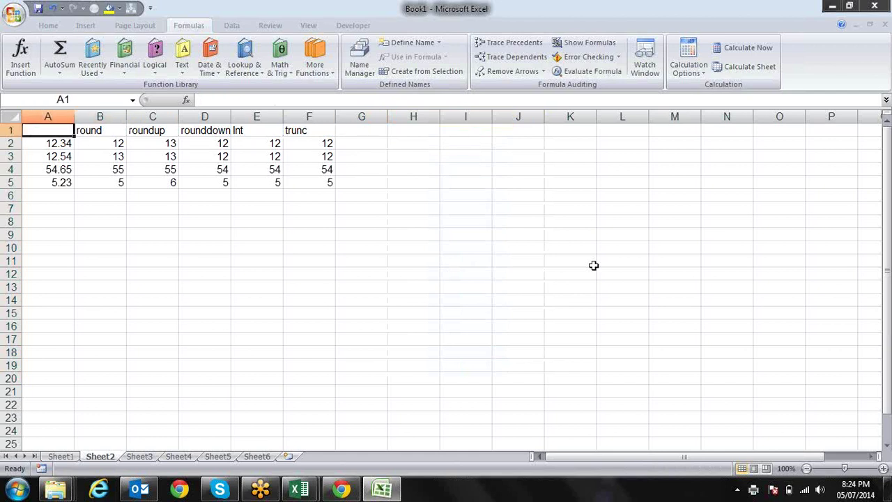
type("df")
key("Right")
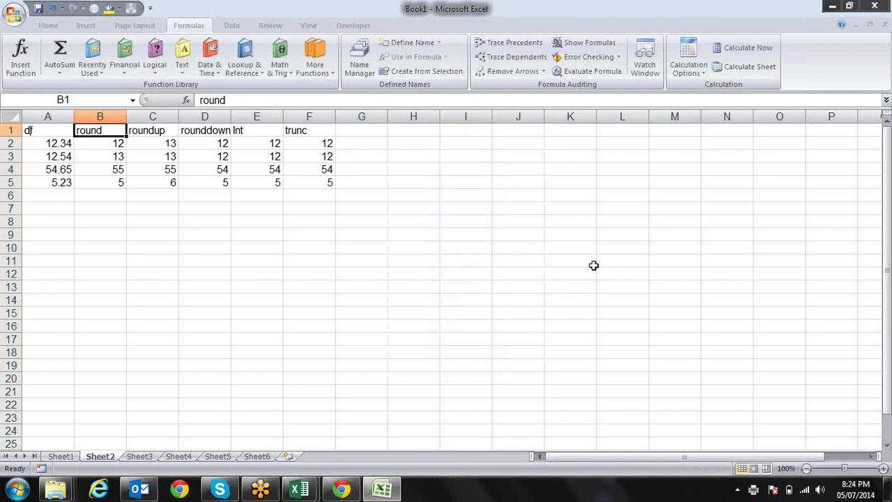
key("Left")
key("ctrl+shift+Right")
key("ctrl+shift+Down")
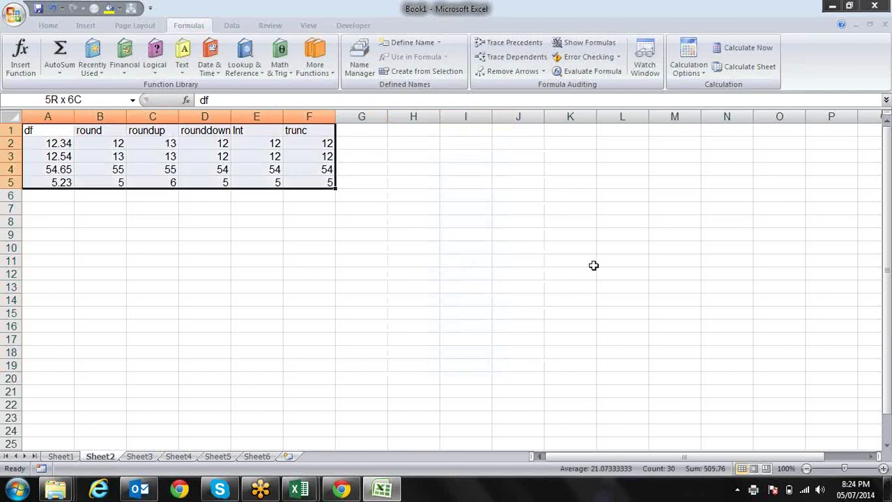
key("ctrl+shift+l")
Filter the roundup column to hide the row with value 6.
key("Right")
key("Right")
key("Right")
key("Left")
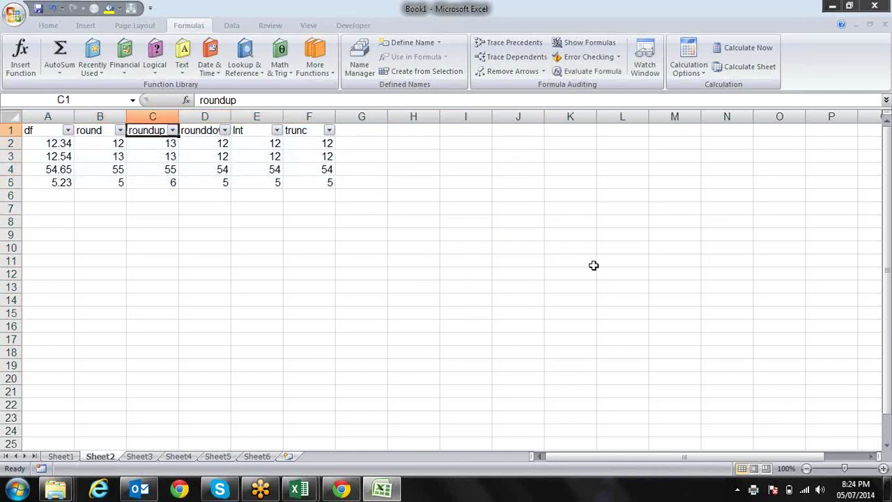
key("Down")
key("Down")
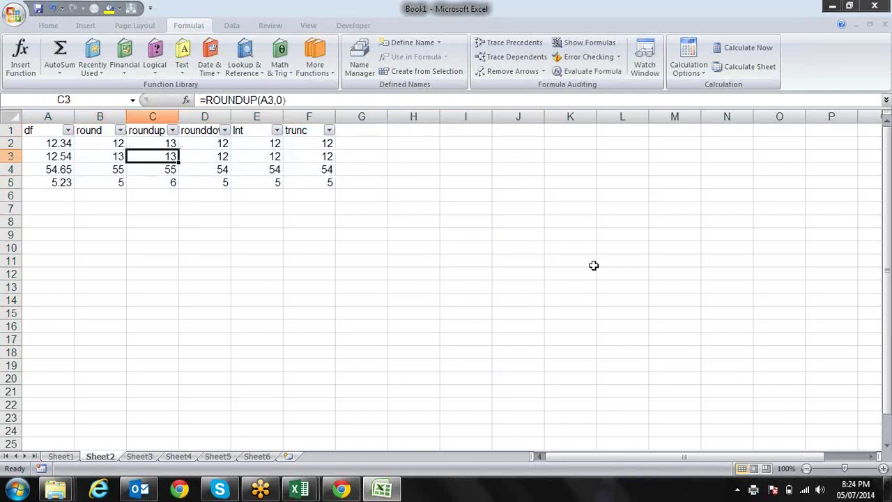
key("Up")
key("Up")
key("alt+Down")
key("Down")
key("Down")
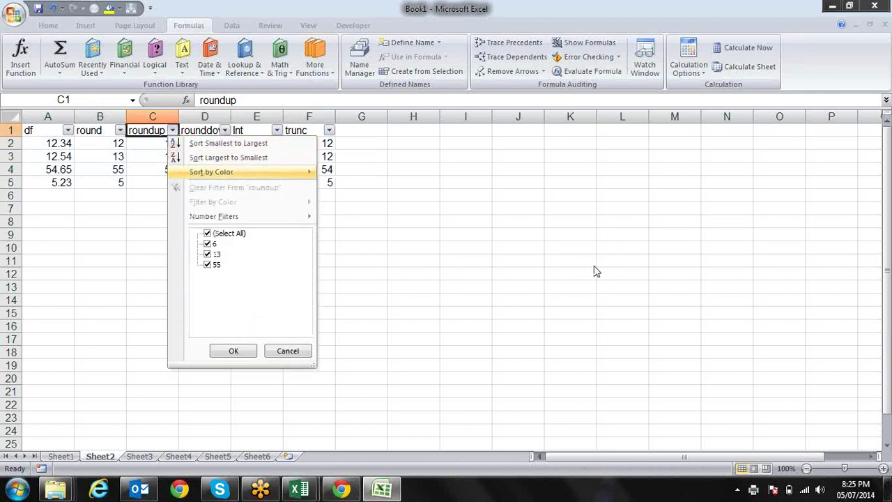
key("Down")
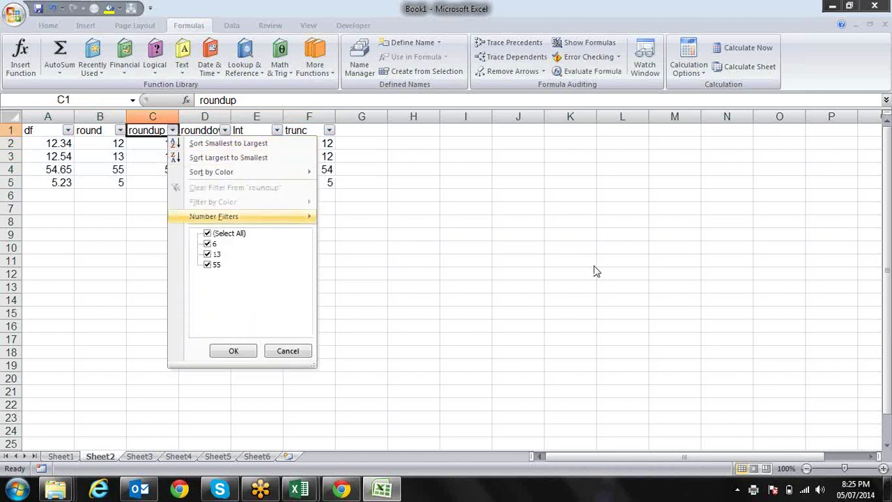
key("Tab")
key("Down")
key("space")
key("Tab")
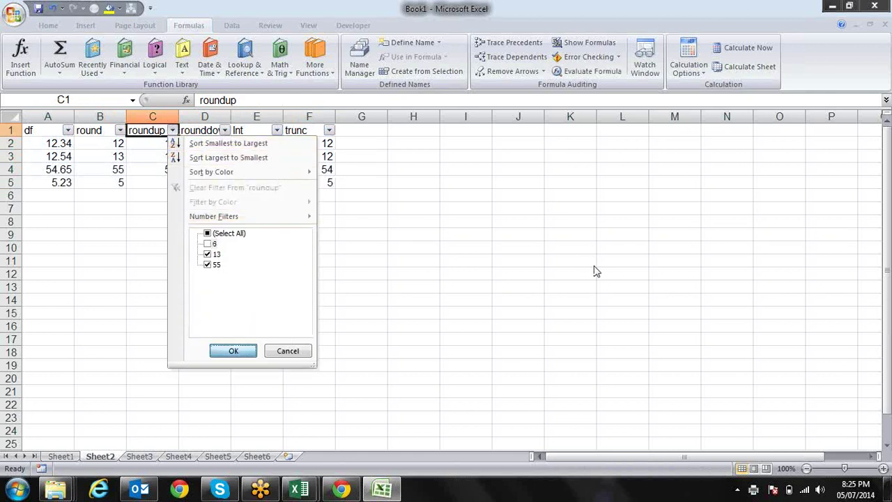
key("Return")
key("Down")
key("Down")
key("Down")
key("Down")
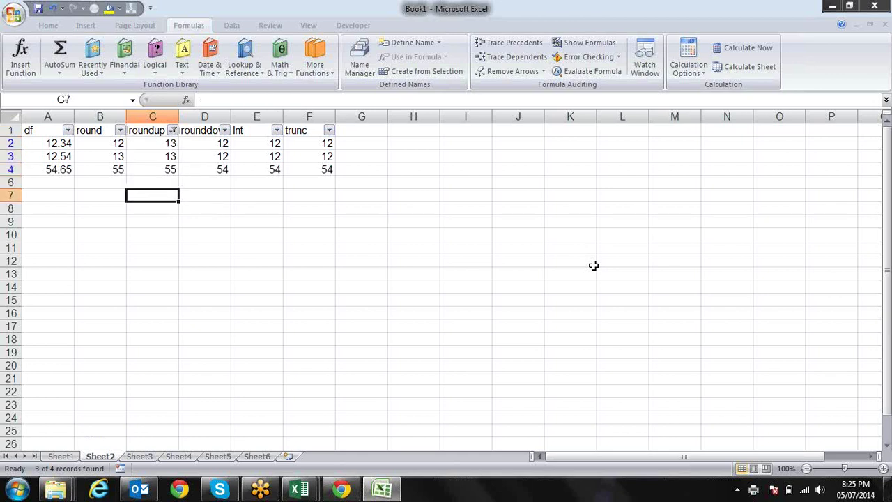
key("Up")
key("Up")
key("Up")
key("Up")
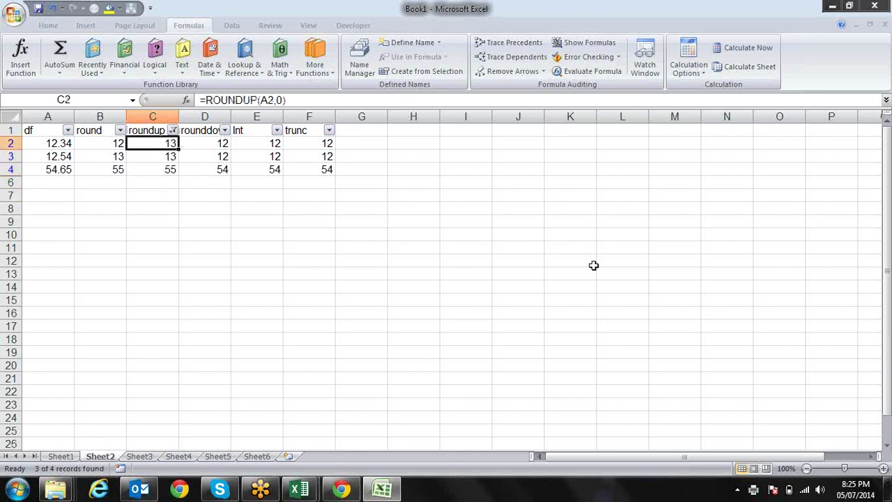
key("shift+Down")
key("shift+Down")
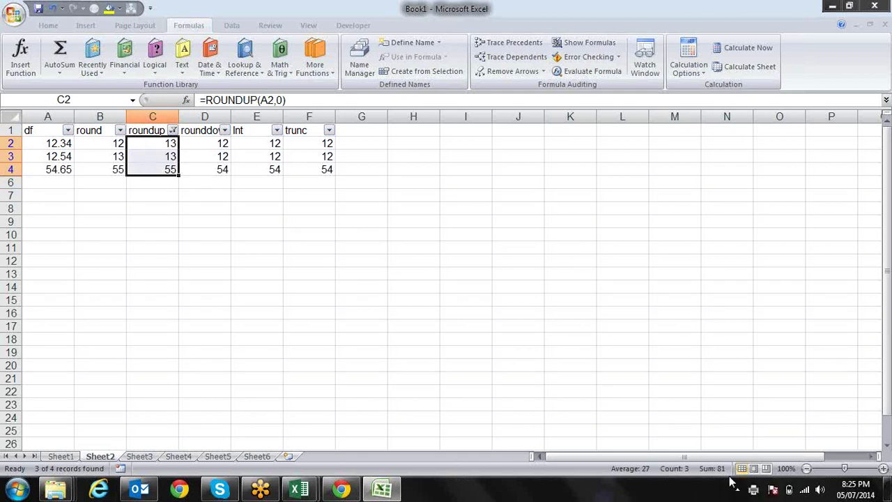
Reselect all roundup values so all four data rows show again.
left_click(173, 131)
left_click(209, 234)
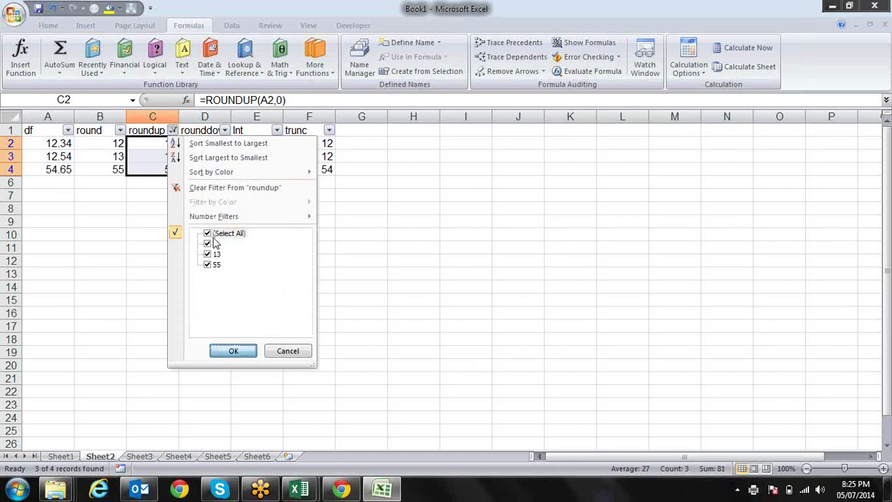
key("Return")
key("Down")
key("Down")
key("Down")
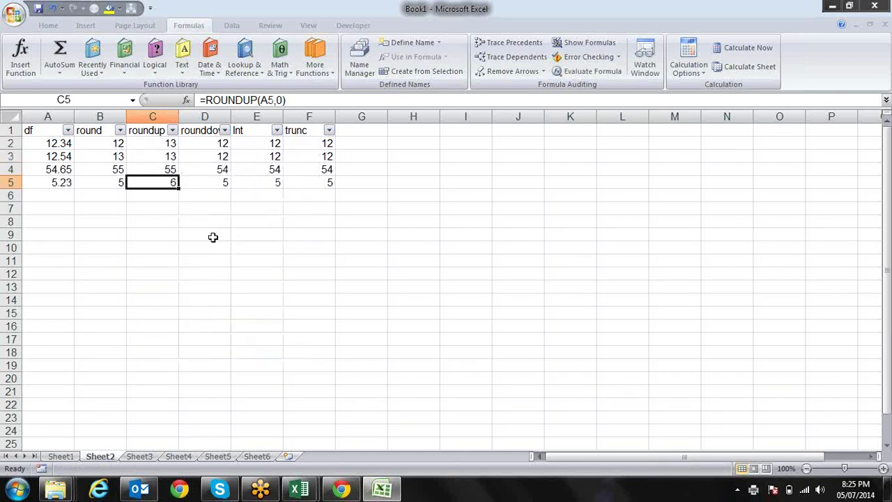
key("Down")
key("Left")
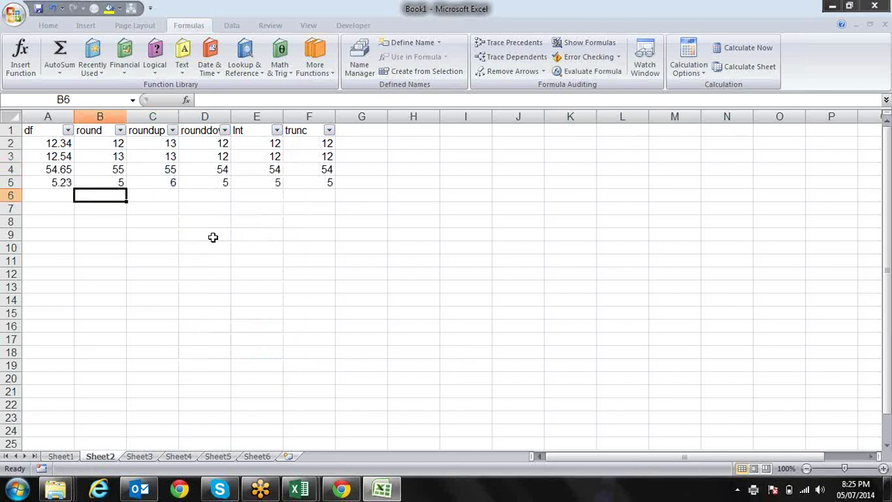
key("Up")
key("Down")
key("Down")
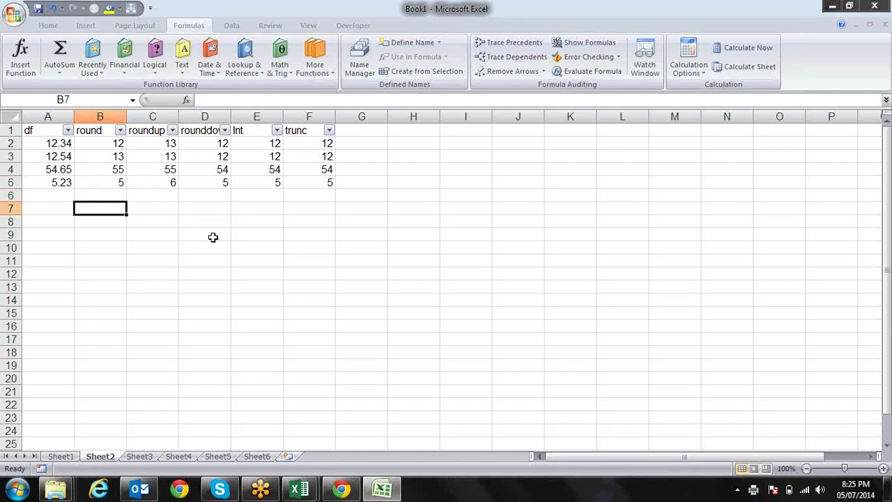
Enter =SUBTOTAL(1,A2:A5) in A7 to average the df column, giving 21.19.
key("Left")
type("=")
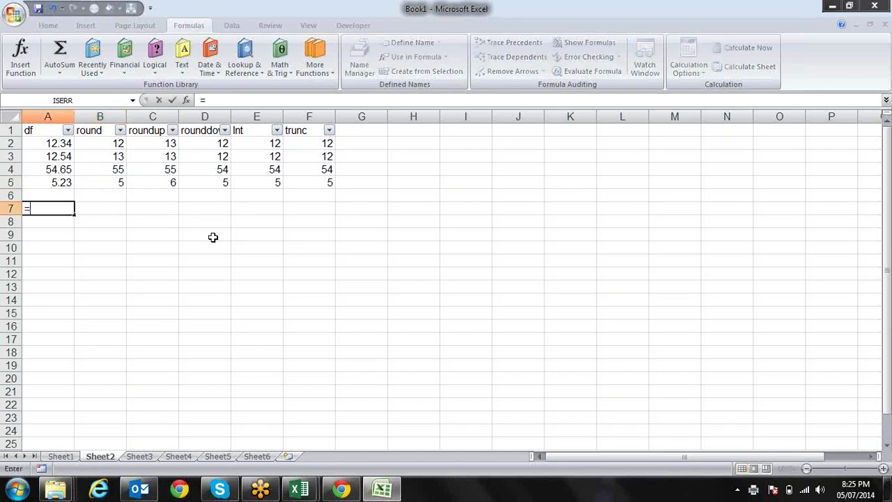
type("sub")
key("Down")
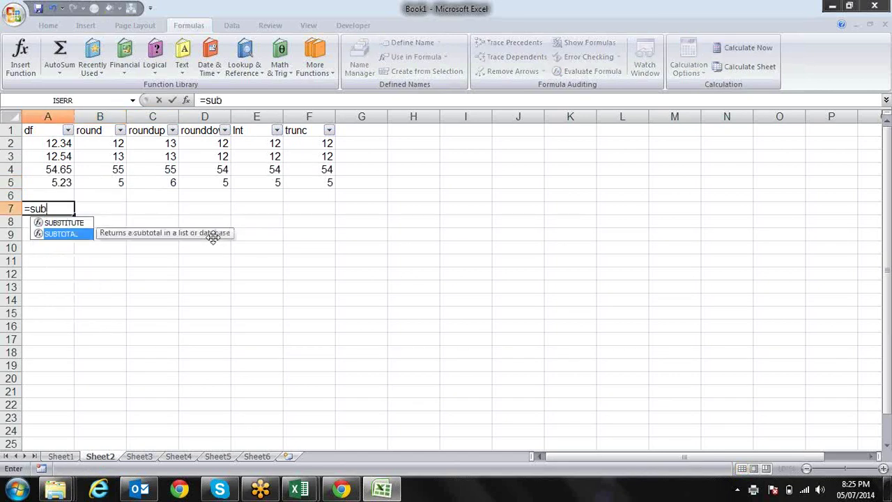
key("Tab")
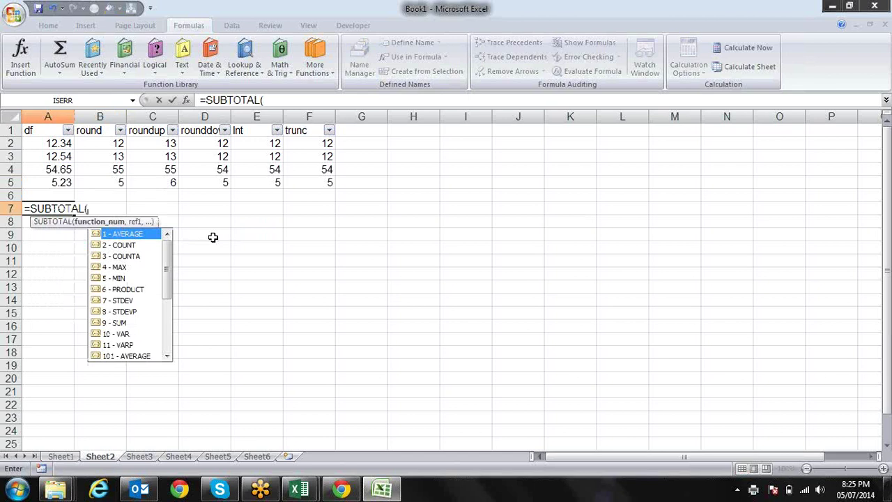
double_click(143, 238)
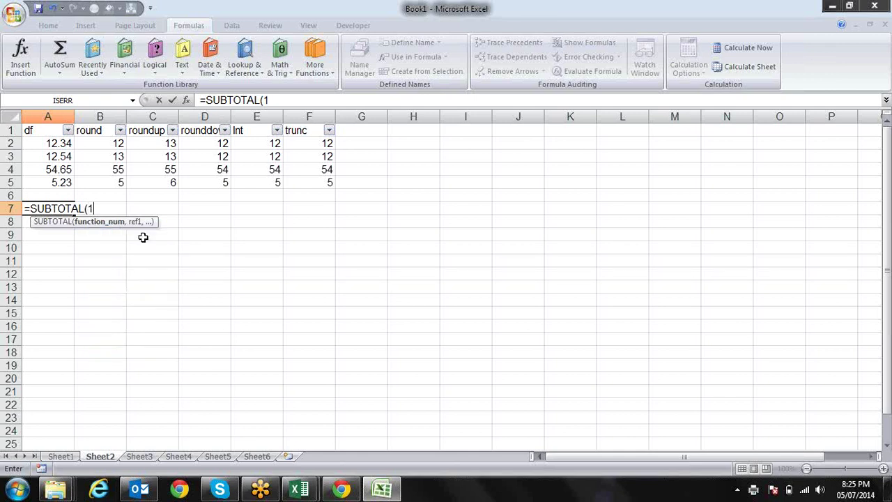
type(",")
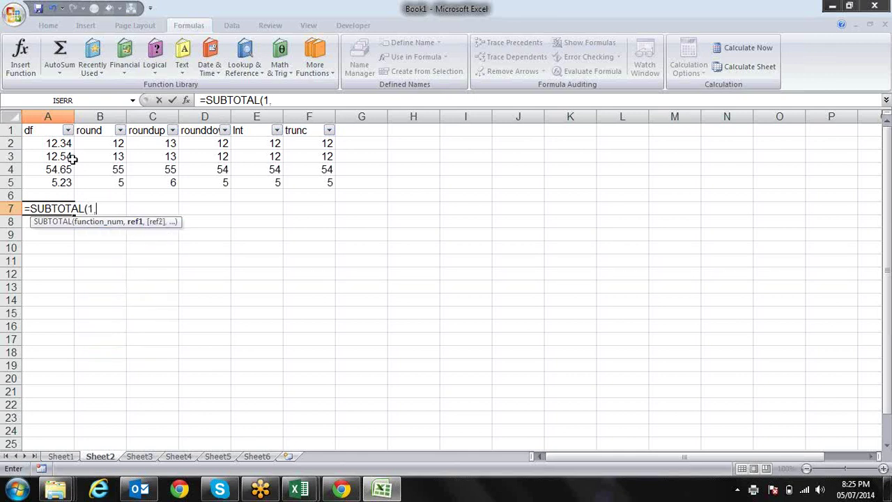
left_click_drag(70, 144, 72, 183)
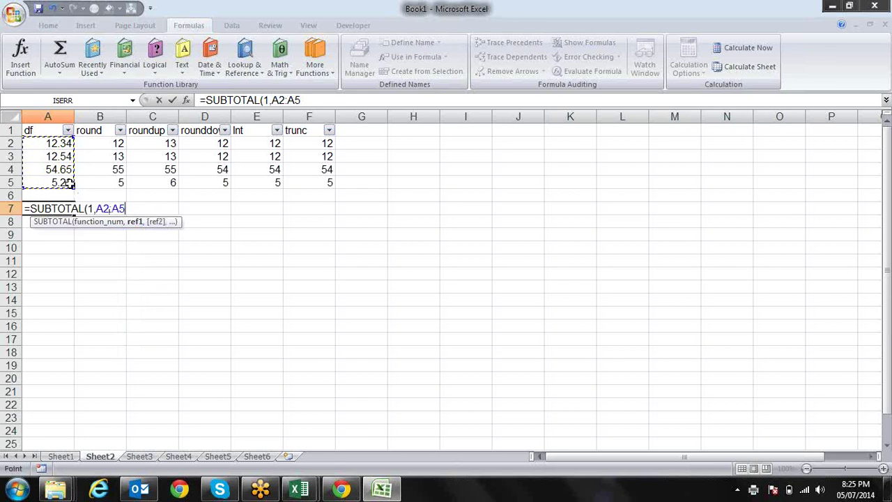
type(")")
key("Return")
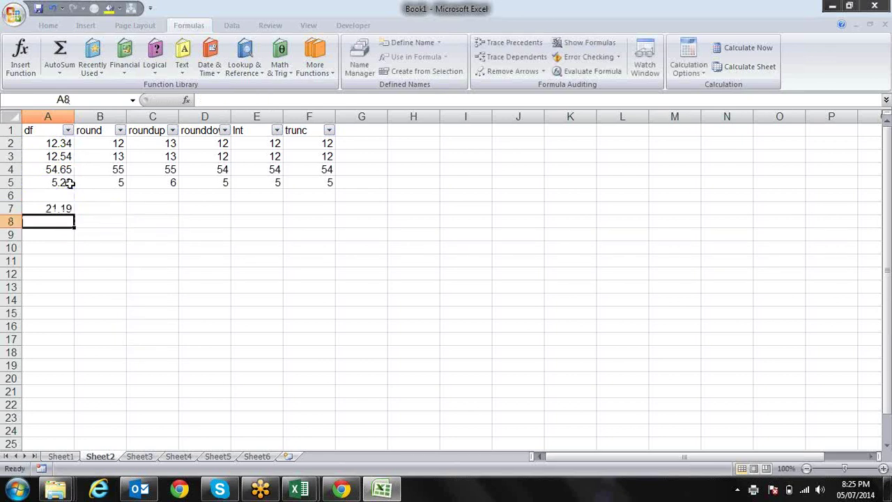
Fill the average subtotal across row 7 through column F.
key("Up")
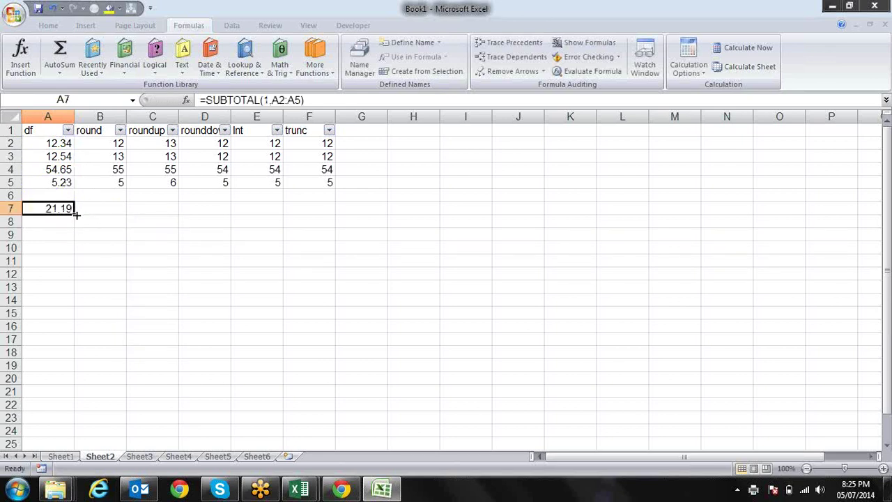
left_click_drag(76, 213, 333, 213)
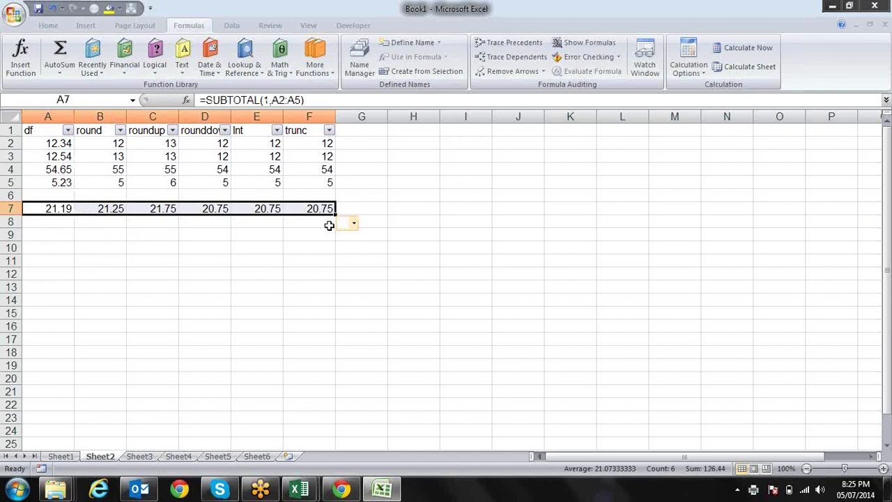
left_click(118, 208)
key("Left")
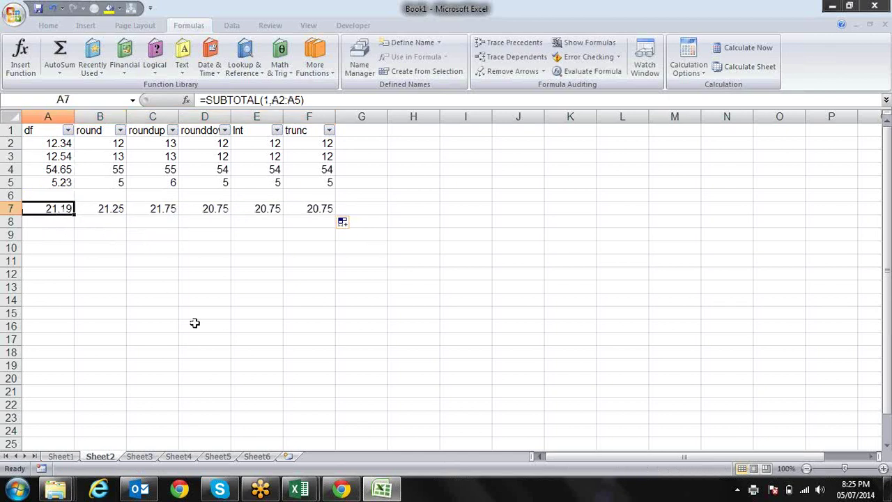
Change B7 to =SUBTOTAL(9,B2:B5) so it sums the round column to 85.
key("Right")
key("F2")
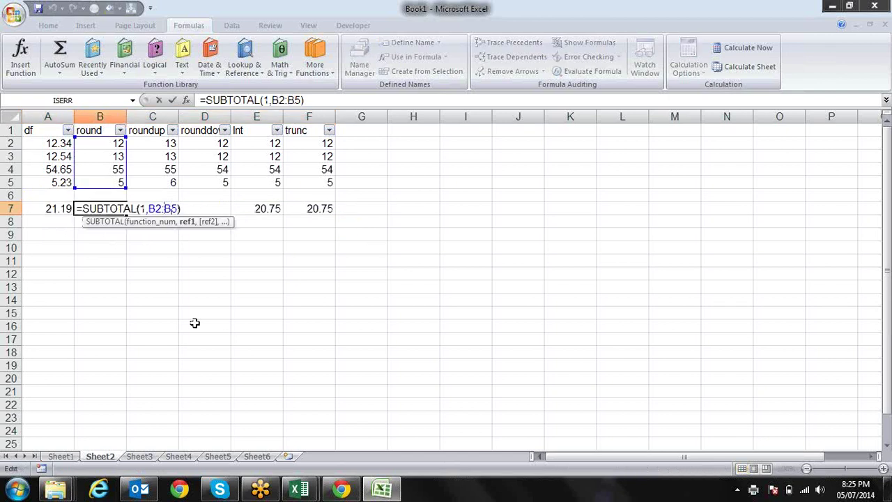
key("Left")
key("Left")
key("BackSpace")
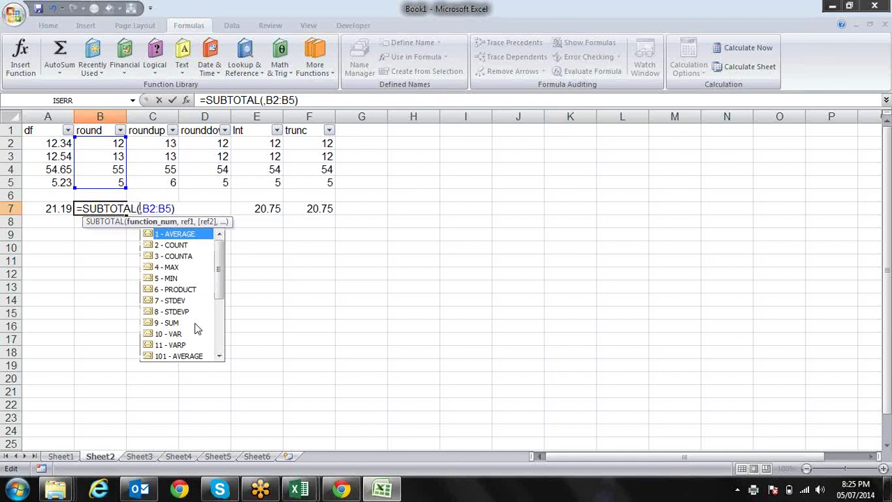
key("Down")
key("Down")
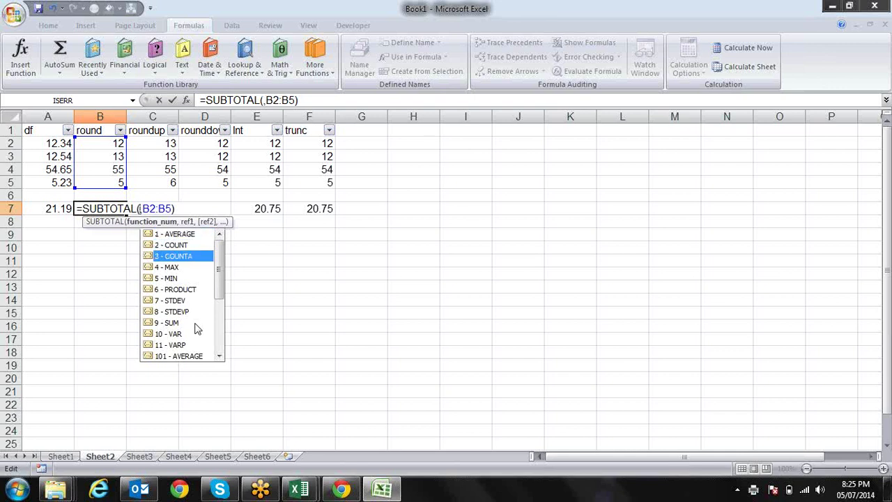
key("Down")
key("Down")
key("Down")
key("Down")
key("Down")
key("Down")
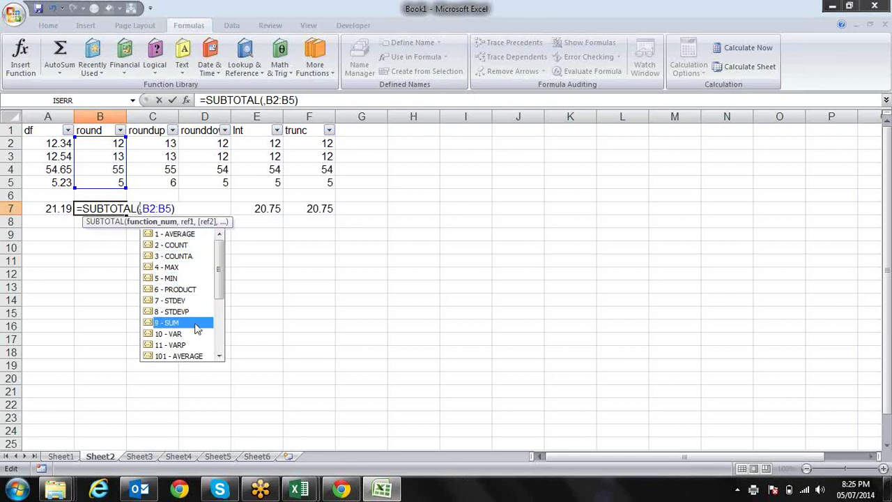
key("Tab")
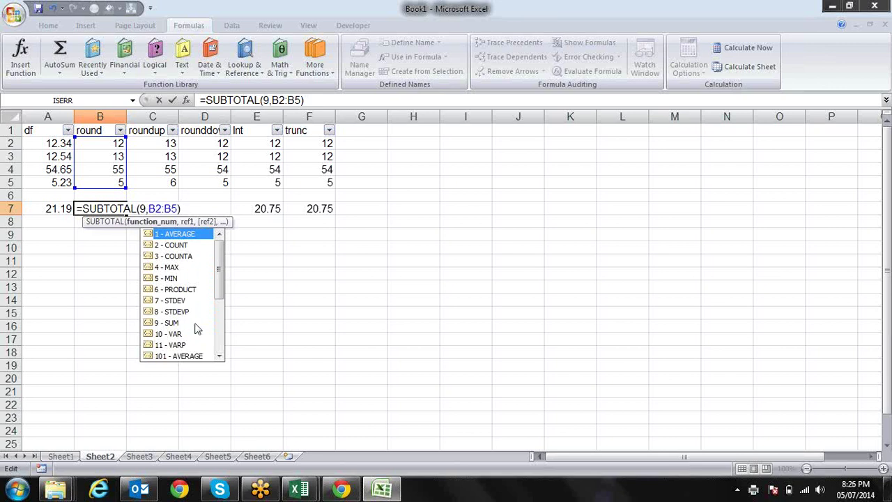
key("ctrl+Return")
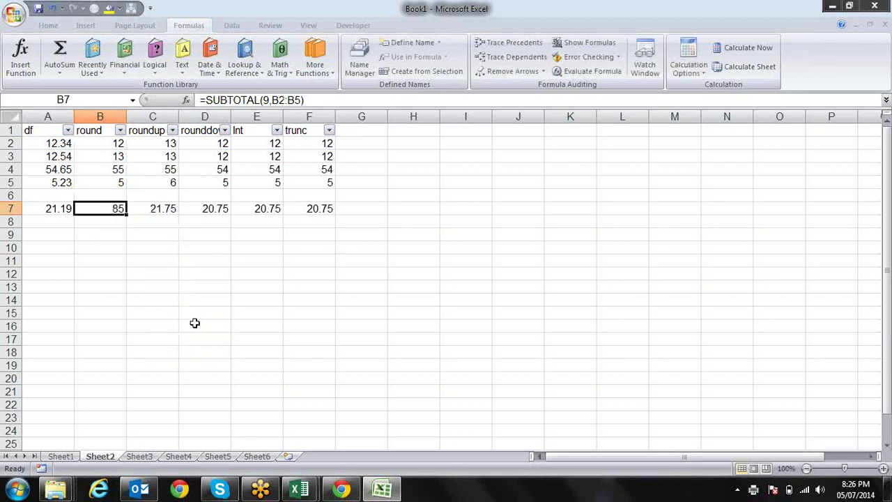
Change C7 to =SUBTOTAL(2,C2:C5) to count the roundup values, giving 4.
left_click(145, 208)
key("F2")
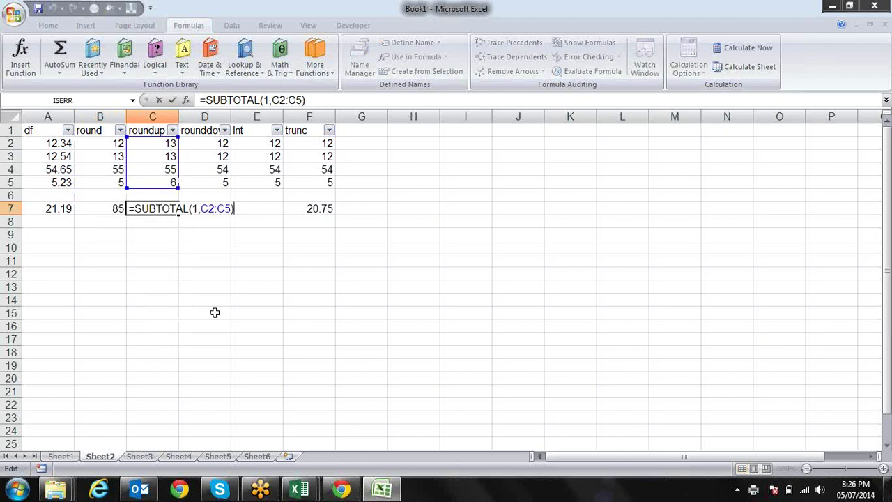
key("Left")
key("Left")
key("Left")
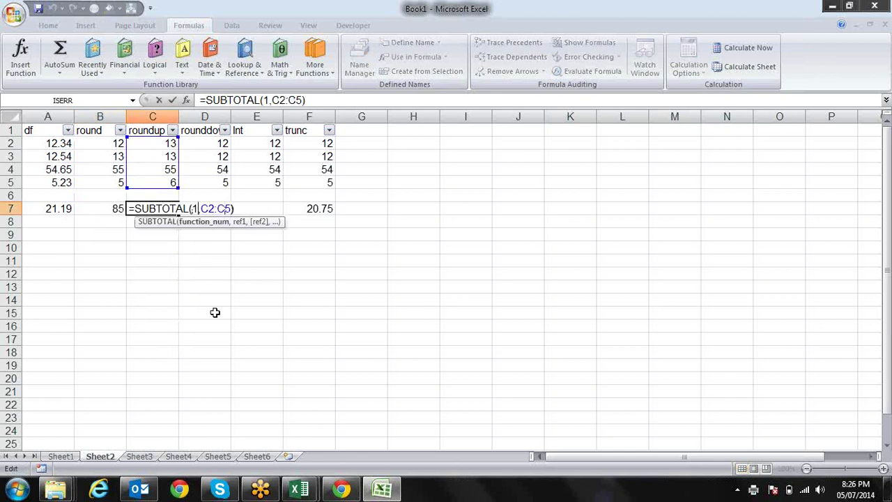
key("Delete")
key("Down")
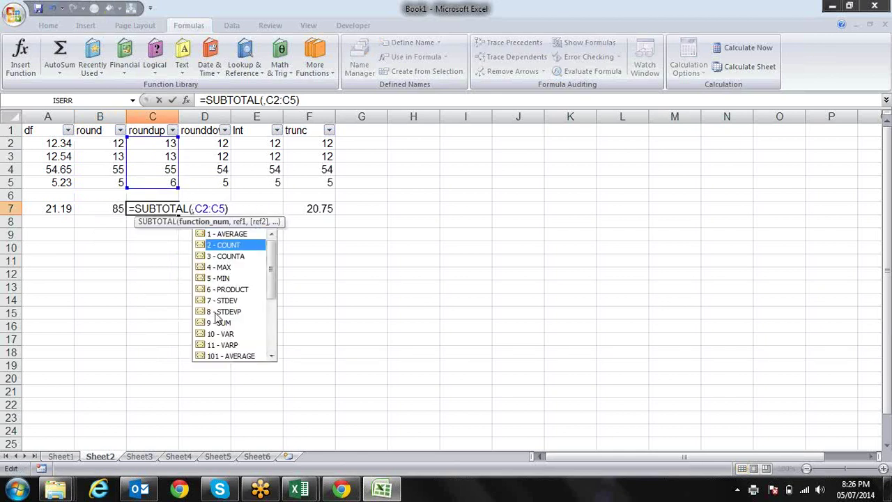
key("Tab")
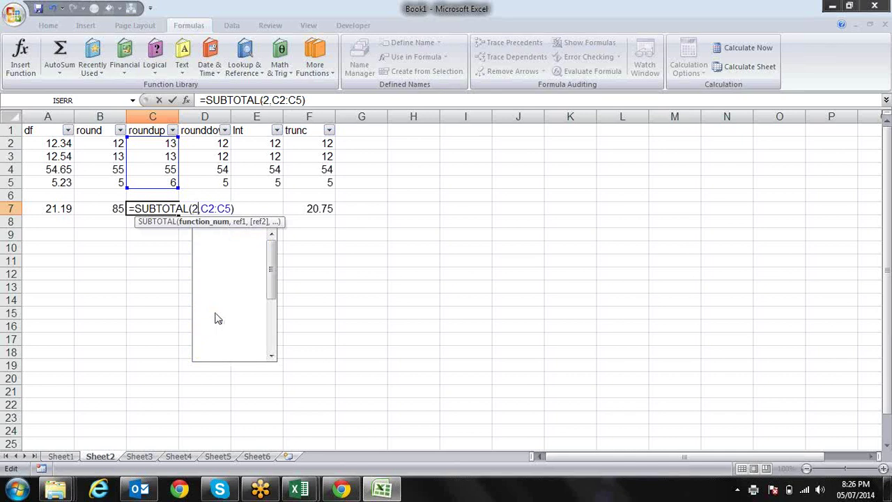
key("Return")
Copy the B7 sum subtotal into D7:F7, giving sums of 83 for rounddown, Int and trunc.
key("Up")
key("Left")
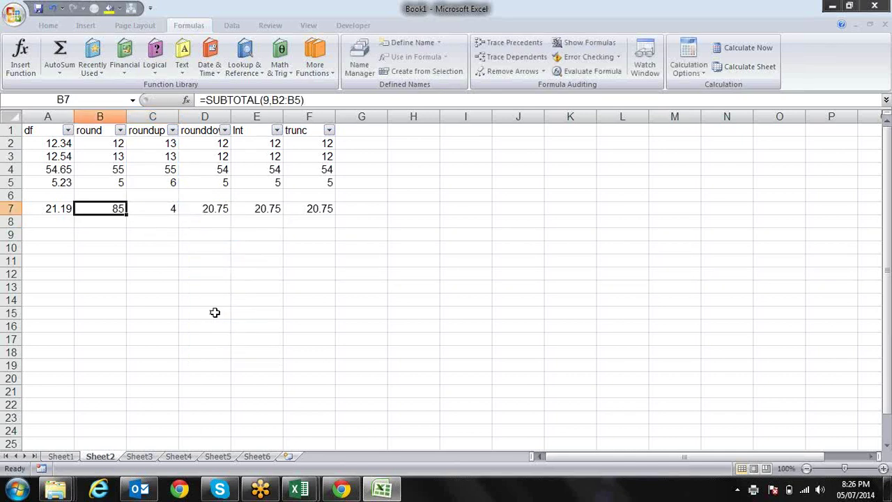
key("ctrl+c")
key("Right")
key("Right")
key("shift+Right")
key("shift+Right")
type("\\")
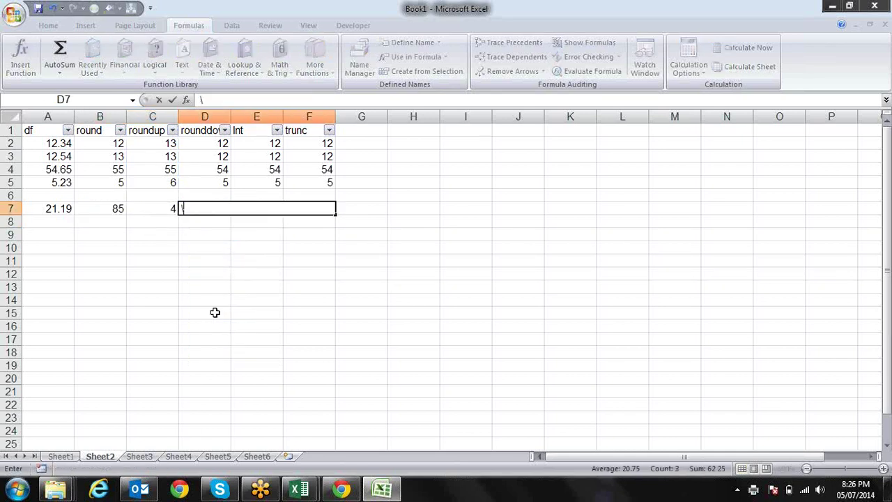
key("Escape")
key("alt+equal")
key("Down")
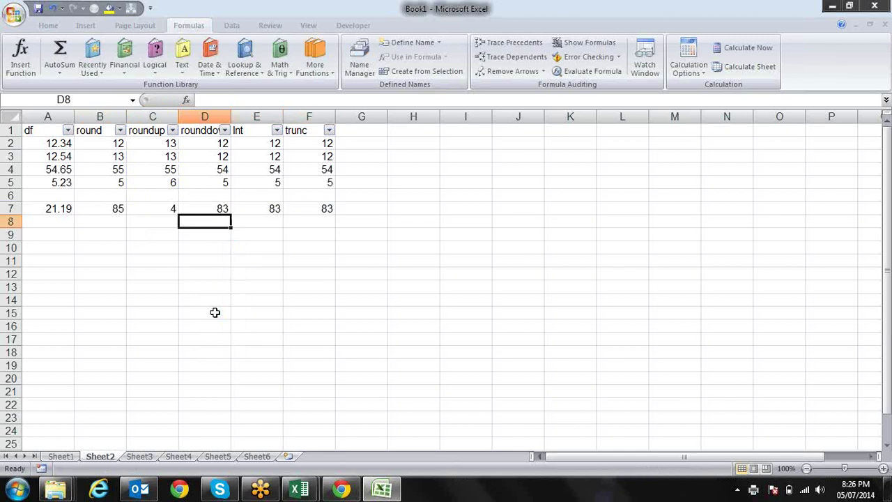
key("Up")
key("Right")
key("Right")
key("Left")
key("Left")
key("Left")
Filter the roundup column to exclude the value 6.
key("Up")
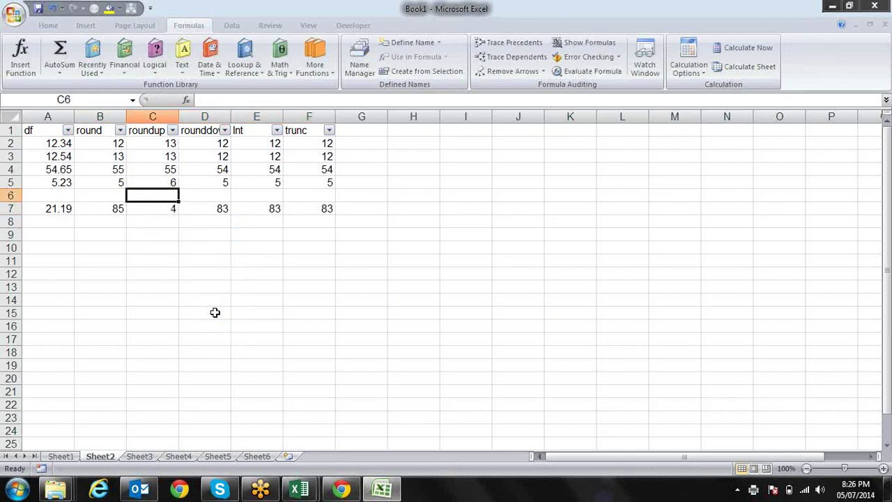
key("Up")
key("Up")
key("Up")
key("Up")
key("Up")
key("alt+Down")
key("Down")
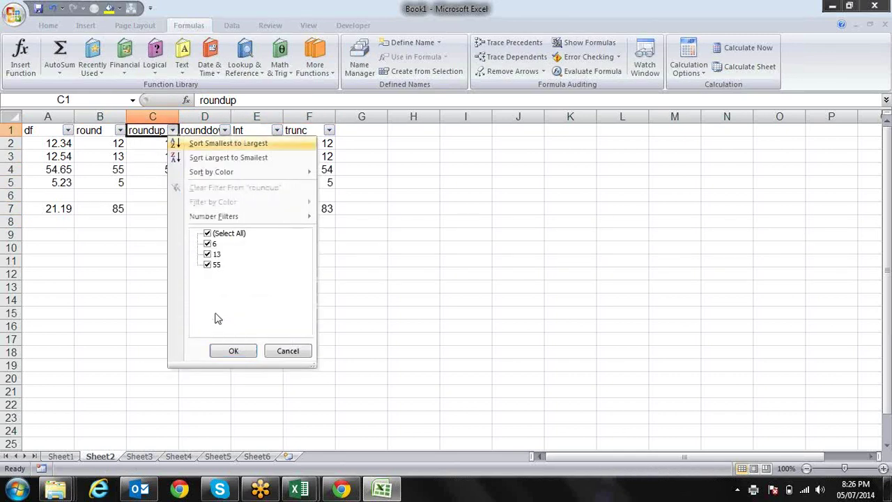
key("Down")
key("Down")
key("Down")
key("Down")
key("Down")
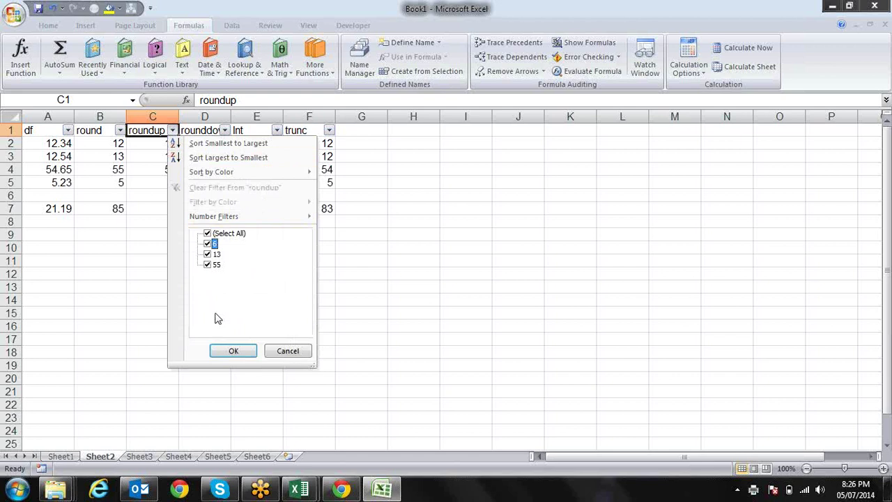
key("Return")
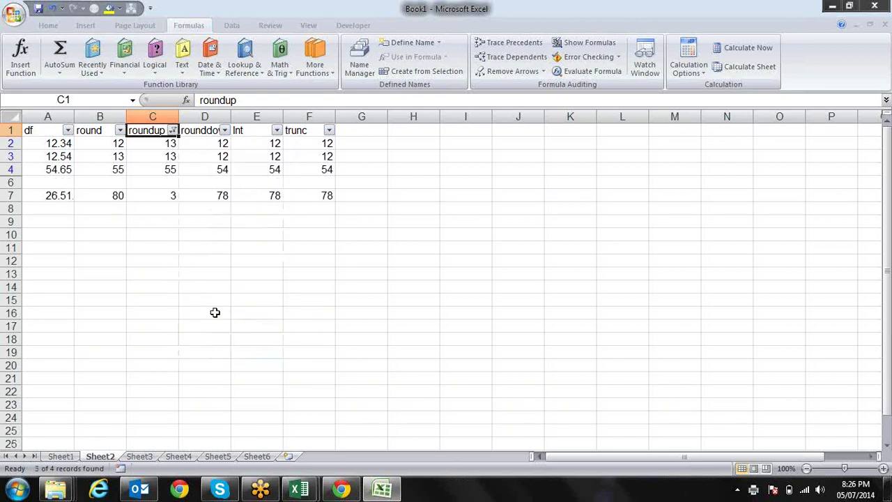
Check the filtered A7, B7 and C7 subtotals against the visible roundup values.
left_click(62, 193)
left_click(102, 197)
left_click(147, 201)
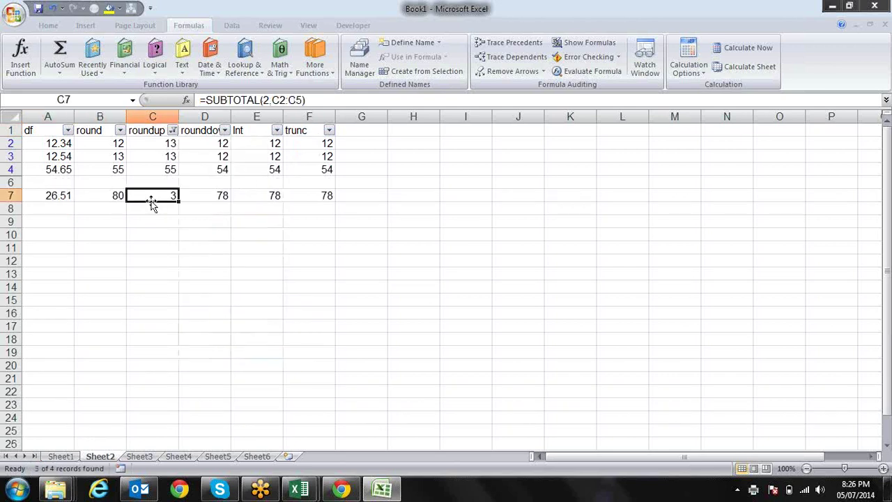
left_click_drag(165, 143, 174, 168)
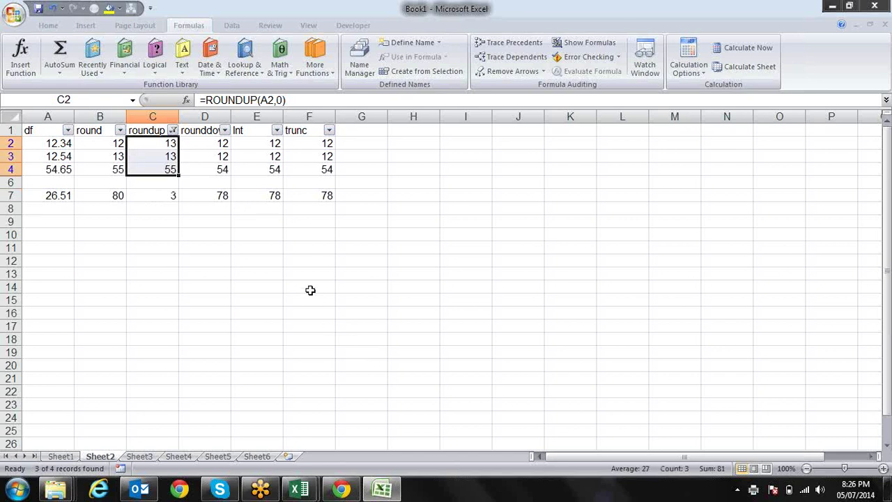
Compare the A7 average and B7 sum with the visible df and round values, and check F7.
left_click(63, 195)
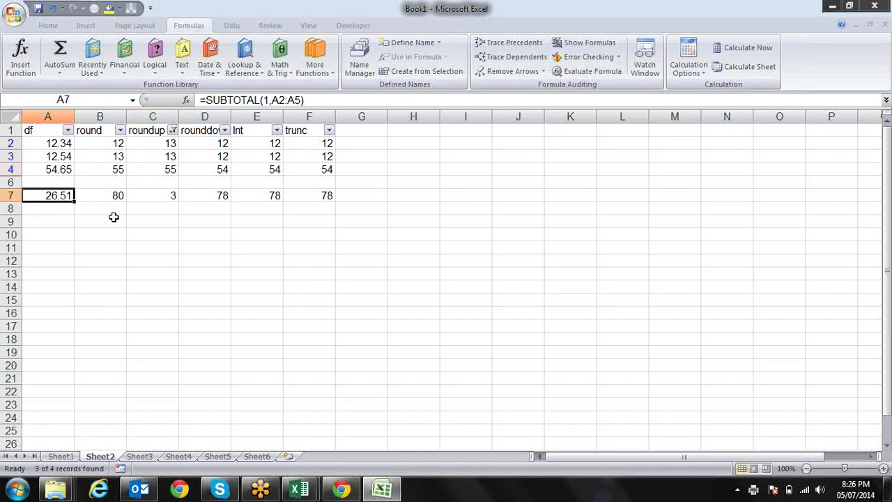
left_click_drag(48, 143, 55, 170)
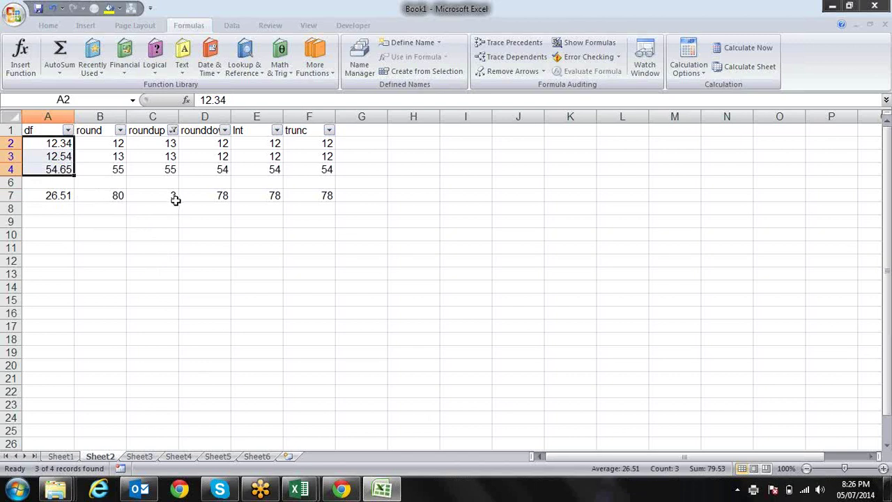
left_click(117, 195)
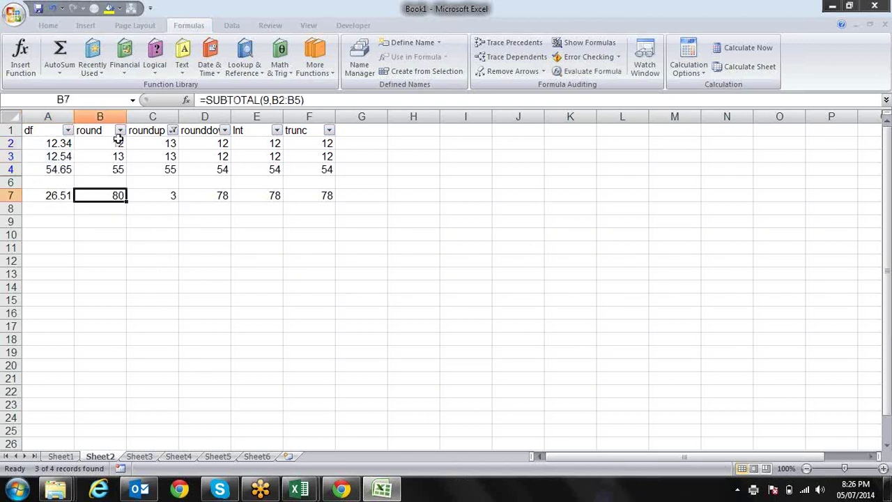
left_click_drag(118, 139, 117, 170)
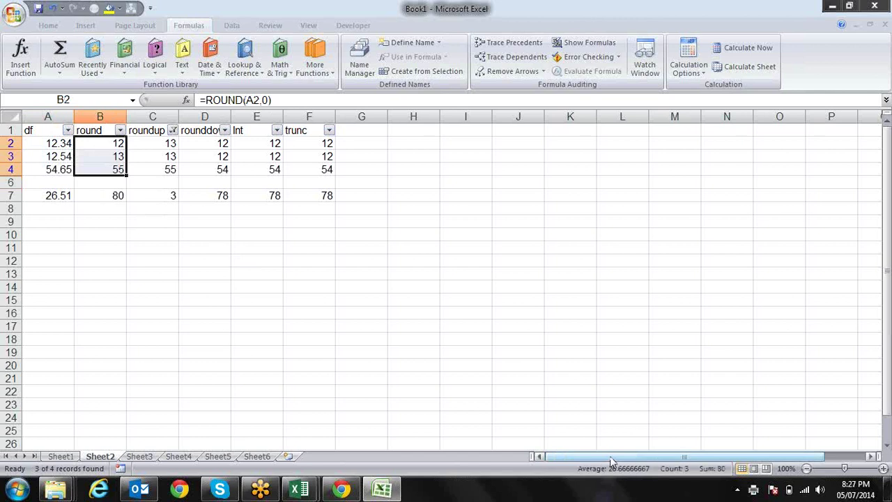
left_click(319, 198)
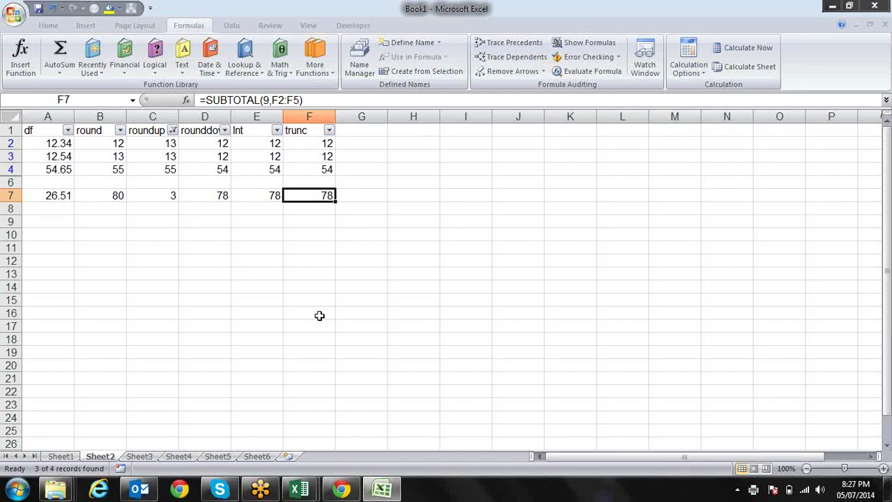
key("Left")
key("Left")
key("Left")
key("Left")
key("Left")
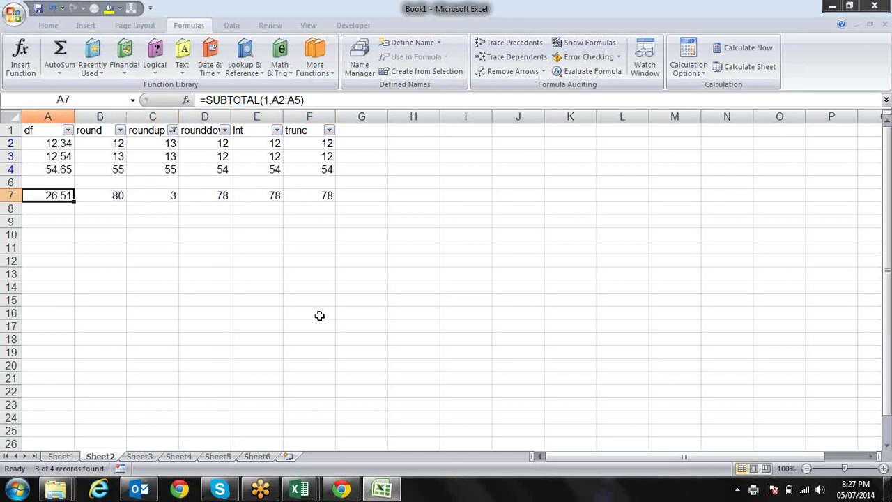
key("Right")
key("Right")
key("Up")
key("Up")
key("Up")
key("Up")
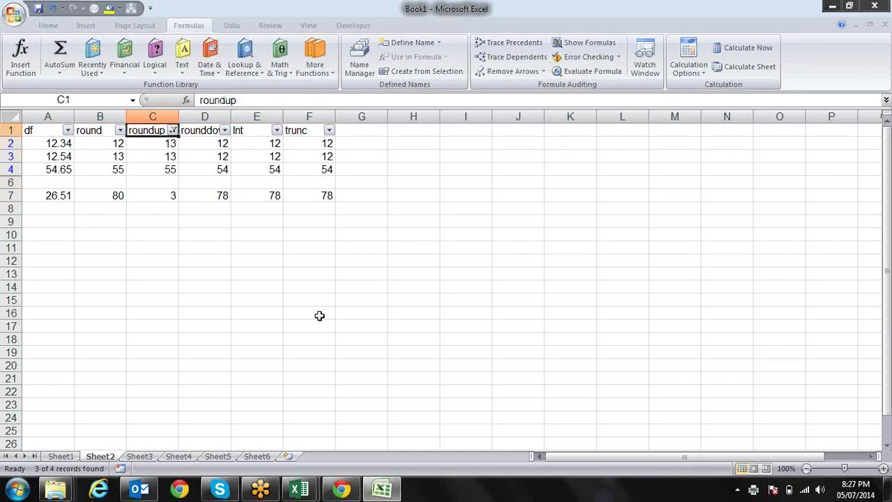
Clear the roundup filter so all values, including row 5, show again.
key("alt+Down")
key("Down")
key("Down")
key("Down")
key("Down")
key("space")
key("Return")
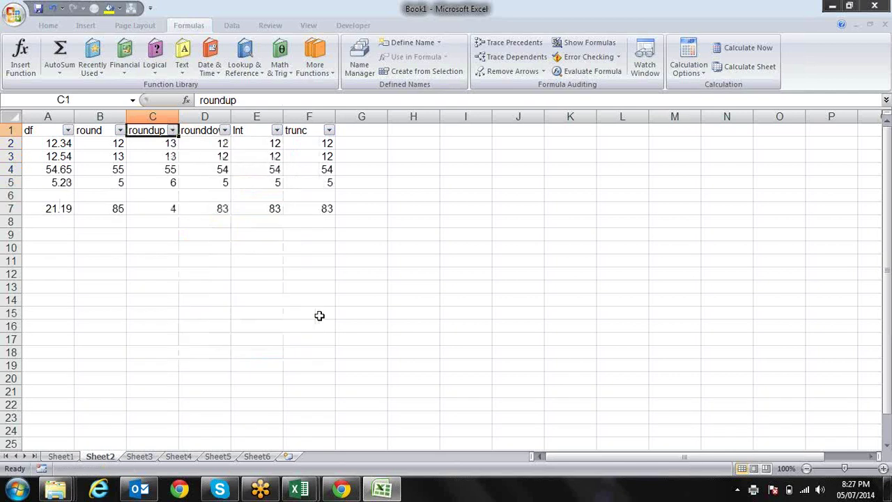
key("Down")
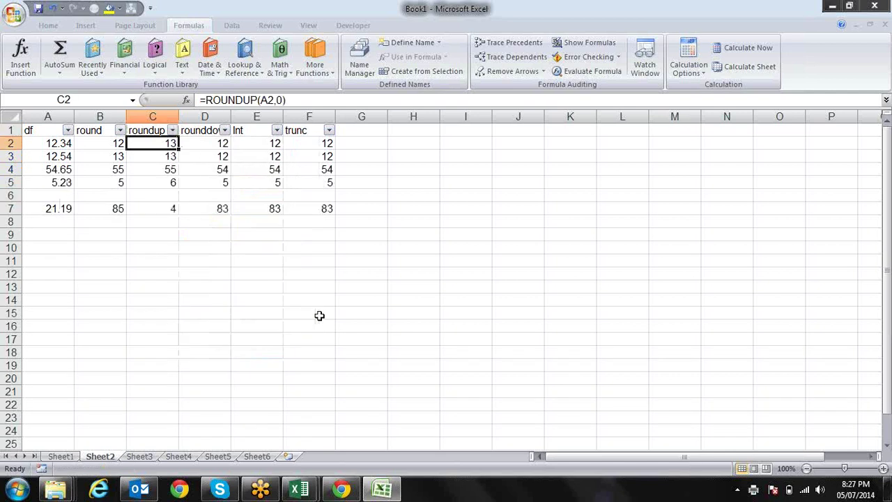
Browse the Math & Trig function list without choosing, then select the rounding table A1:G8.
left_click(280, 66)
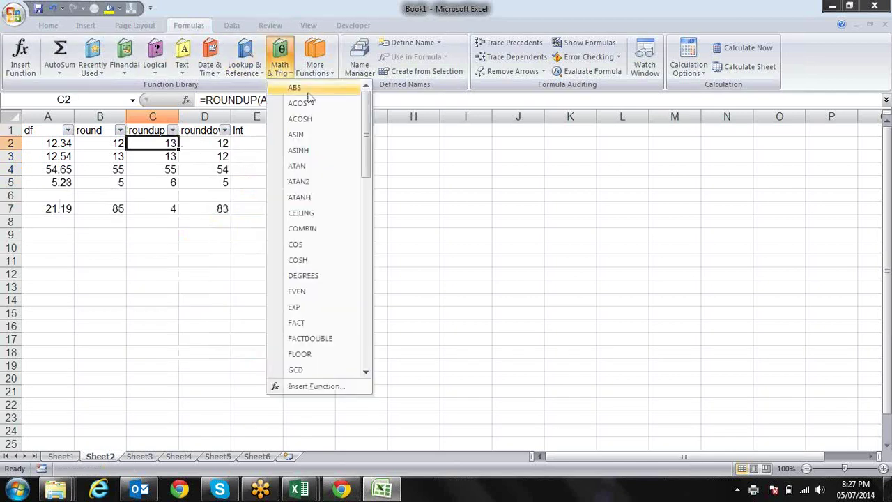
left_click_drag(366, 167, 362, 358)
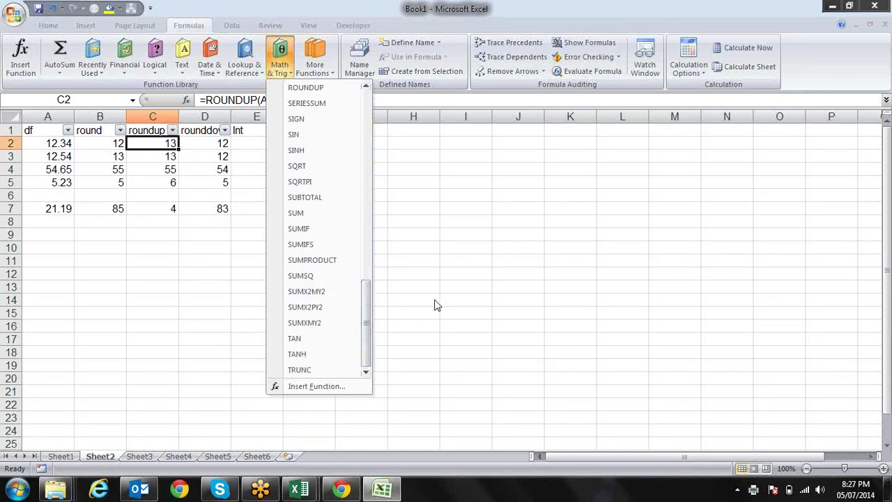
left_click(434, 305)
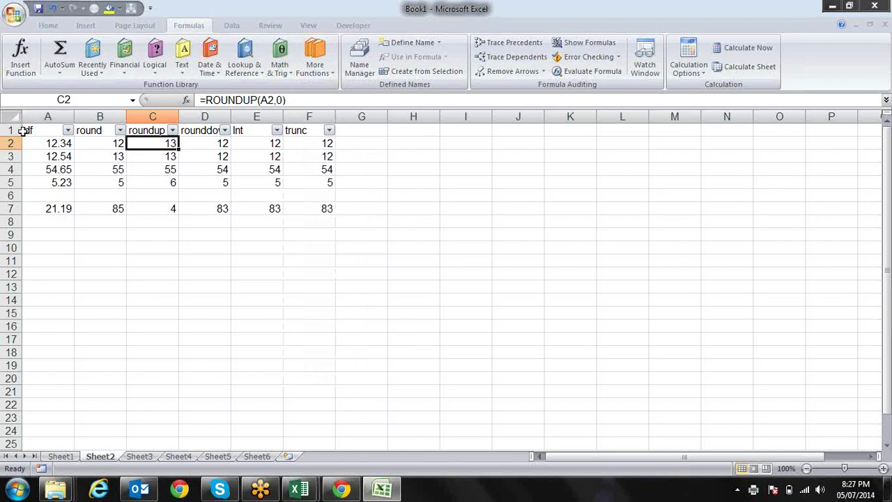
mouse_move(22, 131)
left_mouse_down()
mouse_move(394, 273)
mouse_move(339, 225)
left_mouse_up()
Delete the old table and enter headers Name, City and Sales in A1:C1.
key("Delete")
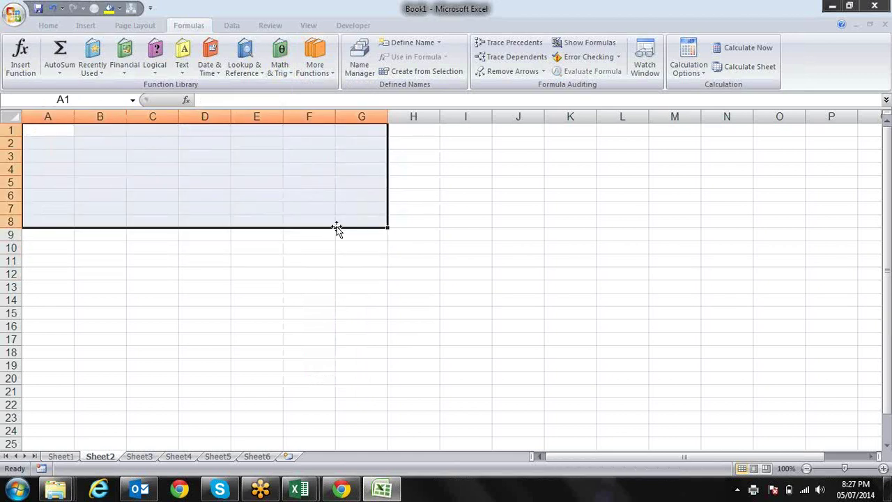
type("Na")
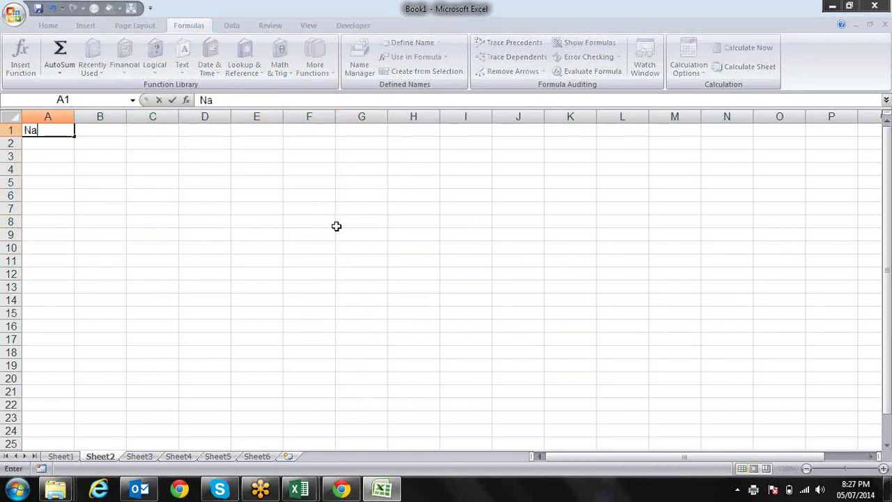
type("me")
key("Return")
key("Right")
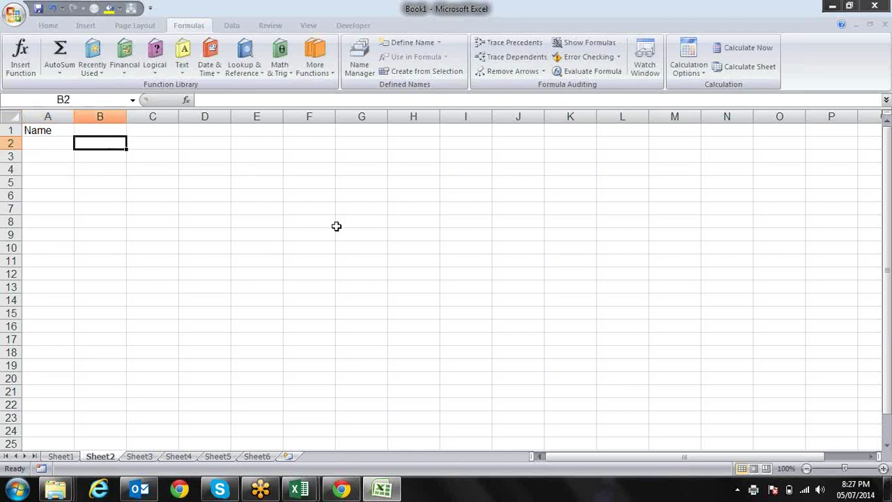
key("Up")
type("City")
key("Return")
key("Up")
key("Right")
type("Sales,")
key("Return")
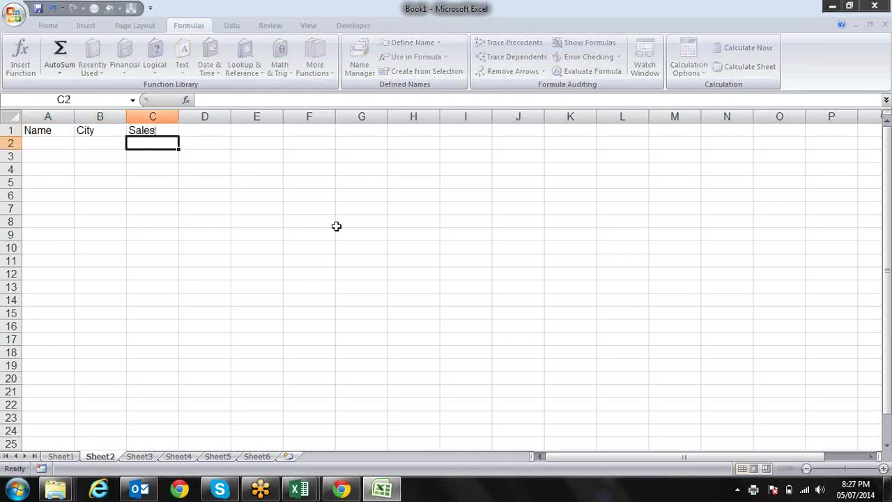
Enter a first name in A2 and fill names down column A to row 130.
key("Left")
key("Left")
type("Sammi")
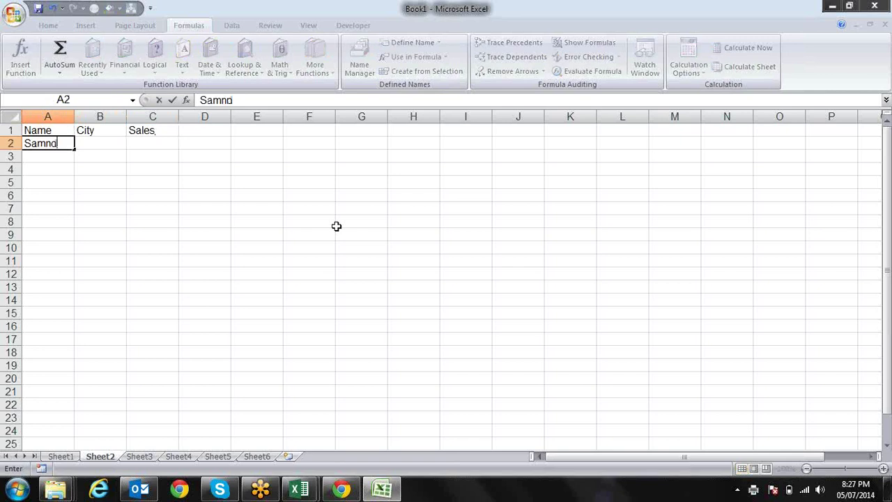
key("BackSpace")
key("BackSpace")
key("BackSpace")
type("nd")
type("eep")
key("Return")
key("Up")
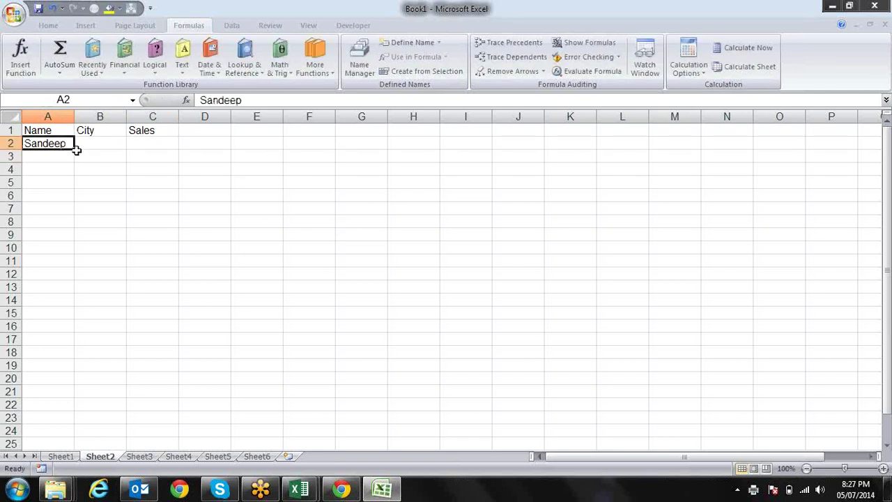
left_click_drag(74, 149, 49, 460)
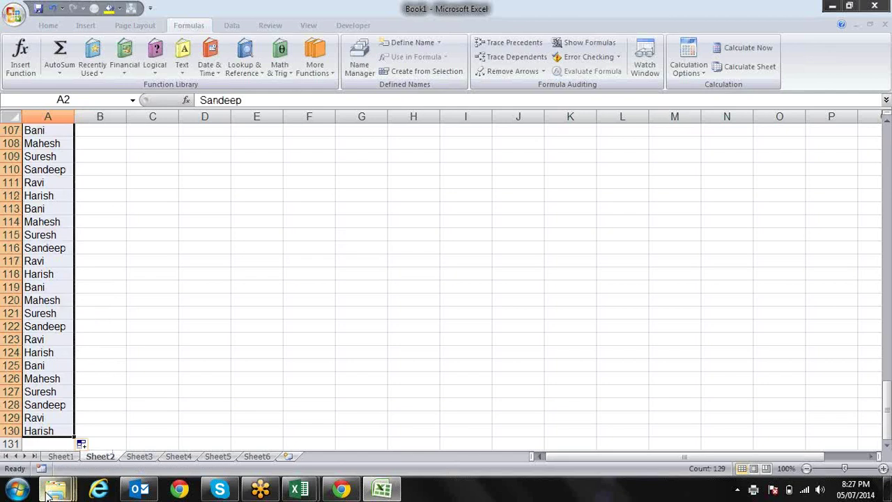
key("ctrl+Home")
Enter Palwal in B2 and fill the city down column B alongside the names.
key("Down")
key("Right")
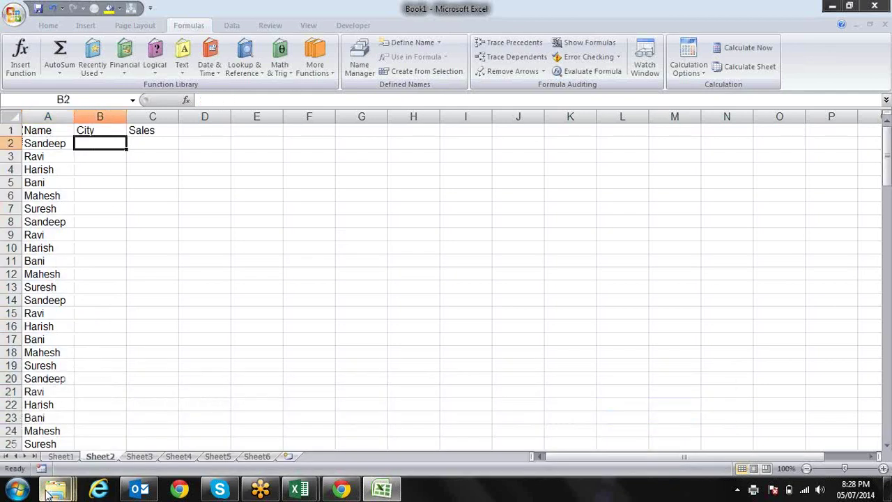
type("Palwal")
key("Return")
key("Up")
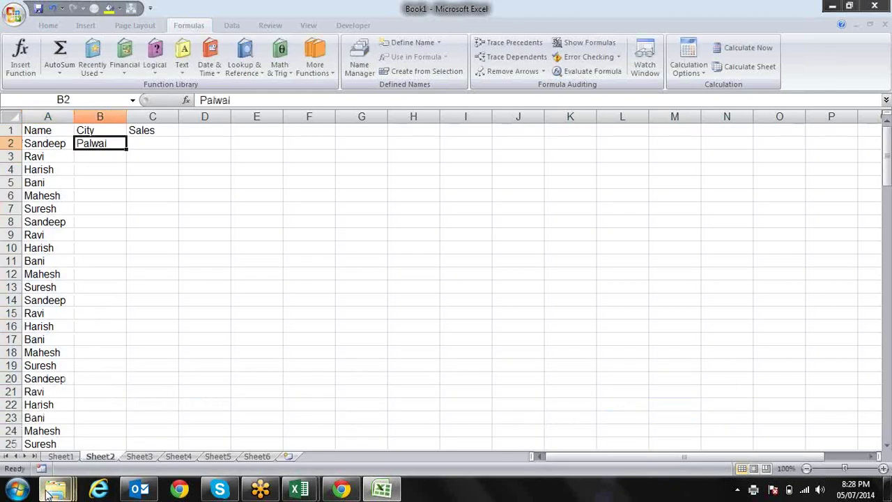
double_click(127, 149)
left_click(140, 143)
Select the empty Sales range C2:C130.
key("Left")
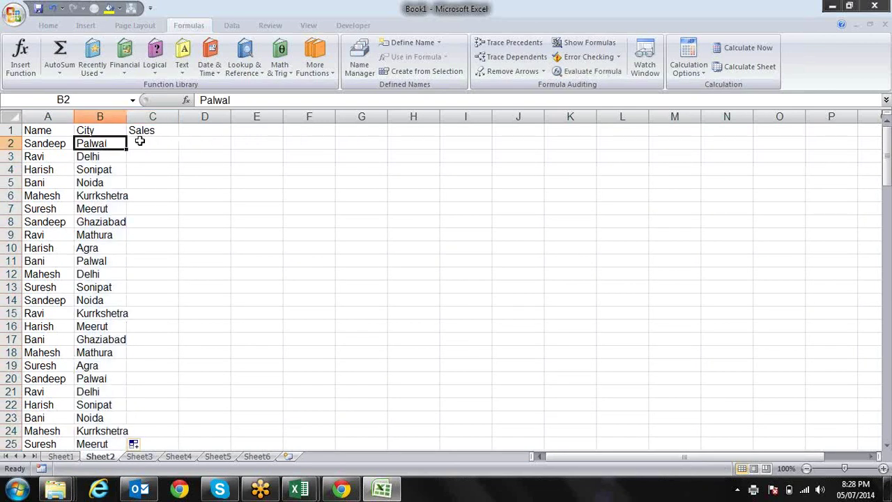
key("ctrl+Down")
key("Right")
key("ctrl+shift+Up")
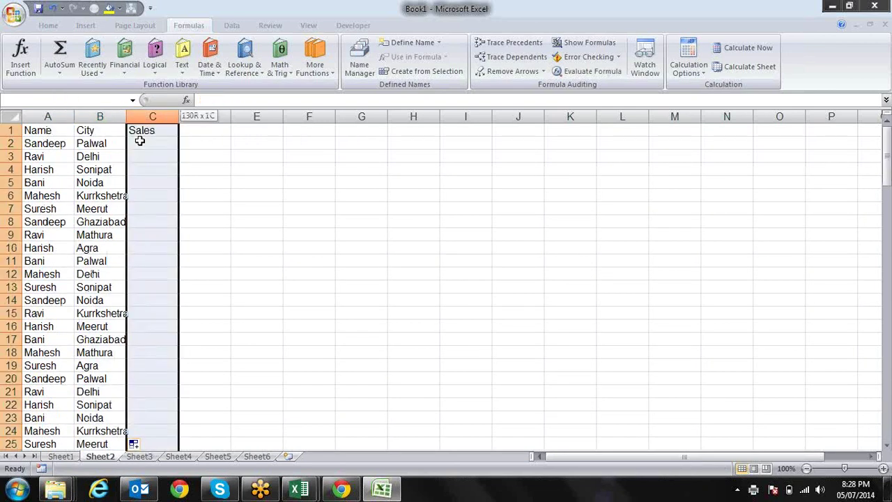
Fill C2:C130 with =RANDBETWEEN(10,90) in one entry.
type("=ra")
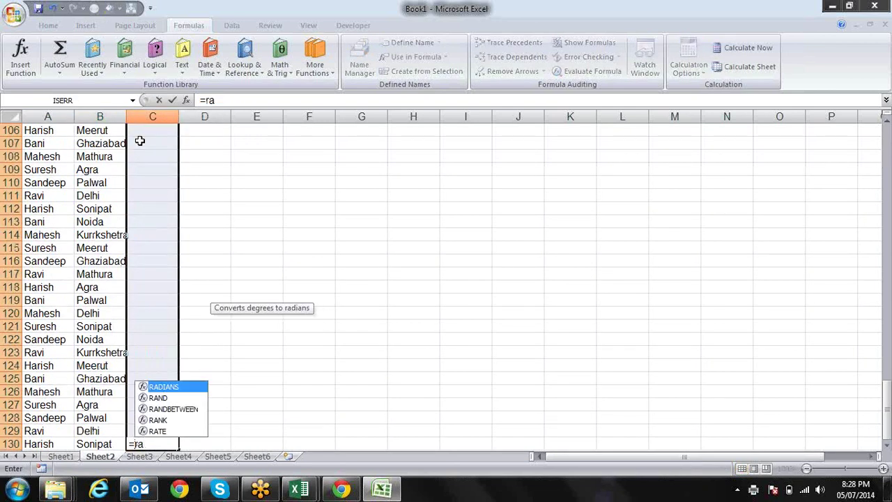
key("Down")
key("Down")
key("Tab")
type("10,90")
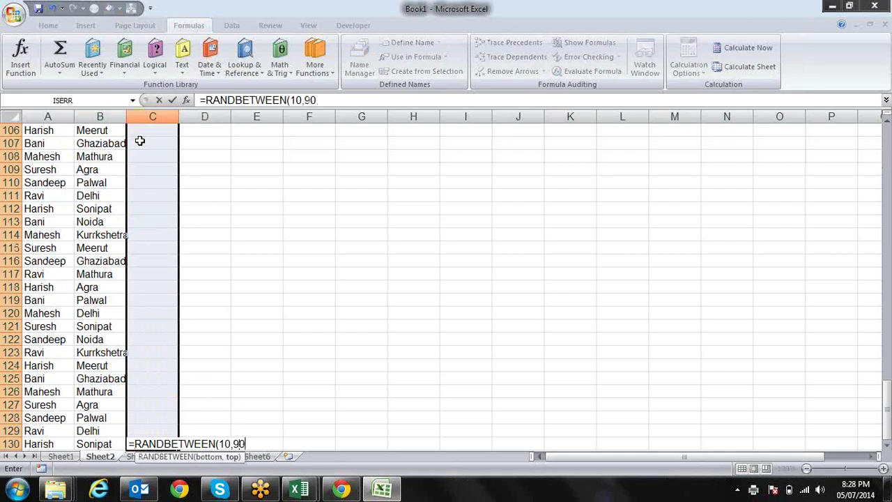
type(")")
key("ctrl+Return")
Select and copy the random sales values in C2:C130.
type("c")
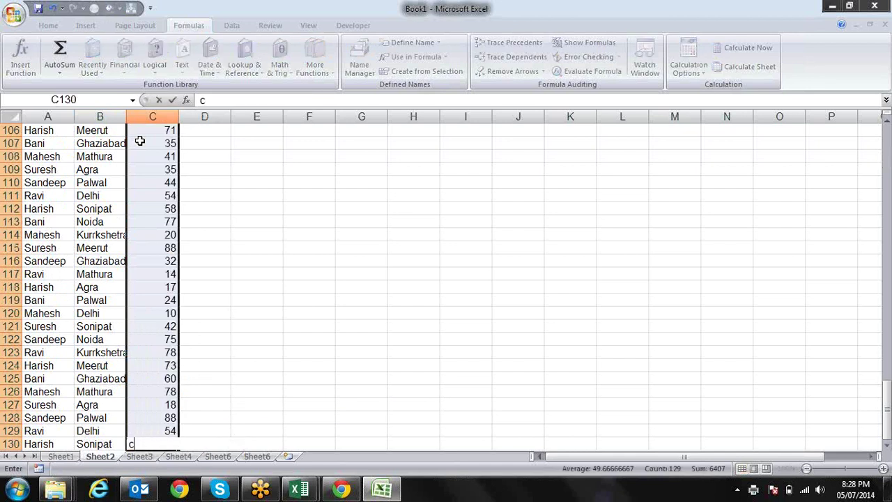
key("Escape")
key("Return")
key("Up")
key("Down")
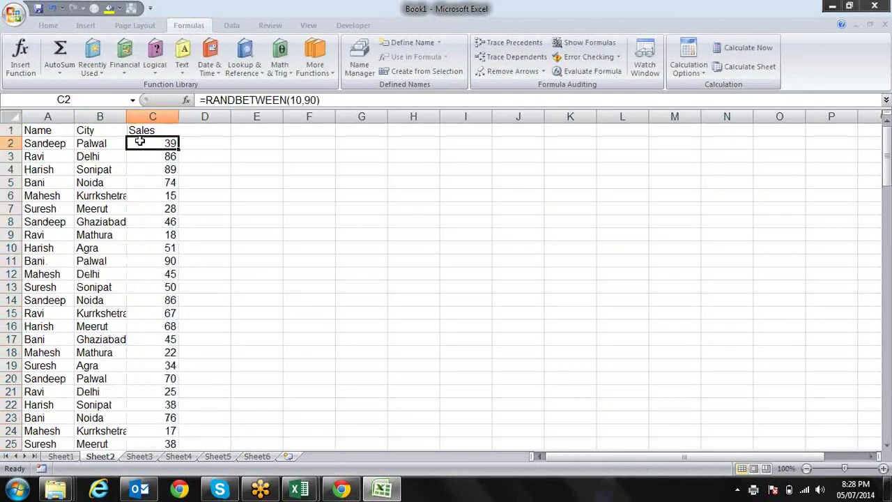
key("ctrl+shift+Down")
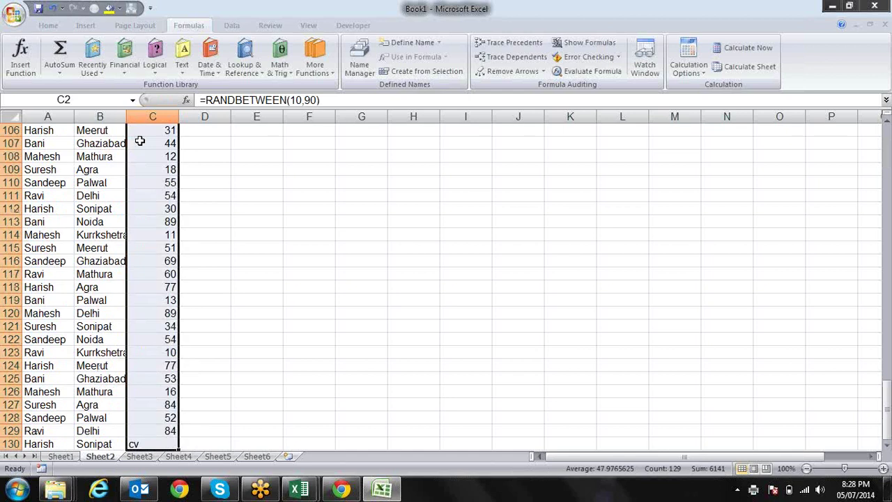
key("ctrl+c")
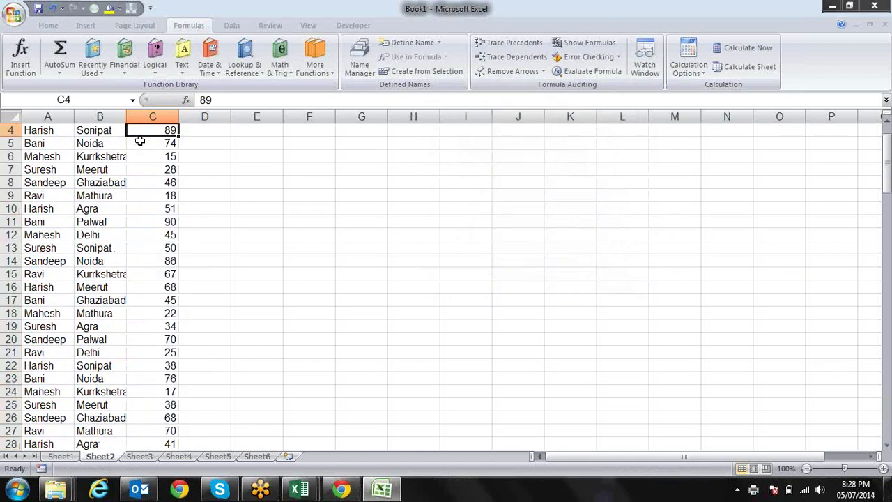
Paste the sales back over themselves as fixed values.
key("ctrl+Down")
type("cv")
key("Return")
key("ctrl+z")
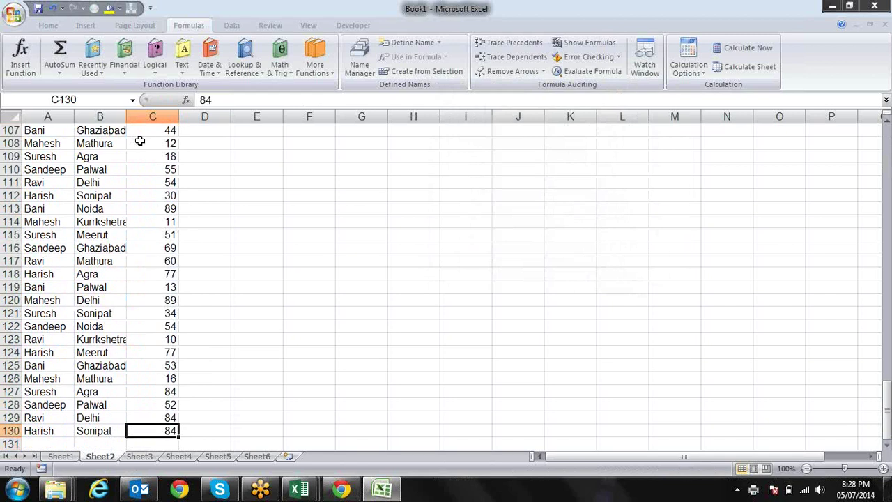
key("ctrl+Up")
key("Left")
key("Left")
Apply All Borders to the whole table A1:C130.
key("ctrl+shift+Right")
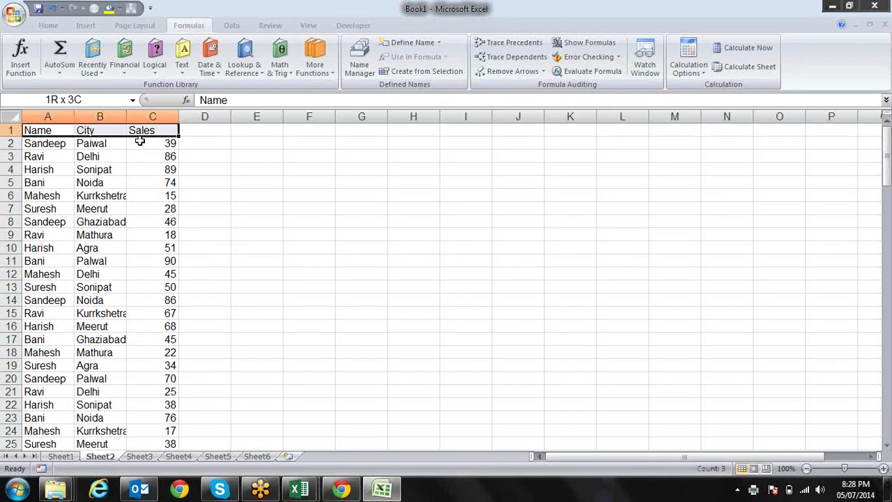
key("ctrl+shift+Down")
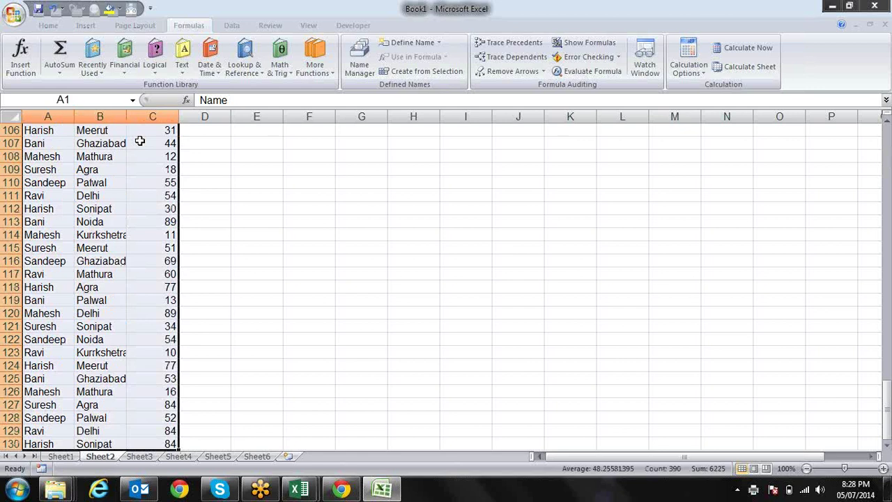
key("alt+h")
key("ctrl+BackSpace")
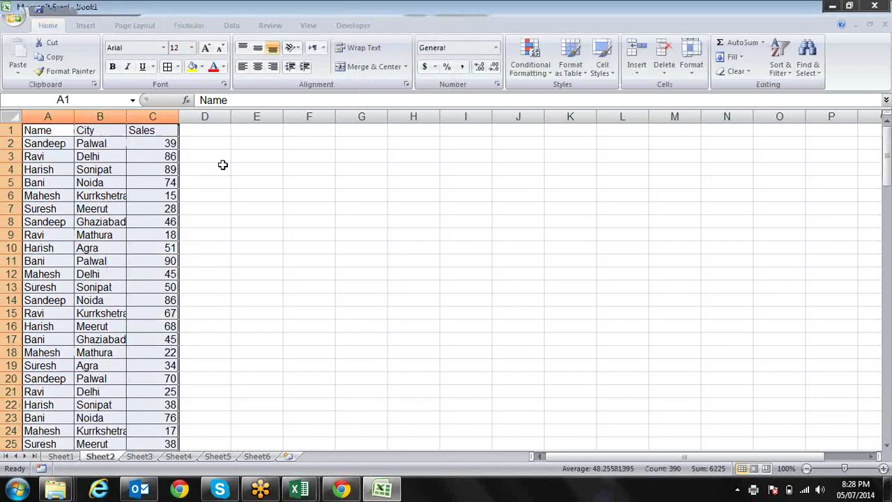
key("Right")
key("Right")
key("Right")
key("Right")
Make the Name, City and Sales headers in A1:C1 bold.
key("Left")
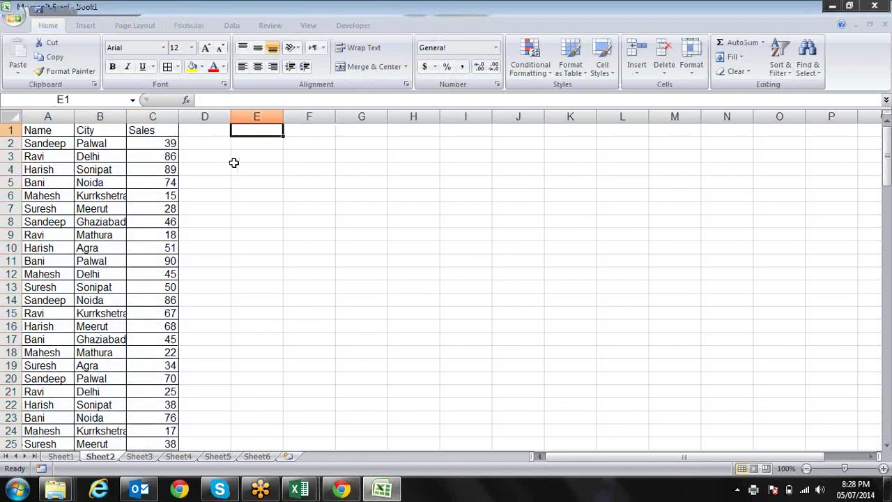
key("Left")
key("Left")
key("Left")
key("Left")
key("shift+Right")
key("shift+Right")
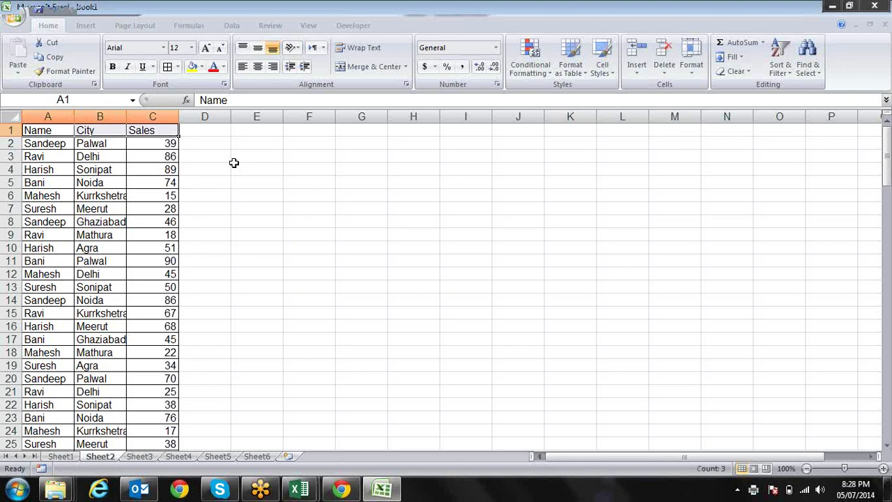
key("ctrl+b")
key("Right")
key("Right")
key("Right")
key("Right")
key("Right")
key("Left")
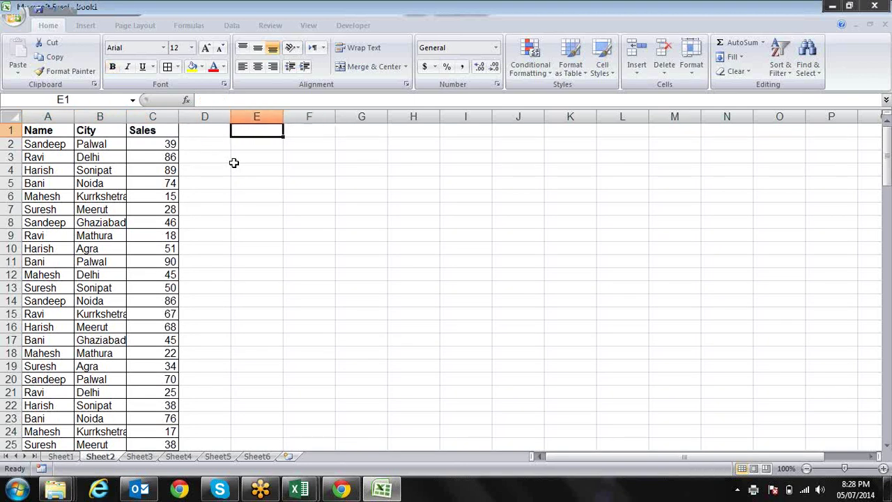
key("Right")
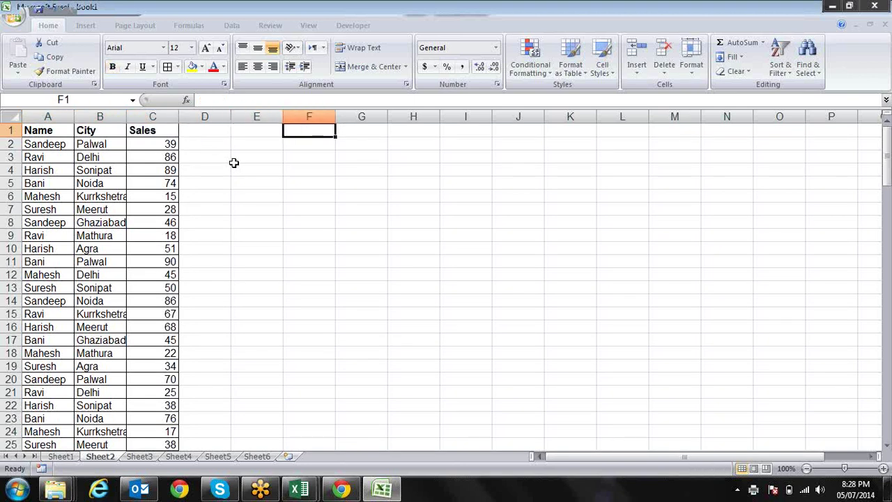
key("Down")
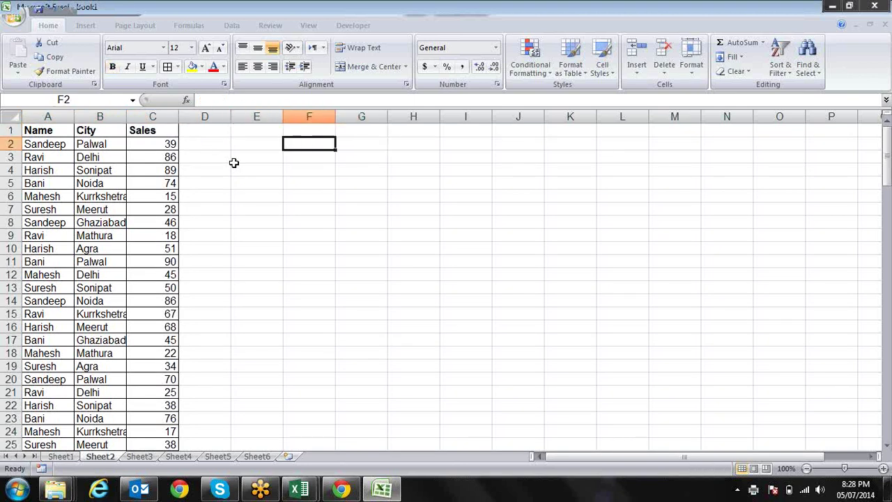
key("Left")
Begin =SUMIF( in E2, picking SUMIF from the =sum suggestions after one false start.
type("=")
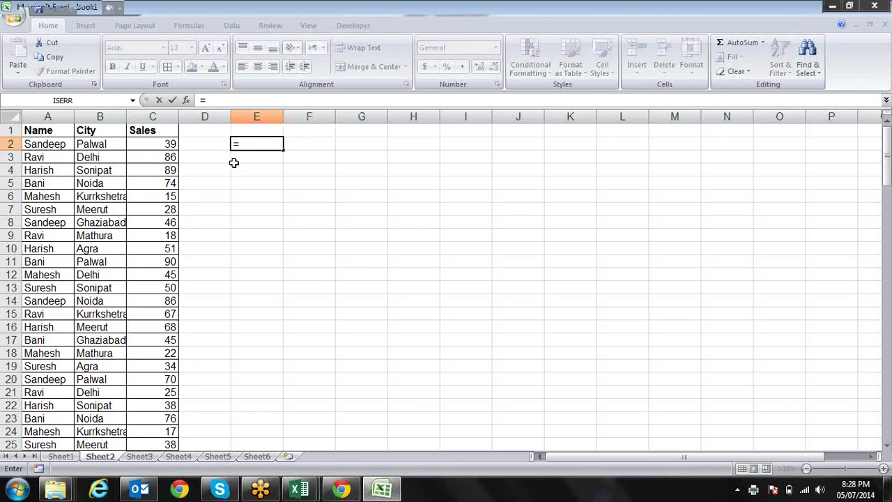
type("sum")
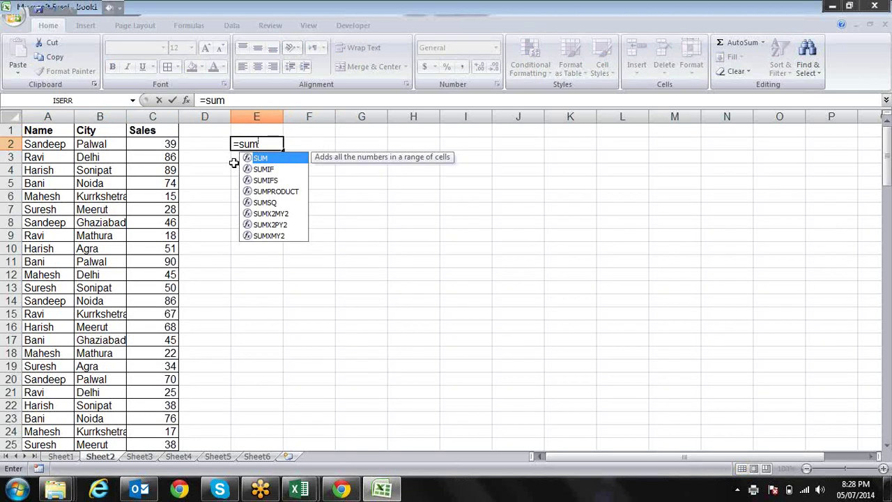
key("Escape")
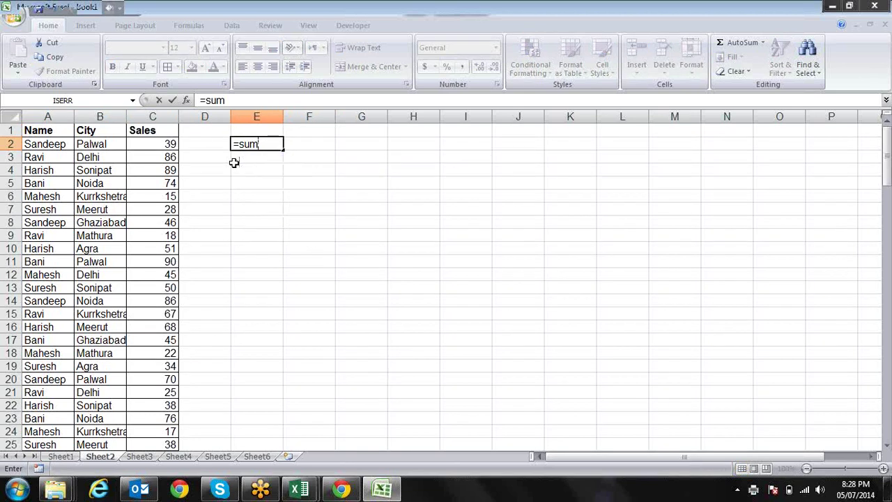
key("Return")
key("Up")
type("=")
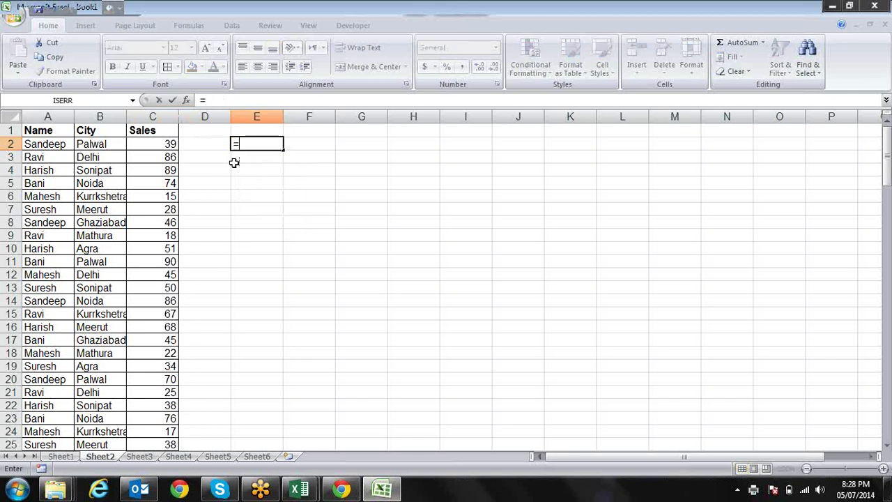
type("sum")
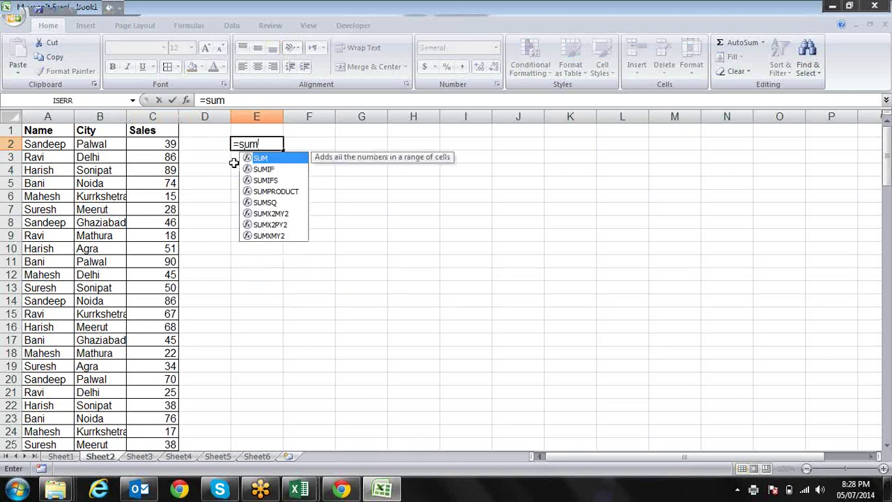
key("Down")
key("Tab")
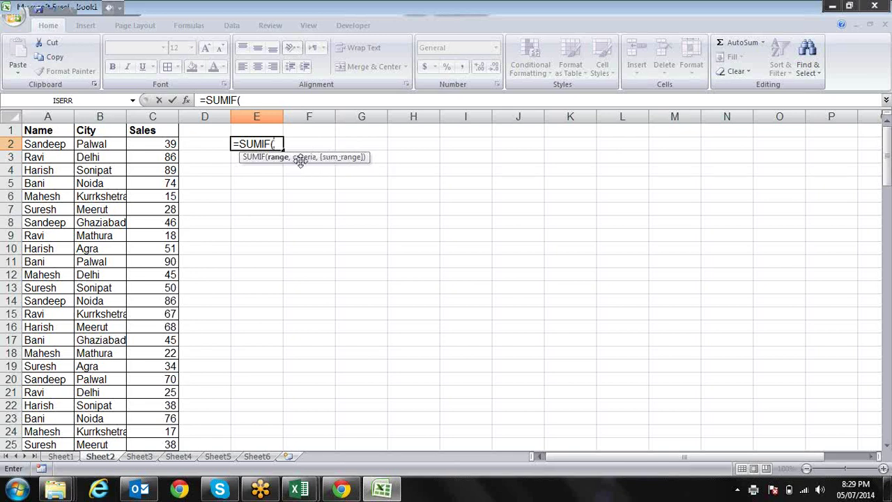
Enter =SUMIF(C2:C130,">50") in E2 to total Sales above 50, giving 4265.
left_click(172, 143)
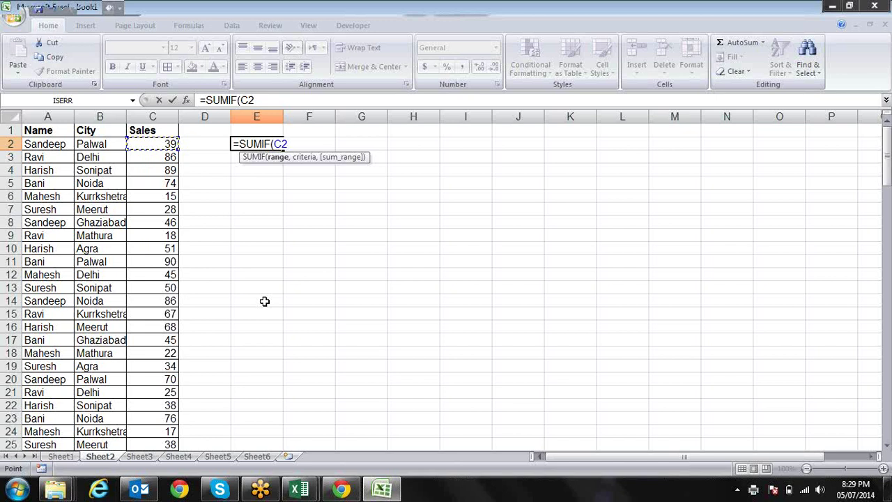
key("ctrl+shift+Down")
type(":C130,")
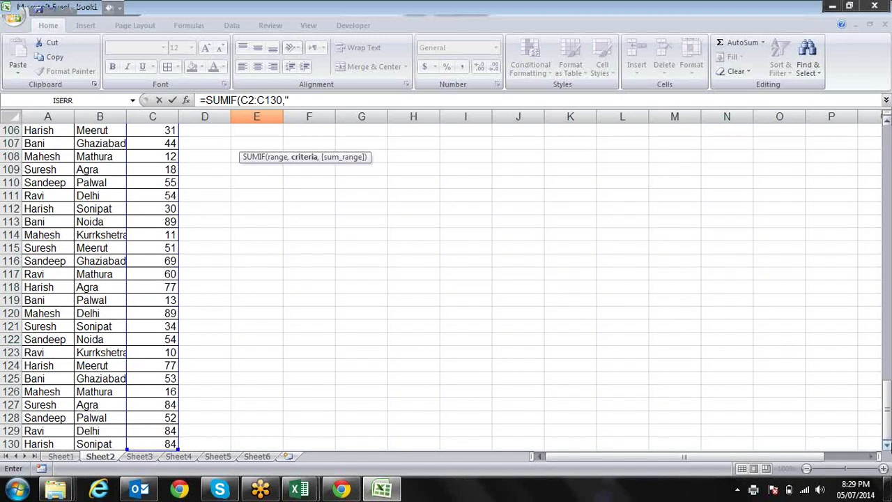
left_click_drag(887, 411, 860, 95)
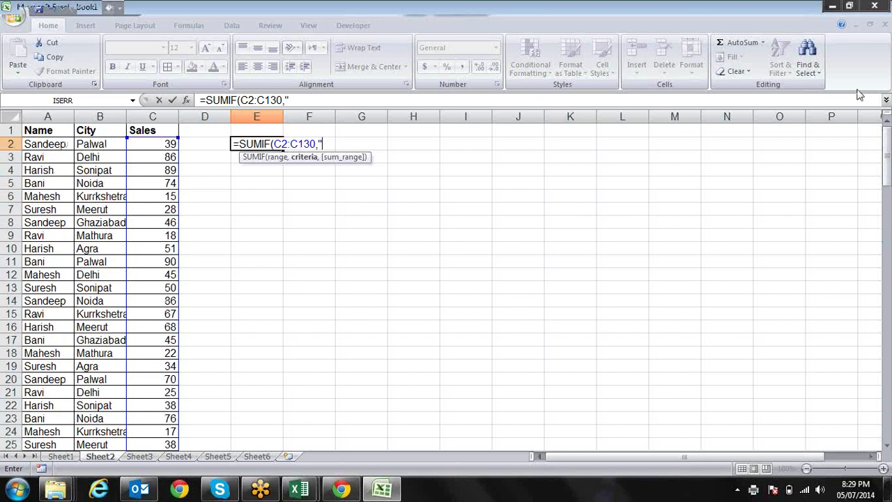
type(">")
type("50\"")
type(")")
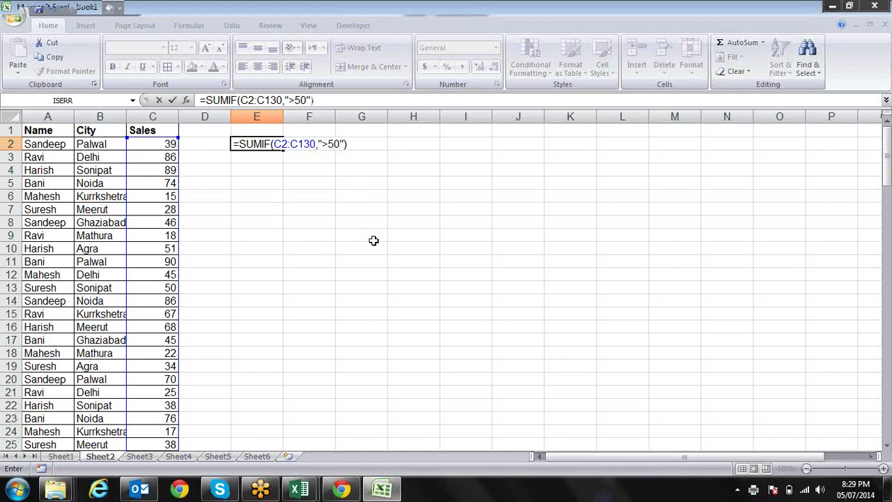
key("Return")
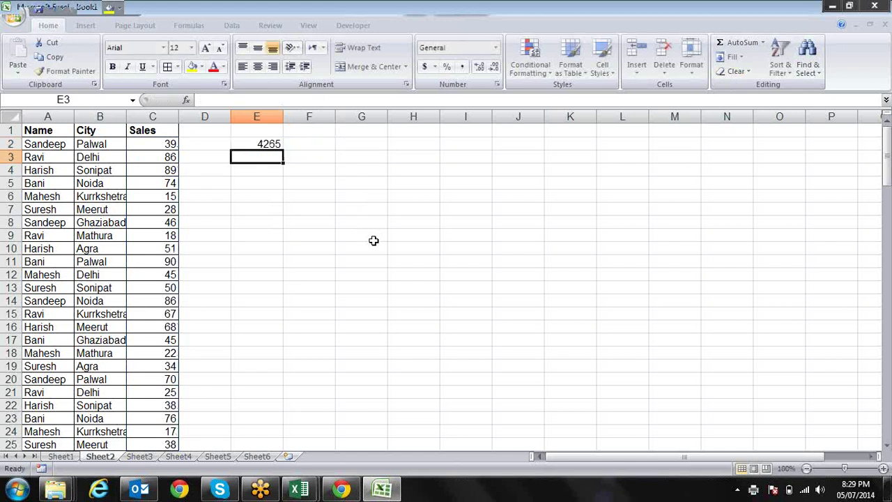
Turn on filtering for the Name, City and Sales headers in A1:C1.
key("Up")
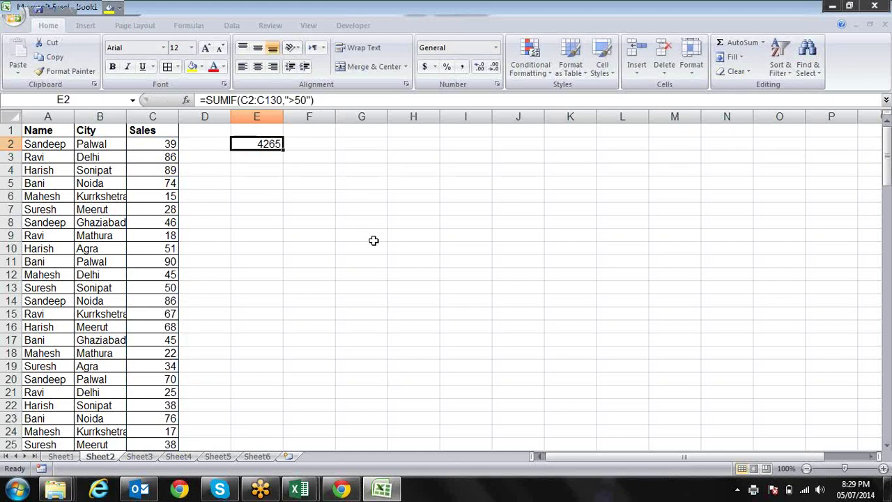
key("Left")
key("Left")
key("Up")
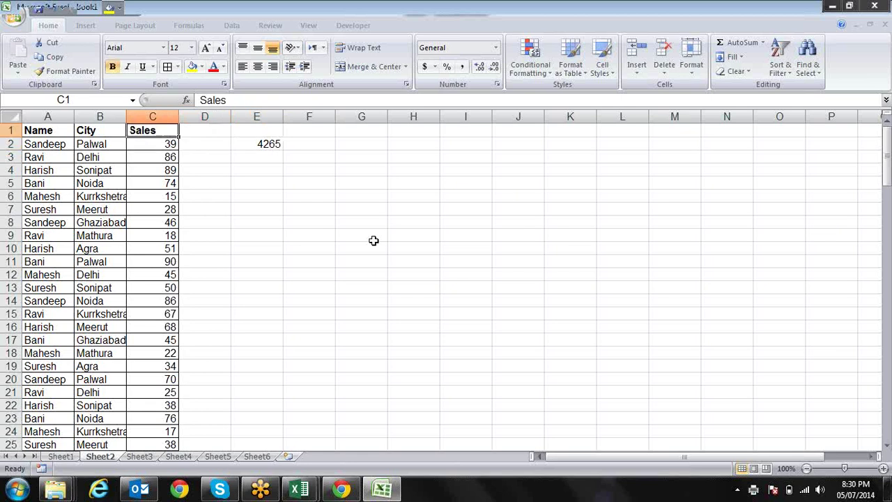
key("Left")
key("Left")
key("shift+Right")
key("shift+Right")
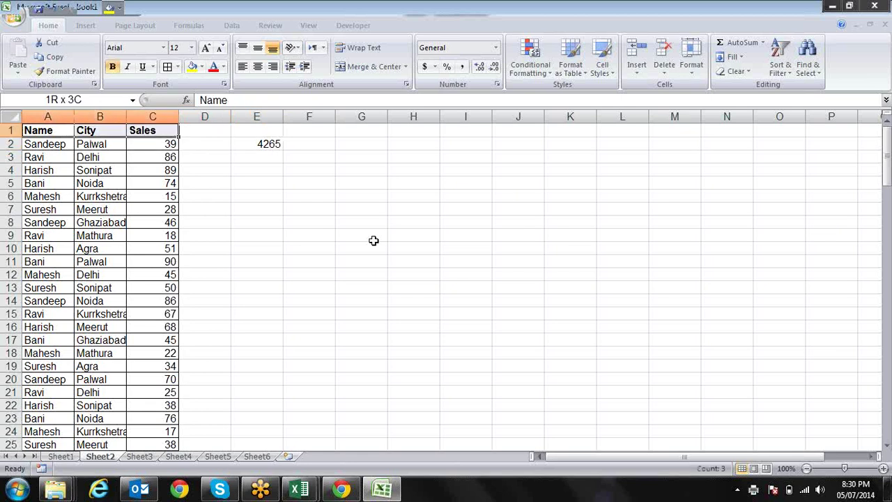
key("ctrl+shift+l")
key("Right")
Filter the Sales column to show only values greater than 50.
key("Right")
key("Right")
key("Left")
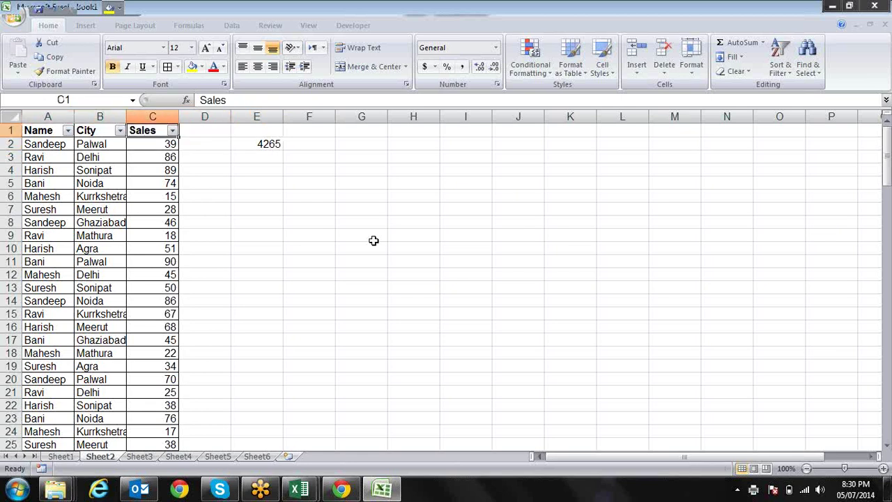
key("alt+Down")
key("Down")
key("Down")
key("Down")
key("Right")
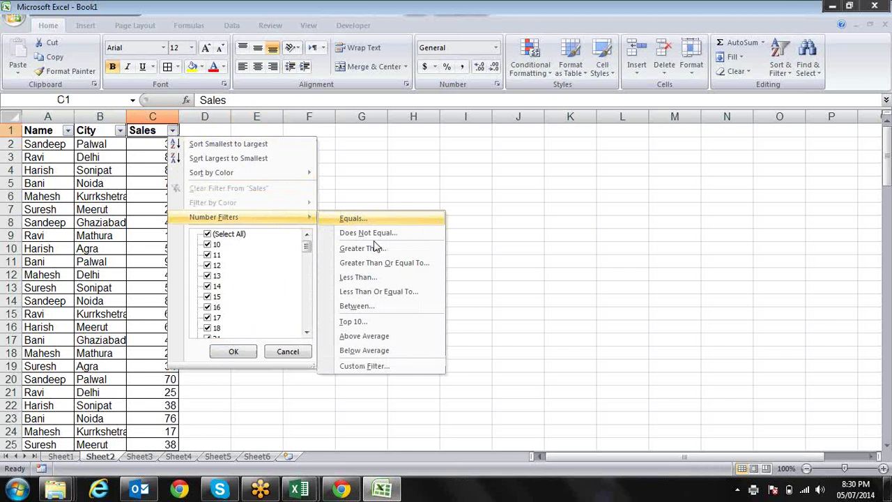
key("Down")
key("Down")
key("Return")
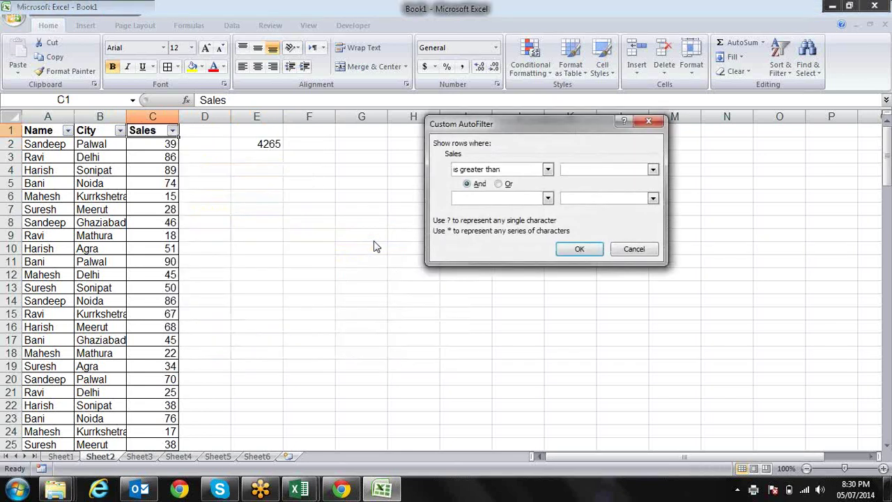
type("50")
key("Return")
Select the visible Sales values to confirm their status-bar sum is 4265.
key("Down")
key("ctrl+shift+Down")
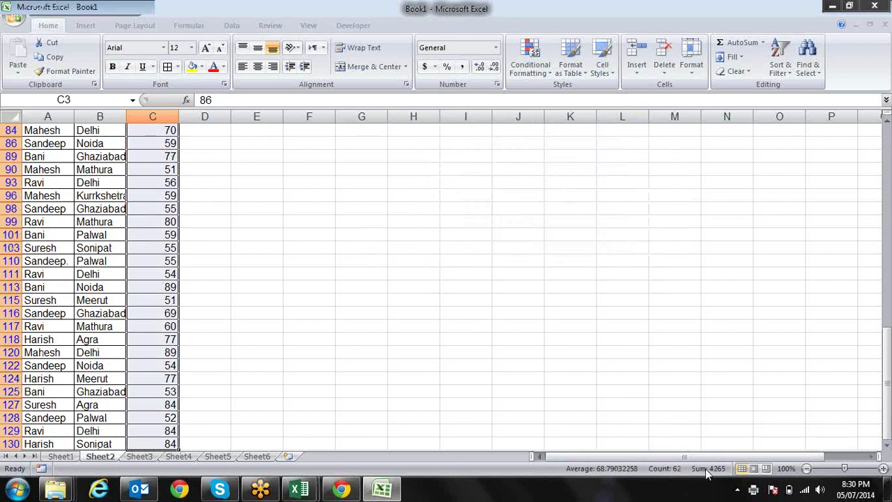
key("ctrl+Up")
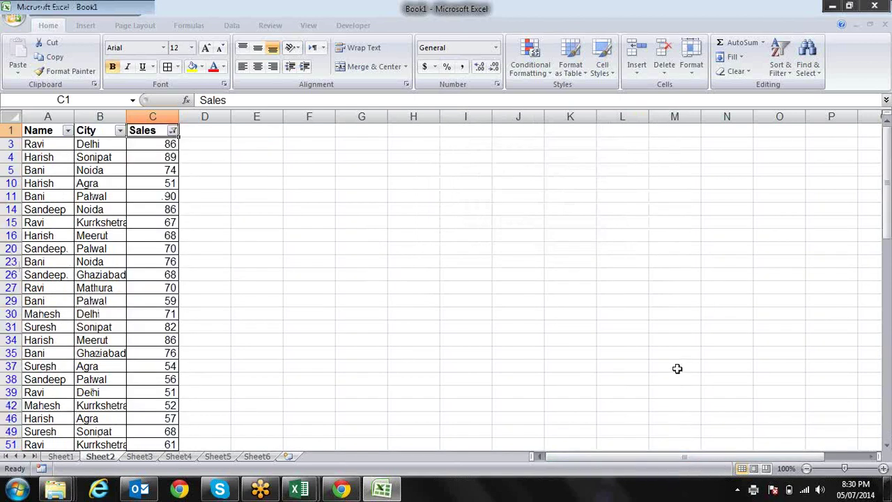
key("Down")
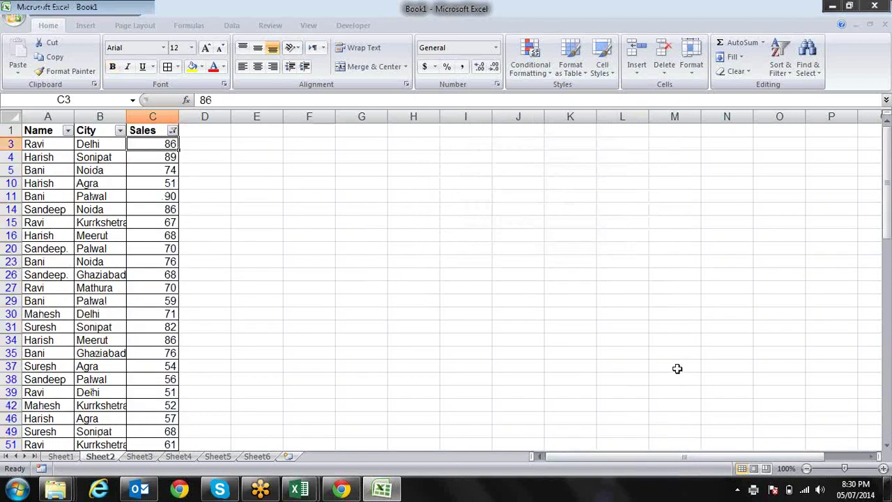
key("ctrl+shift+Down")
key("ctrl+Up")
Clear the Sales filter by reselecting all values so every row shows again.
key("alt+Down")
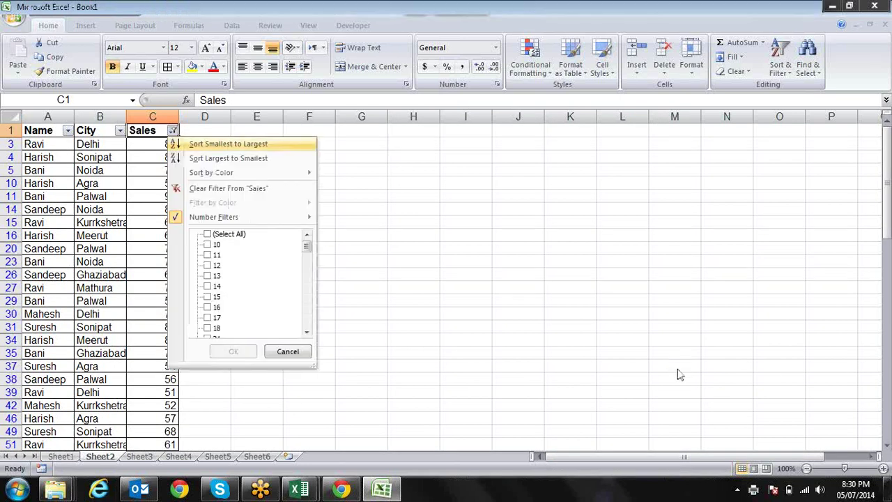
key("Up")
key("Down")
key("Down")
key("Up")
key("space")
key("Return")
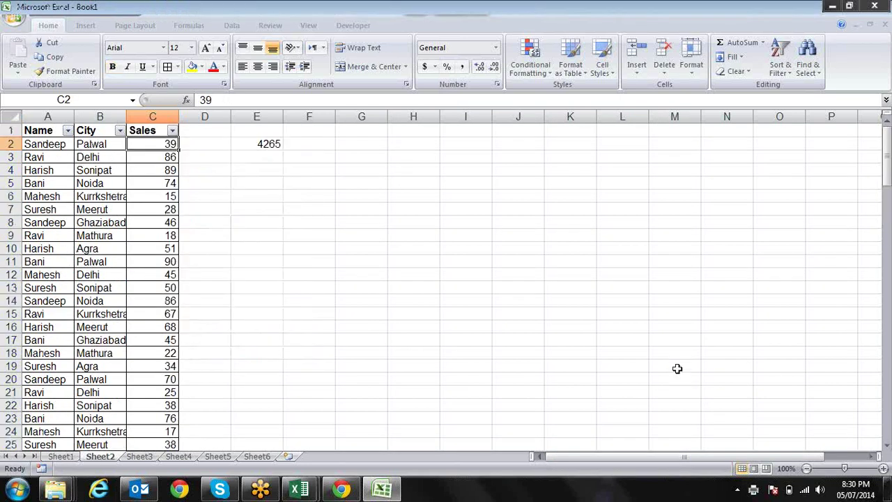
key("Up")
key("Right")
key("Right")
key("Down")
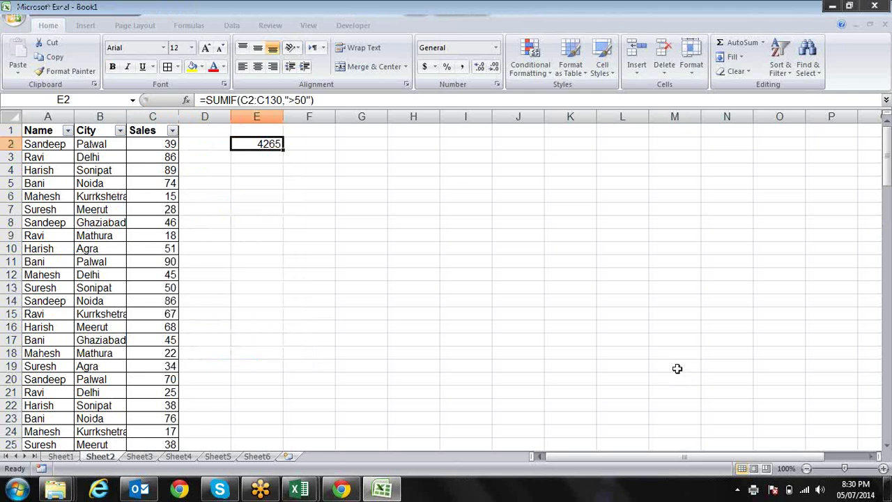
Rewrite E2's SUMIF with criteria range A2:A130 and criterion "Sandeep".
key("F2")
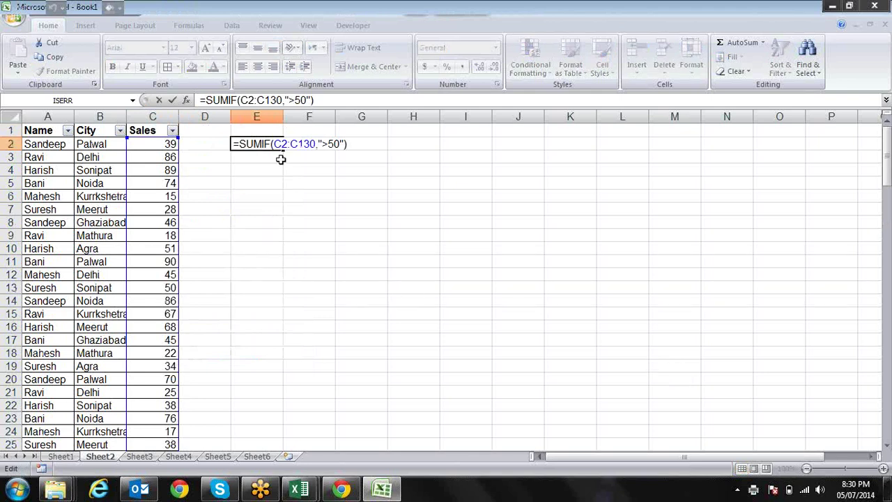
key("BackSpace")
key("BackSpace")
key("BackSpace")
key("BackSpace")
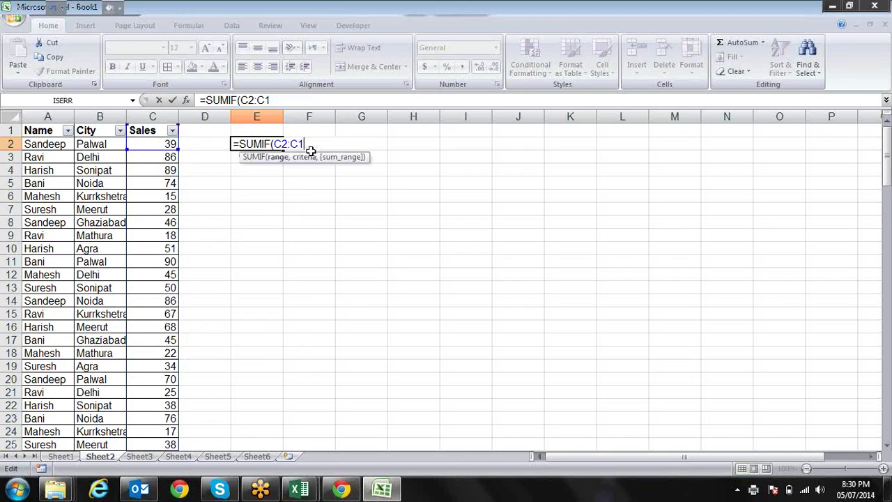
key("BackSpace")
key("BackSpace")
key("BackSpace")
key("BackSpace")
key("BackSpace")
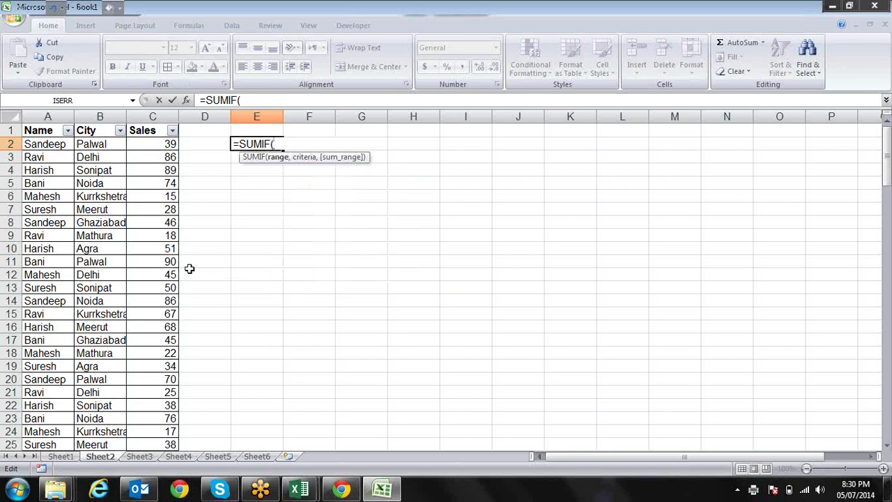
left_click(56, 143)
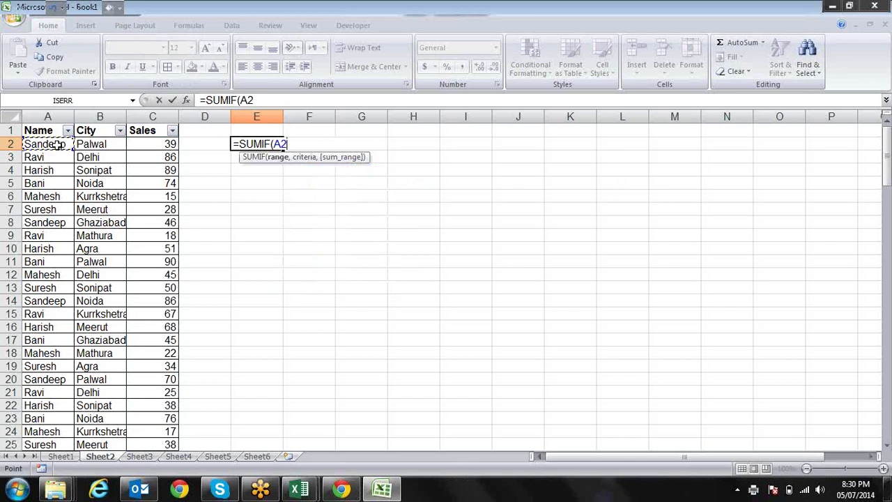
key("ctrl+shift+Down")
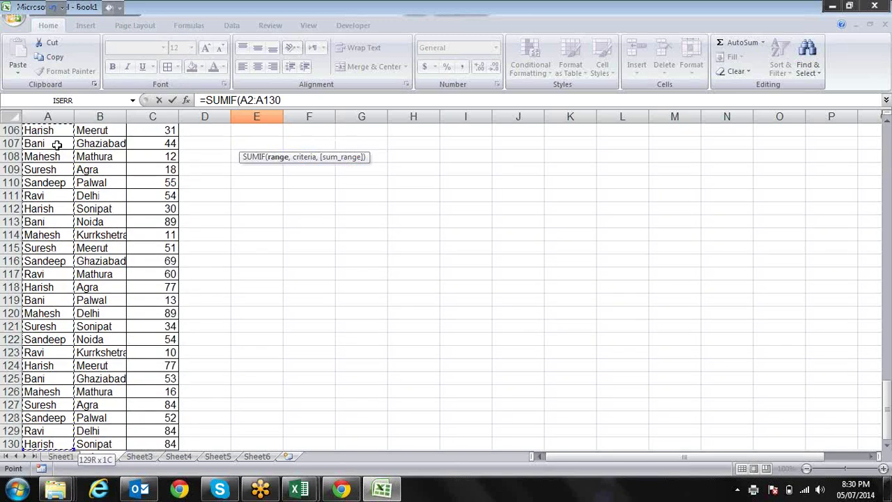
type(",")
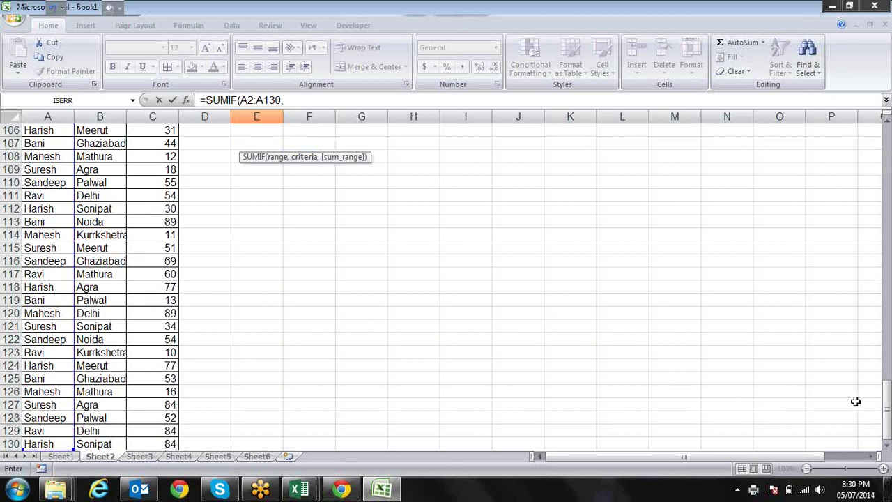
left_click_drag(888, 413, 860, 55)
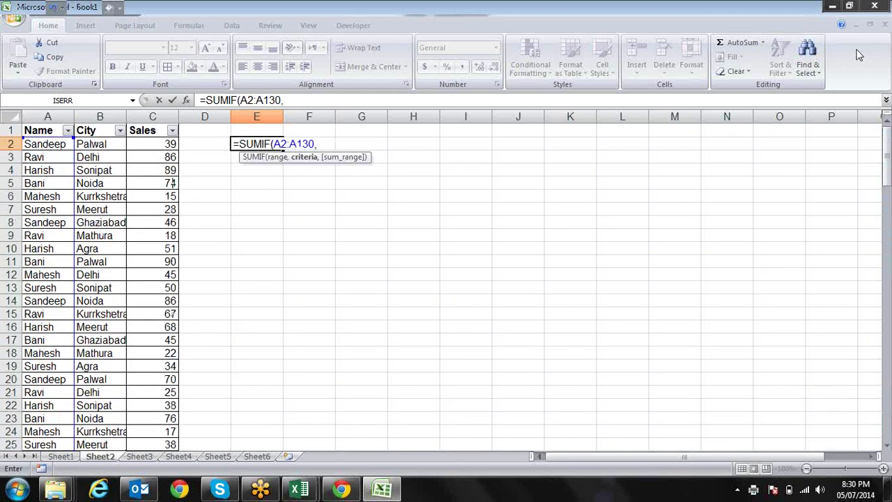
type("\"")
type("Sande")
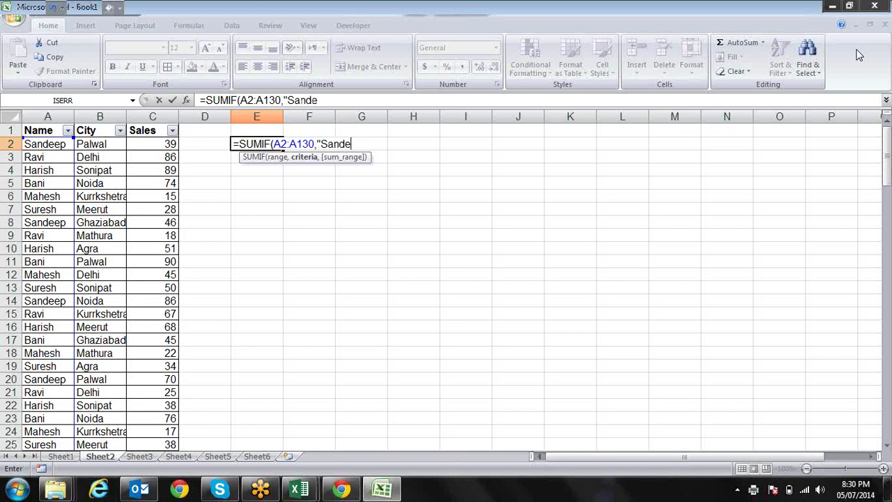
type("ep\"")
type(",")
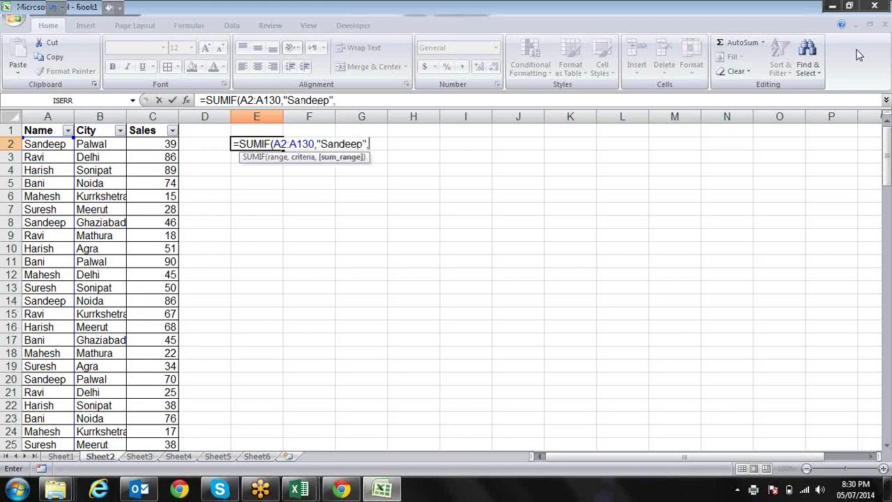
Add sum range C2:C130 to finish the formula, returning 1031 for Sandeep.
left_click(165, 143)
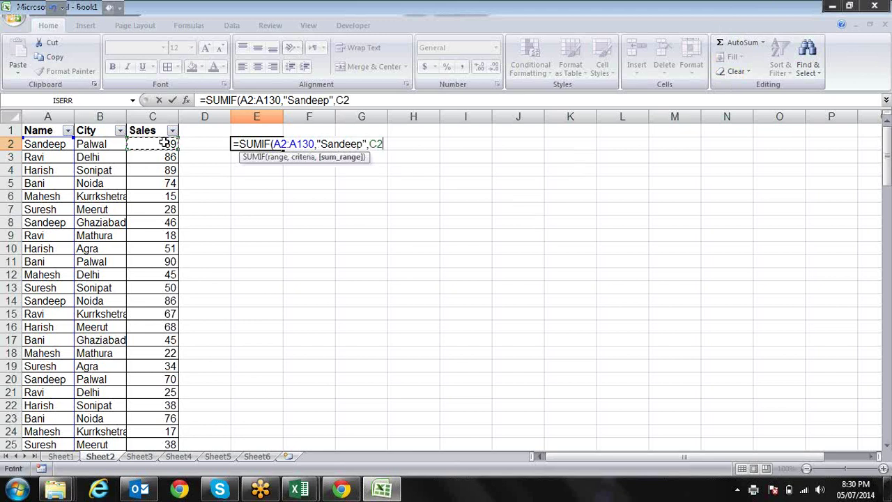
key("ctrl+shift+Down")
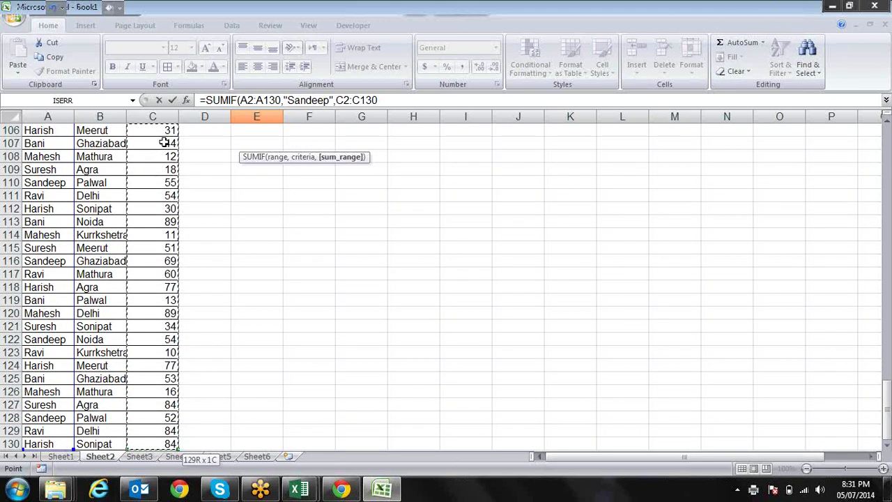
type(")")
key("Return")
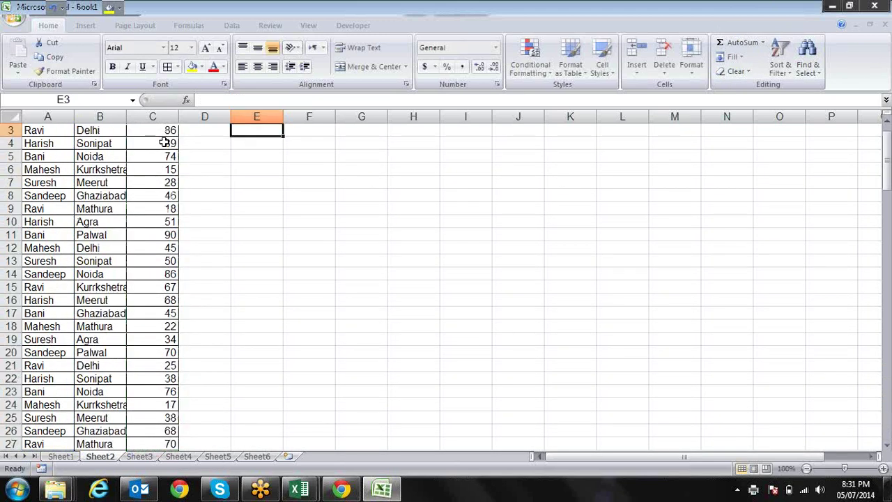
key("Up")
key("Up")
key("Down")
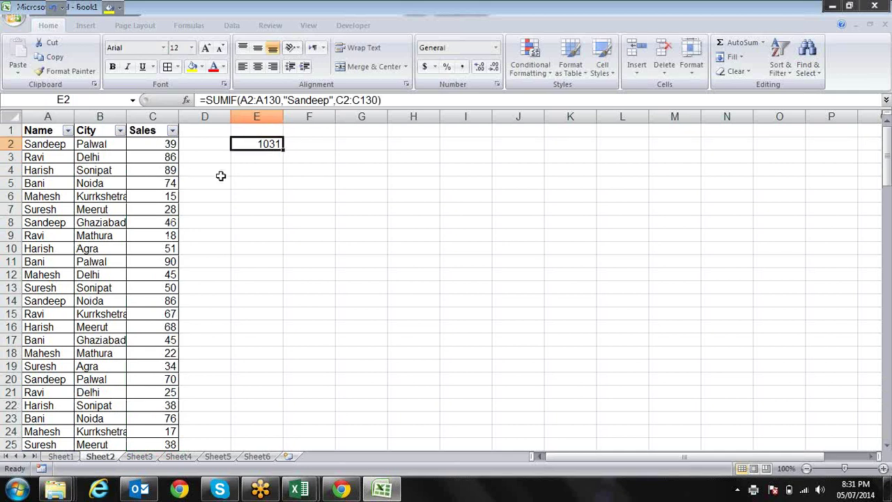
Cut the SUMIF formula from E2 and paste it into G2.
left_click(168, 145)
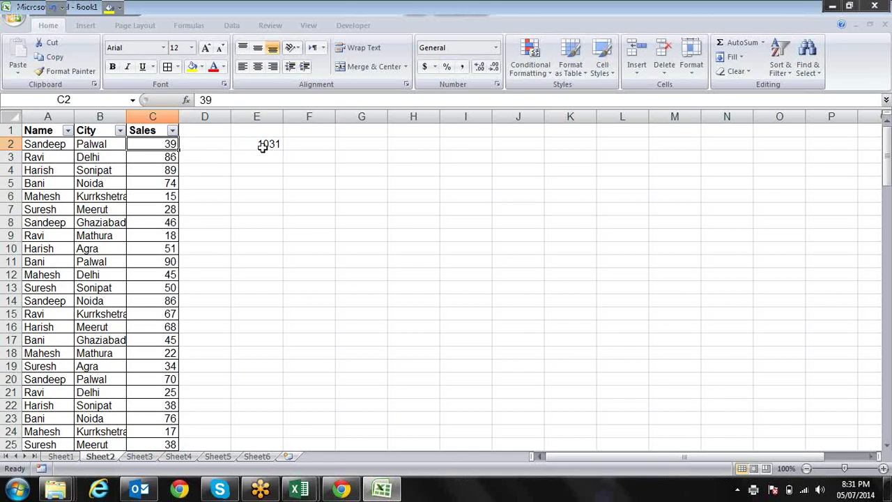
left_click(262, 146)
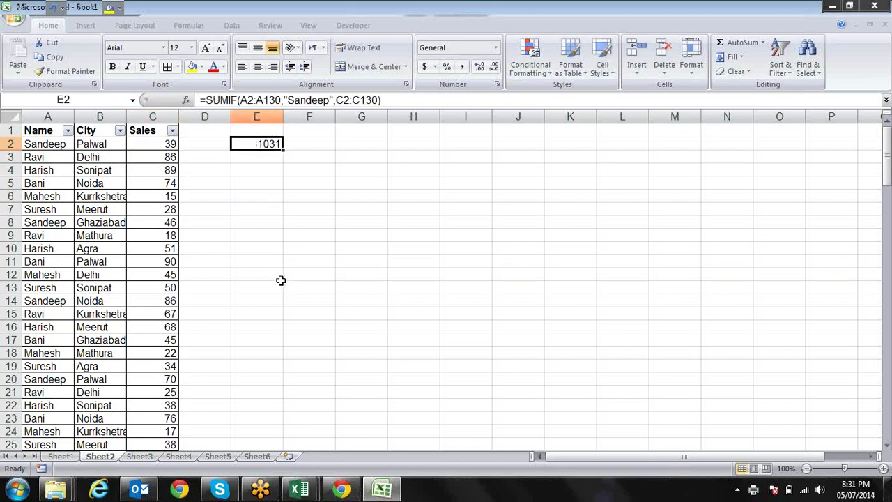
key("ctrl+x")
key("Right")
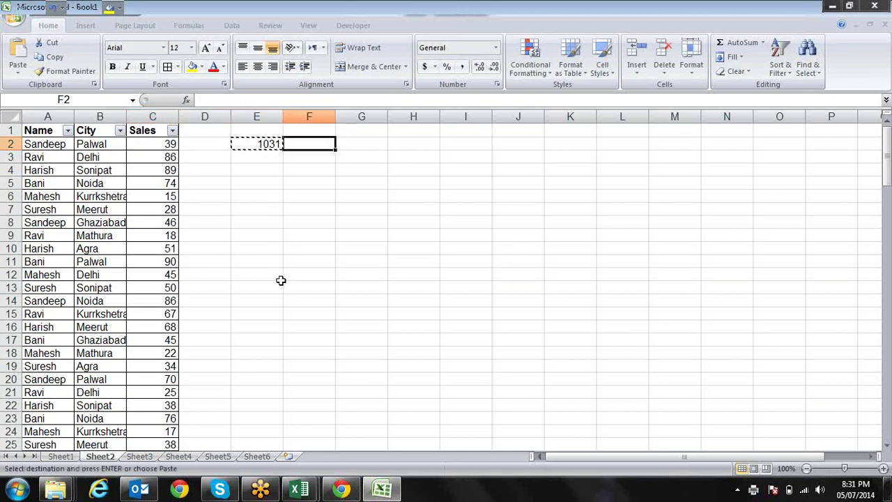
key("Right")
key("ctrl+v")
Type the label Sandeep in F2.
key("Left")
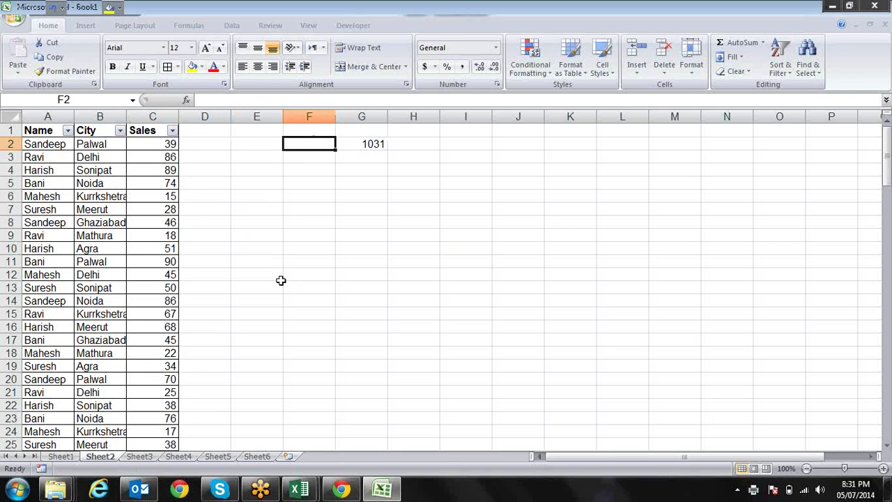
type("Sandeep")
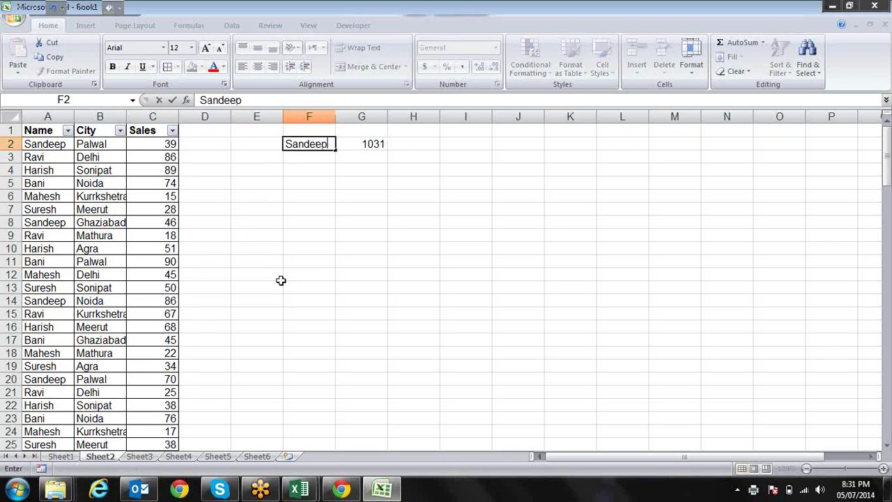
key("Right")
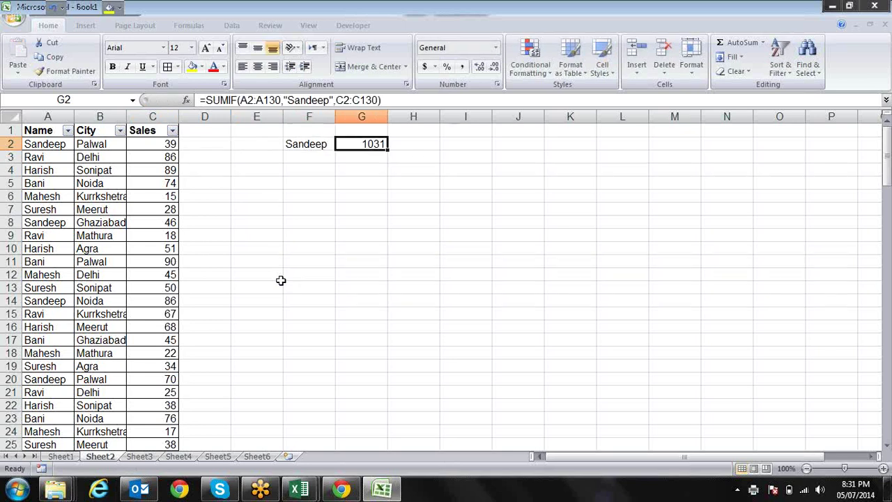
Move the 1031 SUMIF result from G2 to H2.
key("ctrl+x")
key("Right")
key("ctrl+v")
key("Left")
key("Left")
key("Left")
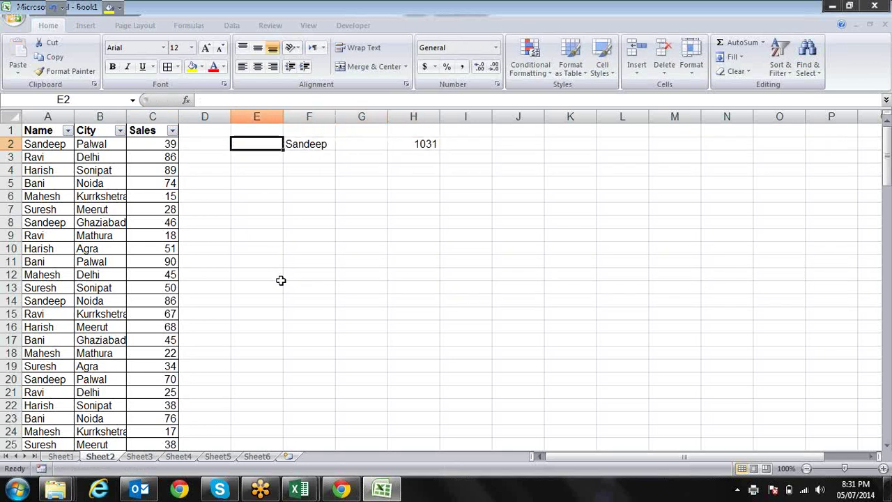
key("Left")
key("Left")
key("Left")
key("Left")
key("Up")
Copy the Name and City headers into F1:G1 and enter Palwal in G2.
key("shift+Right")
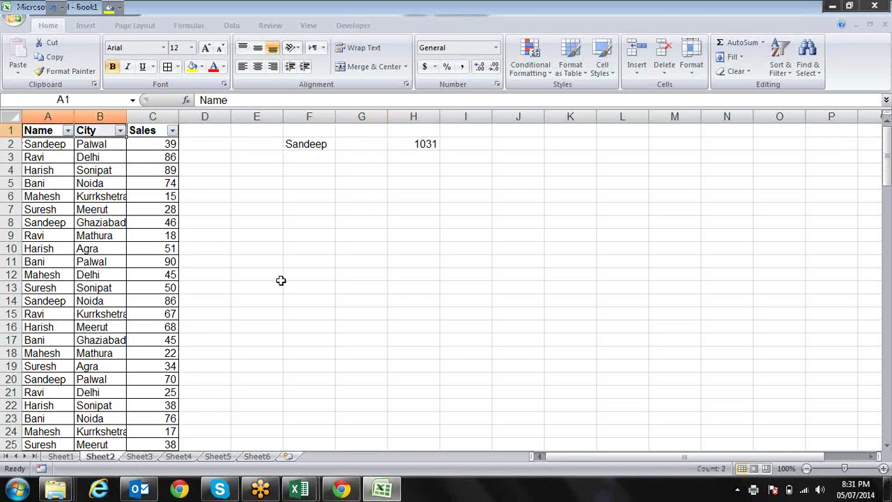
key("ctrl+c")
key("Right")
key("Right")
key("Right")
key("Right")
key("Right")
key("Return")
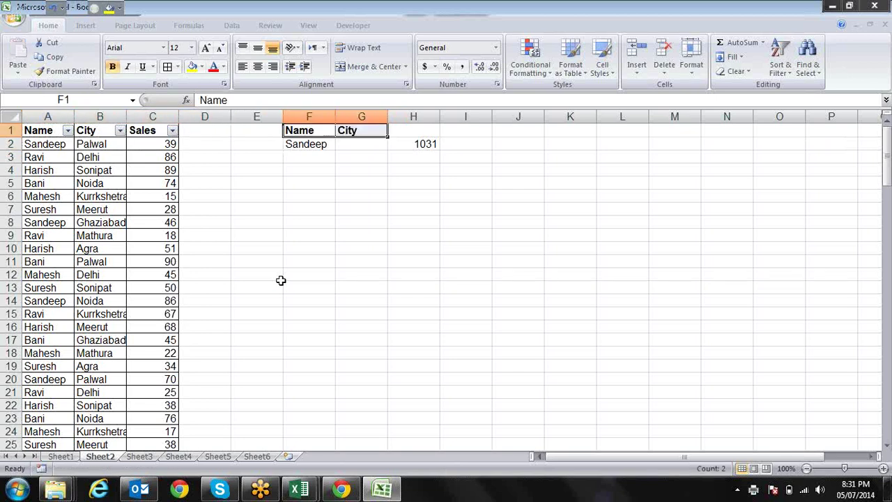
key("Down")
key("Right")
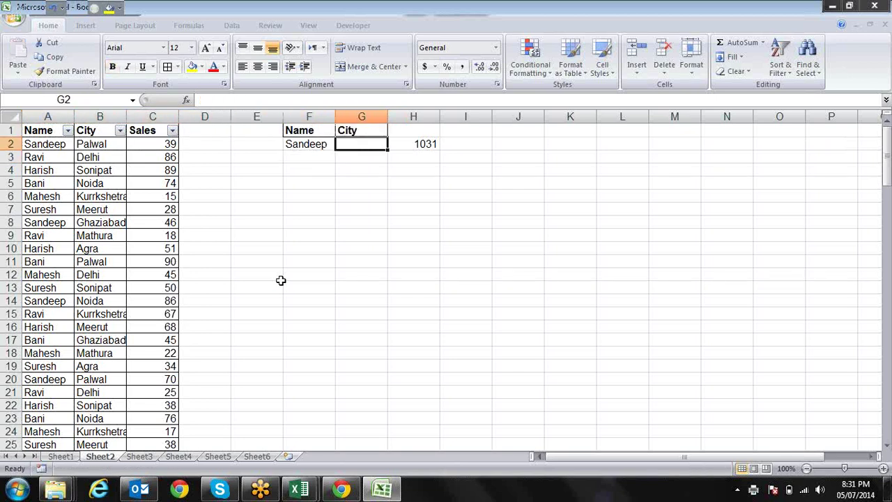
type("Palw")
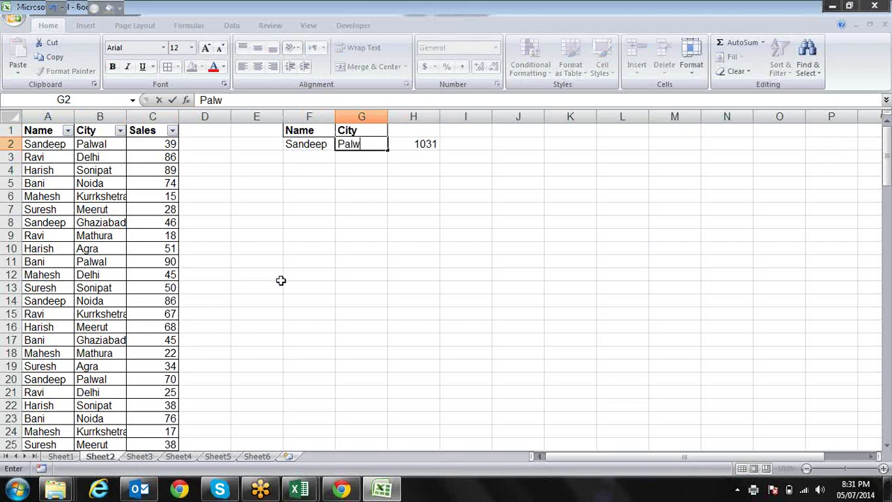
type("al")
key("Return")
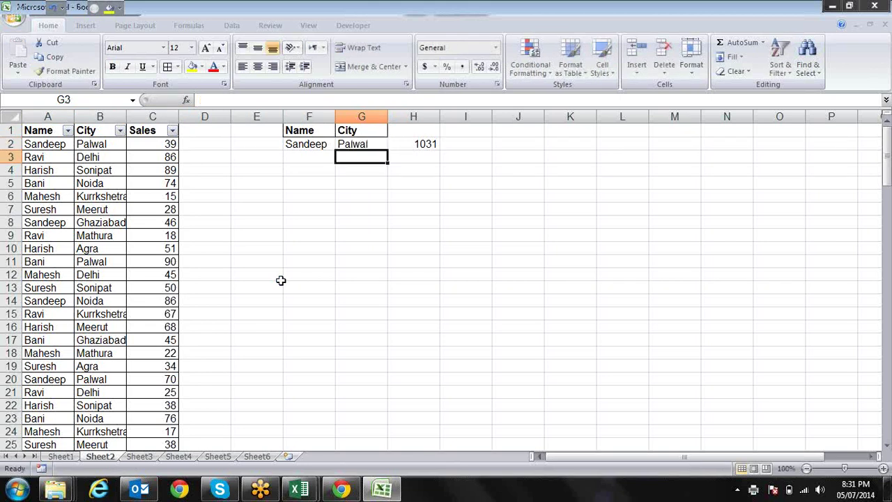
Inspect the SUMIF formula in H2 and commit it unchanged.
key("Up")
key("Right")
key("F2")
key("Left")
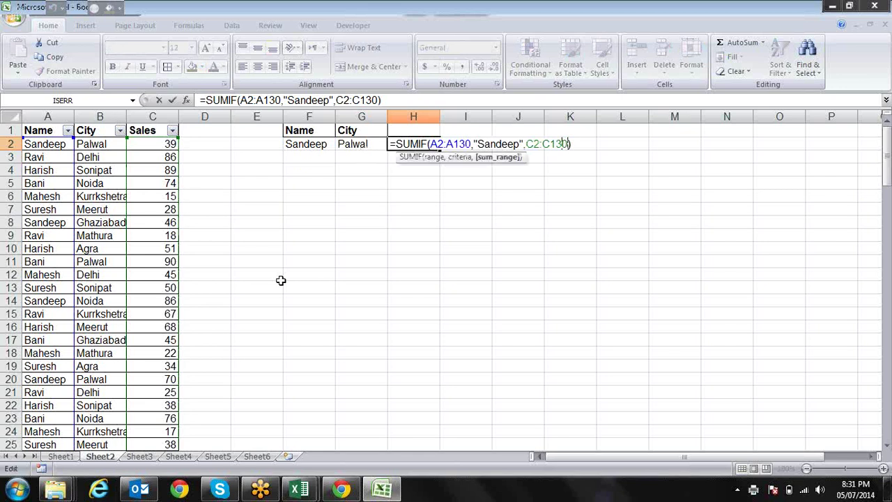
key("Left")
key("Left")
key("Left")
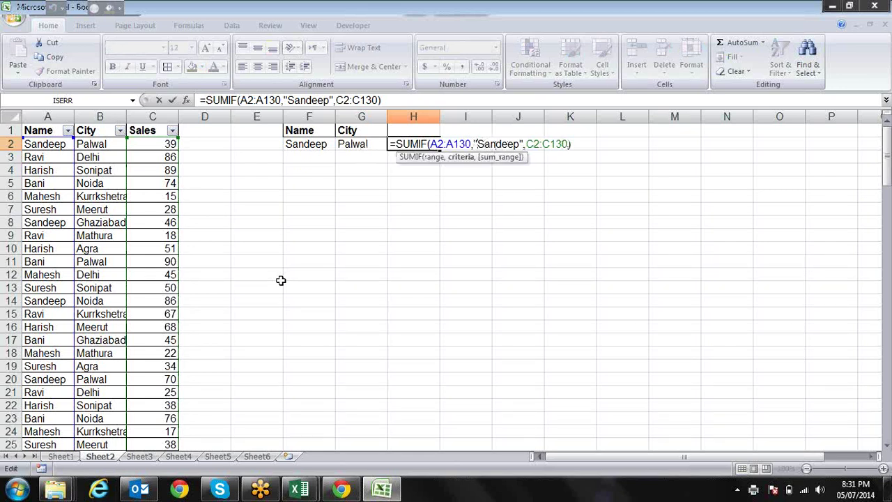
key("Return")
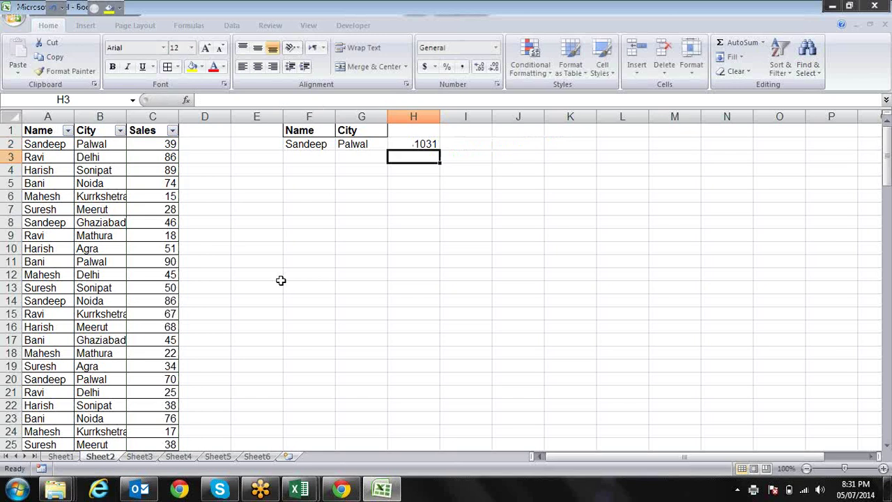
Start a SUMIFS in H3 summing column C where column A matches F2.
type("=su")
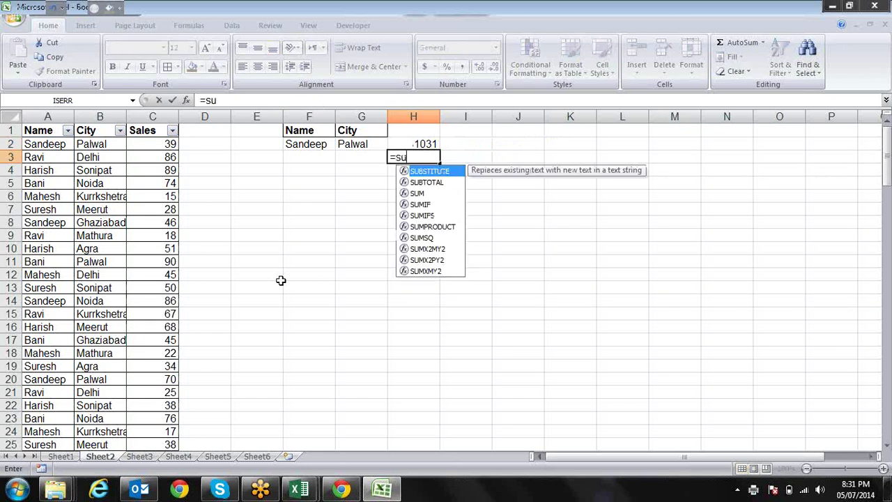
type("mif")
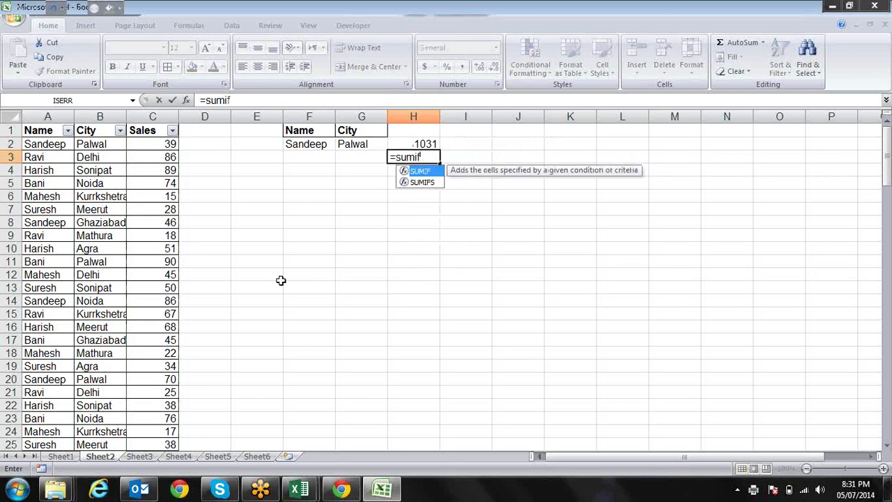
key("Down")
key("Tab")
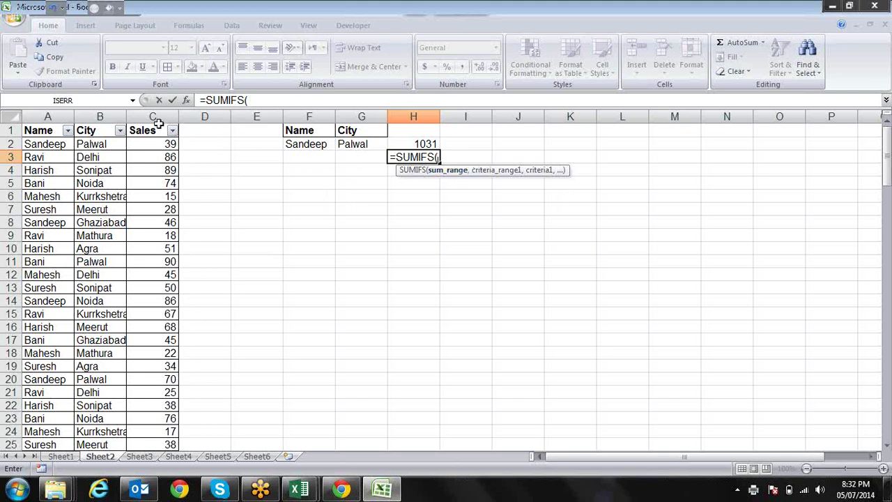
left_click(159, 116)
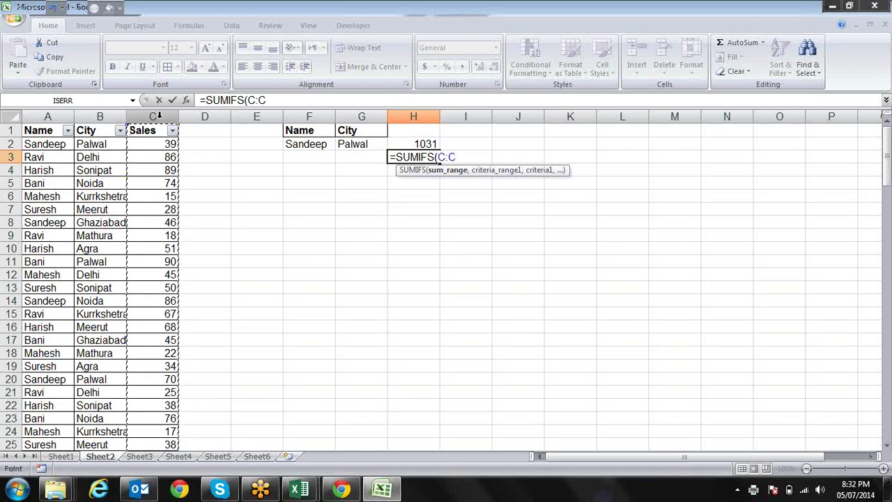
type(",")
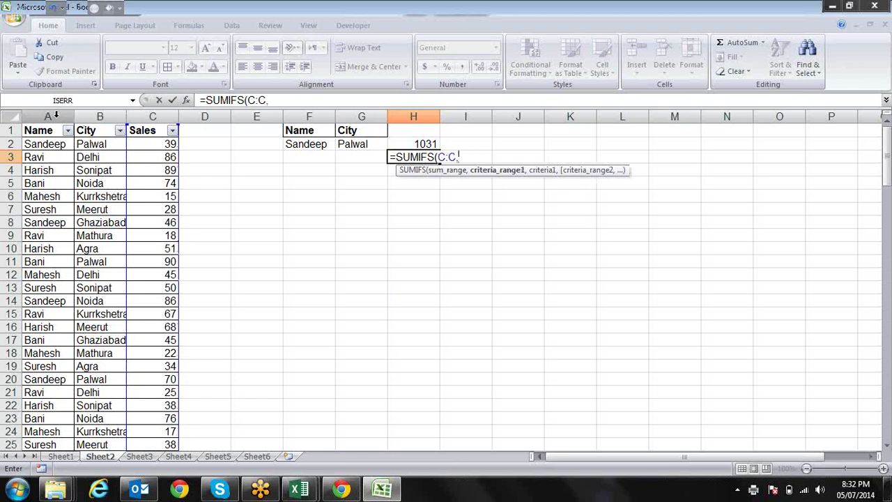
left_click(56, 116)
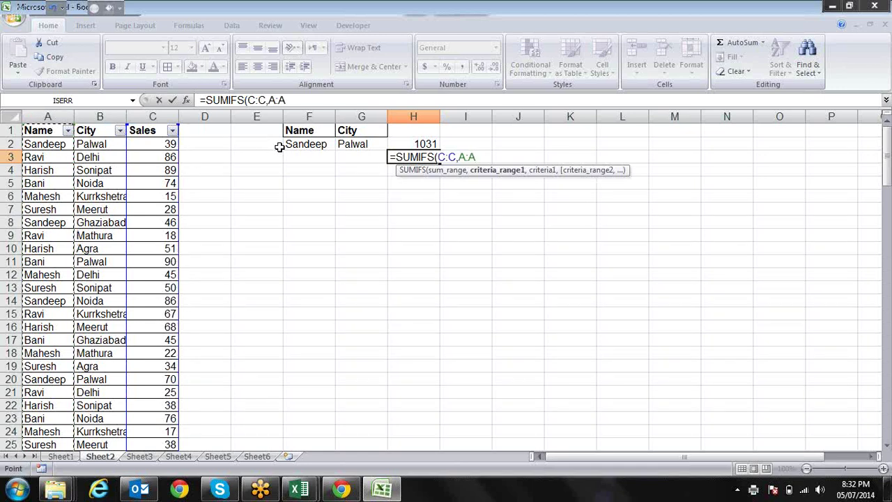
type(",")
left_click(307, 144)
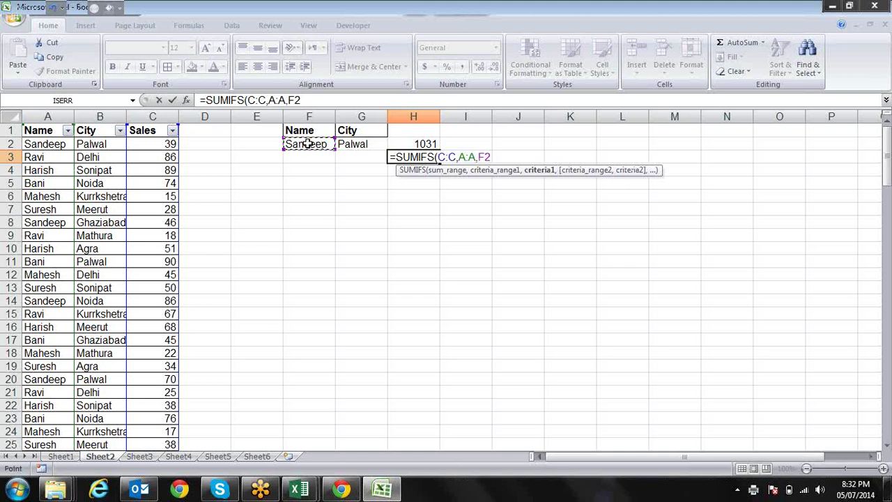
type(",")
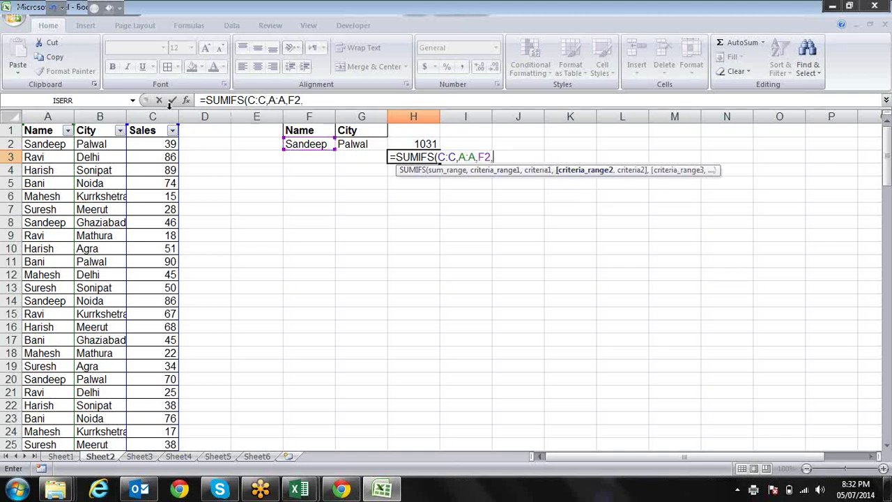
Add the City column B = G2 criterion, giving 340, and bold H3.
left_click(100, 115)
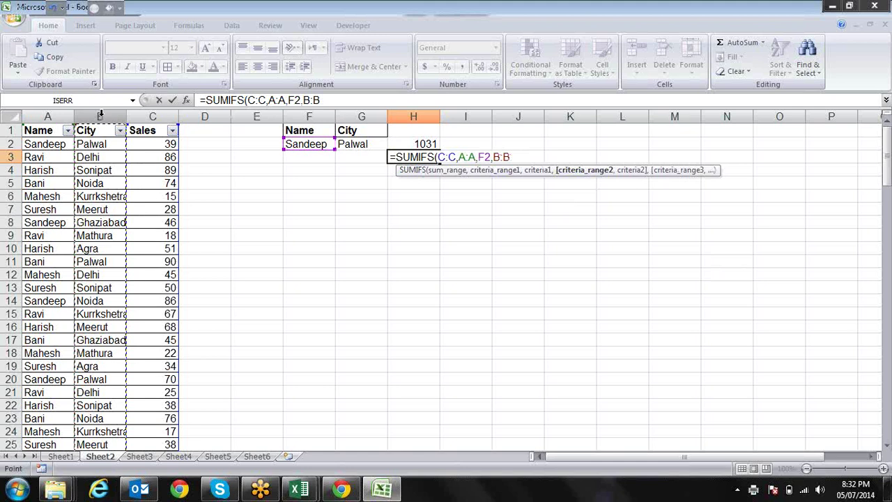
type(",")
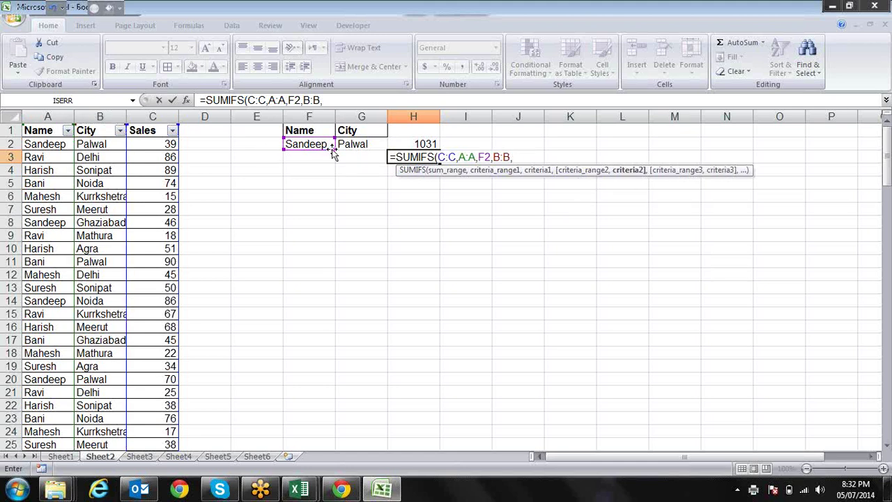
left_click(354, 143)
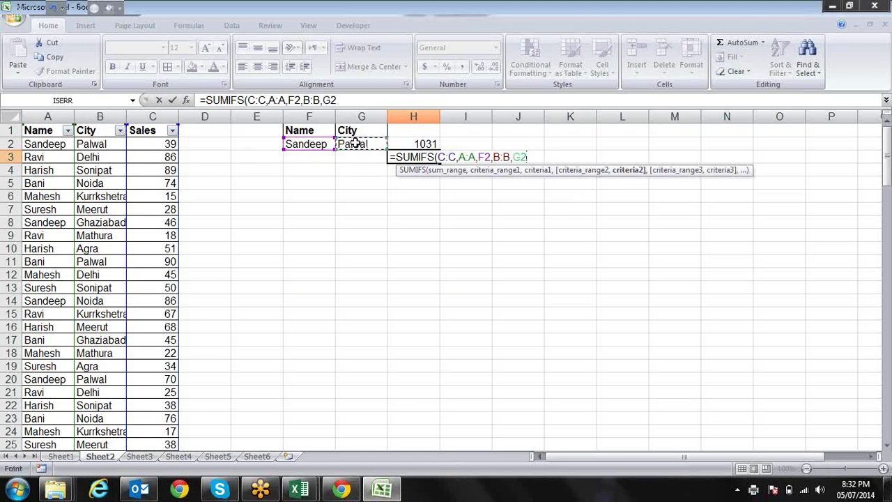
type(")")
key("Return")
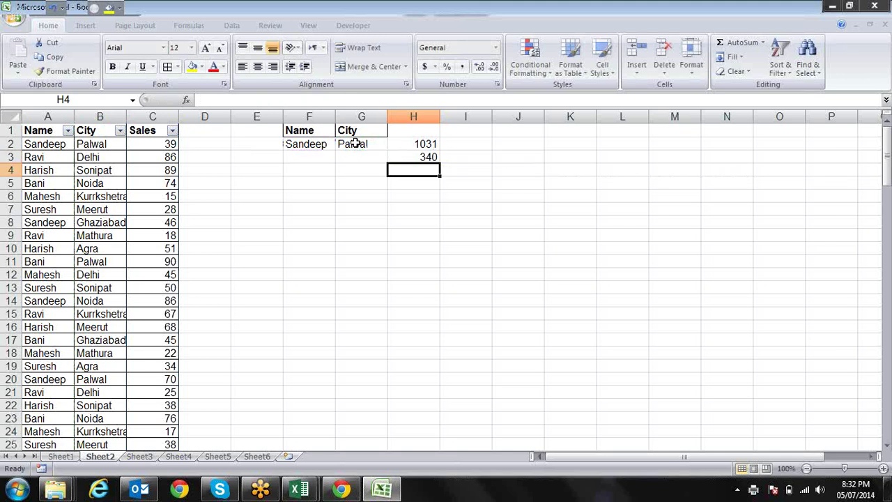
key("Up")
key("ctrl+b")
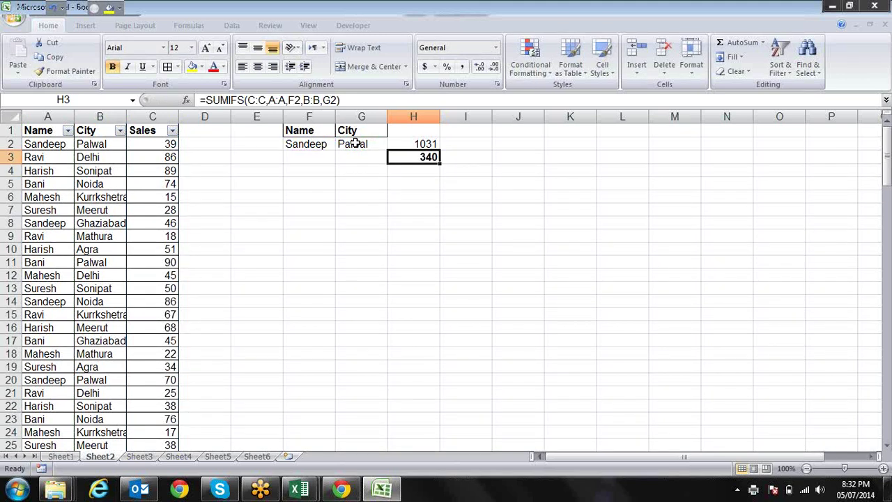
key("F2")
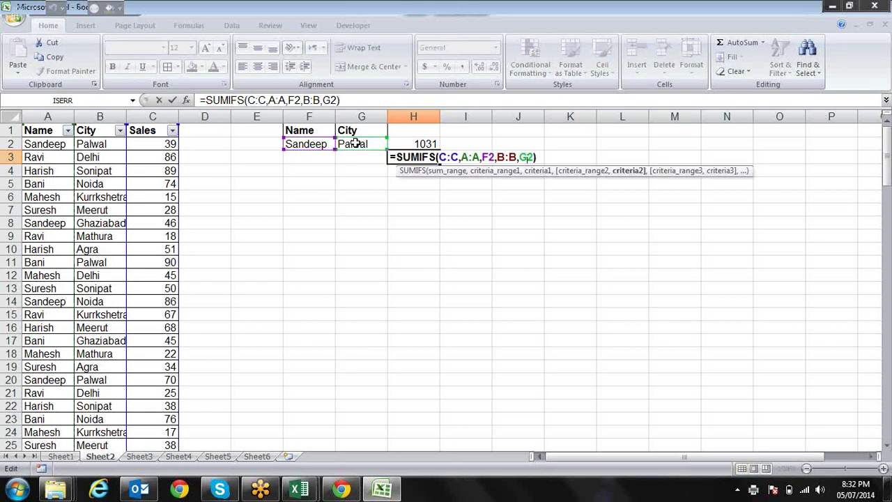
left_click(447, 172)
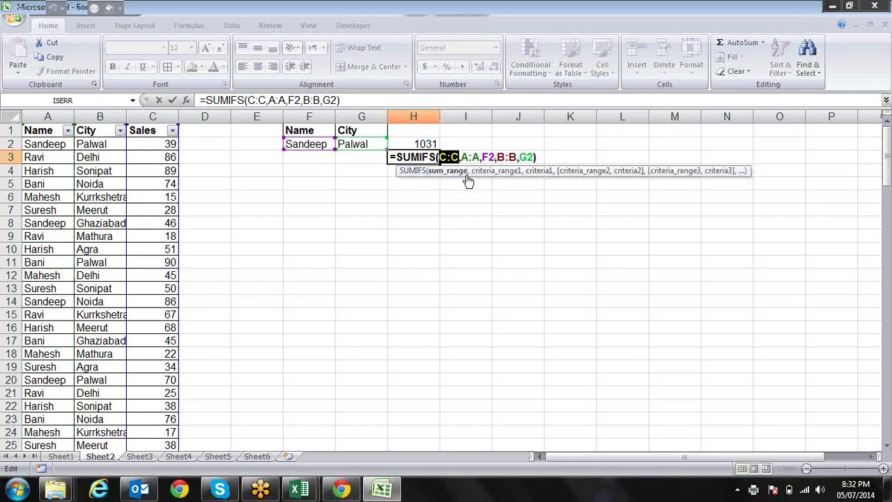
left_click(503, 171)
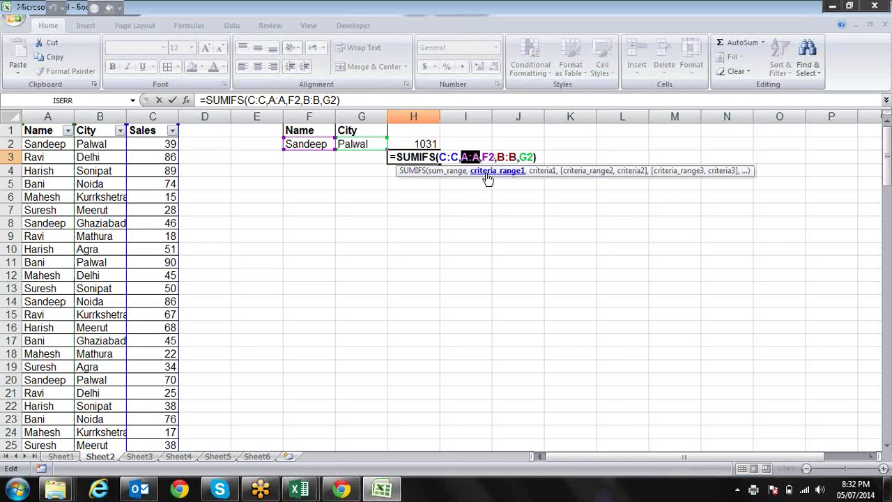
left_click(542, 175)
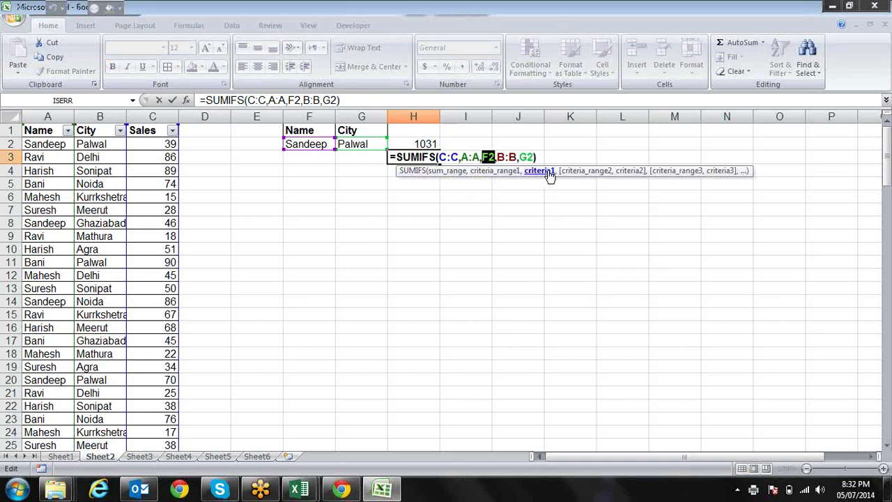
left_click(583, 172)
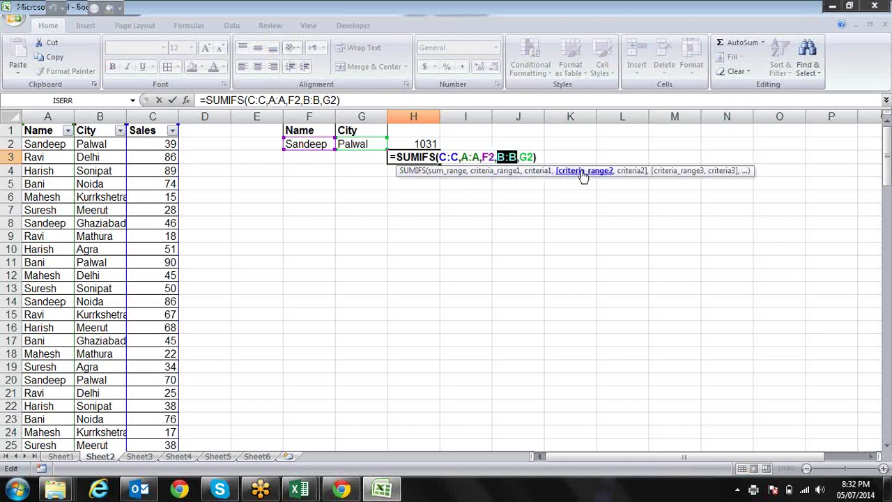
left_click(630, 171)
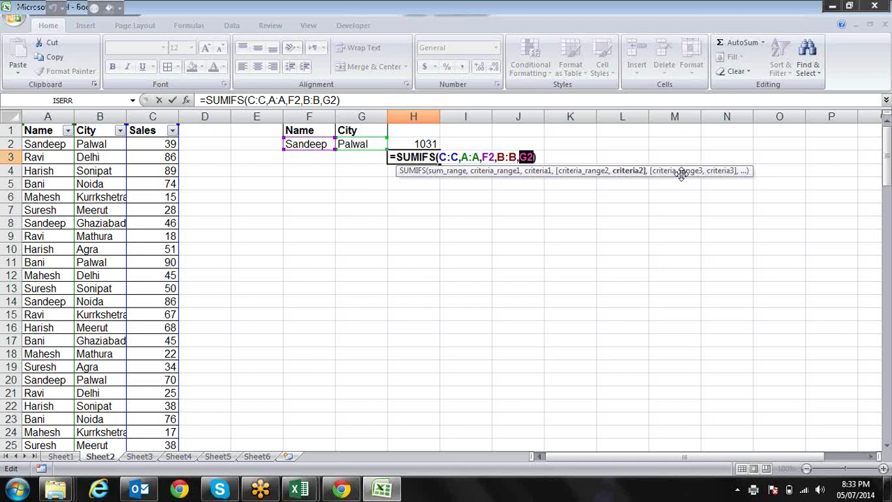
key("Return")
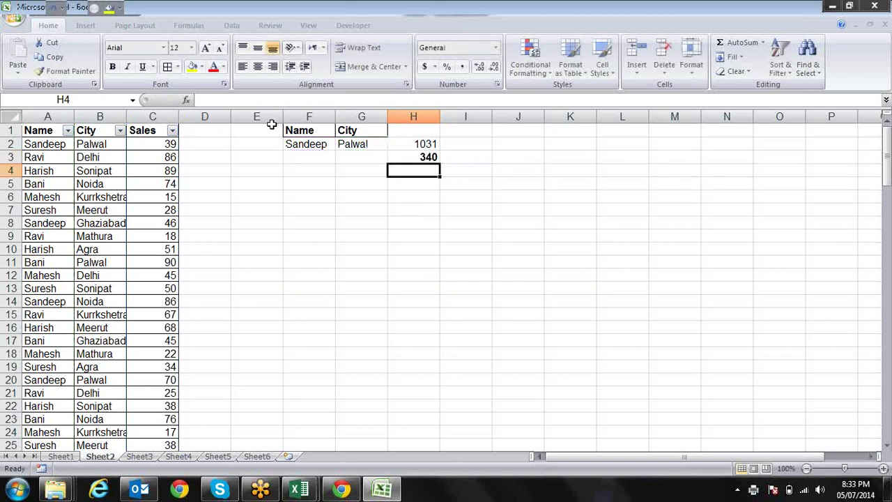
Browse the Formulas tab's Math & Trig list down to SUMPRODUCT, then close it.
left_click(271, 25)
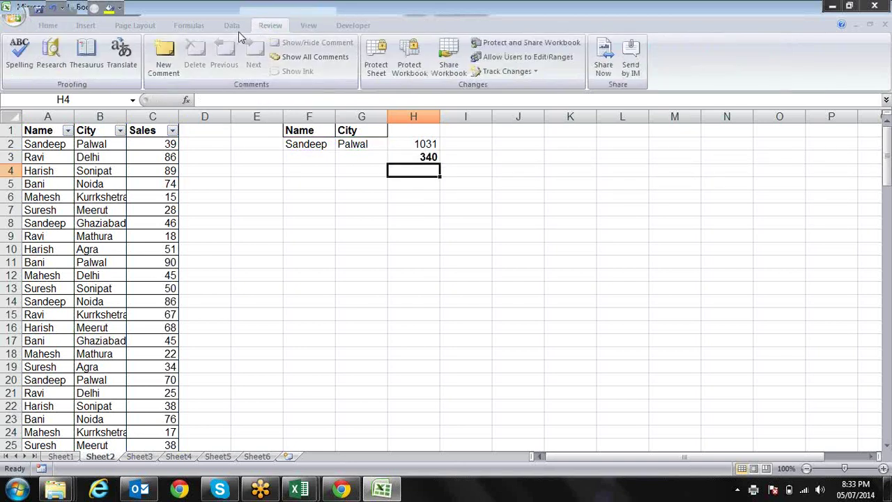
left_click(239, 28)
left_click(189, 26)
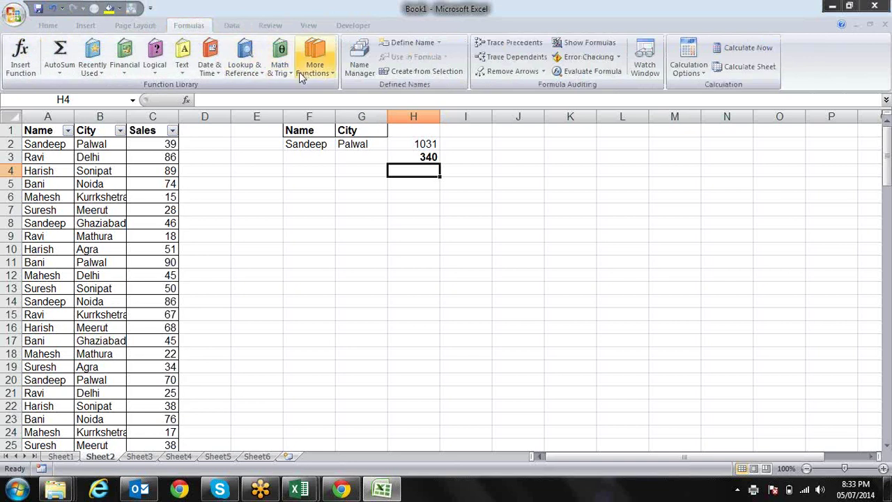
left_click(279, 69)
left_click_drag(366, 134, 361, 321)
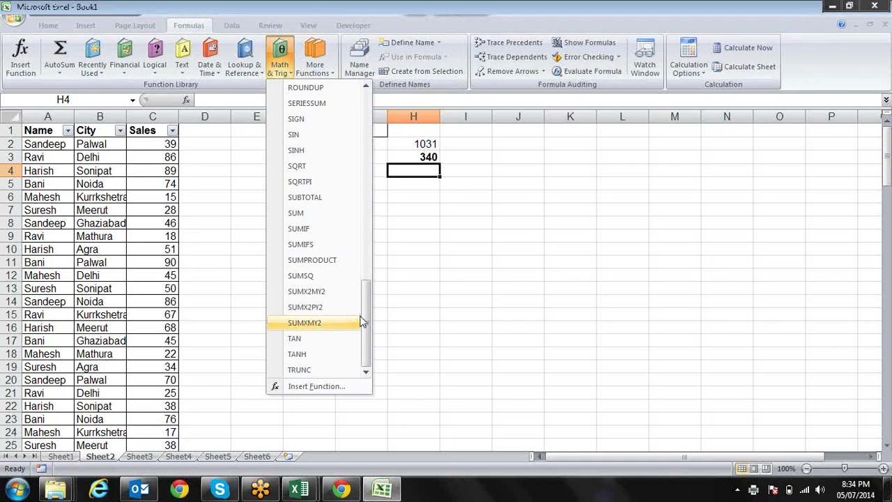
left_click(429, 279)
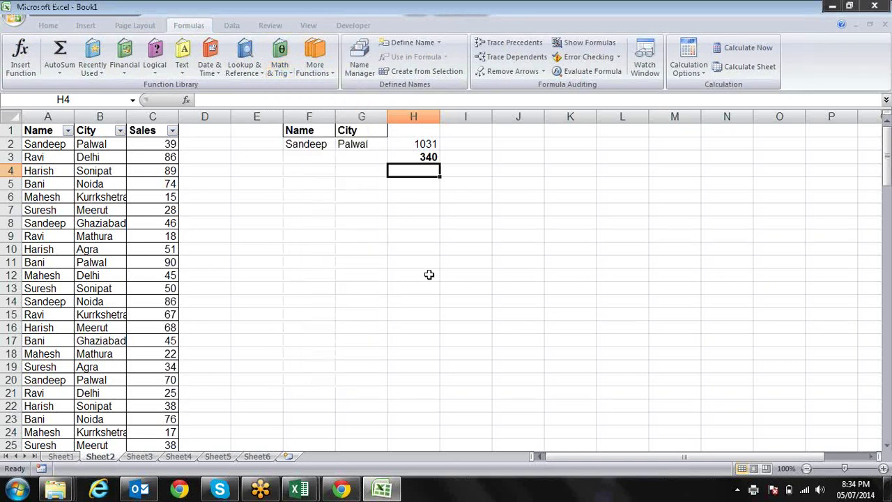
Rename C1 to Rate, add Qty in D1 and start the Amount header in E1.
key("Left")
key("Left")
key("Left")
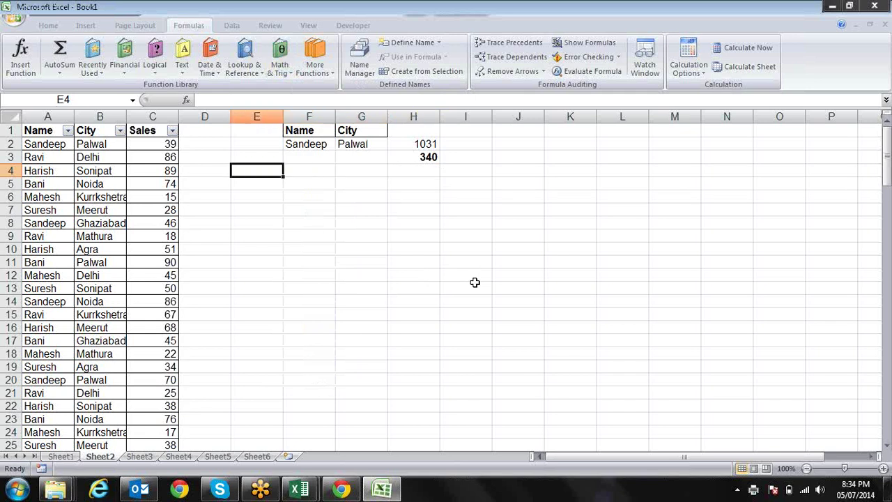
key("Left")
key("Up")
key("Up")
key("Up")
key("Left")
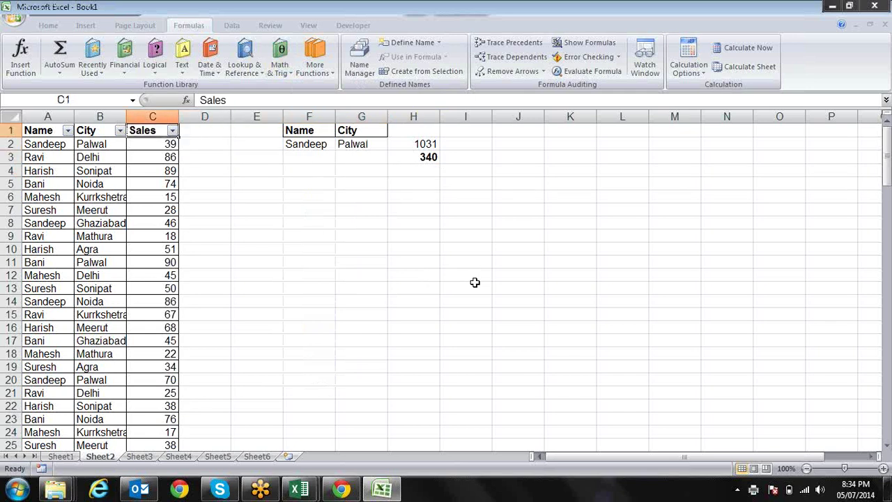
type("Rate")
key("Return")
key("Up")
key("Right")
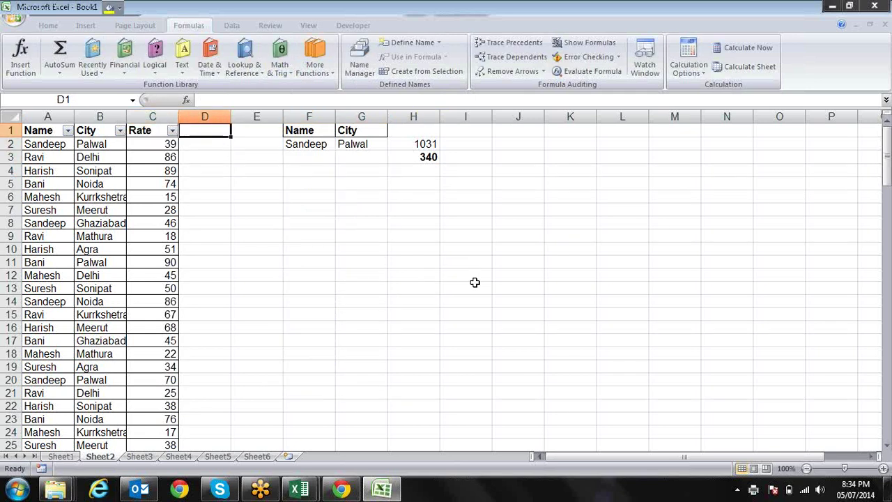
type("Qty")
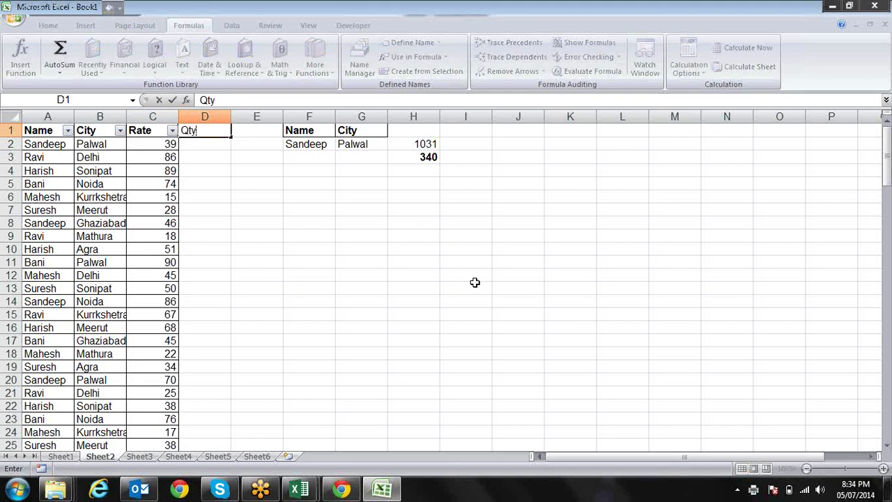
key("Tab")
type("Amk")
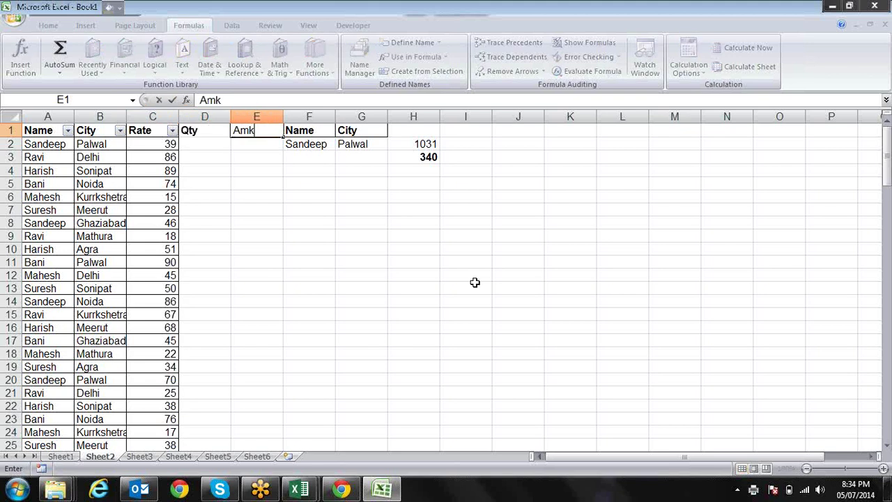
key("BackSpace")
Finish the Amount header and paste the Rate values copied from C17 downward into Qty starting at D2.
type("o")
type("unt")
key("Return")
key("Left")
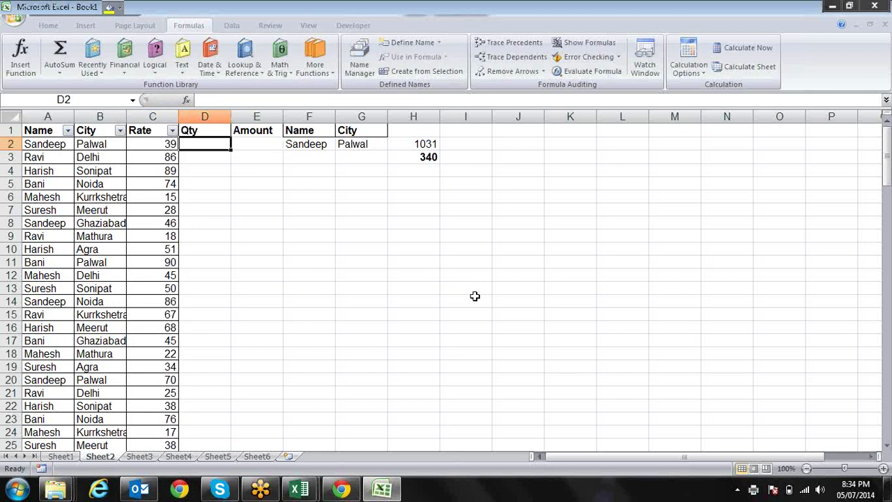
key("Left")
key("Down")
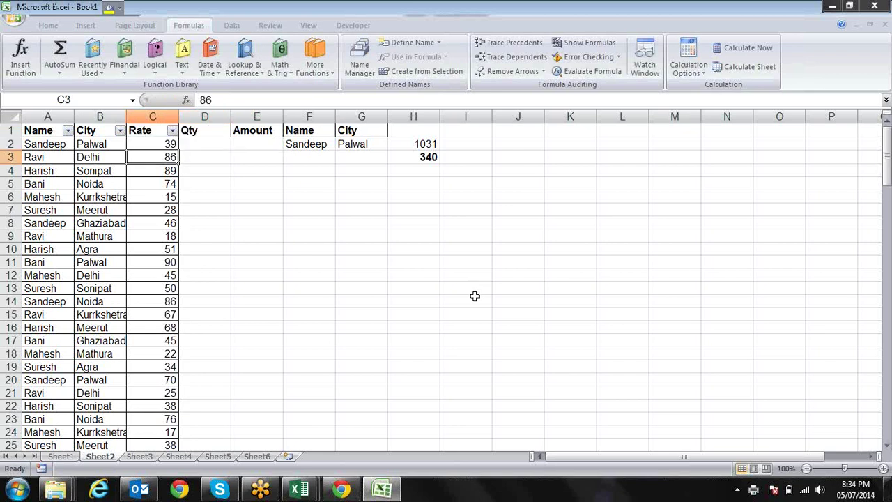
key("Down")
key("Down")
key("Down")
key("ctrl+shift+Down")
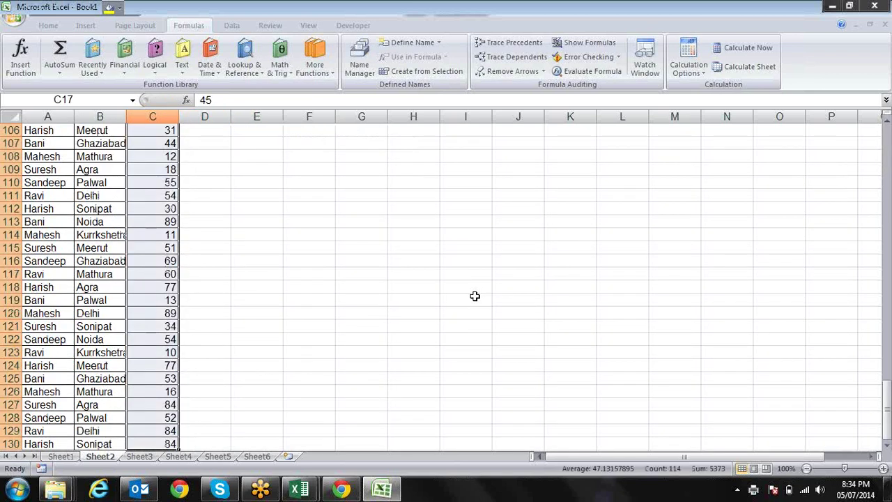
key("ctrl+c")
key("Up")
key("ctrl+Up")
key("Down")
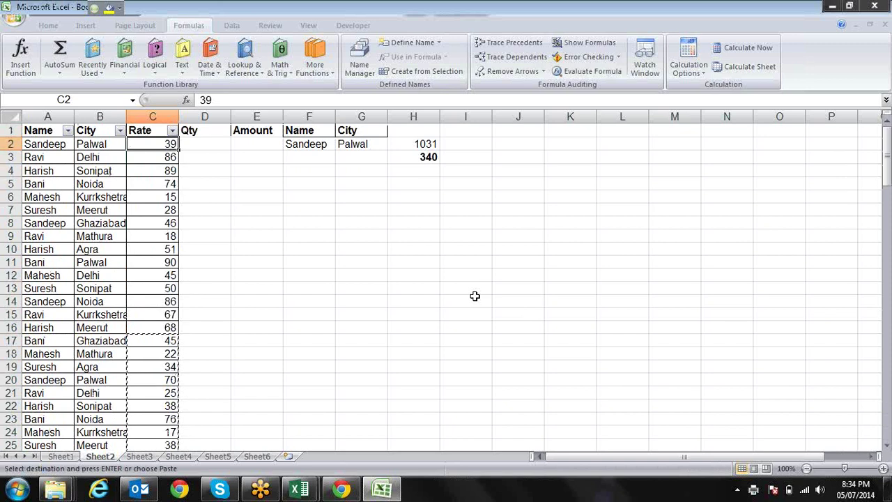
key("Down")
key("Up")
key("Right")
key("Return")
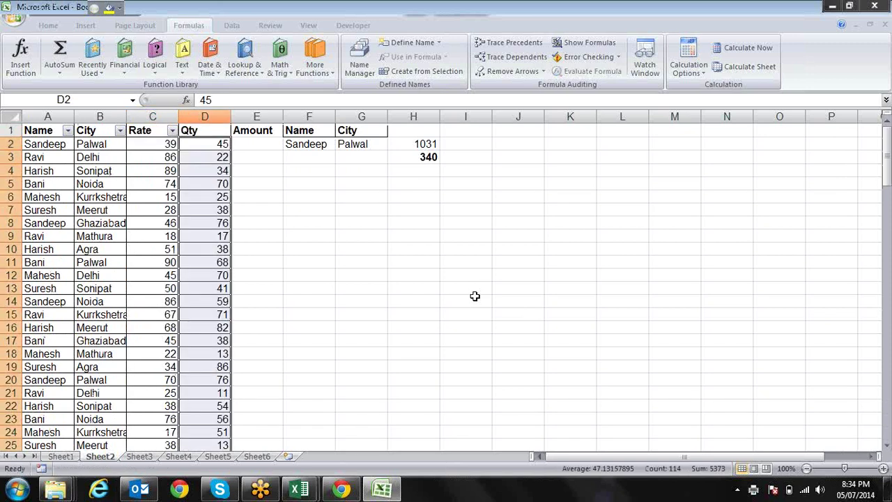
Clear all leftover table rows from row 11 through row 130 below the nine data rows.
key("Down")
key("ctrl+Down")
key("Down")
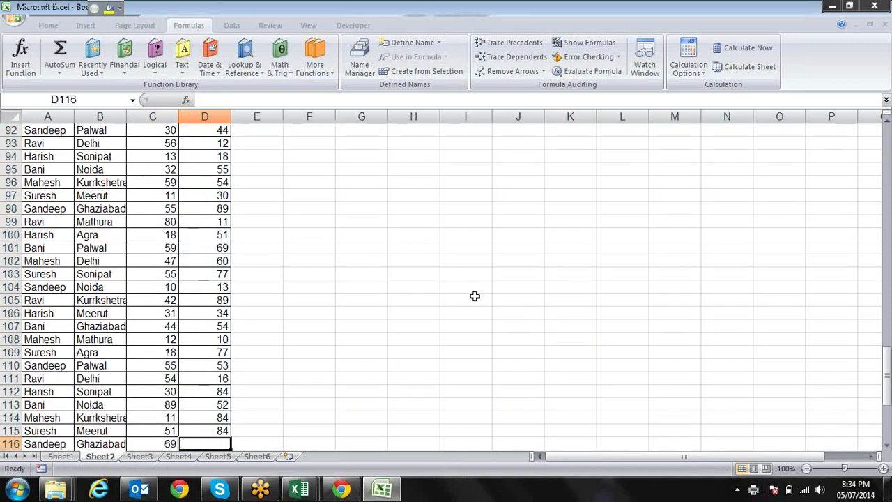
key("Up")
key("shift+Up")
key("ctrl+Up")
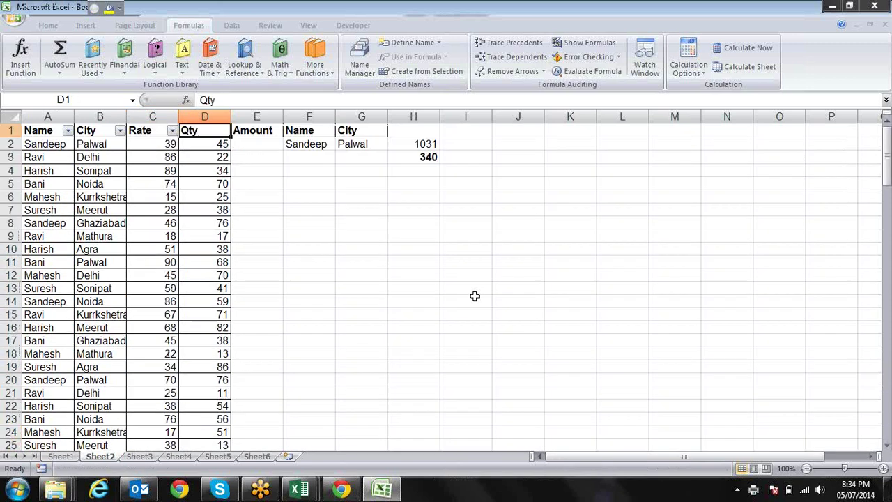
key("Down")
key("Down")
key("Down")
key("Left")
key("Left")
key("Left")
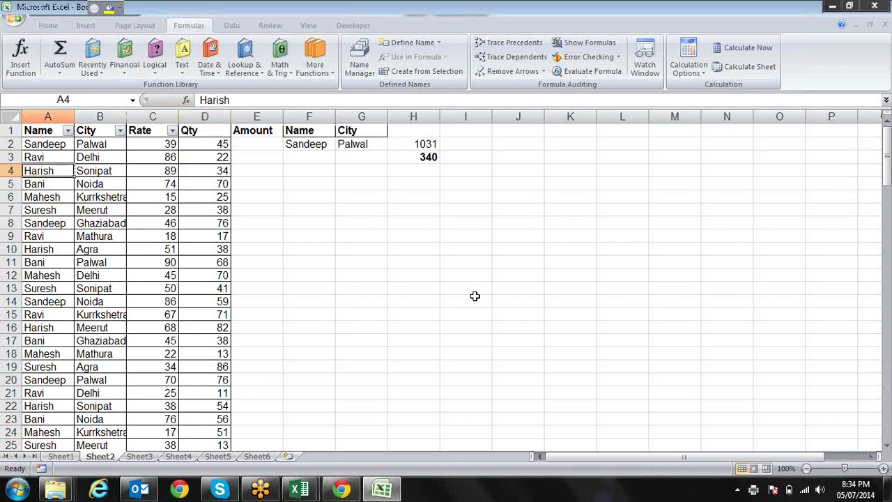
key("Down")
key("Down")
key("Down")
key("Down")
key("Up")
key("Up")
key("Up")
key("ctrl+shift+Right")
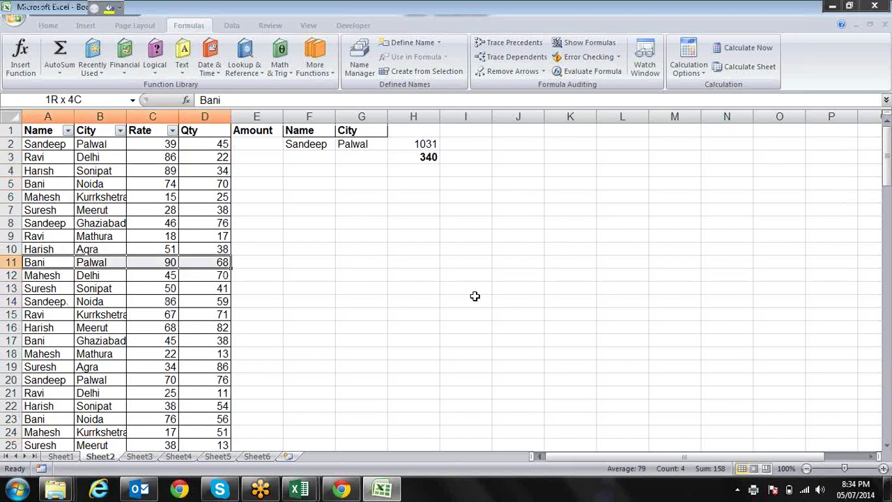
key("ctrl+shift+Down")
key("ctrl+BackSpace")
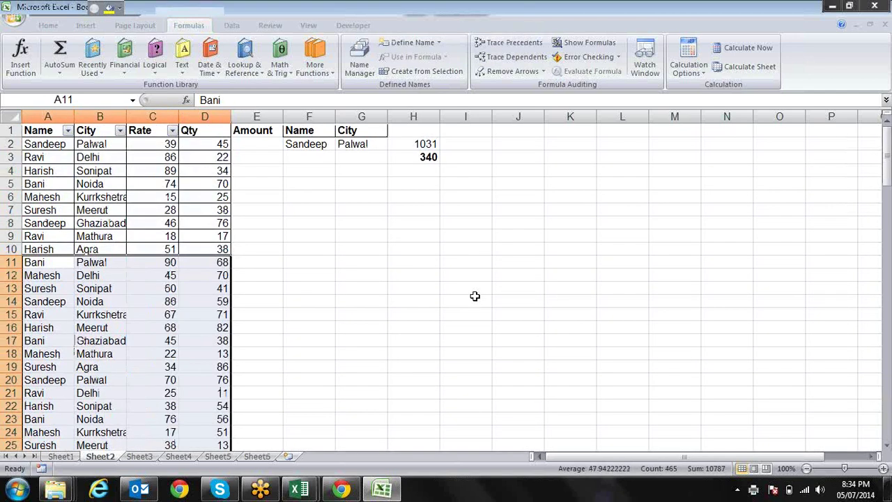
key("Delete")
key("Up")
key("Up")
key("Up")
key("Up")
Clear the leftover Name/City lookup block F1:H3 to the right of the table.
key("Right")
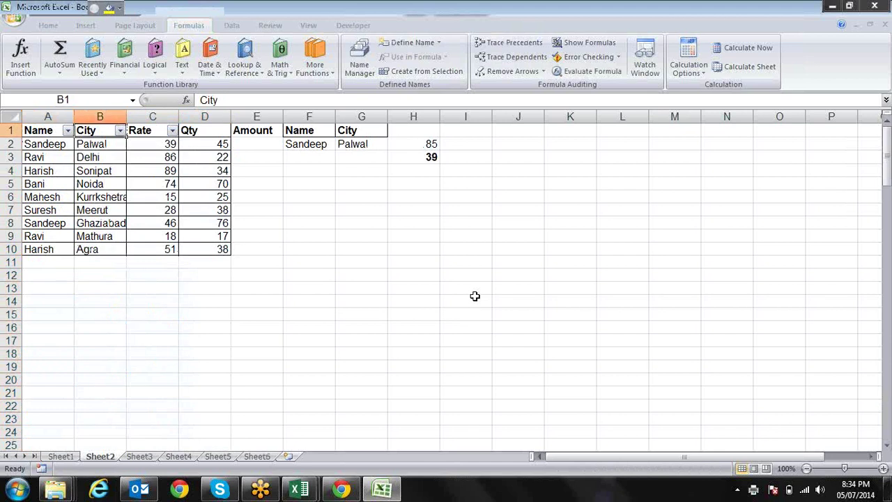
key("Right")
key("Right")
key("Right")
key("Left")
key("Left")
key("shift+Right")
key("shift+Right")
key("shift+Right")
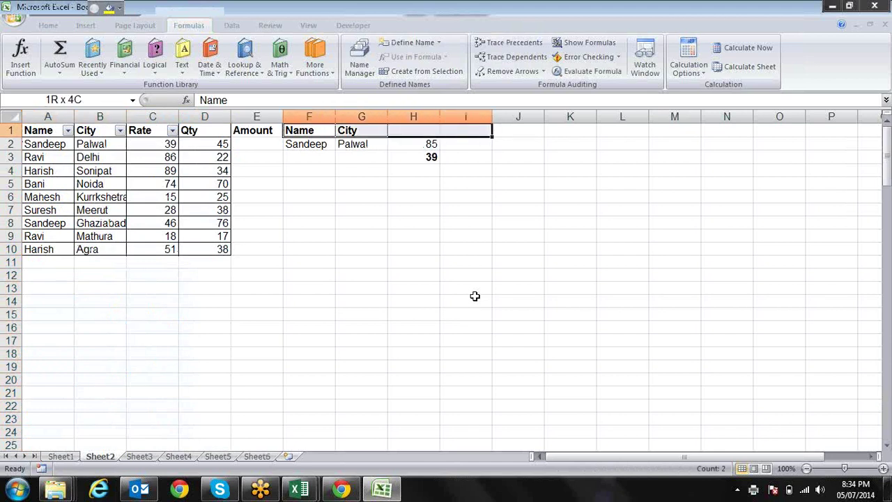
key("shift+Down")
key("shift+Down")
key("Delete")
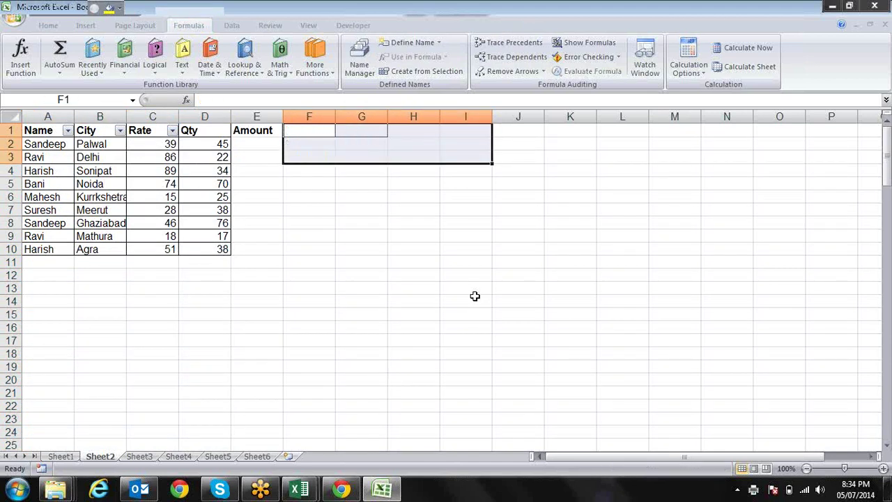
key("ctrl+Home")
key("Right")
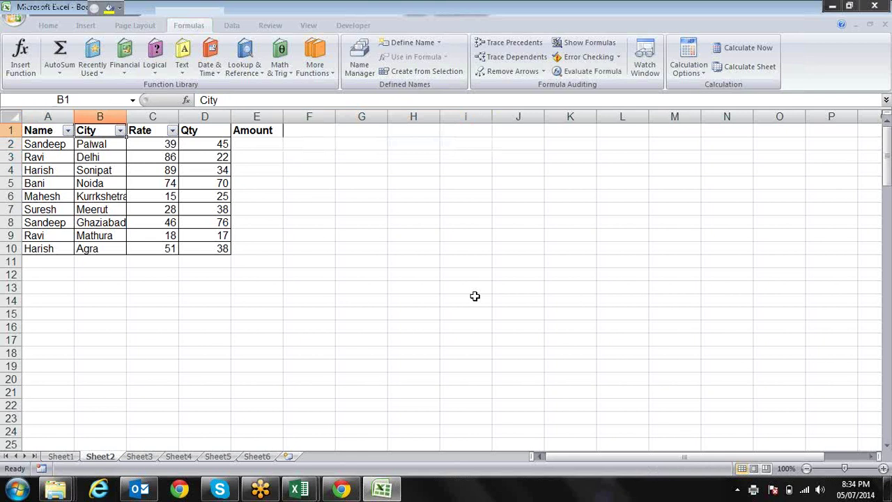
Enter =C2*D2 in E2 and fill it down the Amount column to E10.
left_click(267, 143)
type("=")
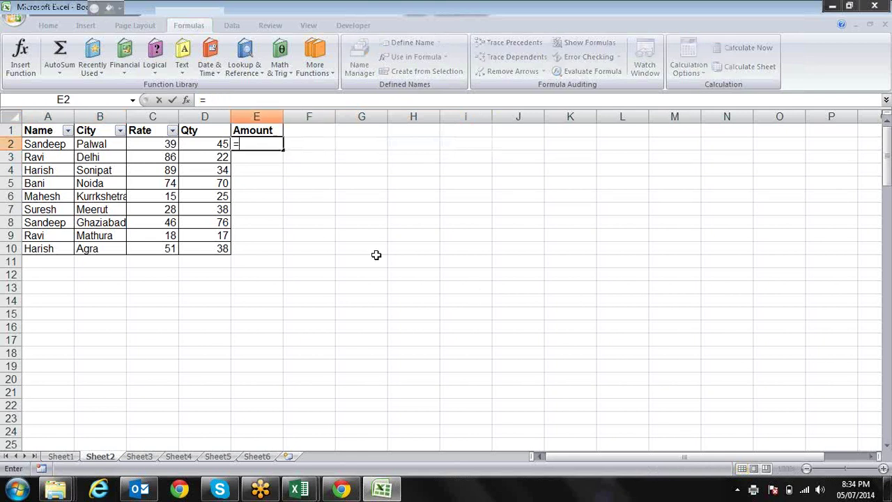
key("Left")
key("Left")
type("*")
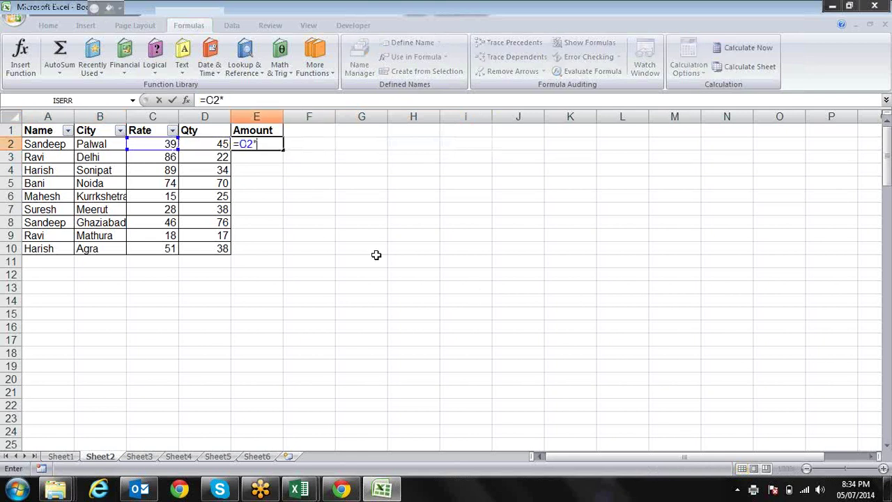
key("Left")
key("Return")
key("Up")
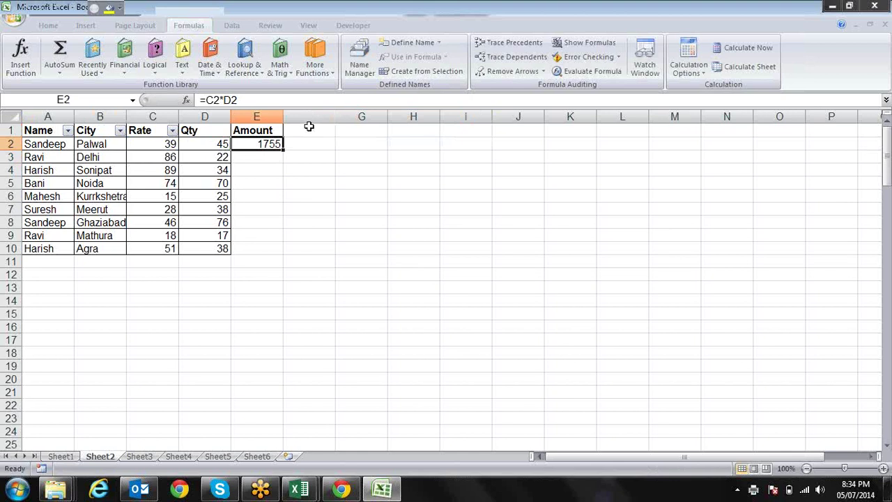
left_click_drag(283, 150, 290, 255)
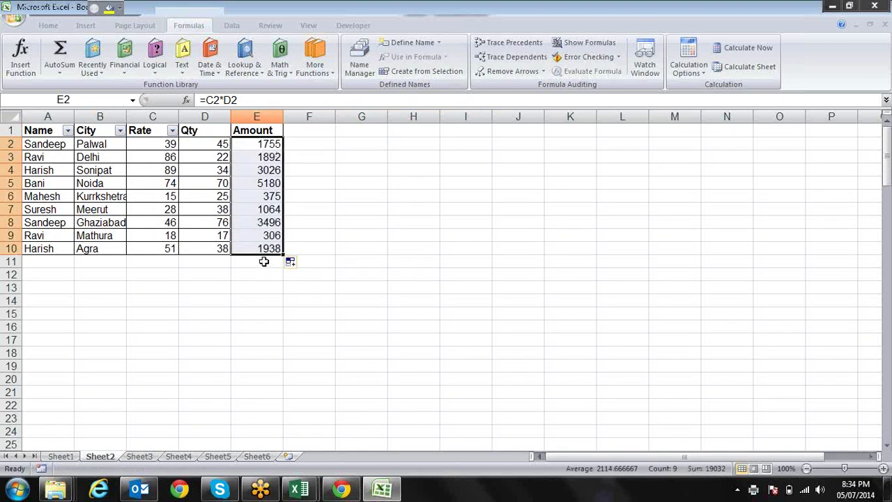
Total the Amount column in E11 with =SUM(E2:E10), showing 19032 in bold.
left_click(261, 260)
key("alt+equal")
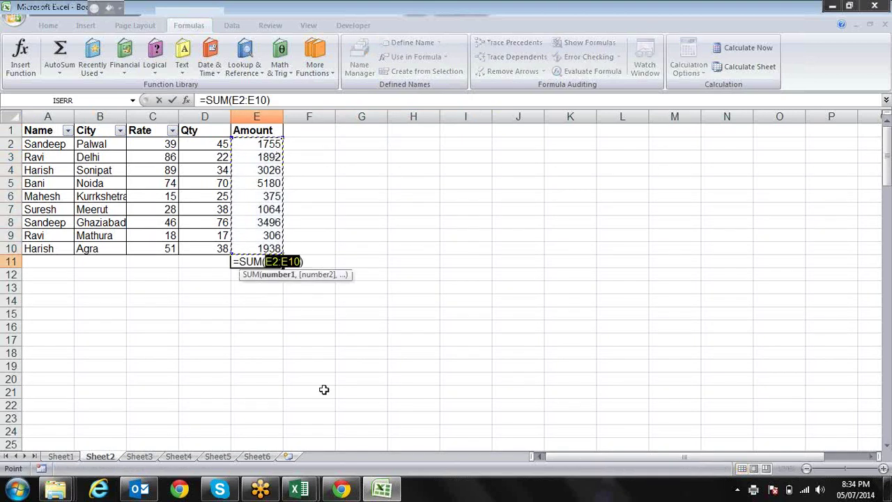
key("Return")
key("Up")
key("ctrl+b")
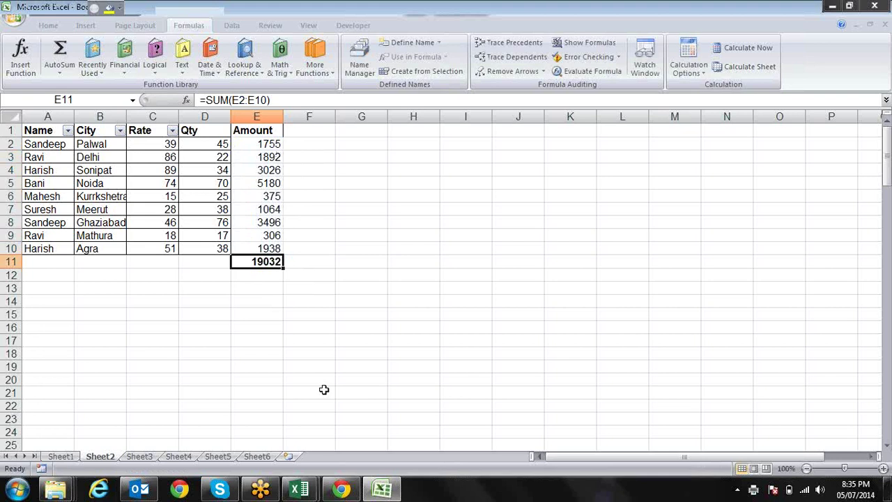
key("Up")
key("Up")
key("Up")
key("Up")
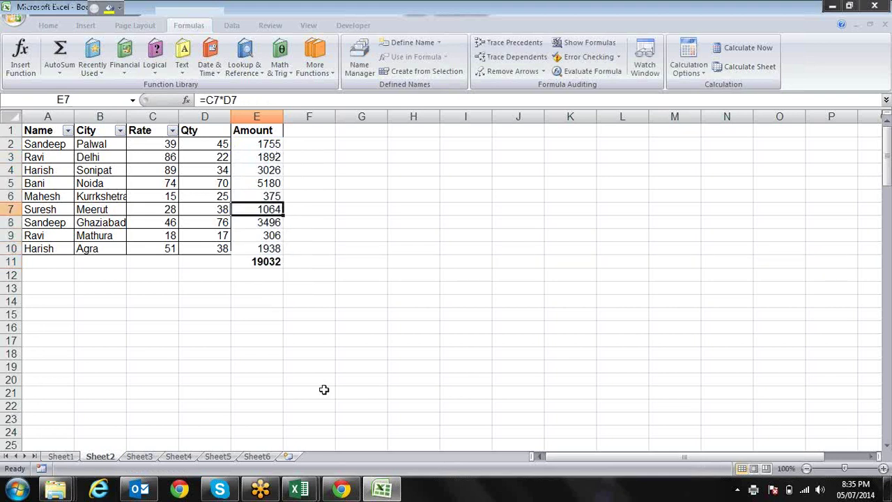
key("Down")
key("Down")
key("Down")
key("Down")
key("Left")
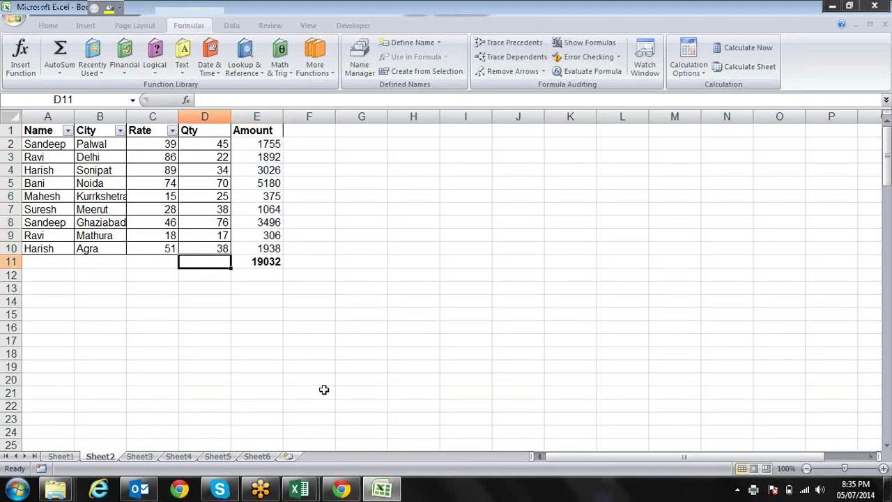
key("Left")
key("Down")
key("Left")
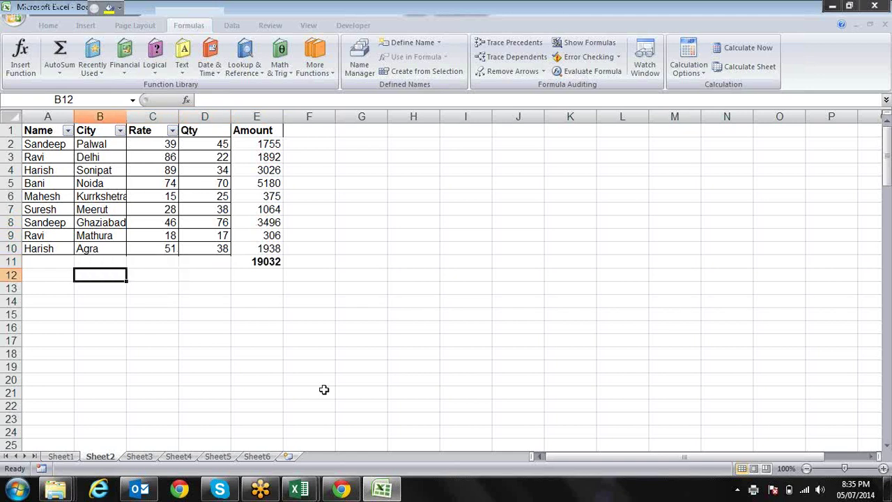
Enter =SUMPRODUCT(C2:C10,D2:D10) in B12 and make its 19032 result bold.
type("=")
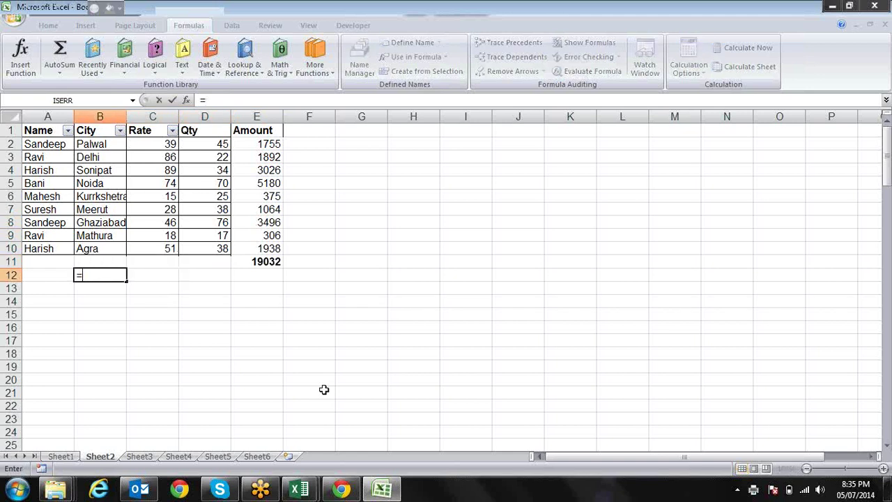
type("sum")
key("Down")
key("Down")
key("Down")
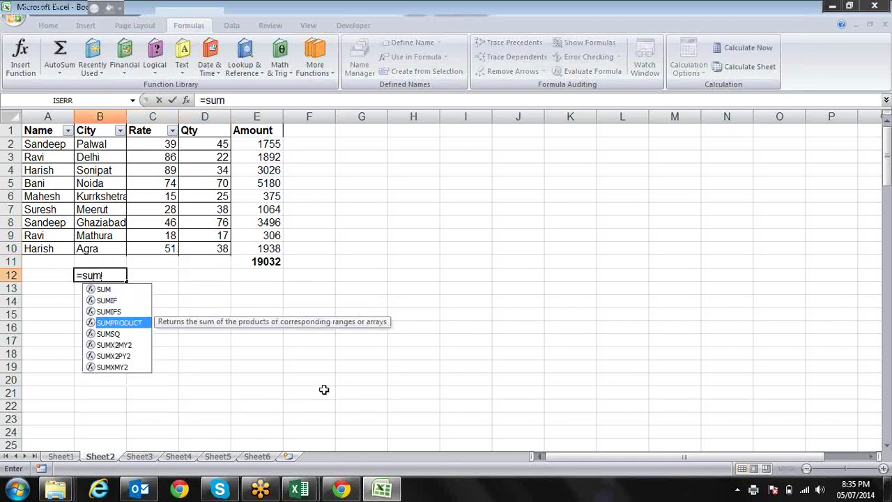
key("Tab")
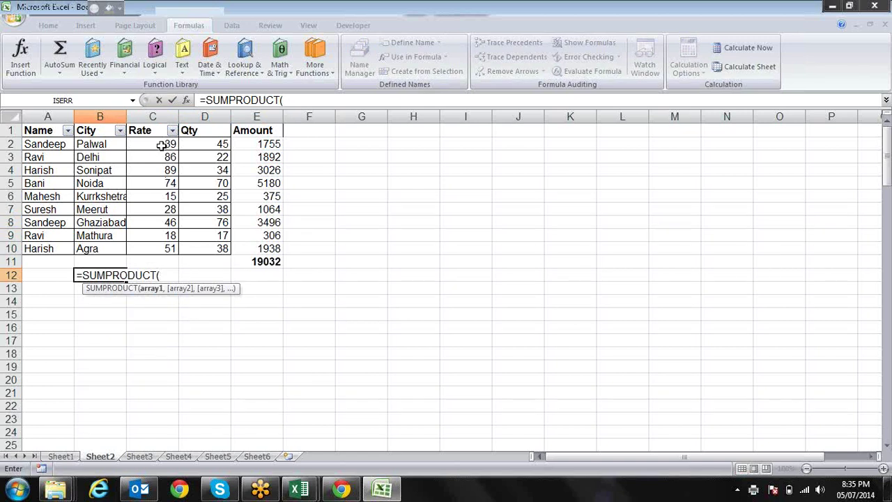
left_click_drag(161, 145, 170, 252)
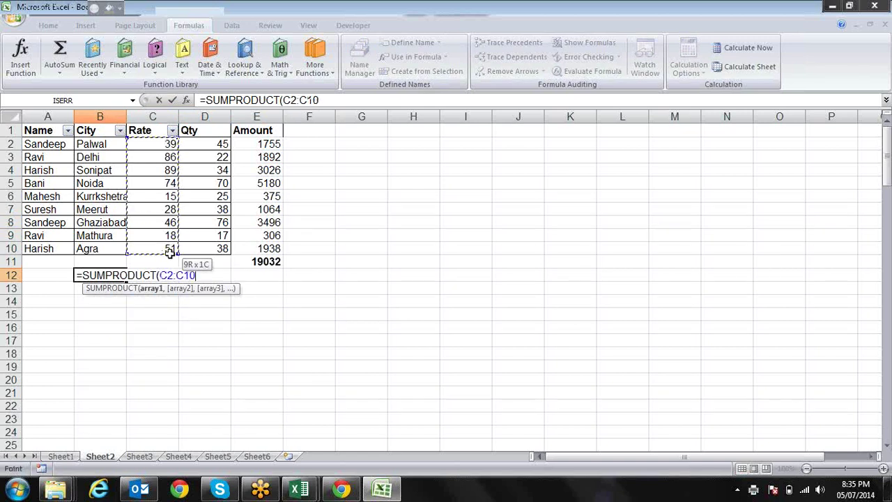
type(",")
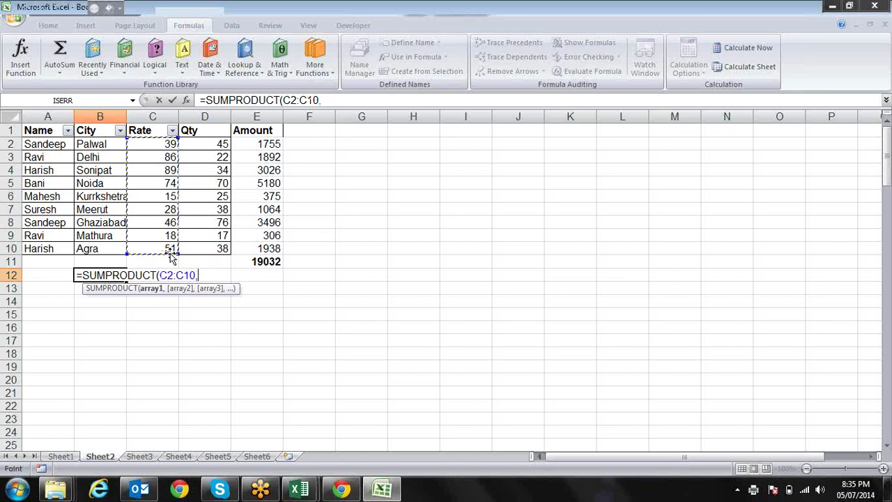
left_click_drag(207, 144, 209, 247)
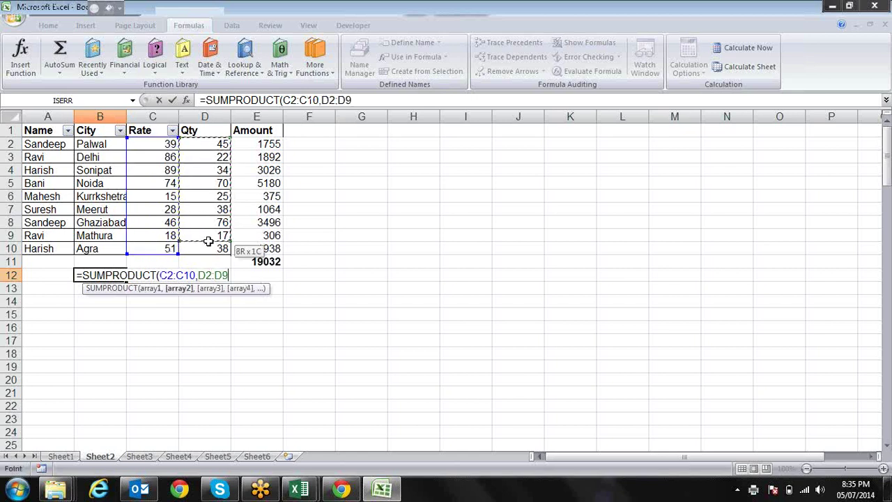
type(")")
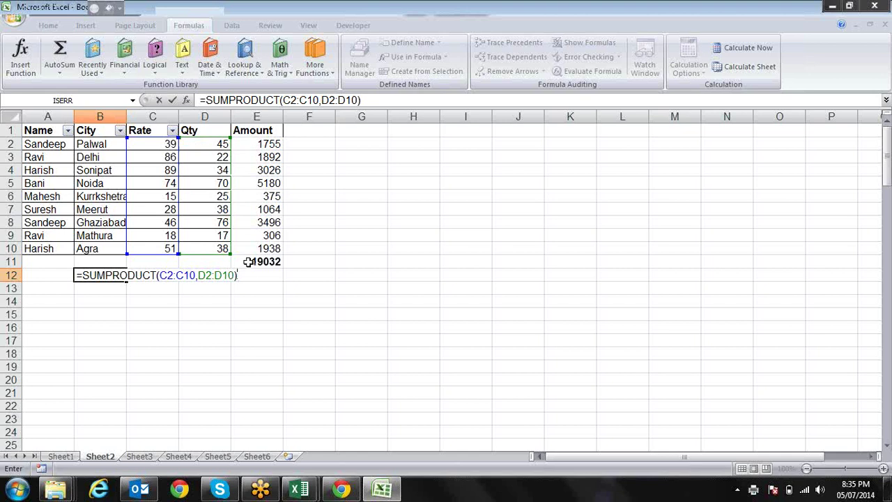
key("Return")
key("Up")
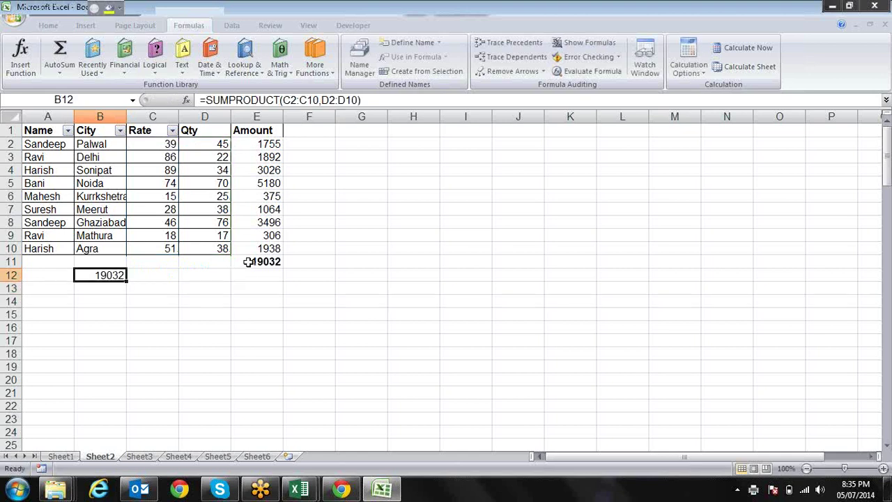
key("ctrl+b")
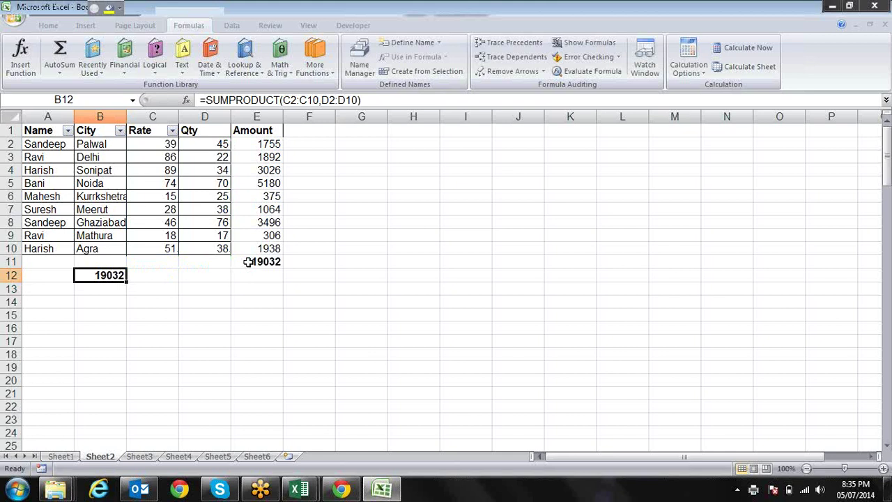
Clear the Amount helper column E1:E13.
left_click_drag(255, 130, 278, 283)
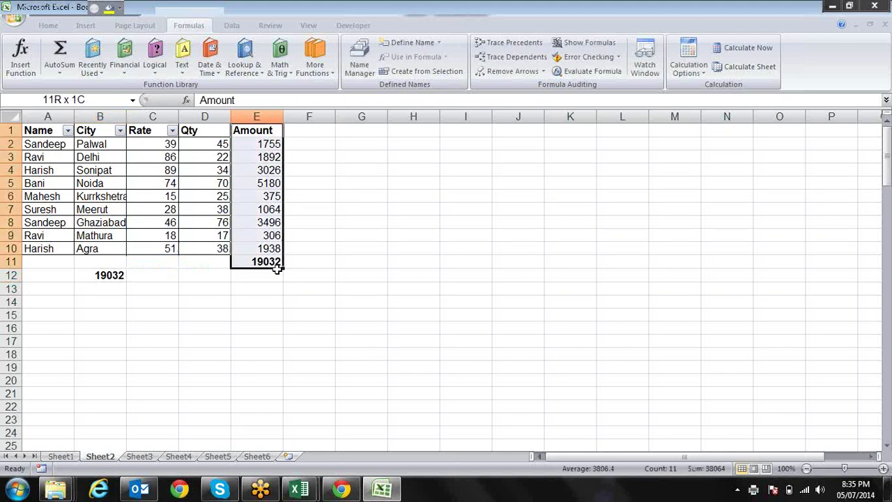
key("Delete")
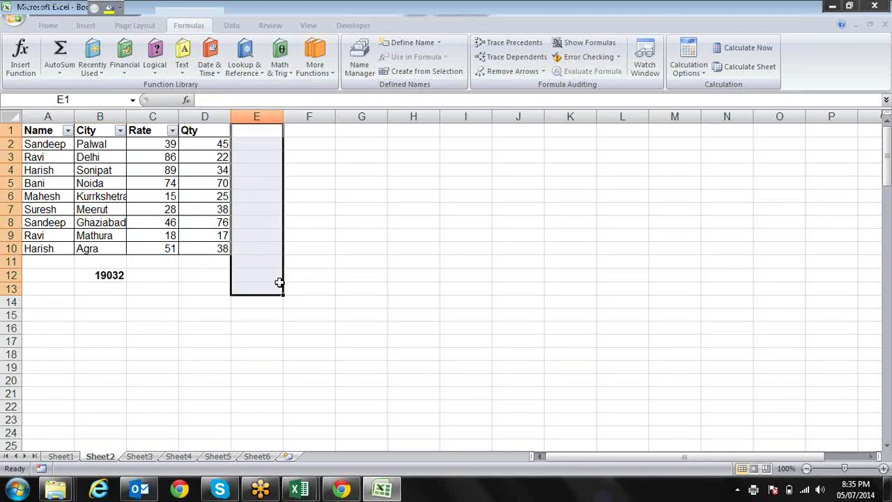
key("Down")
key("Down")
key("Down")
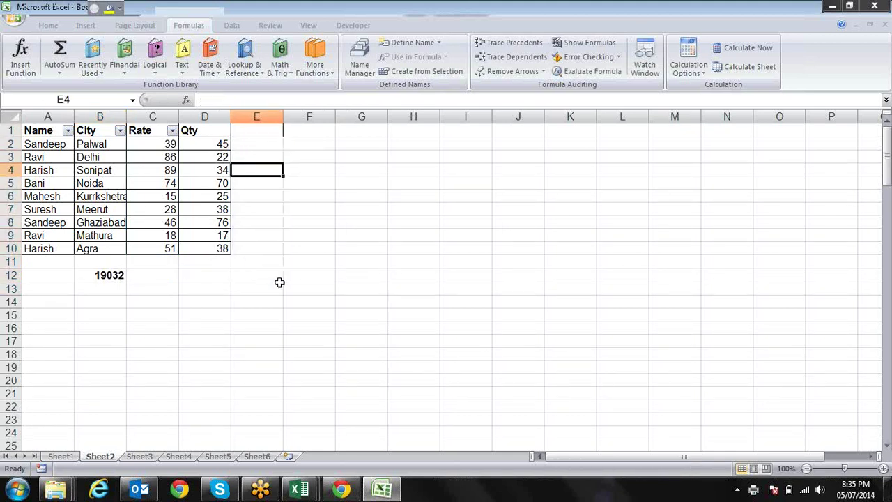